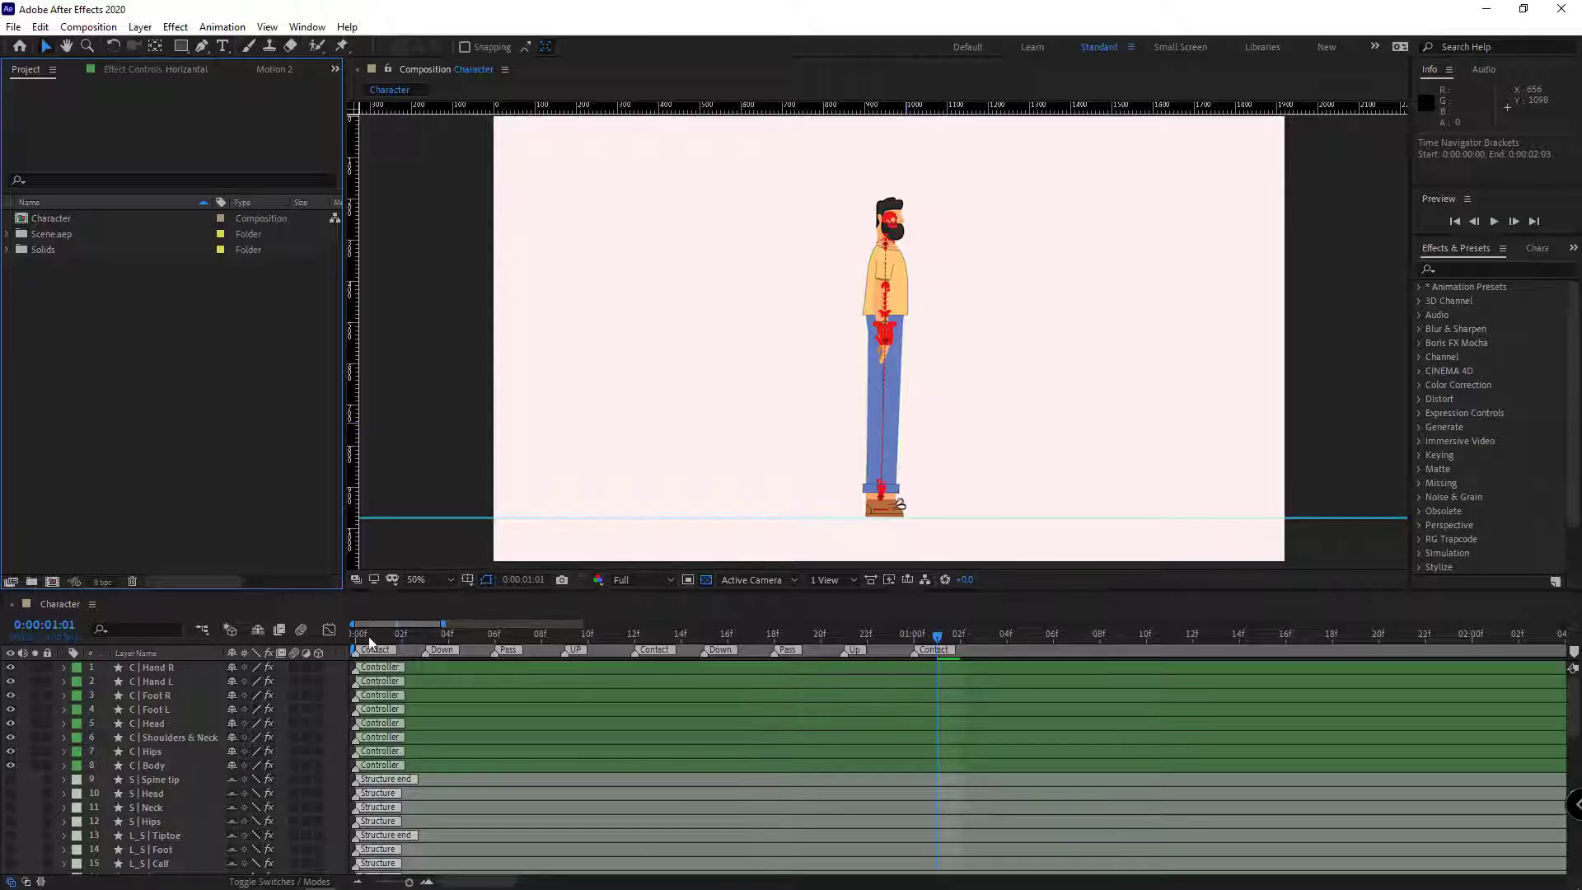
drag(370, 642, 580, 644)
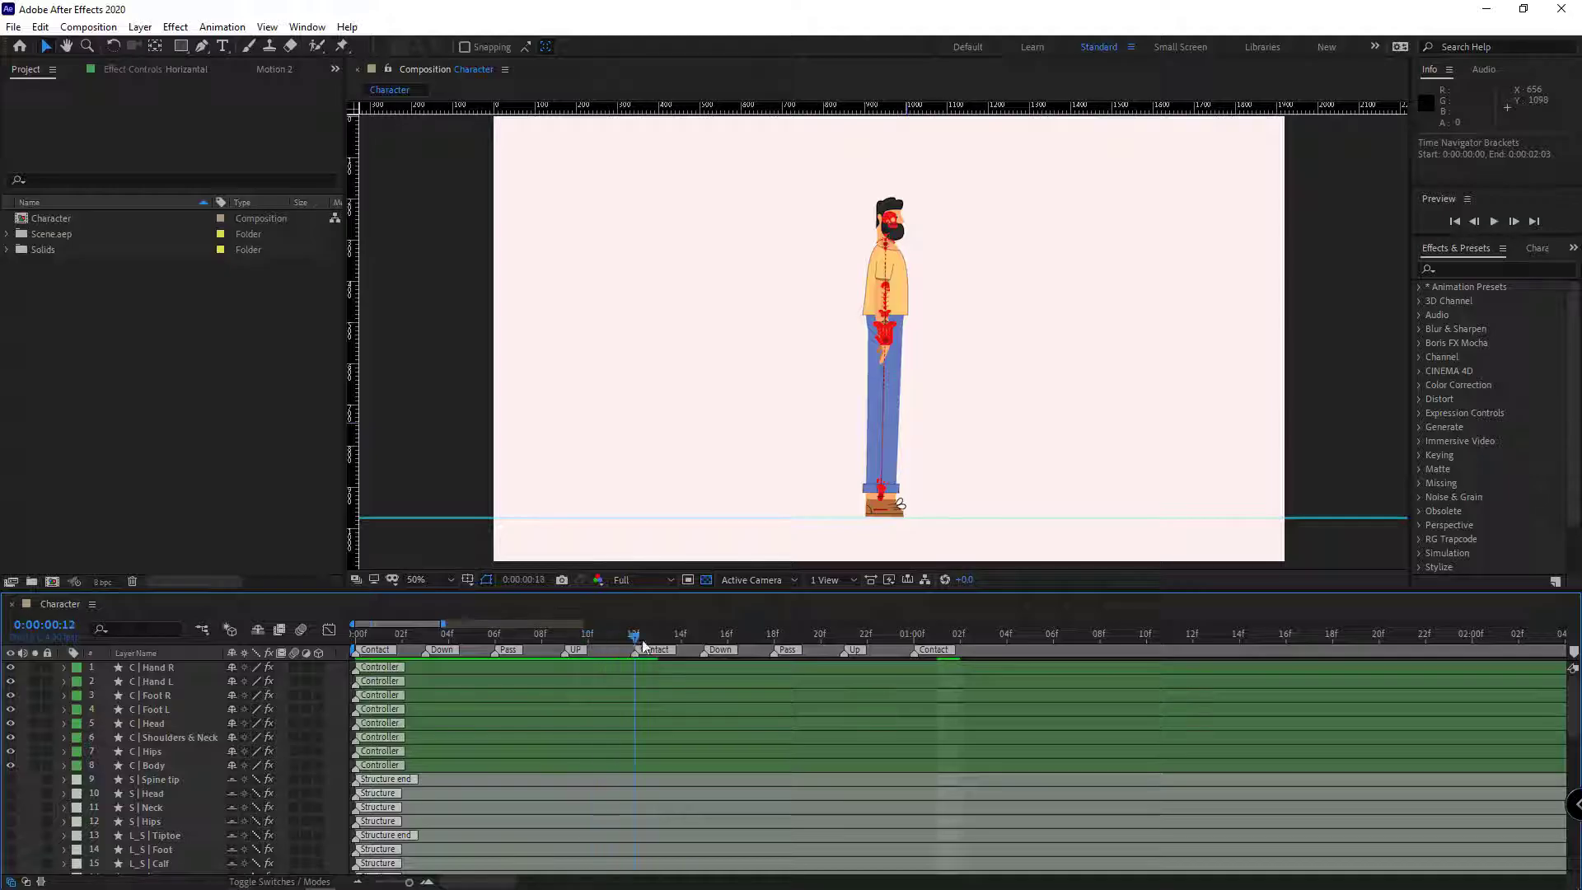
drag(705, 650, 906, 654)
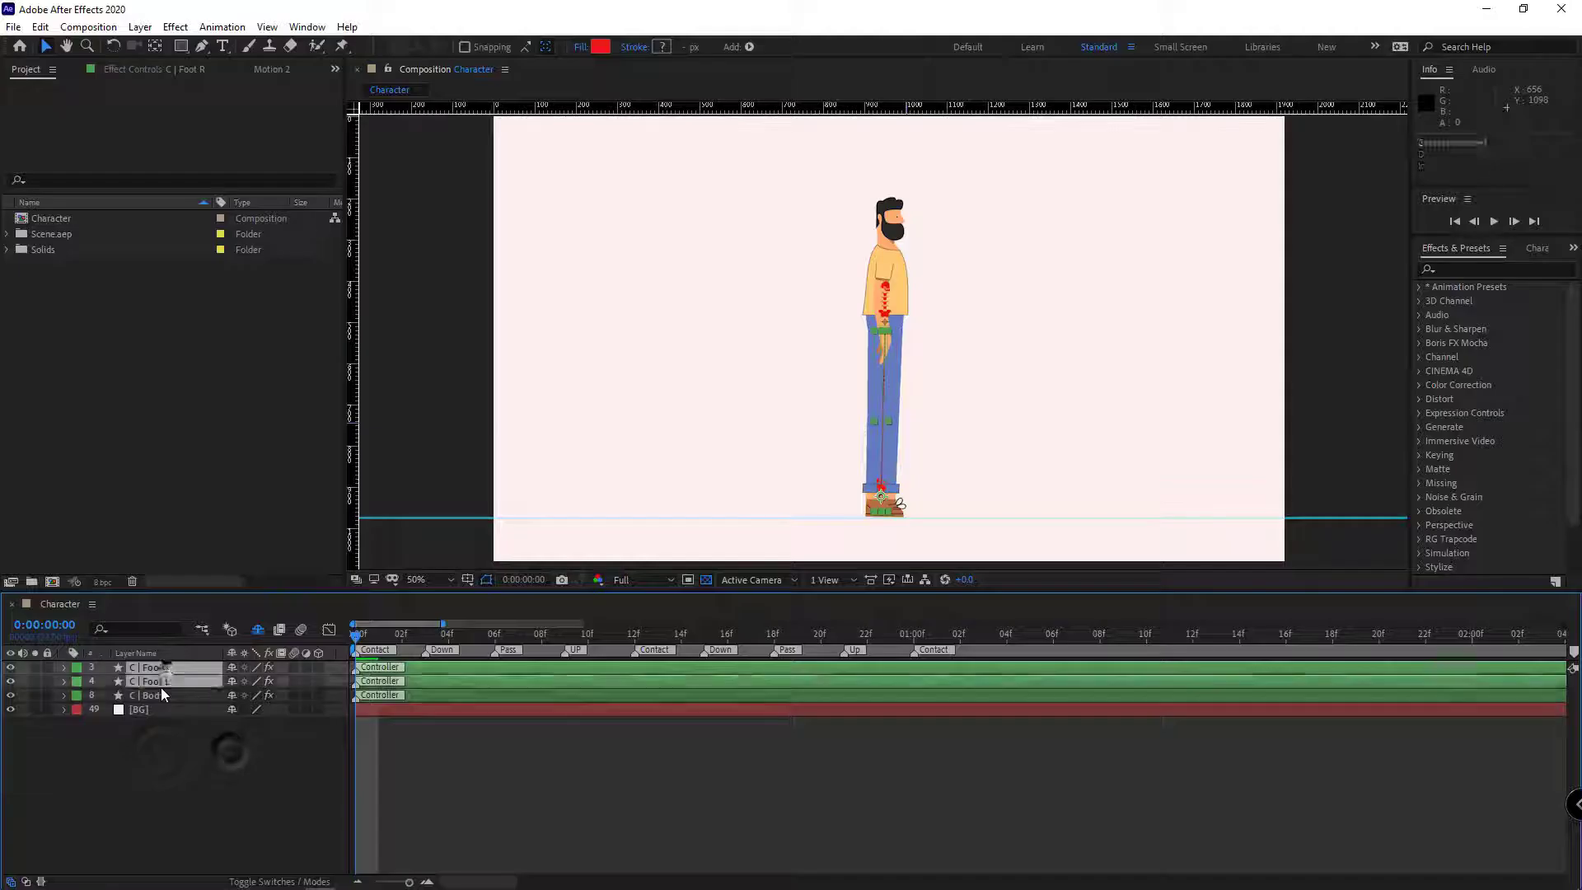
Reveal the C | Body controller's Position and separate it into X and Y dimensions
click(181, 697)
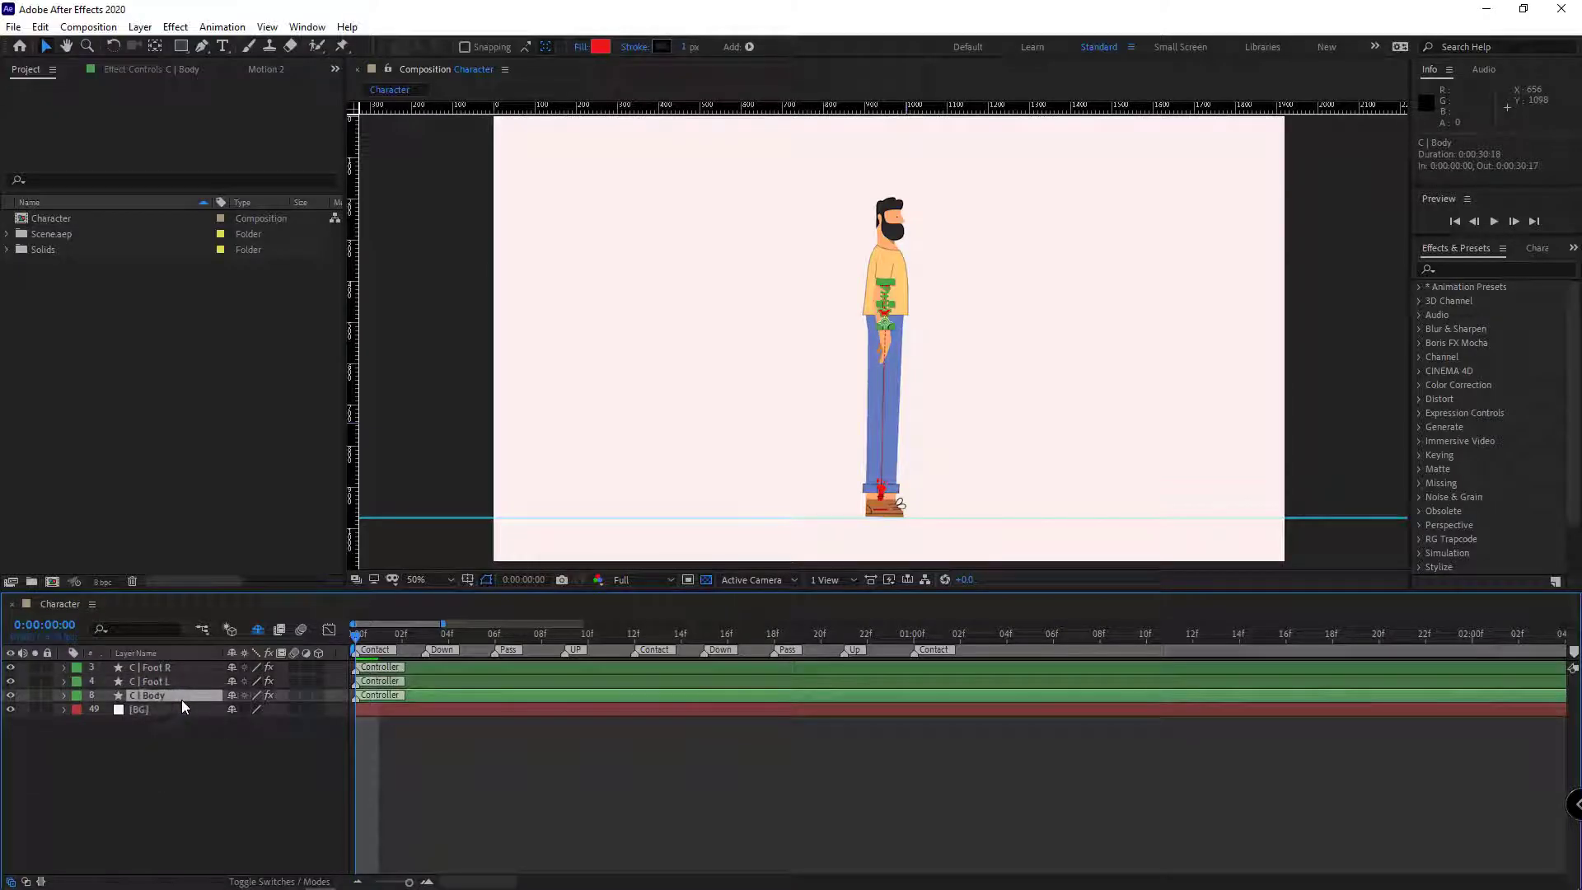
key(p)
right_click(132, 710)
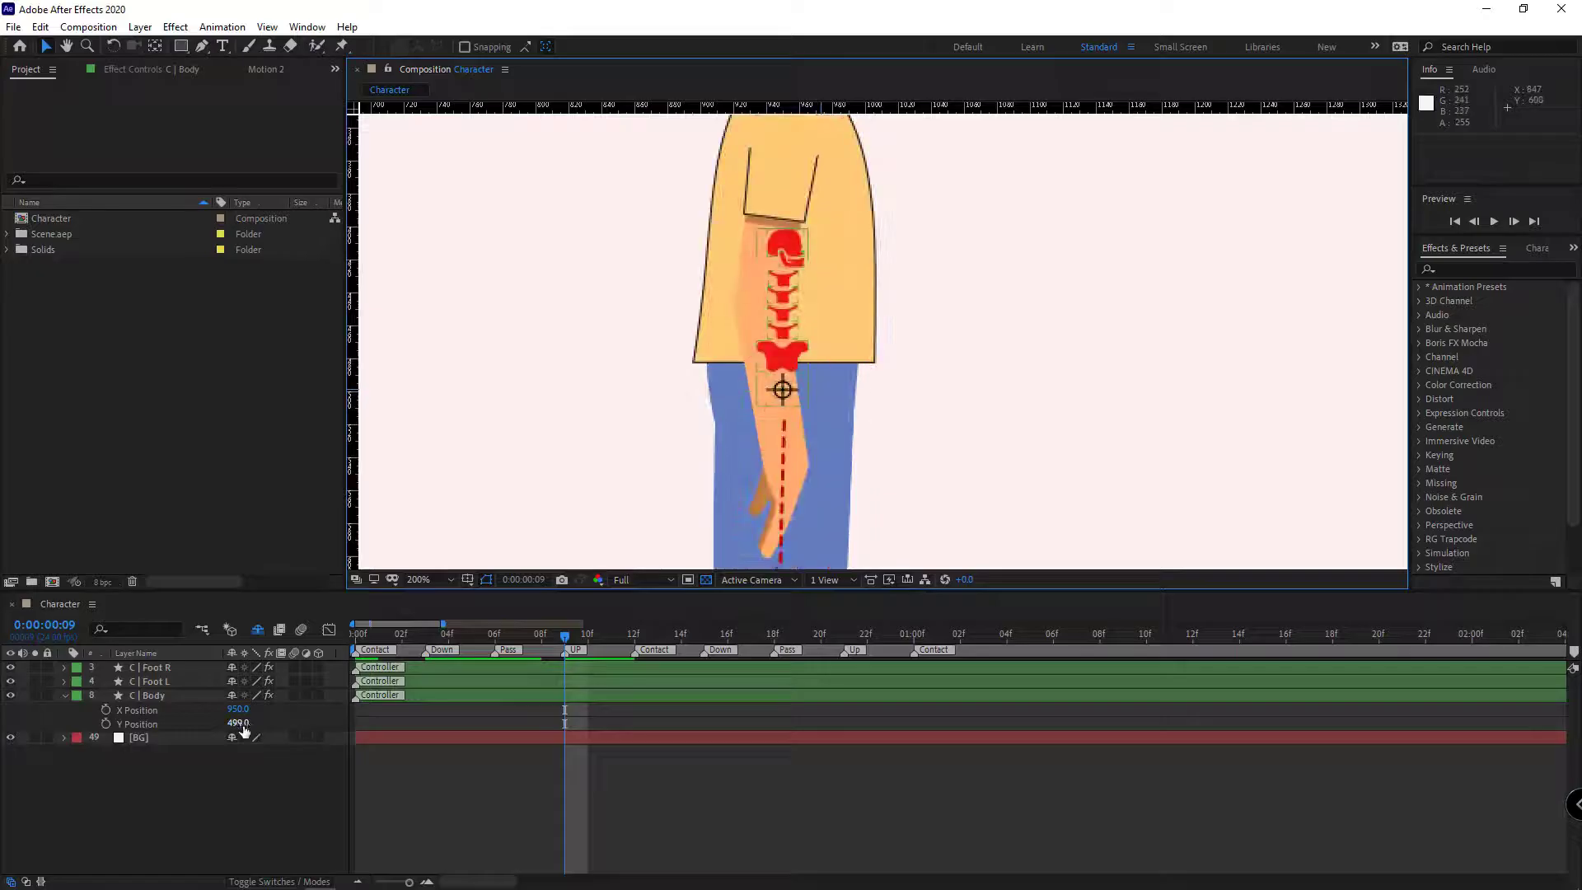
At the first Up marker, frame 9, raise the body to Y Position 488.5 and start keyframing it
drag(240, 724, 231, 724)
scroll(773, 522, down, 1)
key(space)
drag(773, 523, 798, 466)
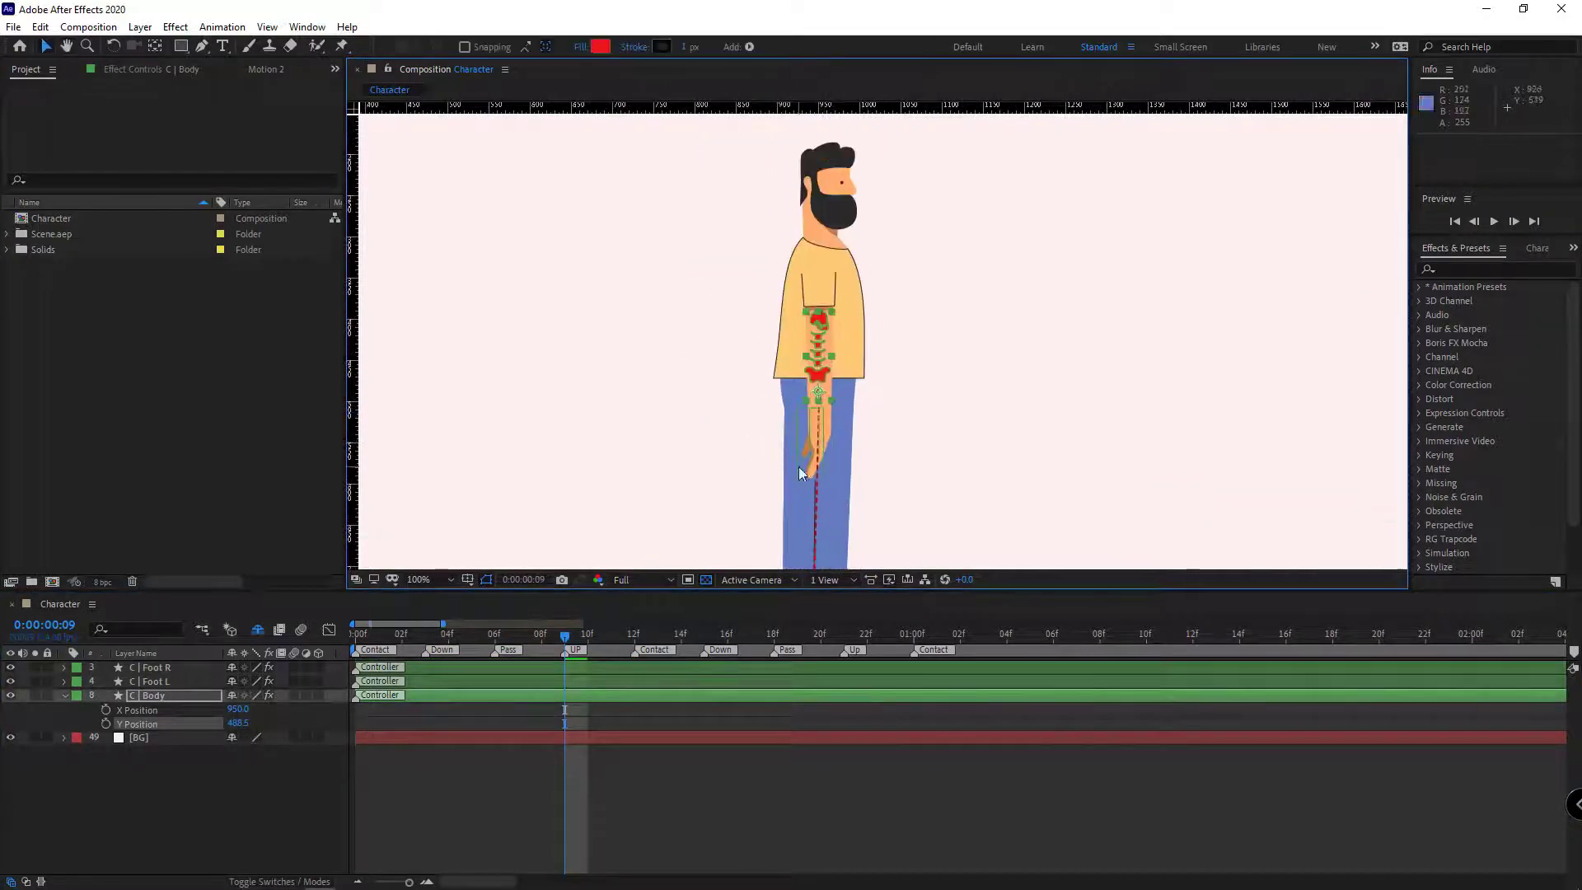
scroll(799, 467, up, 1)
click(105, 723)
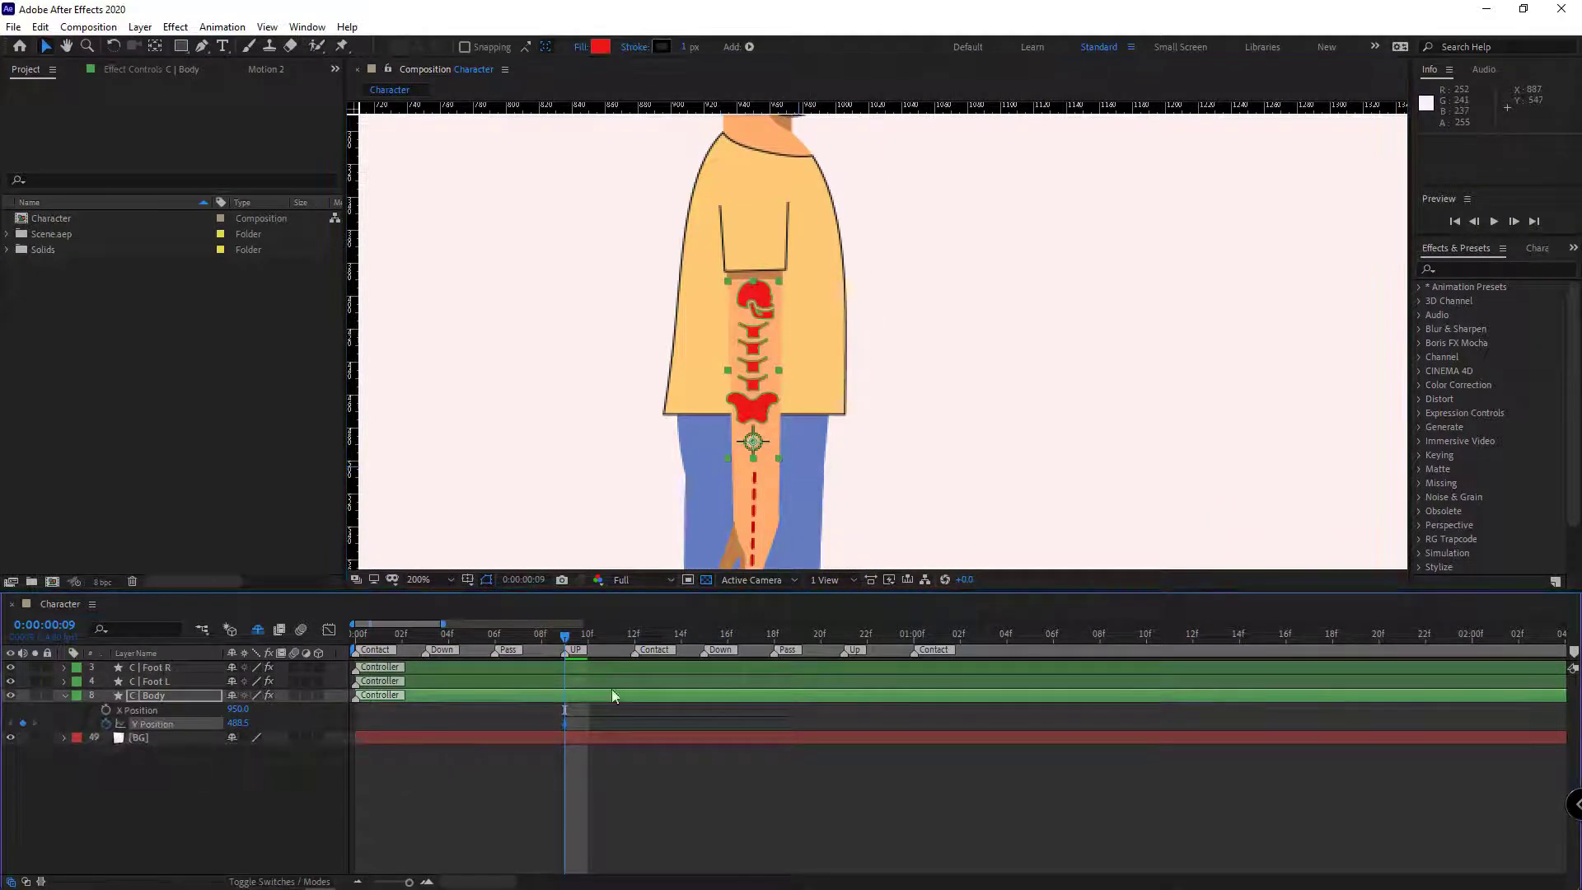
At the first Down marker, frame 3, lower the body by keyframing its Y Position at 522.5
click(427, 639)
scroll(819, 300, down, 2)
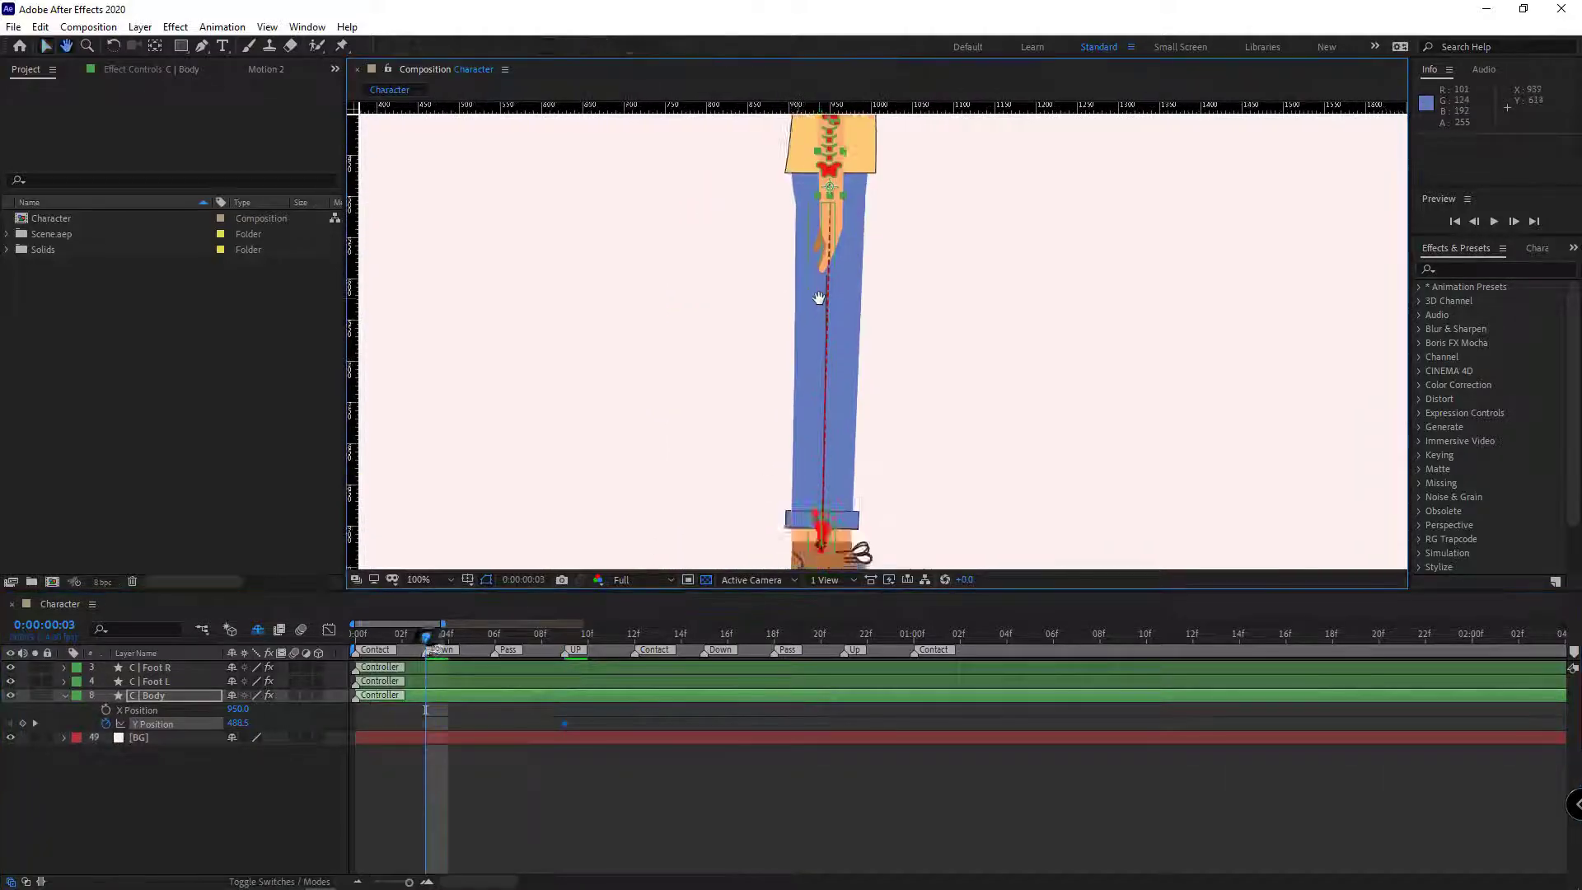
drag(245, 724, 274, 724)
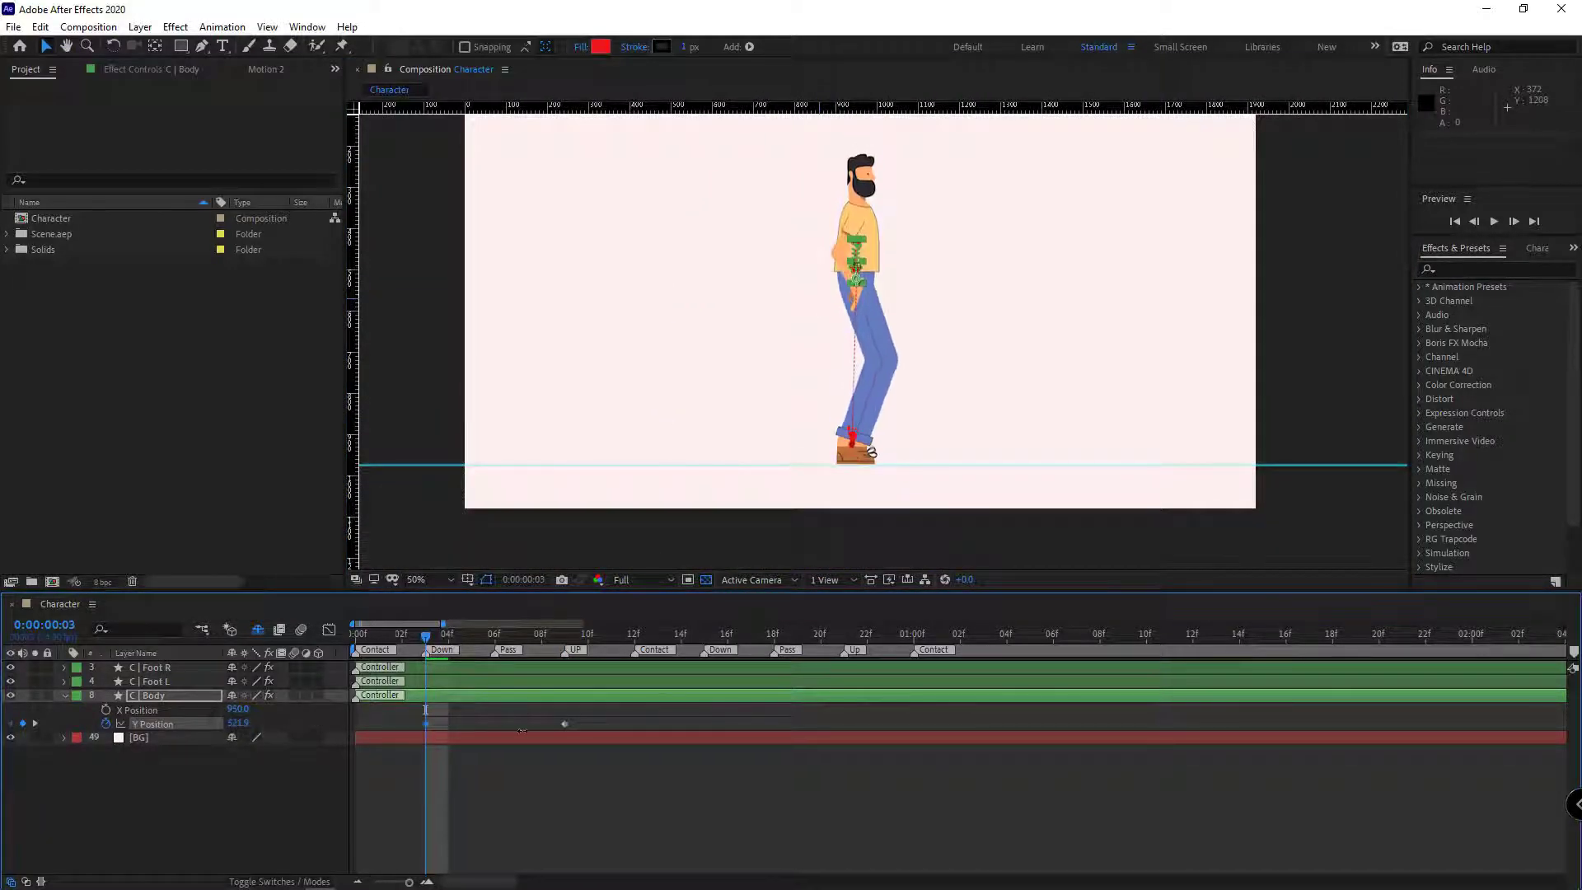
Apply Easy Ease to the two Y Position keyframes of the C | Body controller
drag(581, 721, 406, 732)
right_click(425, 723)
click(479, 712)
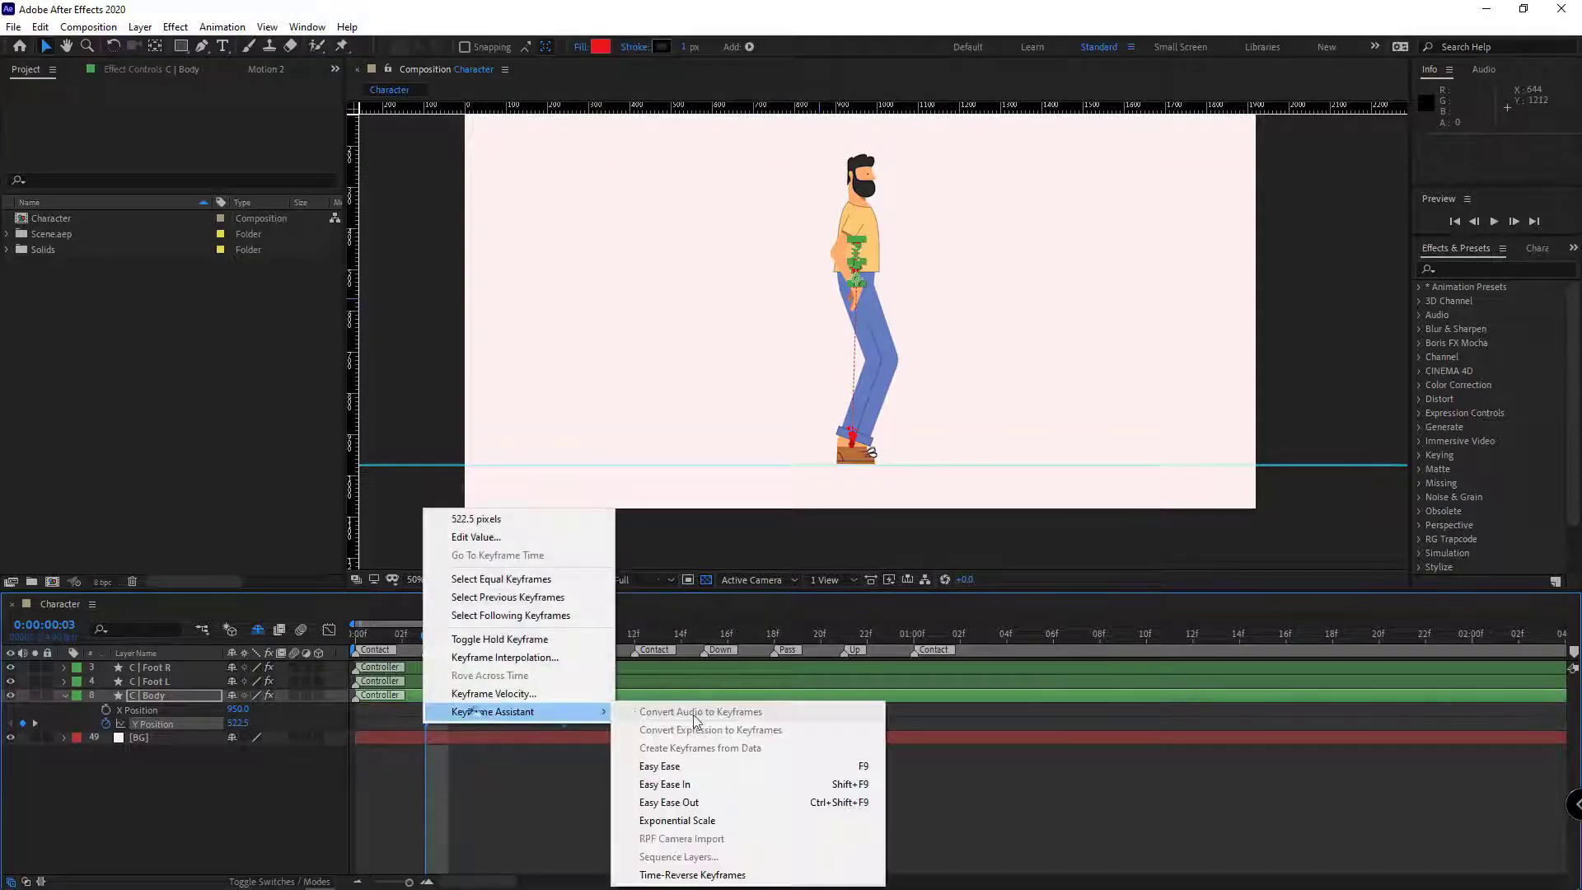
click(698, 765)
Copy the two eased Y Position keyframes and paste them from the second Down marker at frame 15
drag(598, 722, 402, 730)
key(ctrl+c)
click(704, 636)
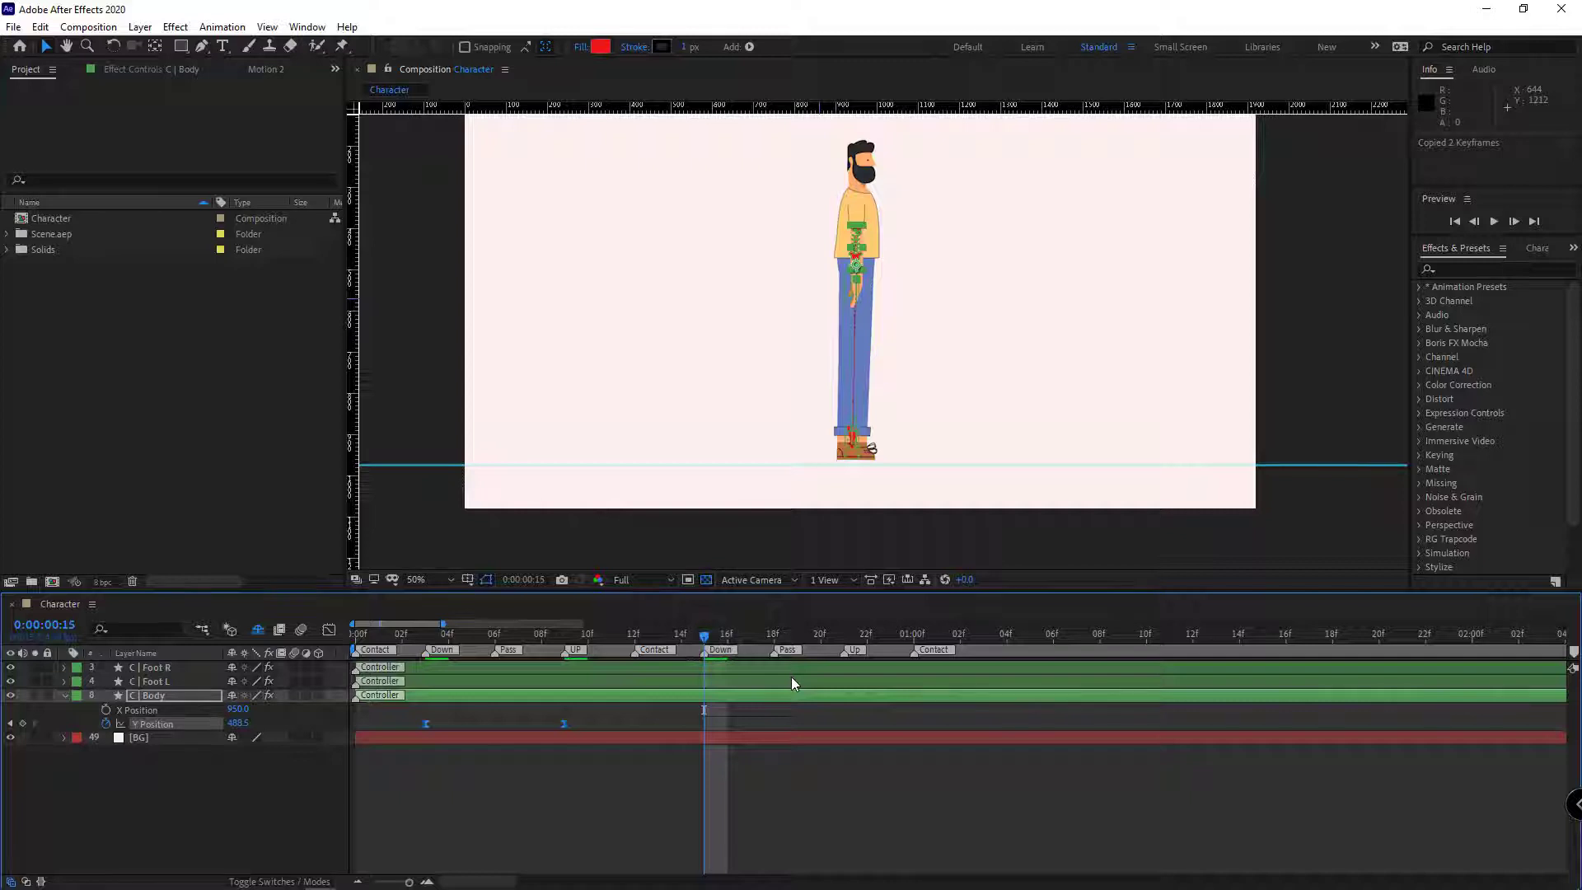
key(ctrl+v)
click(887, 785)
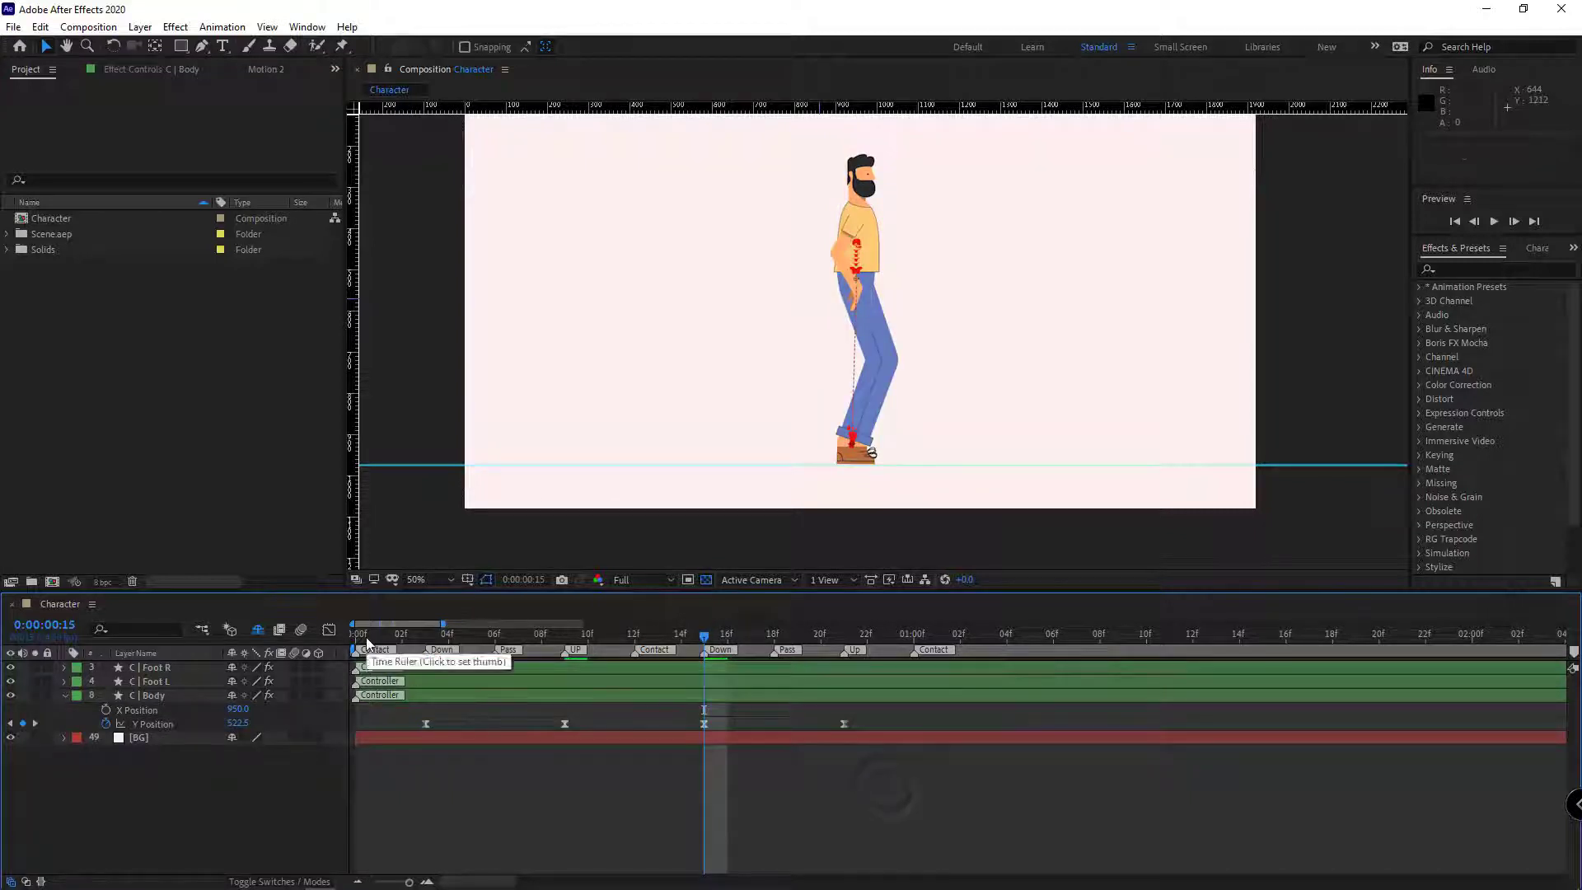
Add a Y Position keyframe at the middle Contact marker, frame 12, and move it to frame 0
key(space)
drag(409, 640, 343, 645)
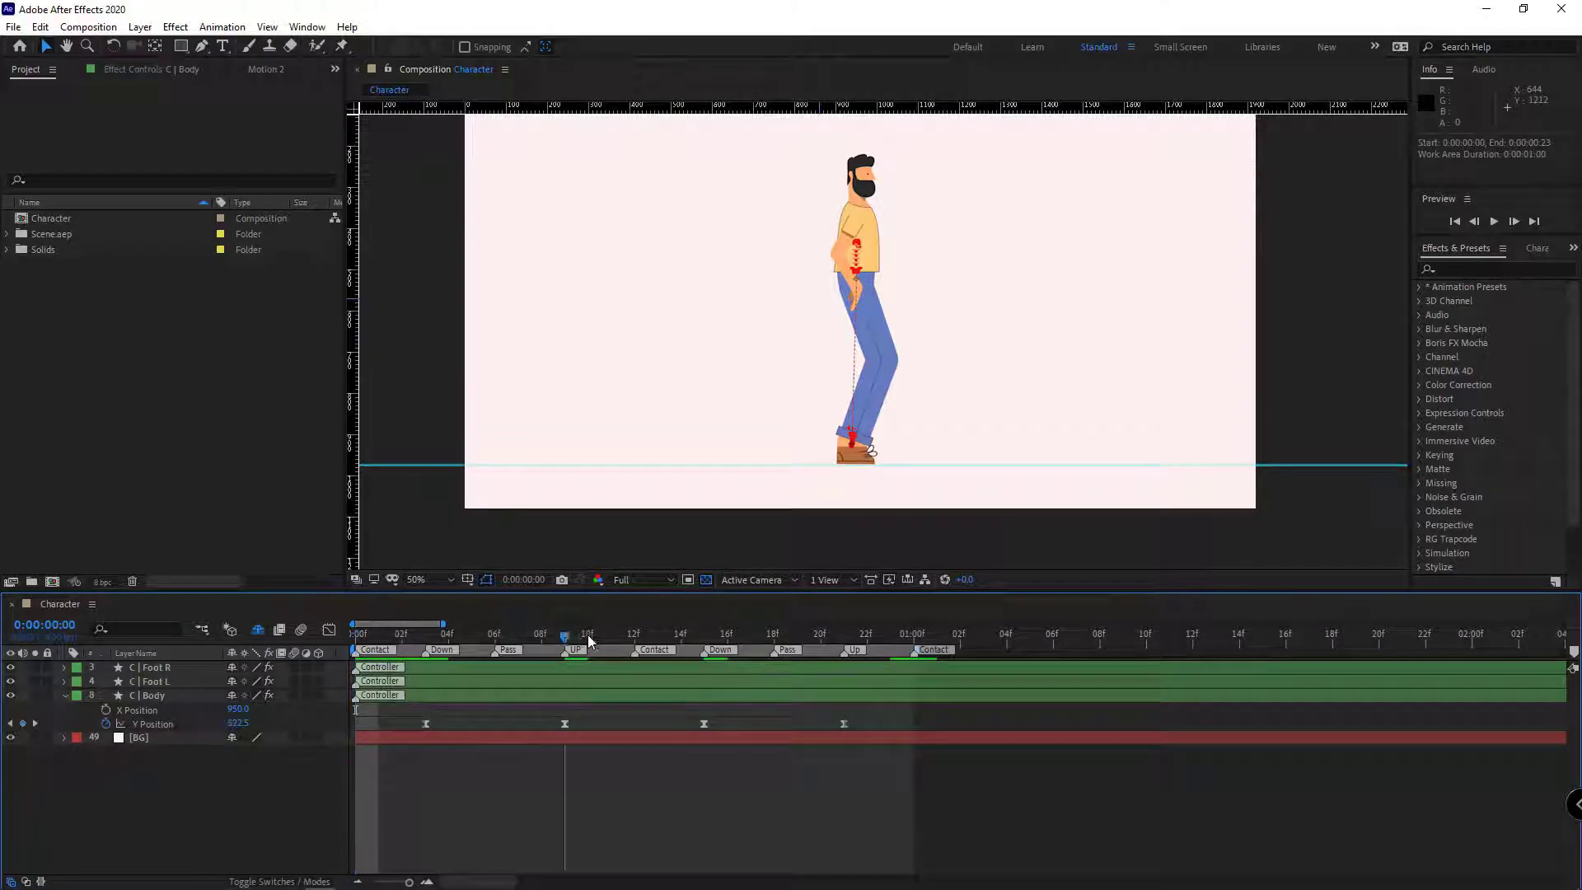
drag(588, 636, 634, 657)
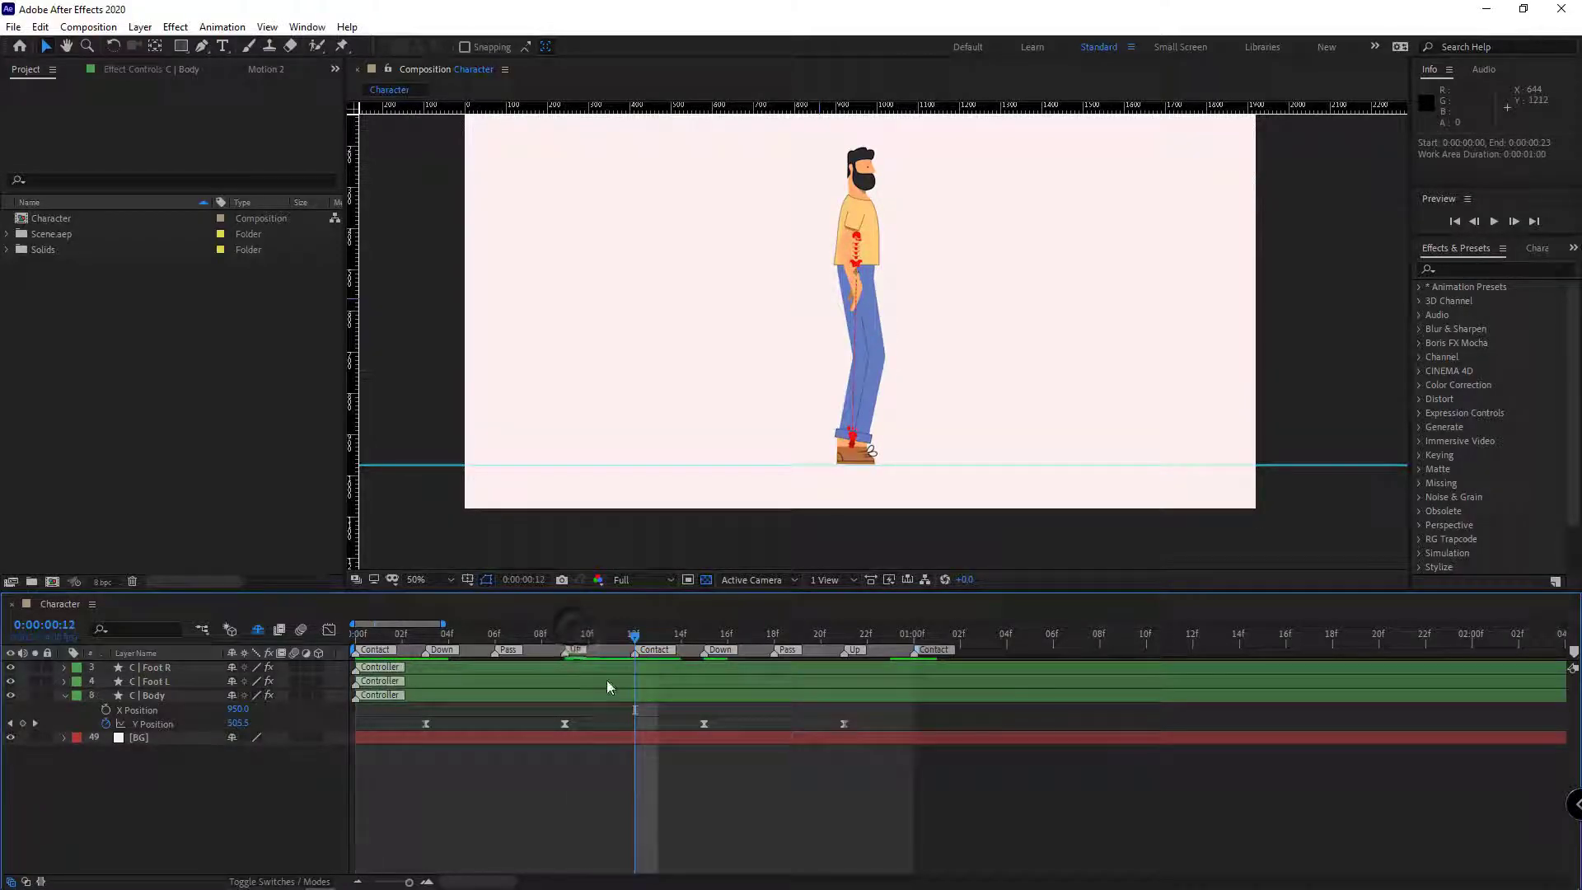
click(22, 723)
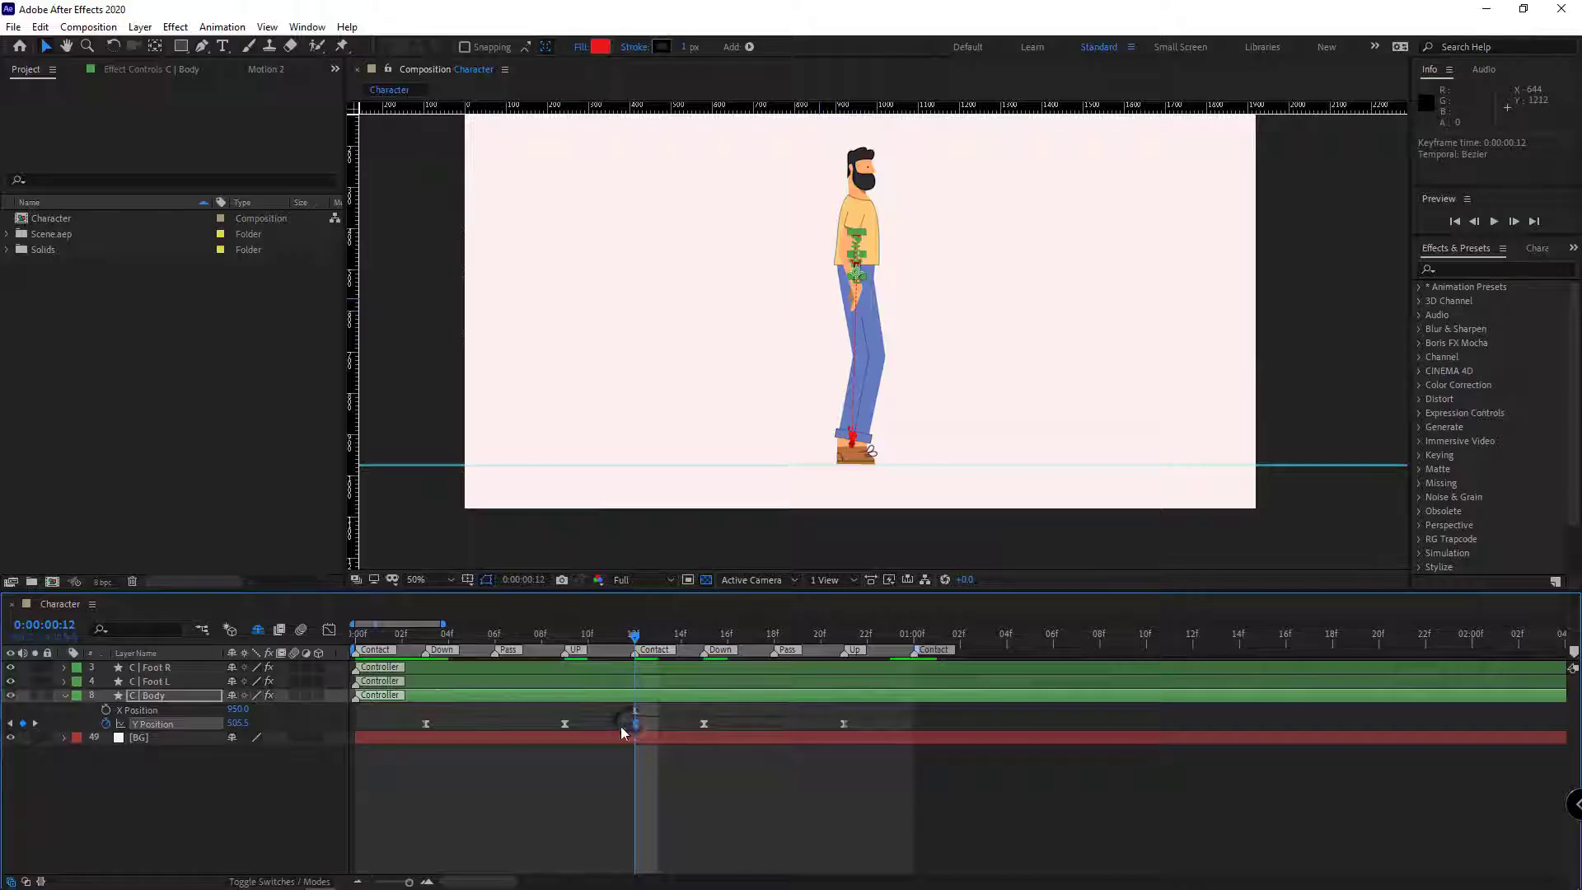
drag(620, 725, 359, 733)
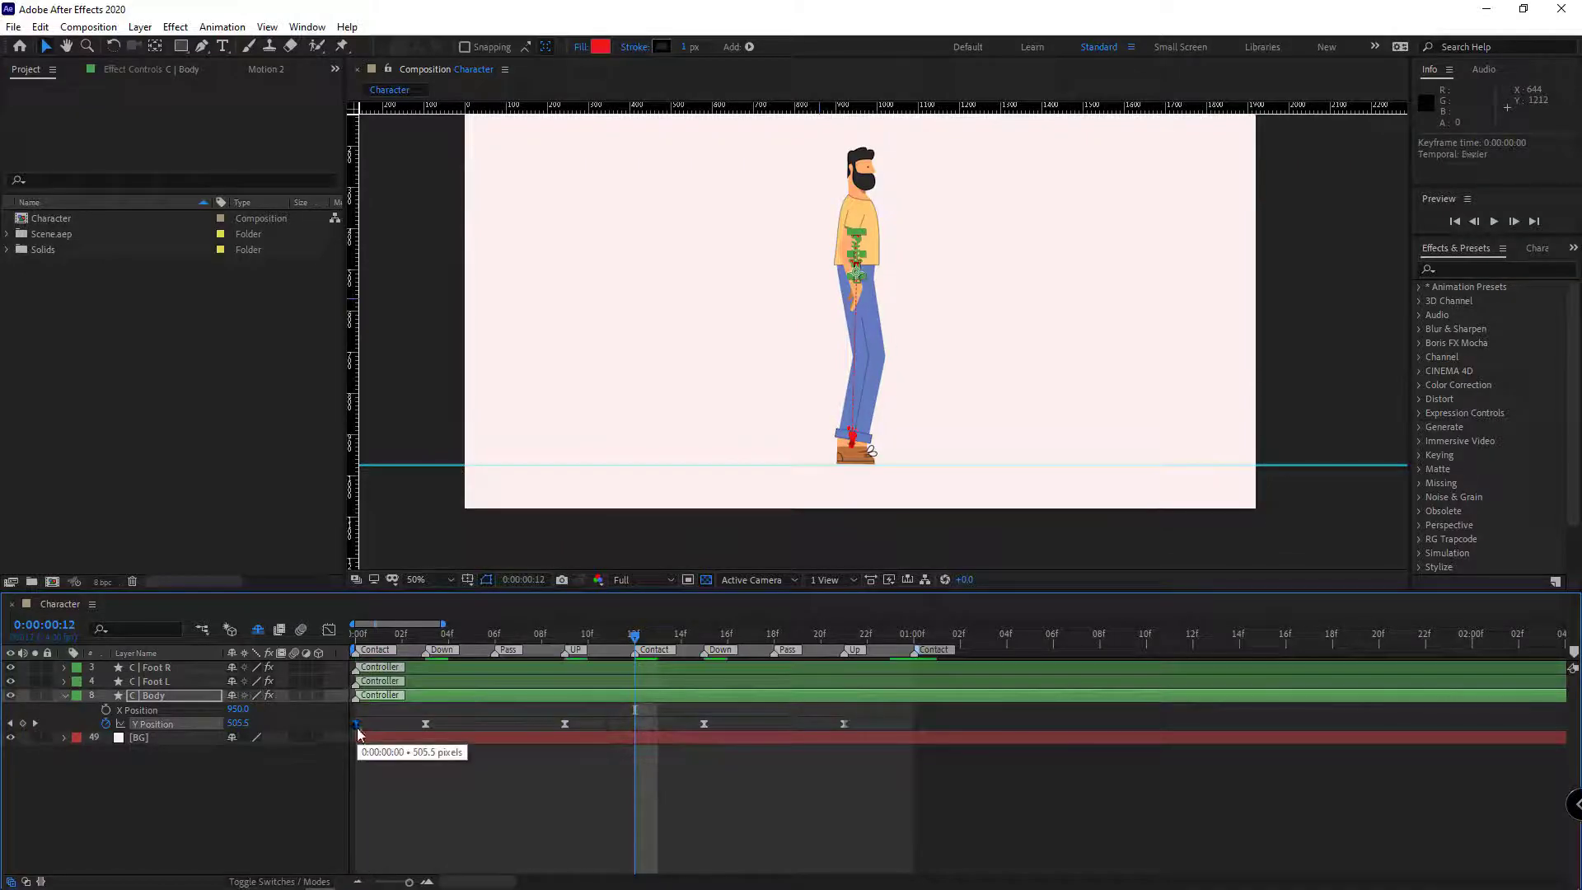
Copy the first Y Position keyframe to the last Contact marker at 1:00 and preview the body's up-and-down motion
key(ctrl+c)
click(911, 636)
key(ctrl+v)
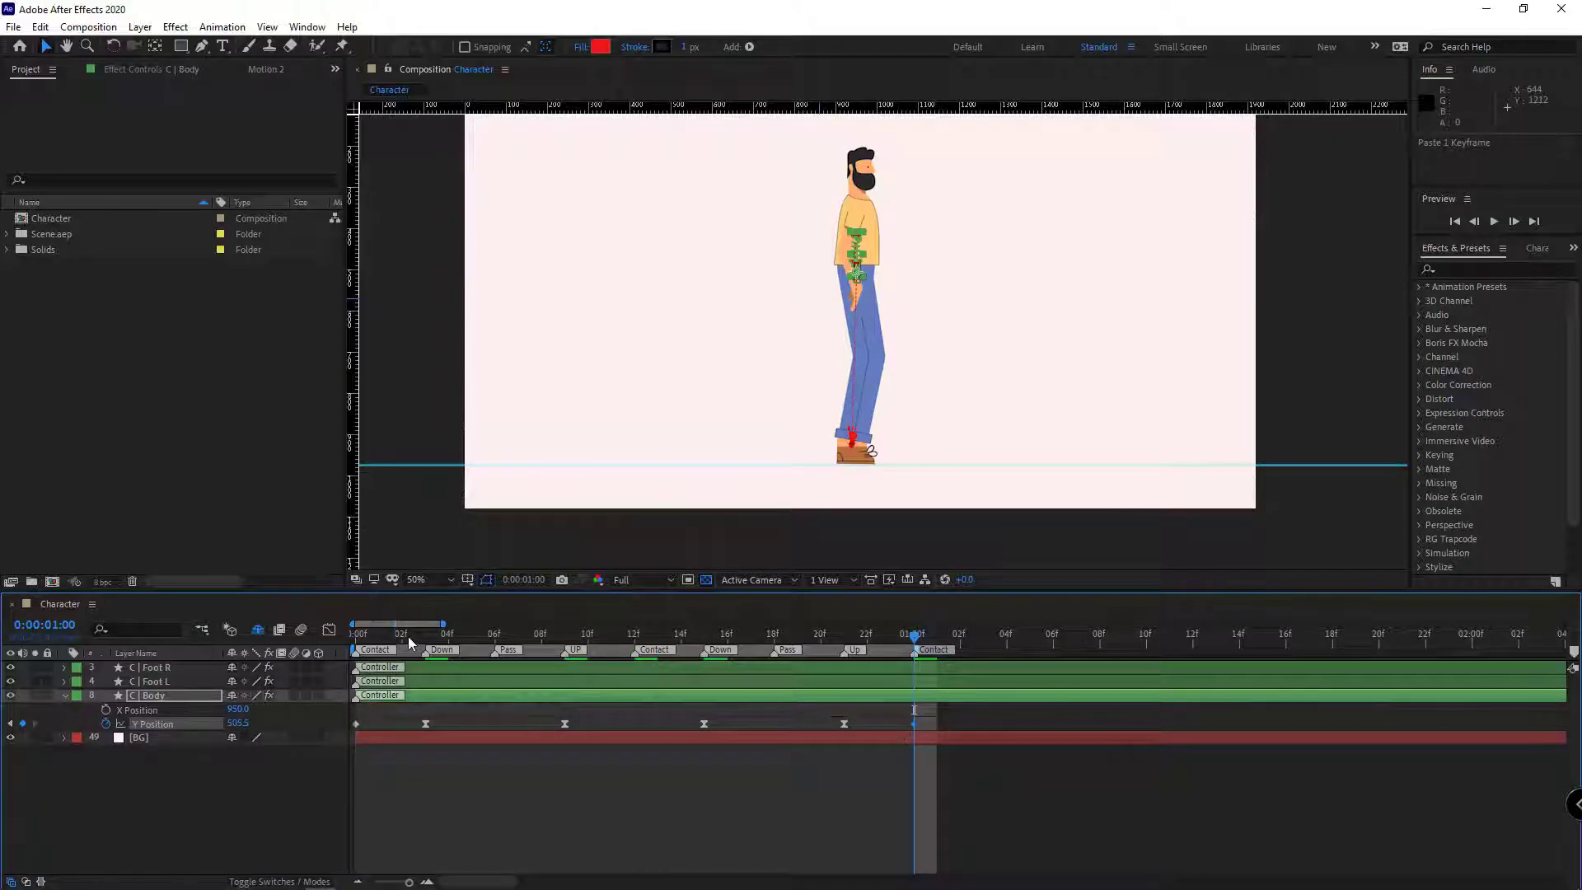
key(space)
click(586, 771)
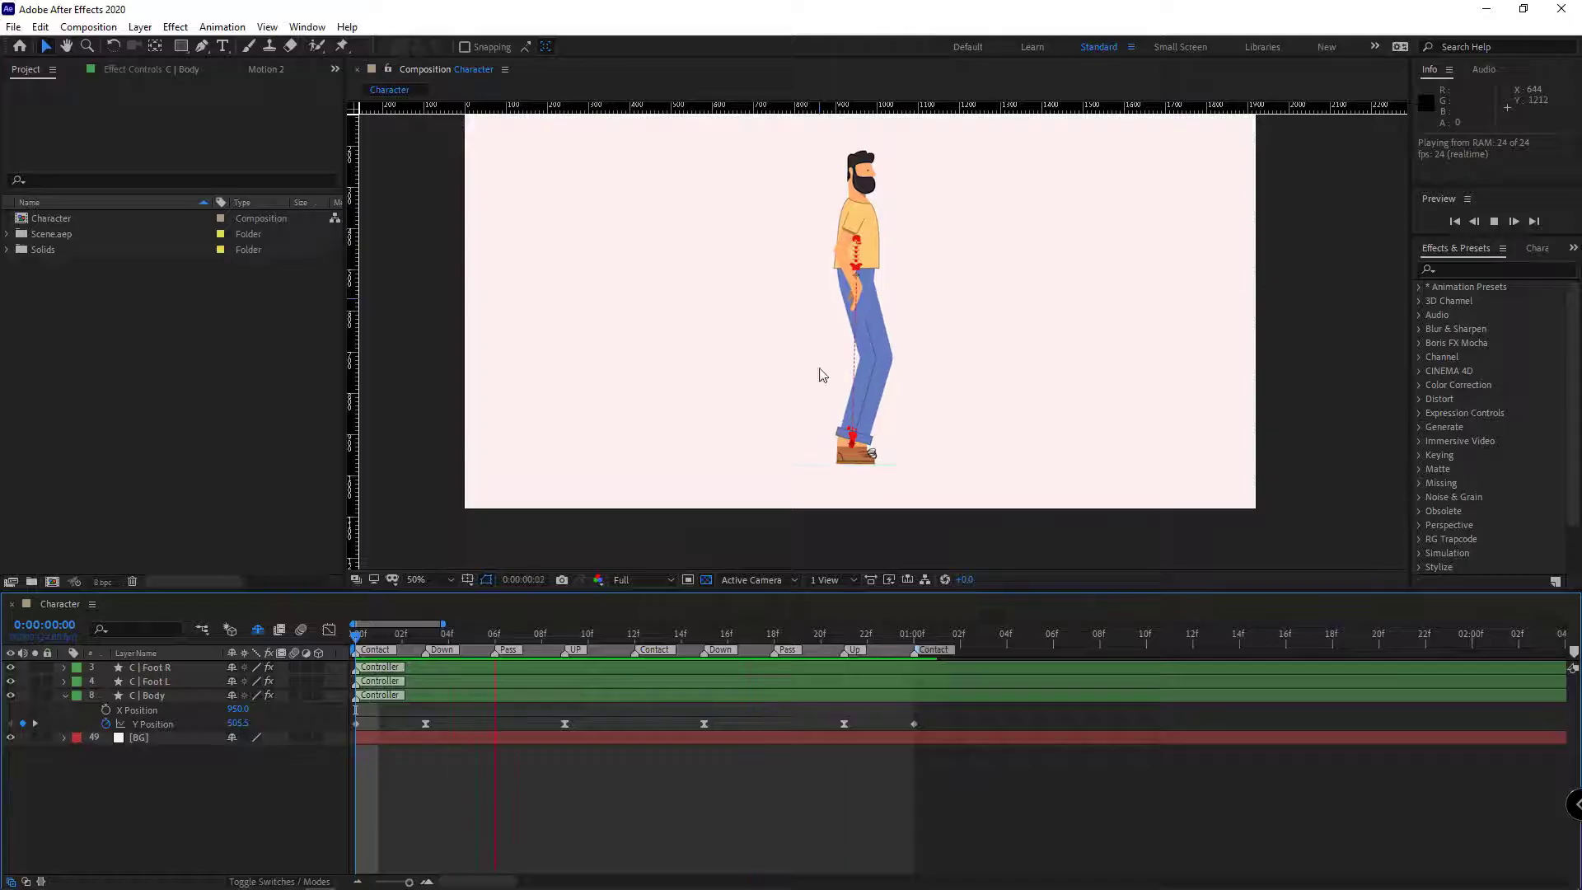
Show the shy layers and hide the artwork layers of the character's arms, including R_Arm, R_Forearm and R_Hand
key(space)
click(258, 629)
scroll(225, 786, down, 10)
click(150, 752)
shift+click(152, 781)
scroll(127, 791, up, 5)
click(142, 797)
shift+click(150, 824)
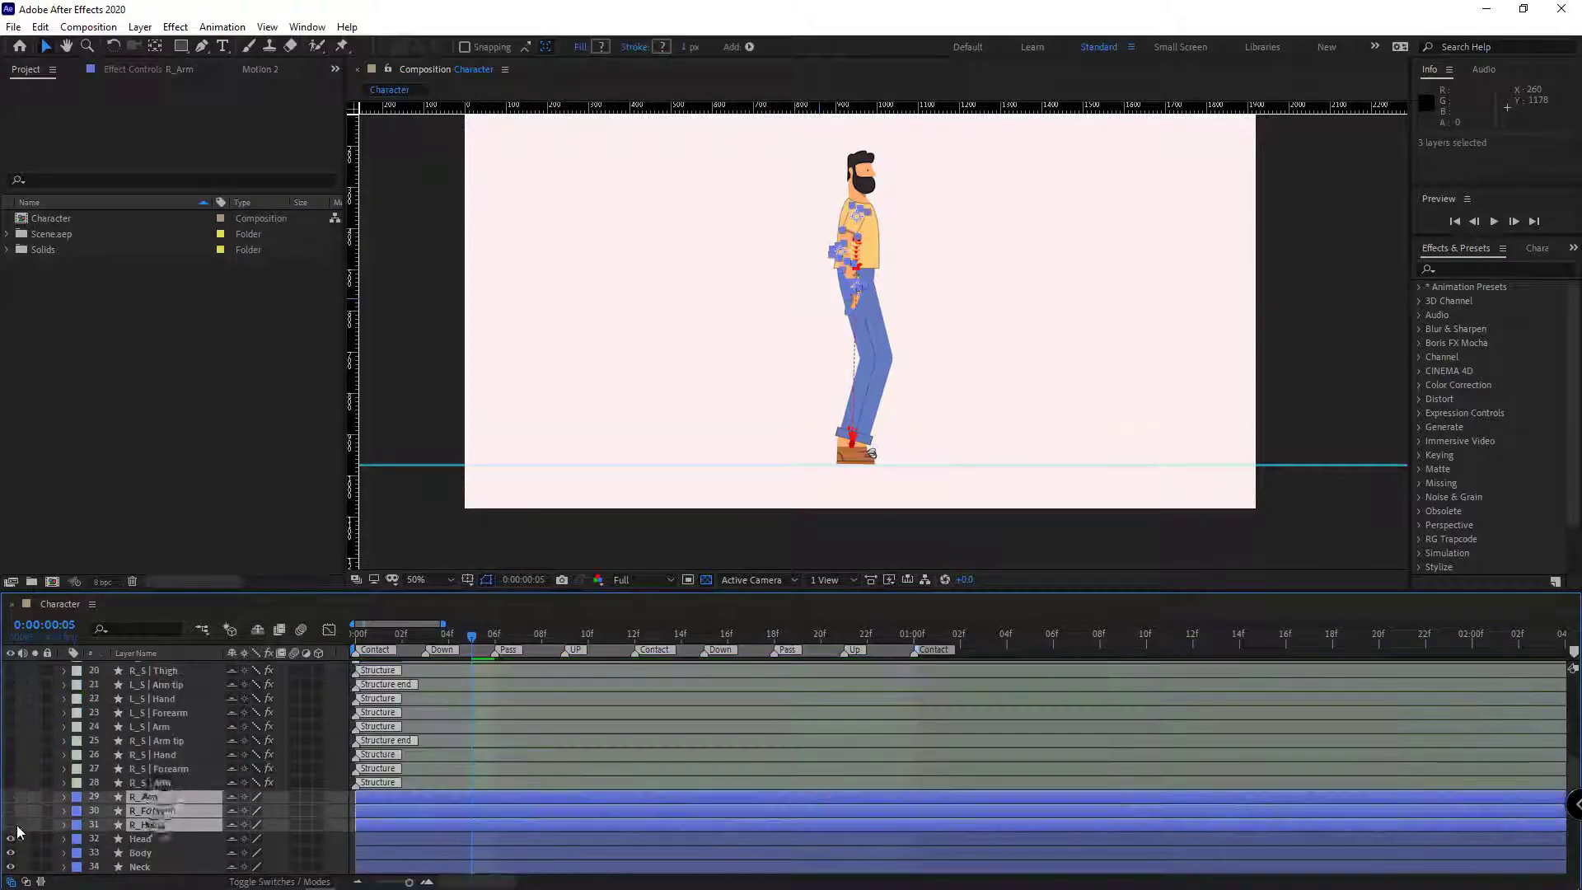
Turn off the visibility of the six leg artwork layers and hide the shy layers again
scroll(164, 791, down, 5)
scroll(183, 782, up, 1)
click(152, 781)
shift+click(152, 711)
click(11, 725)
scroll(120, 788, up, 11)
click(260, 629)
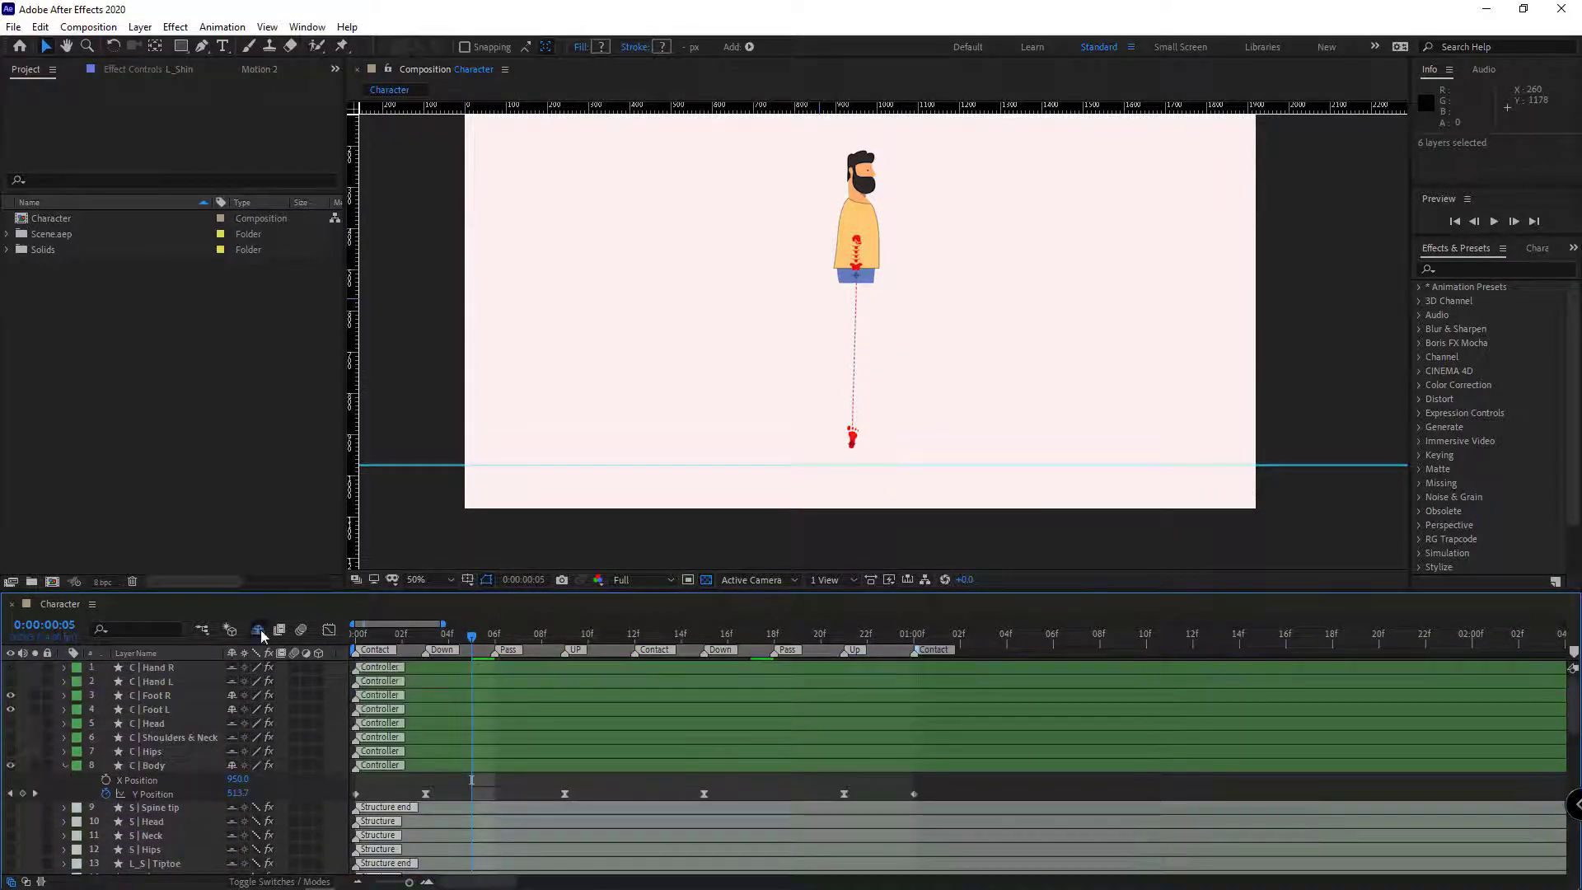
Play back the walk bounce and examine the body controller's vertical movement close up around the hips
key(space)
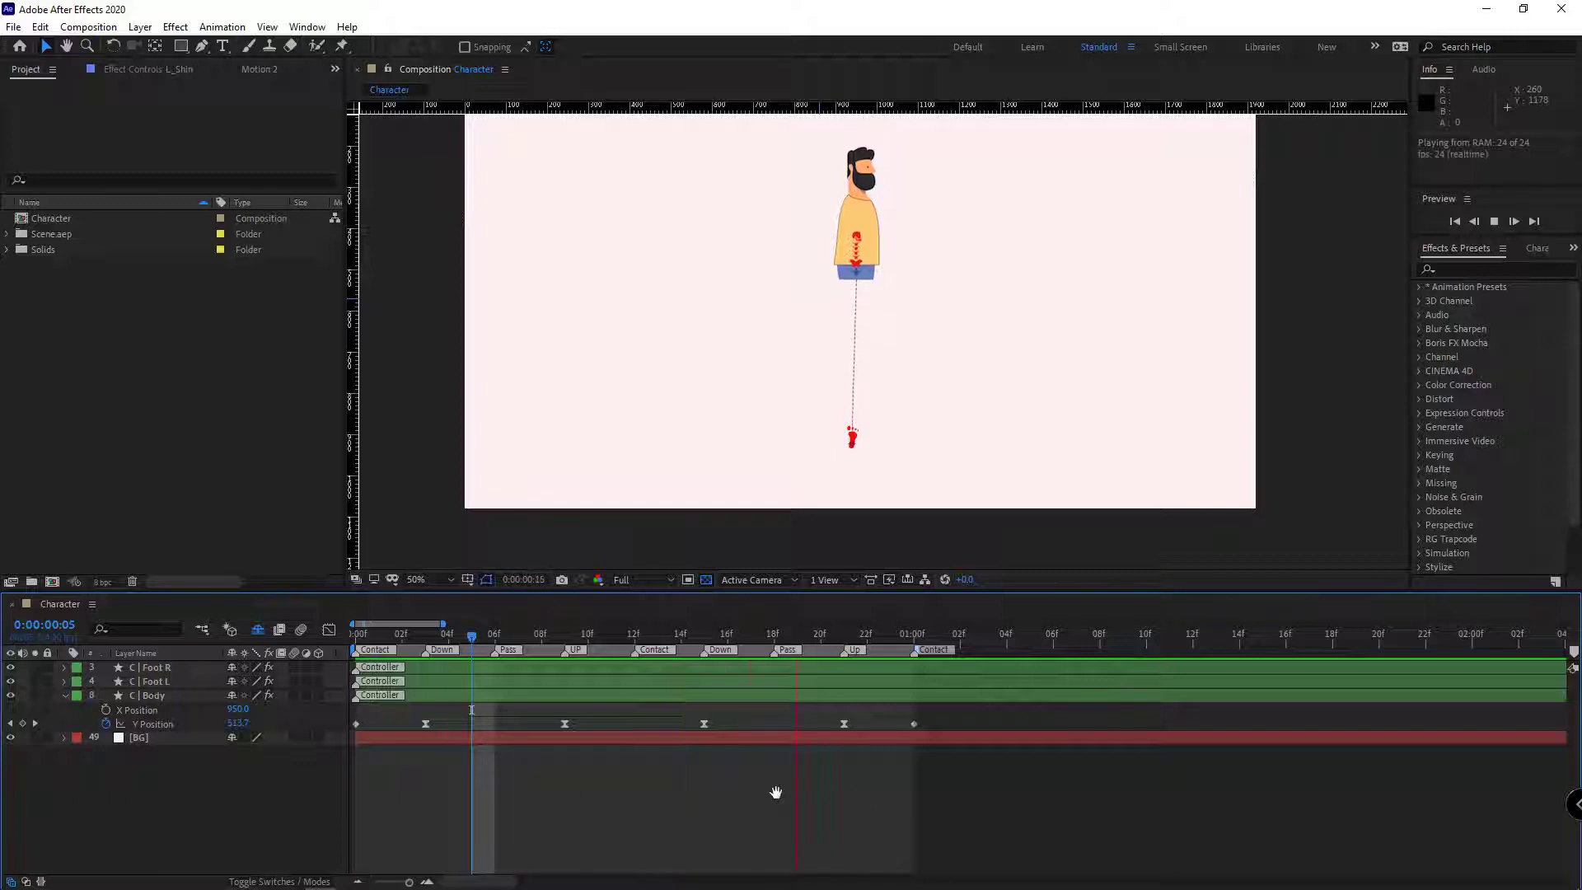
key(space)
scroll(847, 407, up, 1)
scroll(832, 329, up, 1)
drag(822, 303, 879, 649)
click(658, 636)
click(833, 409)
scroll(824, 461, up, 1)
drag(808, 564, 711, 519)
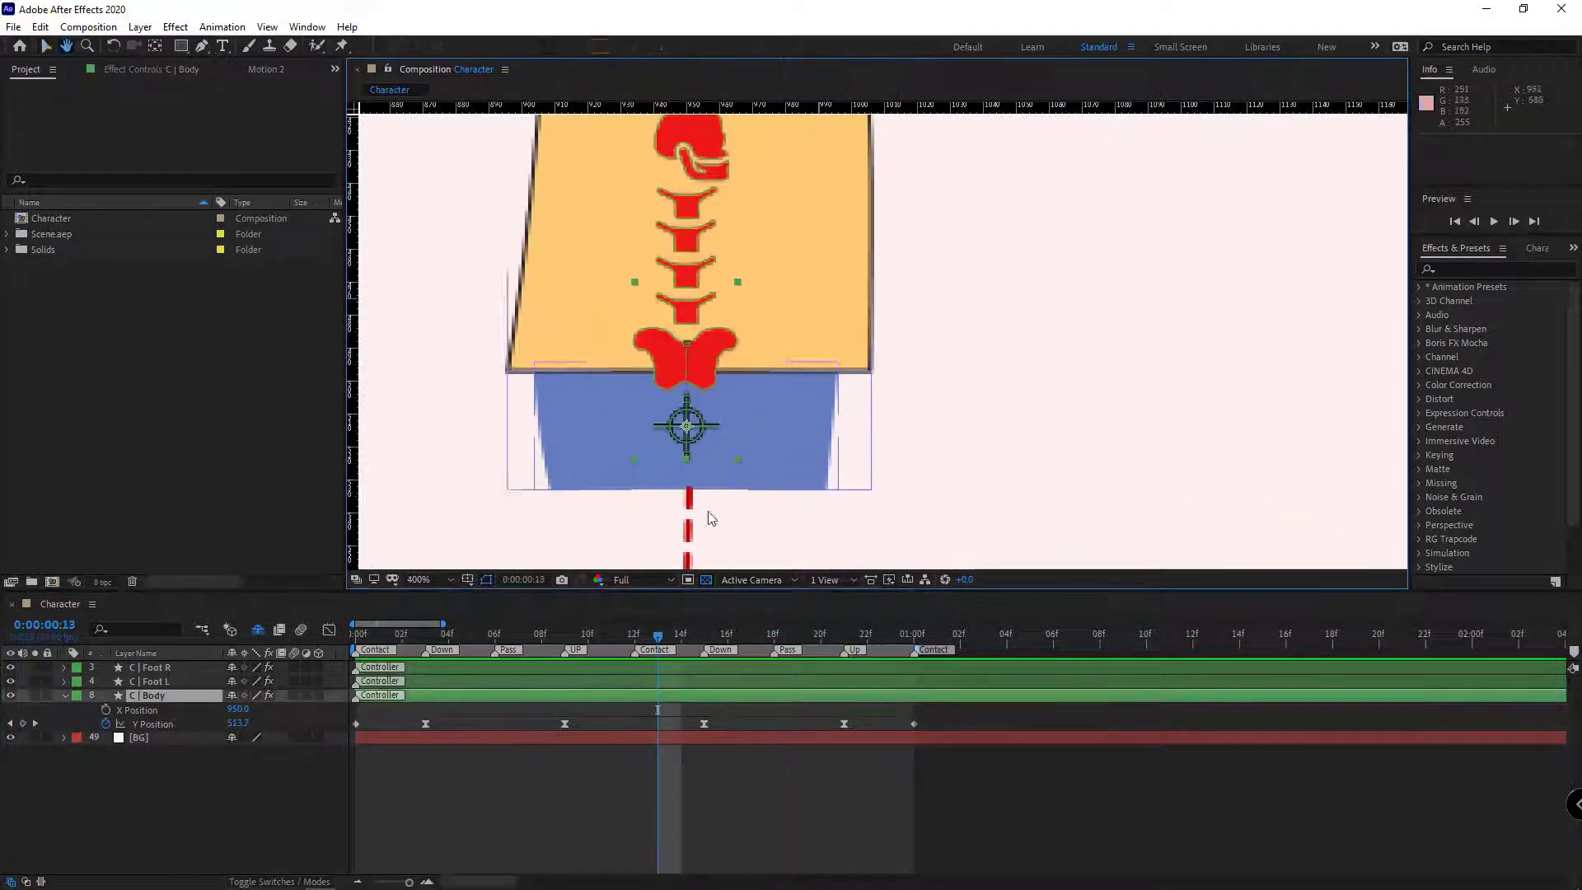
drag(358, 637, 354, 679)
click(816, 500)
scroll(822, 500, down, 1)
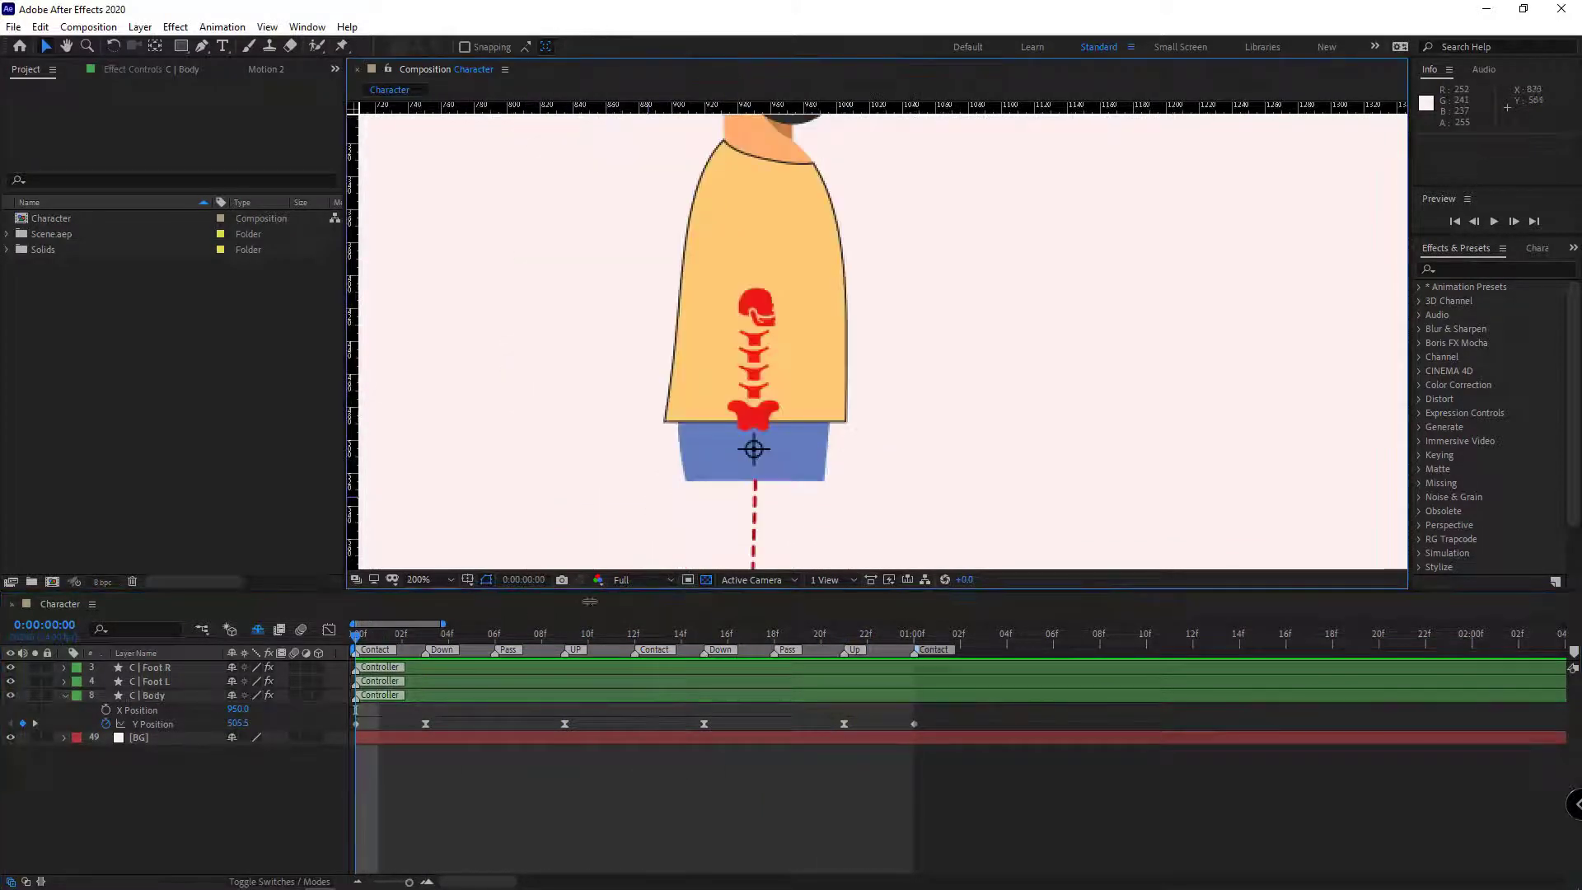
Keyframe the body's X Position at 954.5 on the Contact marker, frame 12, and 947.7 on the Pass marker, frame 6
drag(356, 635, 645, 642)
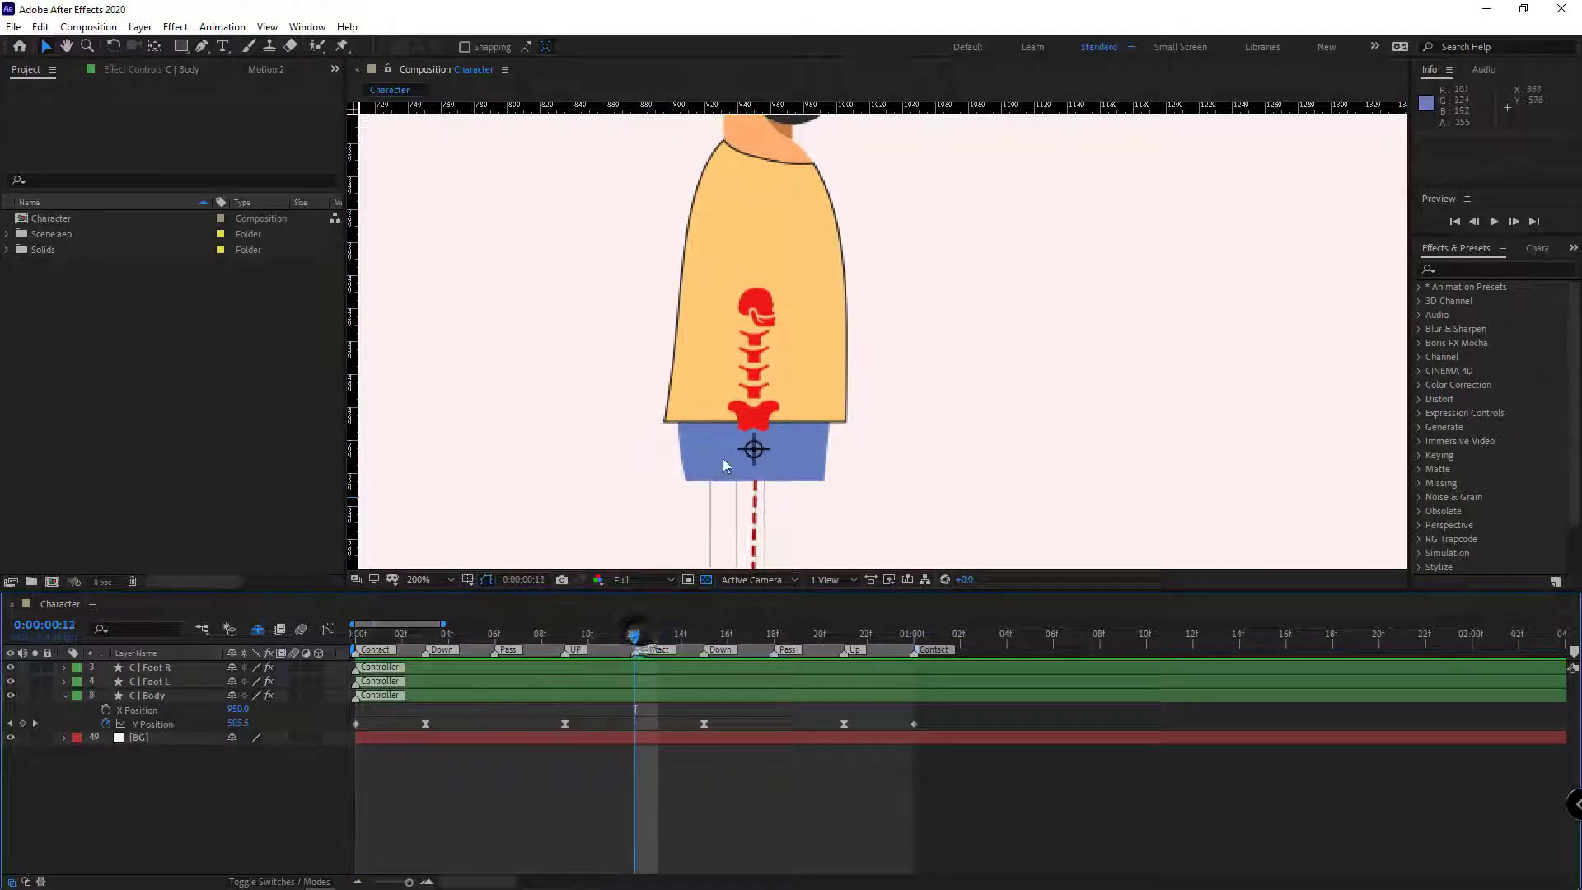
scroll(752, 448, up, 2)
drag(237, 709, 268, 714)
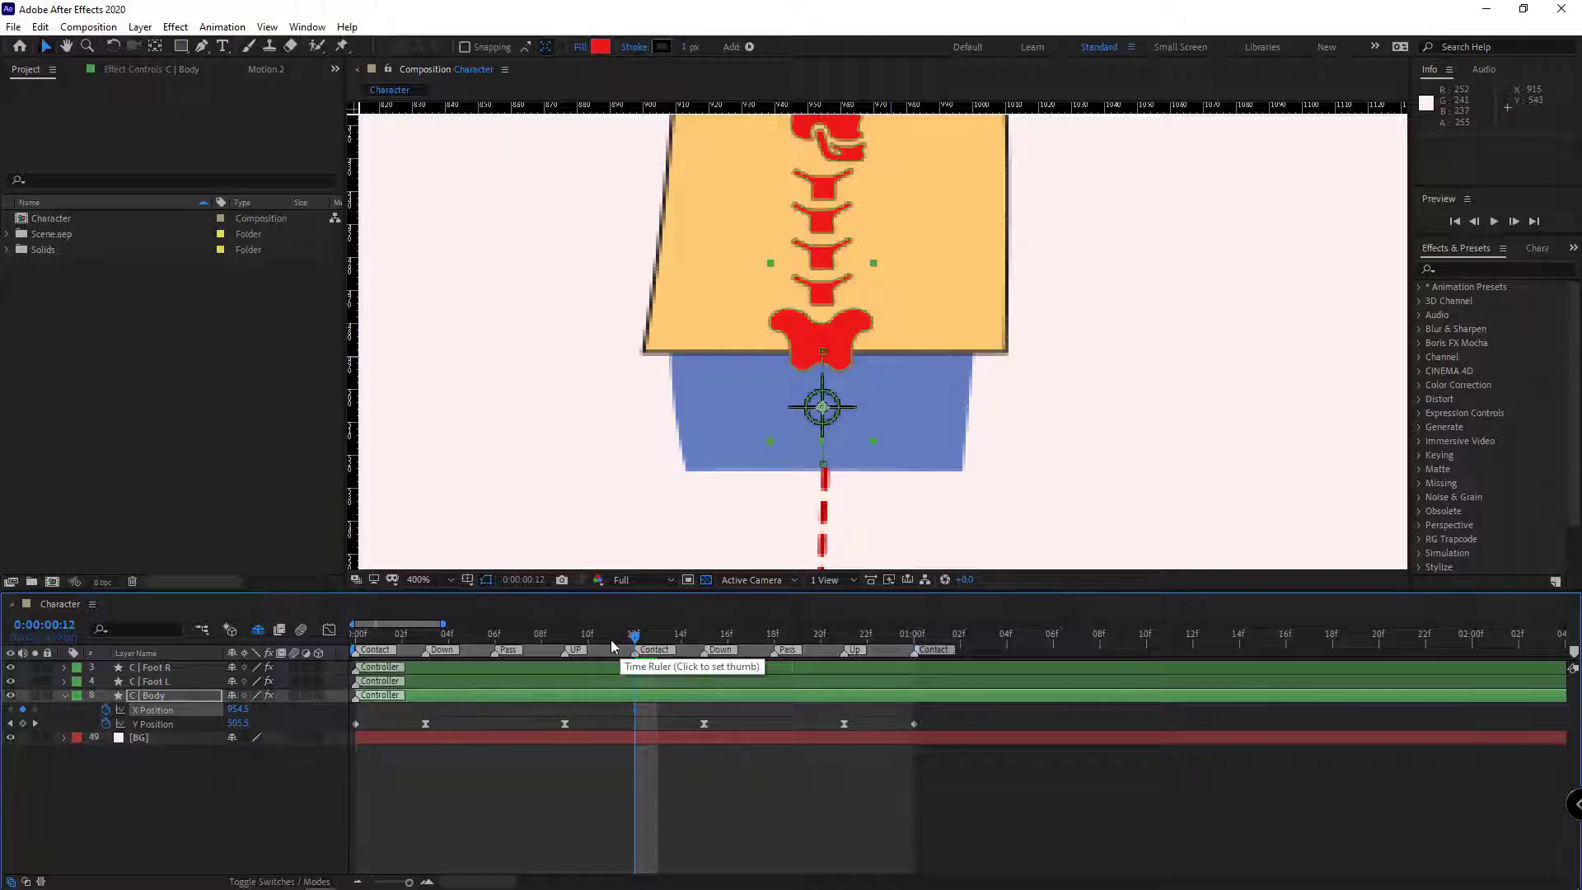
drag(573, 641, 496, 642)
drag(237, 710, 176, 715)
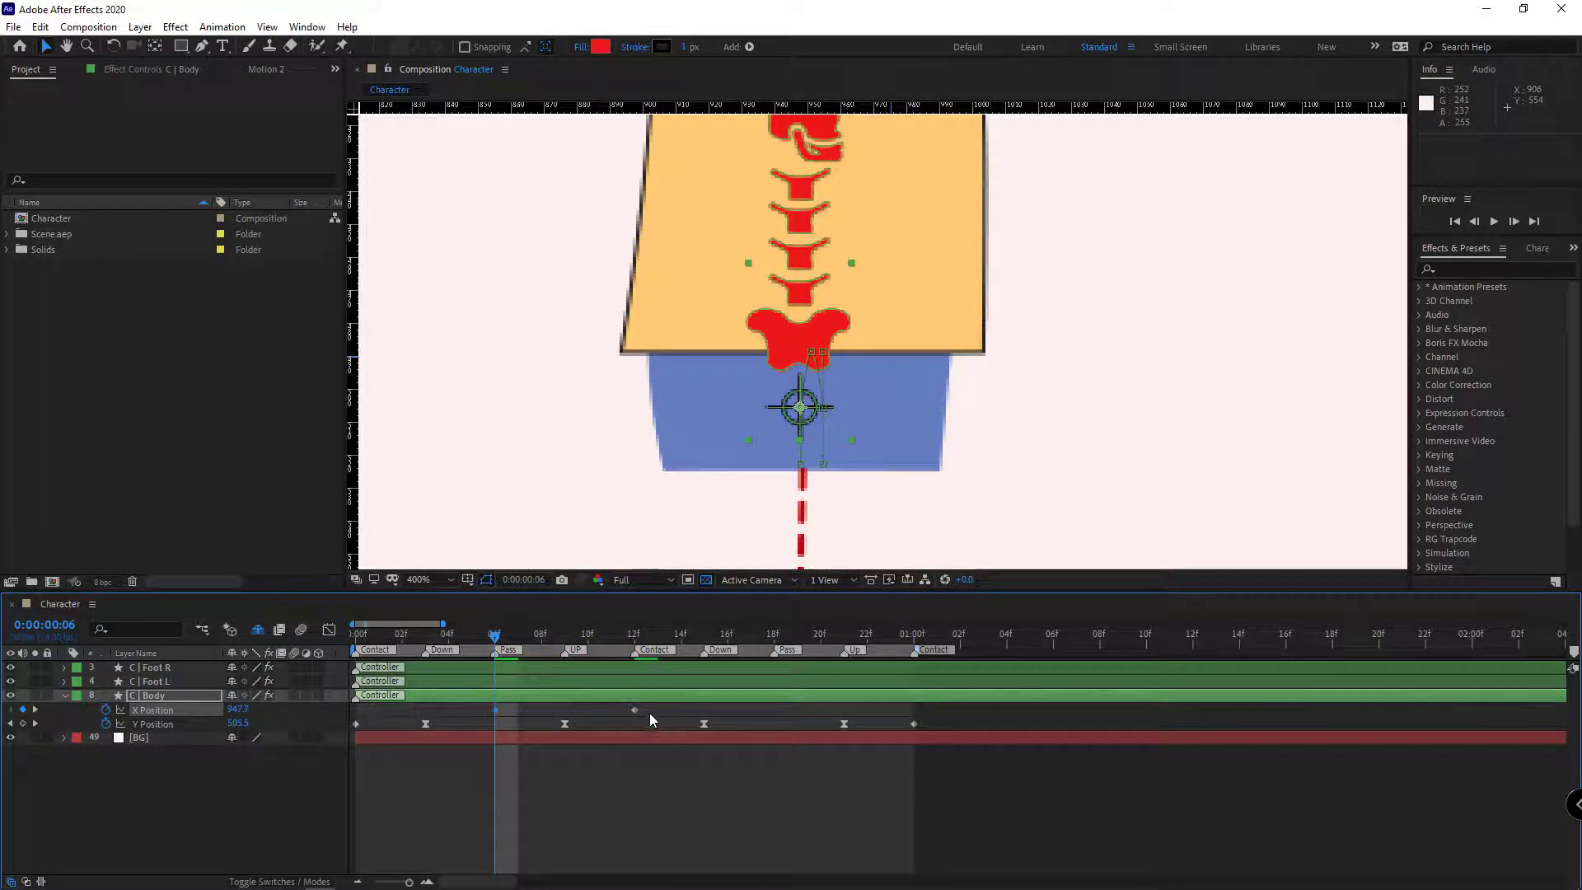
Copy the two X Position keyframes and paste them from the second Pass marker at frame 18
drag(658, 706, 482, 713)
key(ctrl+c)
drag(733, 634, 772, 633)
key(ctrl+v)
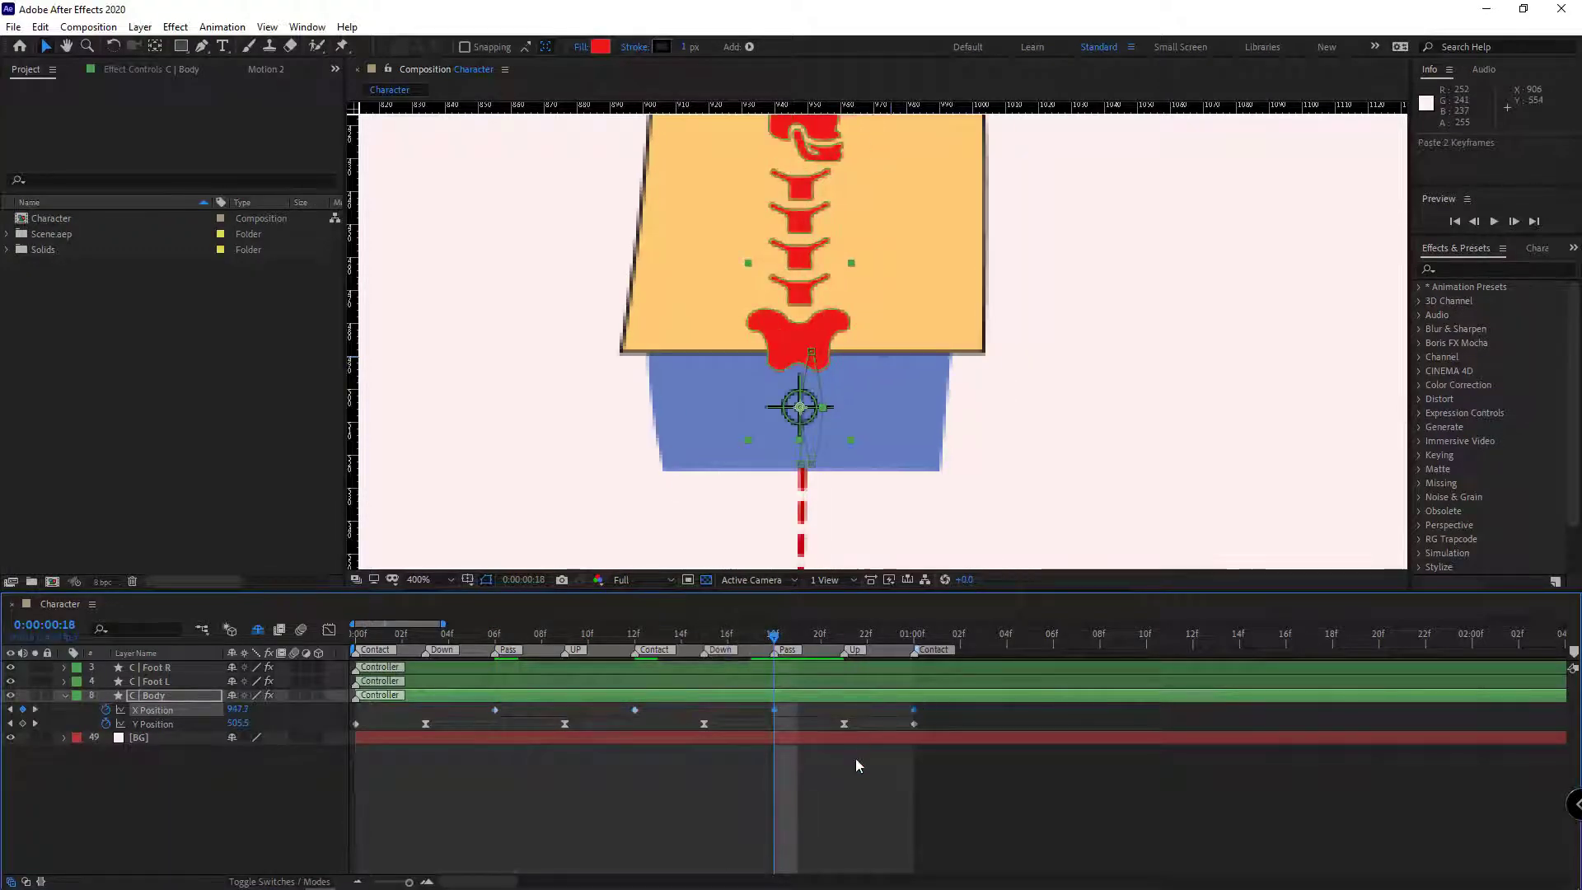
click(855, 765)
Copy the last X Position keyframe at 1:00 to the start of the timeline
click(913, 710)
key(ctrl+c)
key(Home)
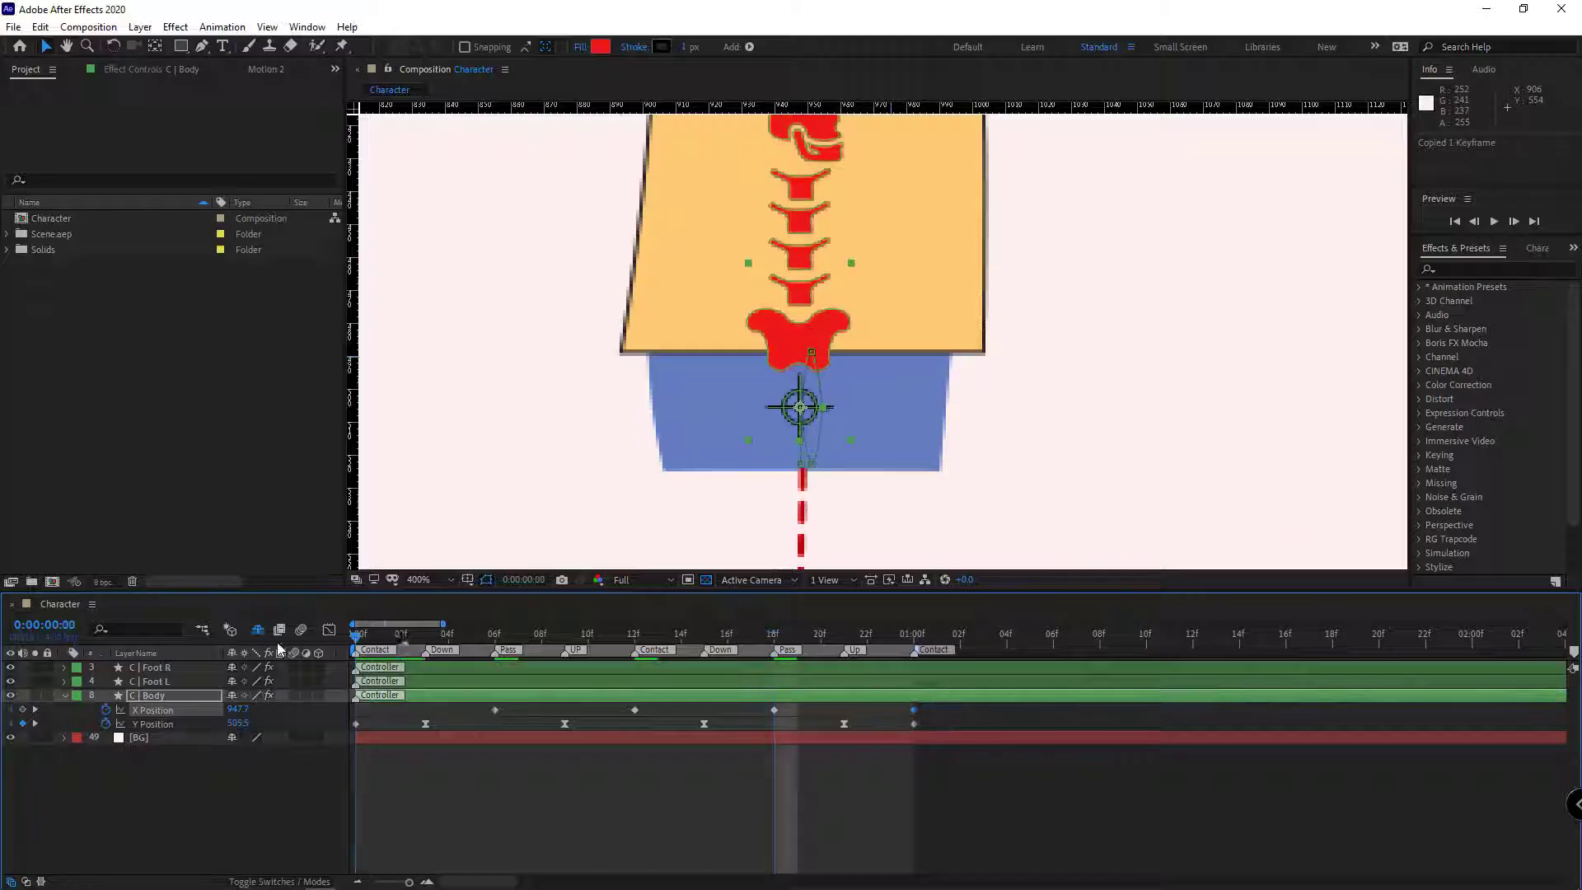
key(ctrl+v)
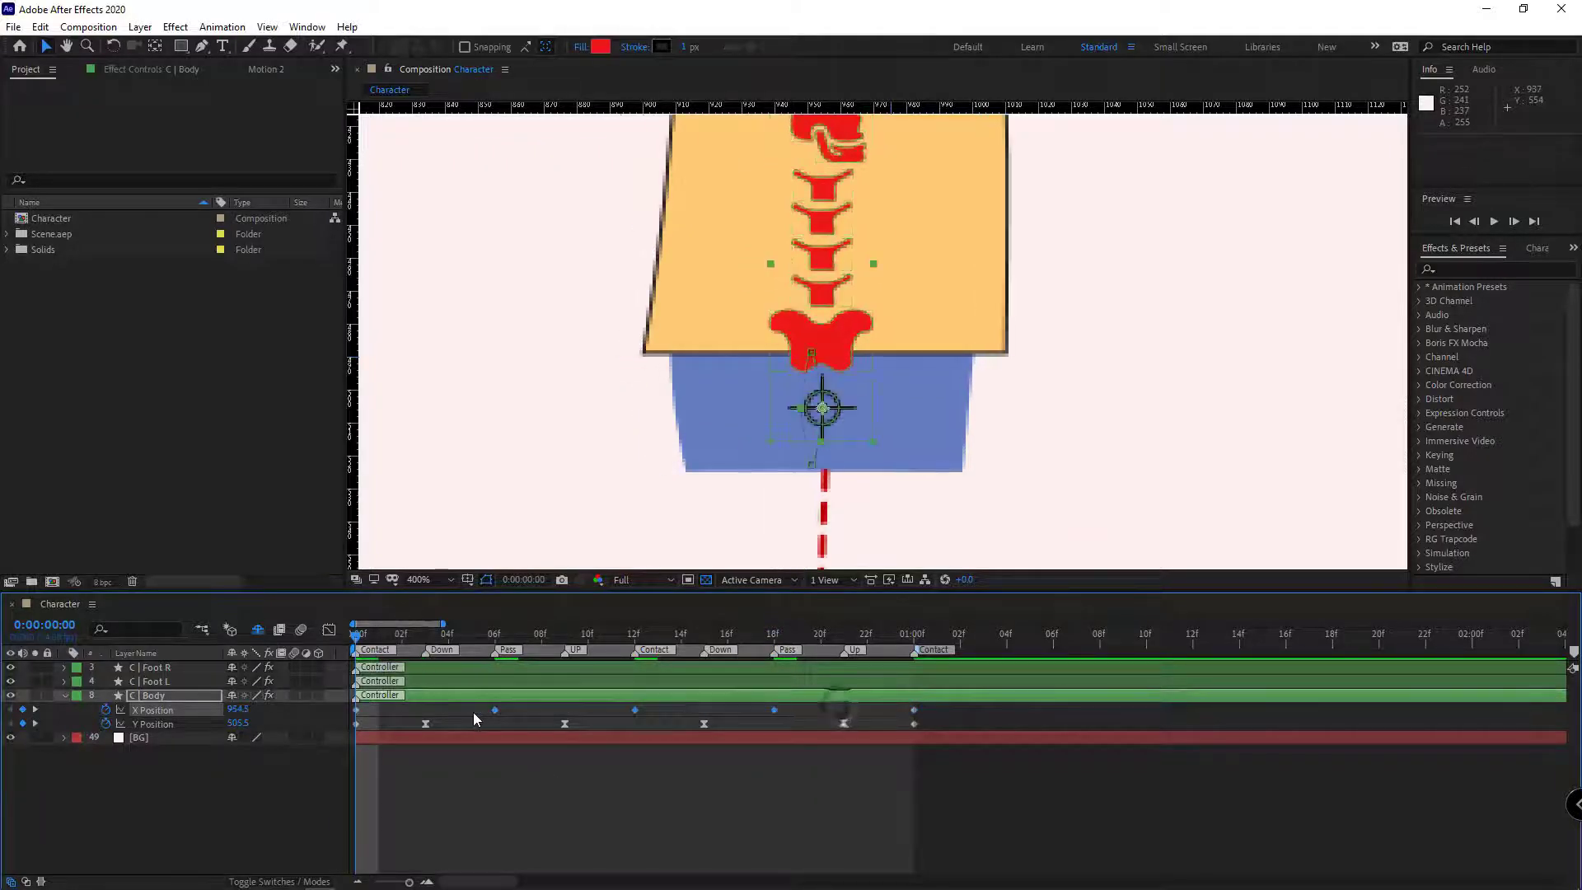
Apply Easy Ease to the three middle X Position keyframes at frames 6, 12 and 18
right_click(495, 711)
mouse_move(569, 700)
click(726, 753)
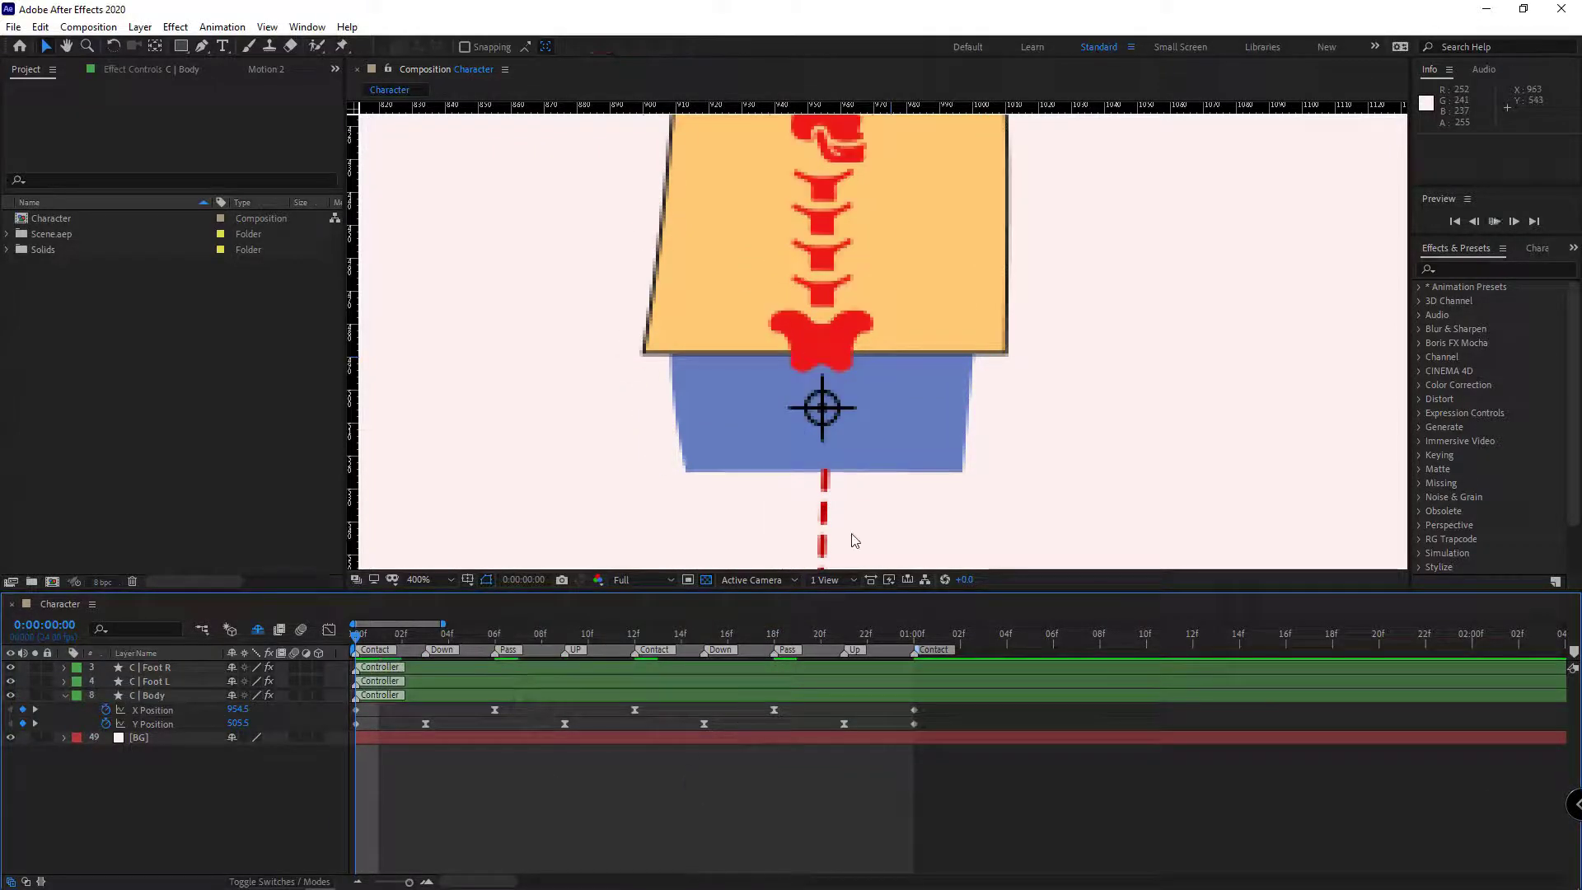
Play back the animation and inspect the body's combined horizontal and vertical motion path
key(space)
key(slash)
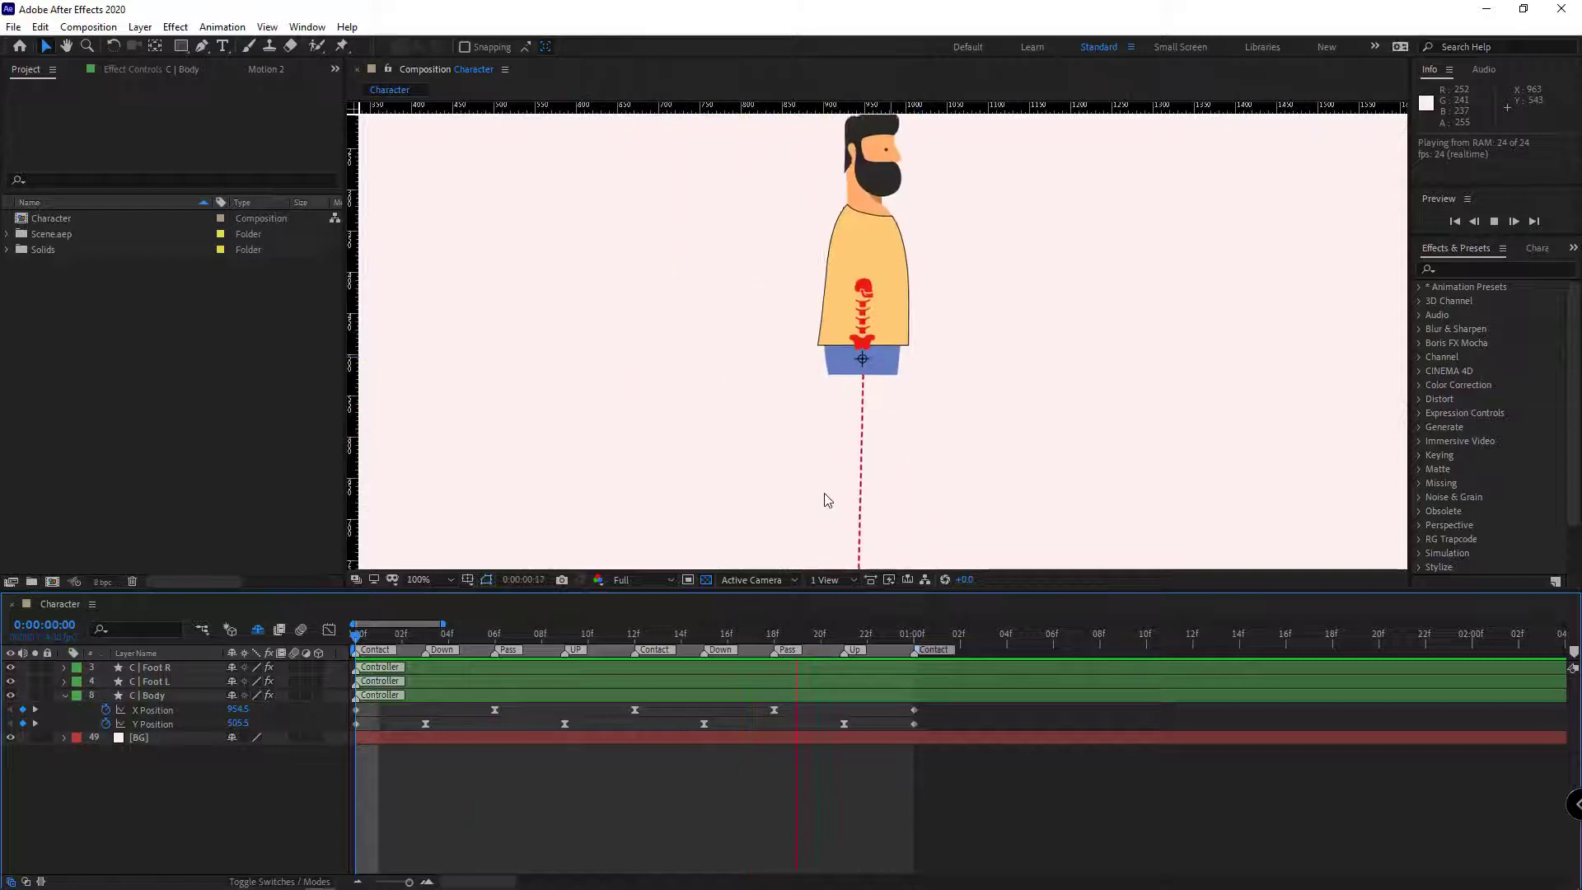
drag(828, 500, 734, 505)
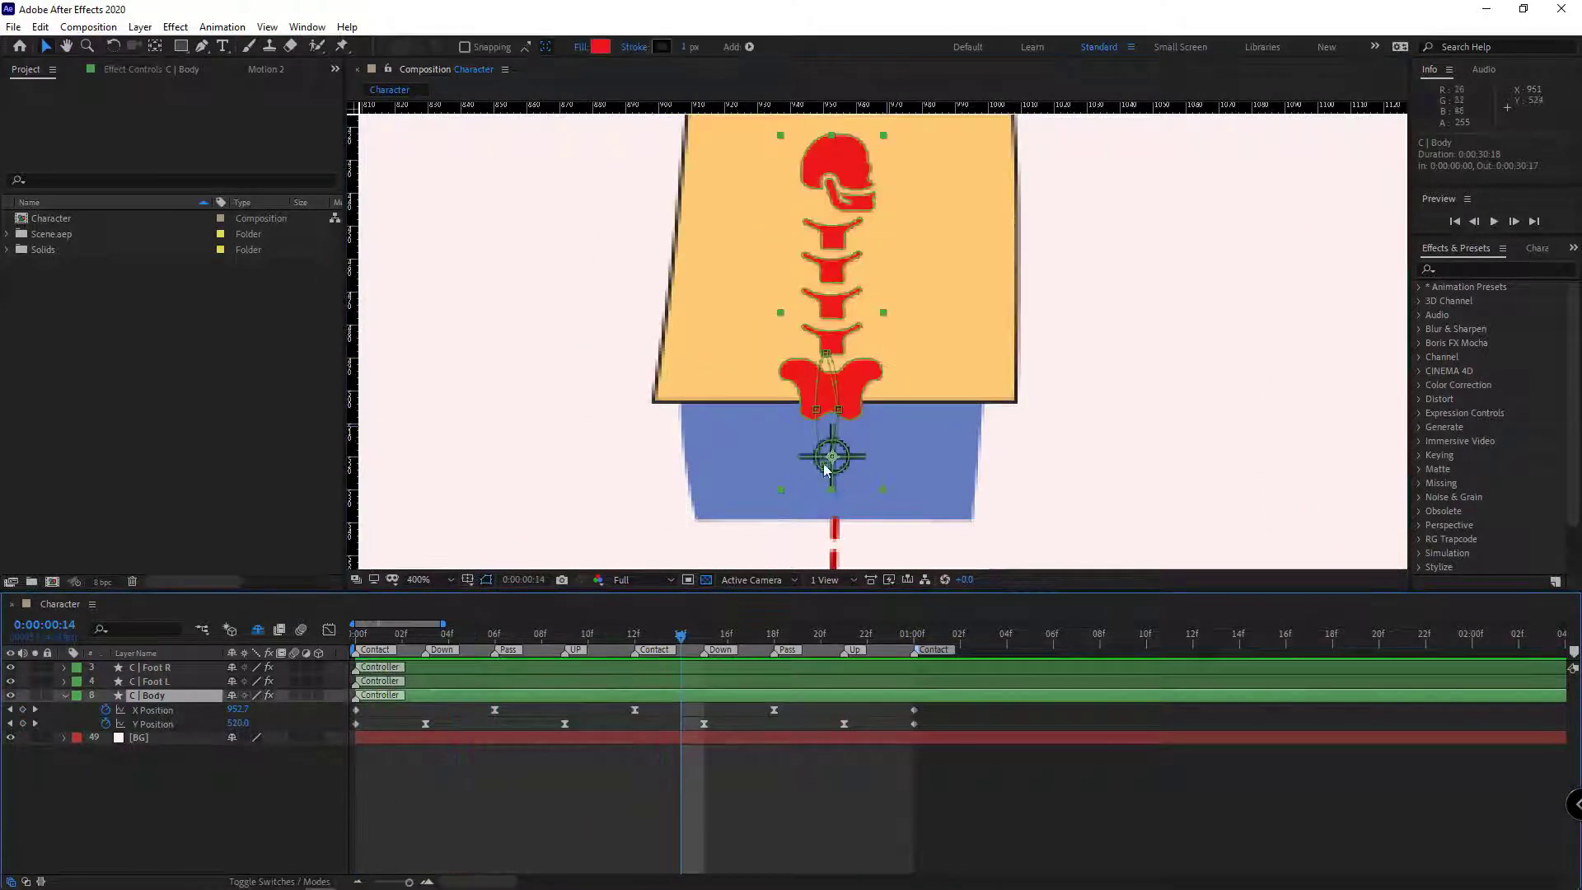
key(space)
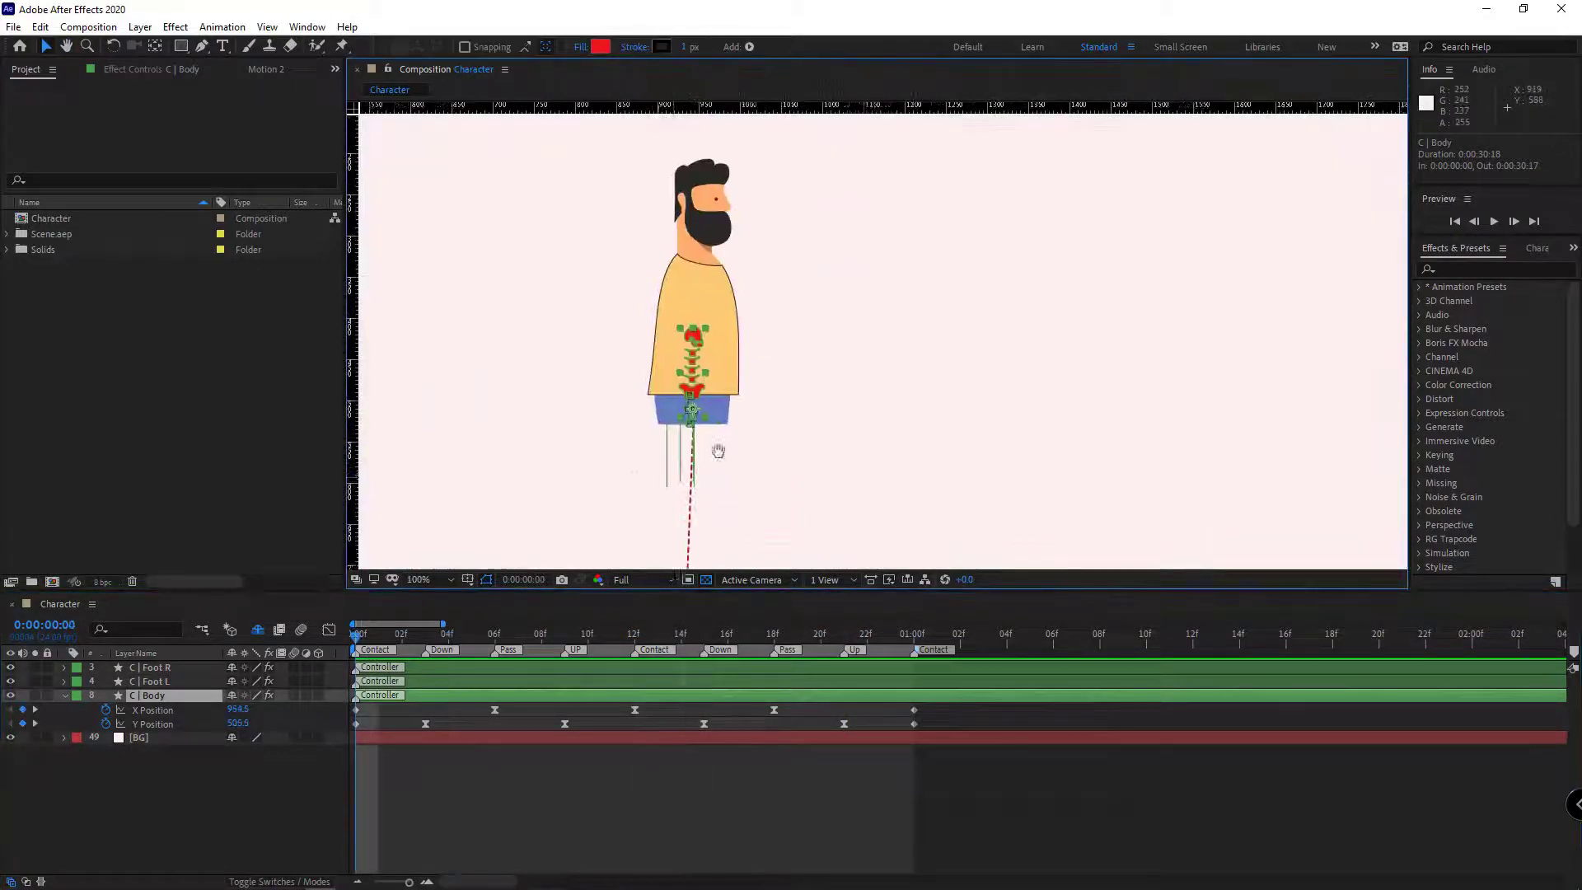
drag(718, 450, 838, 459)
Keyframe the C | Body controller's Rotation at 2° on frame 12 and at 0° on frame 6
click(385, 694)
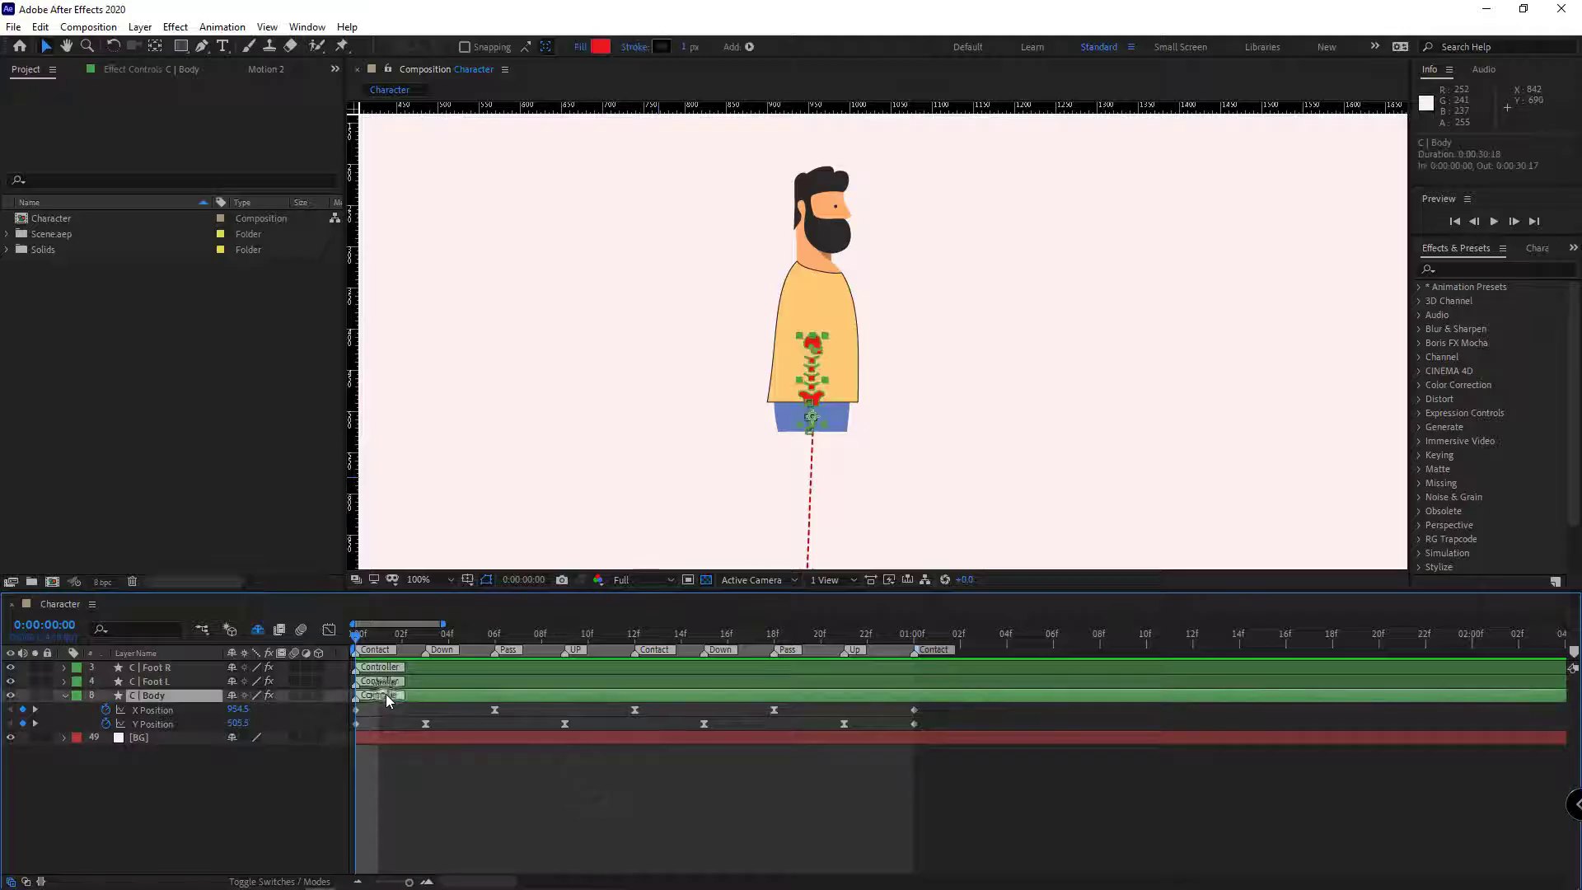
key(shift+r)
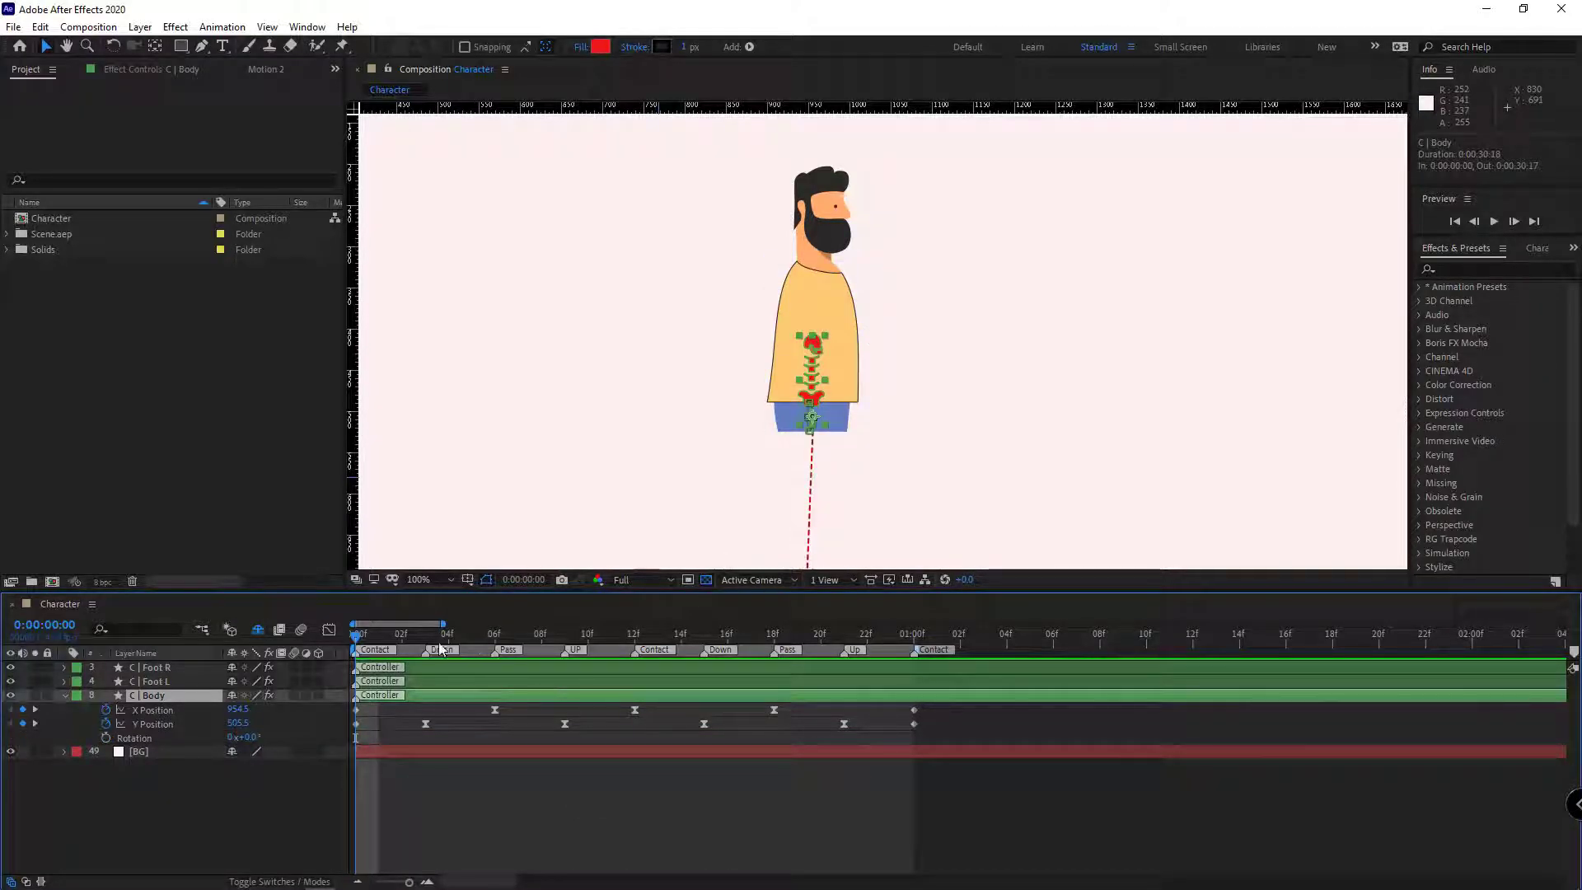
drag(435, 640, 636, 639)
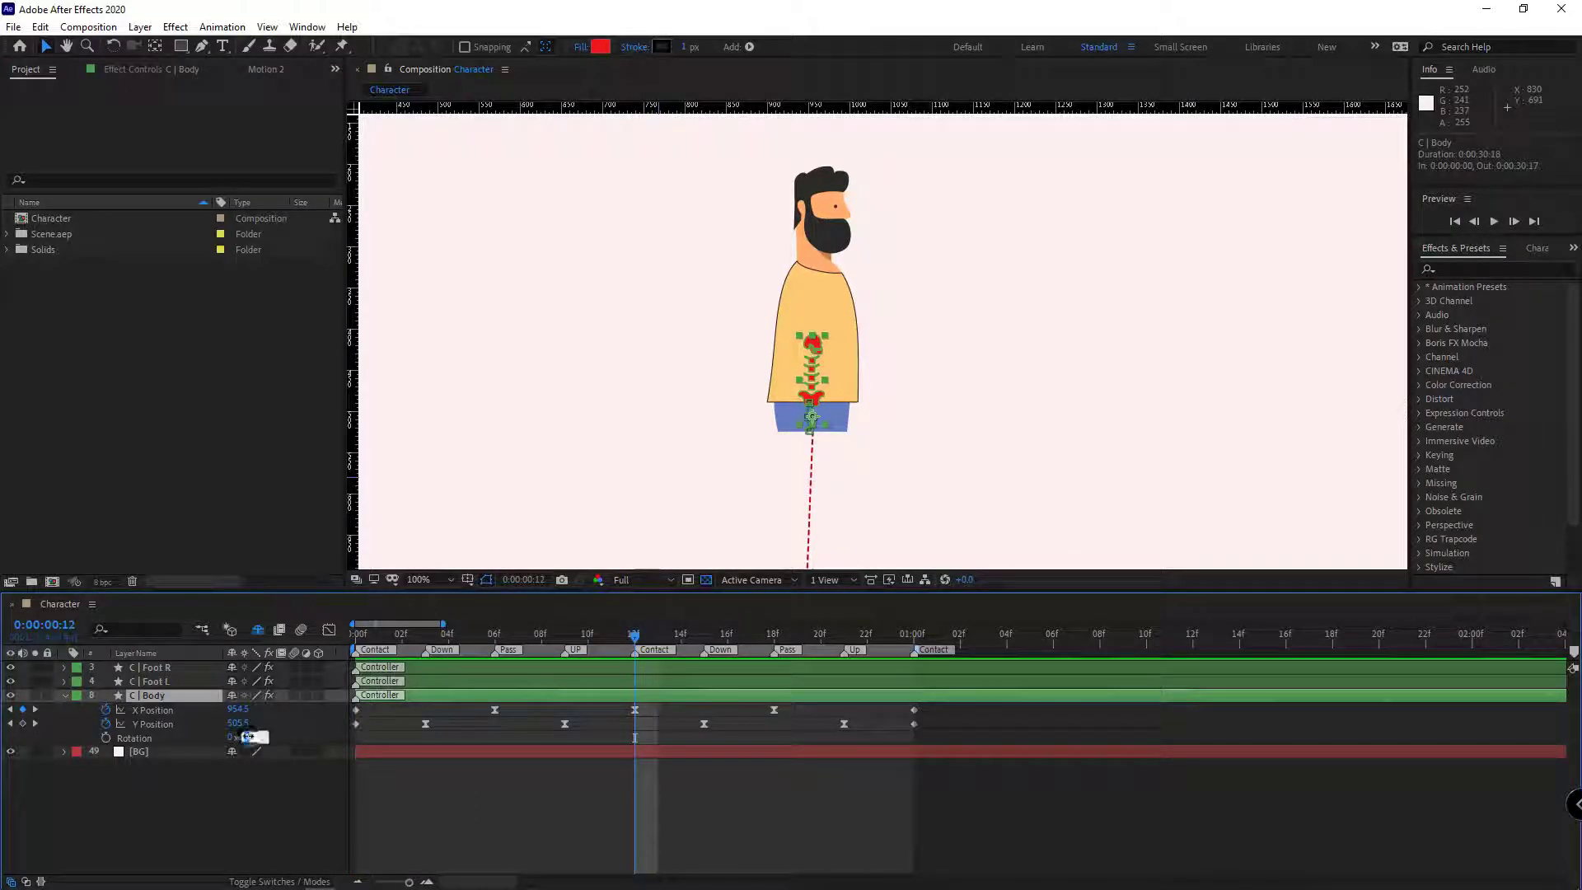
drag(247, 737, 252, 737)
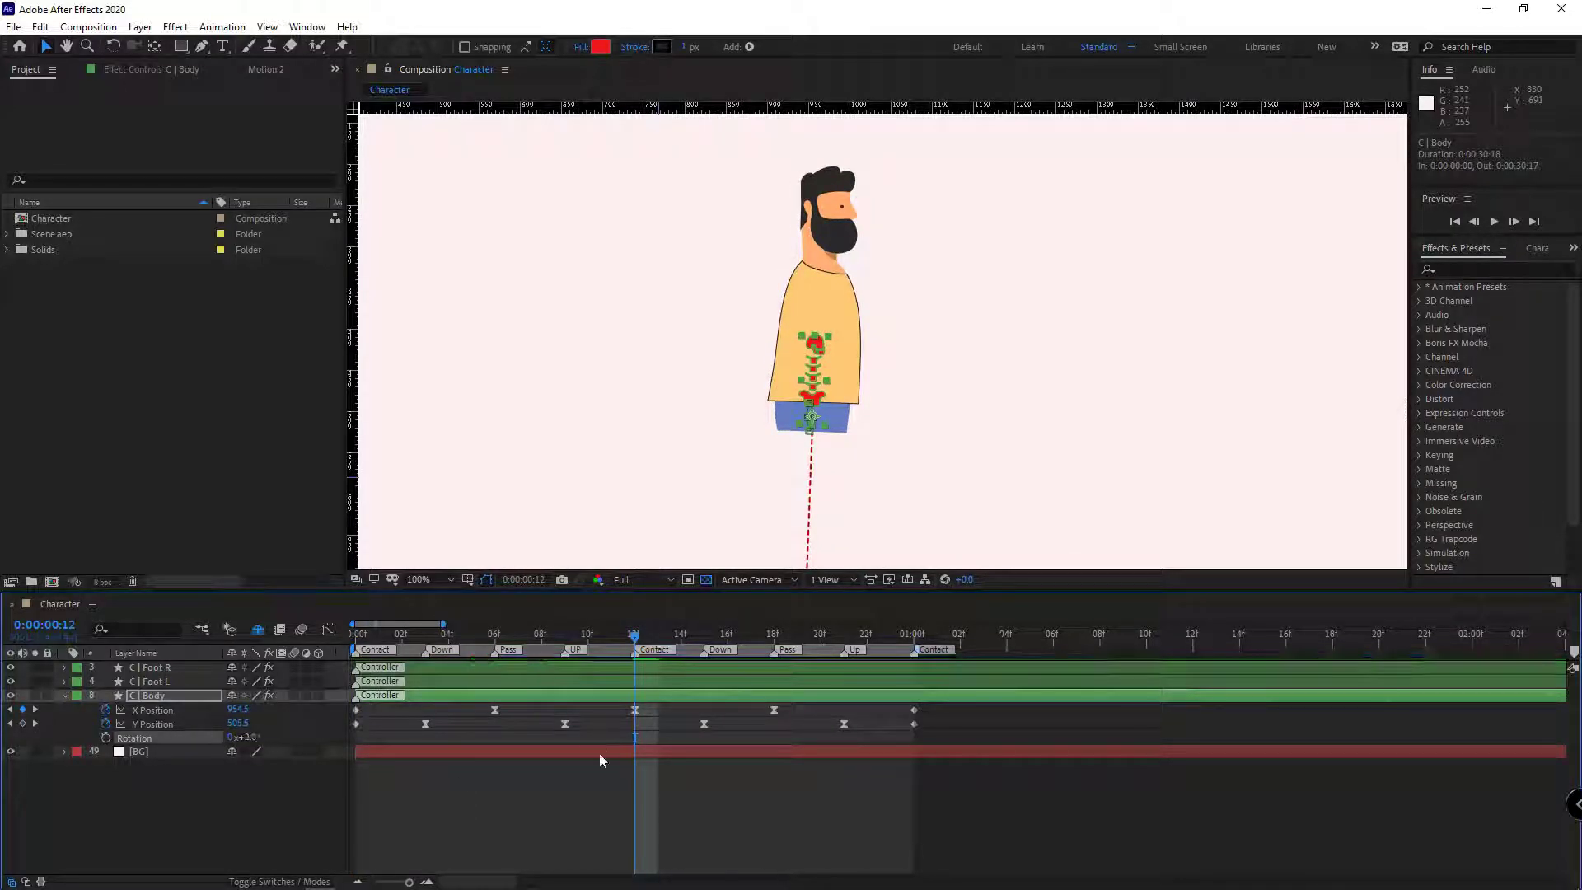
click(495, 638)
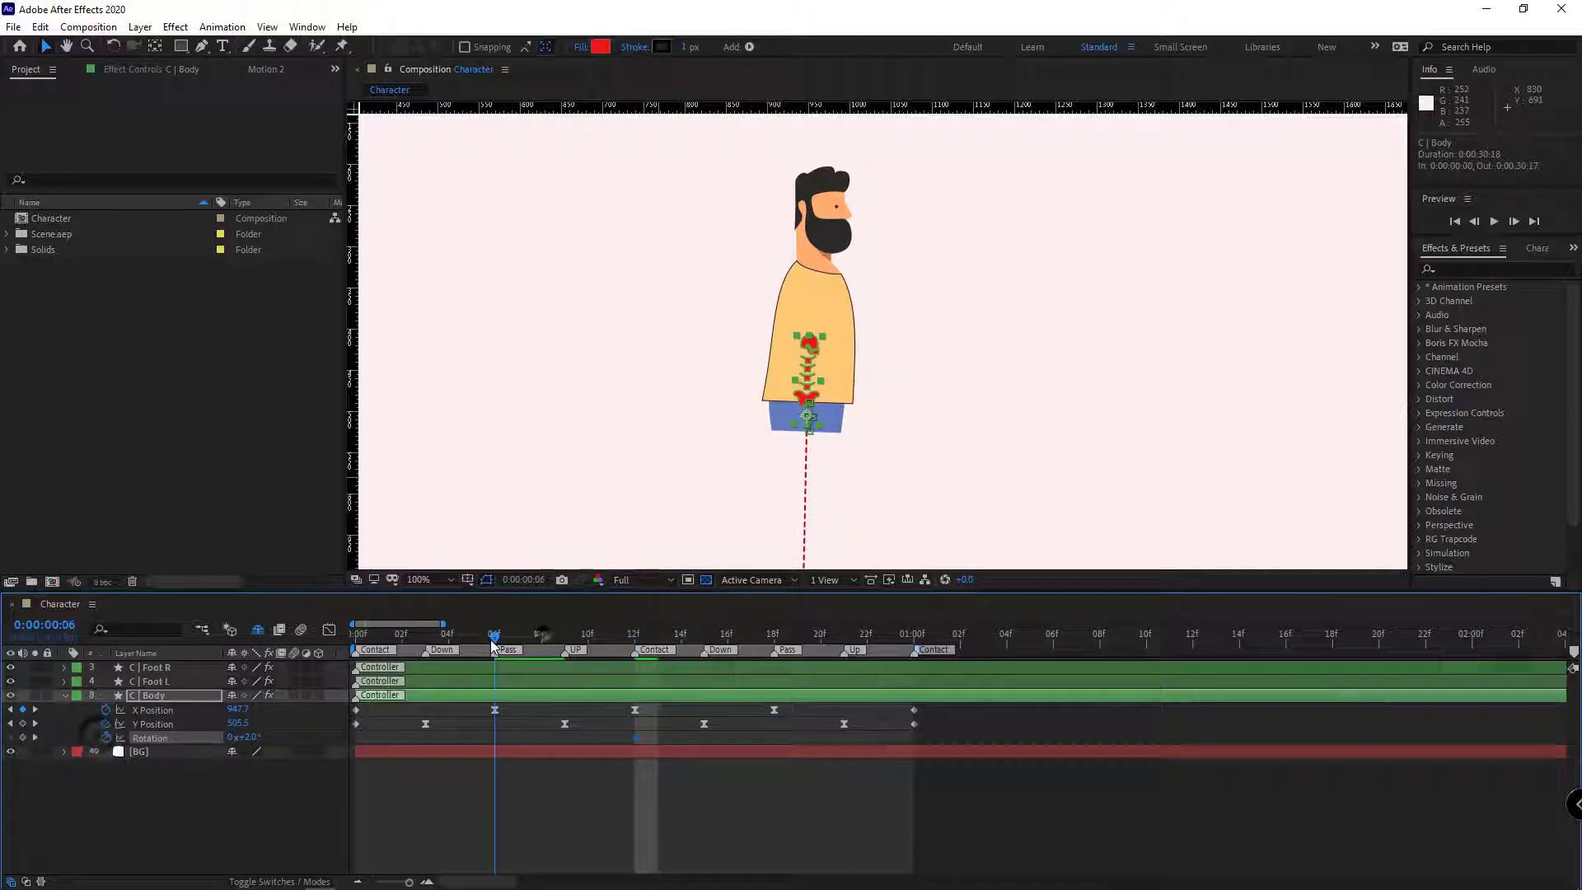
click(249, 738)
text(0)
key(Return)
Copy the 2° Rotation keyframe to frame 0 and 1:00, and the 0° keyframe to the second Pass marker at frame 18
click(367, 638)
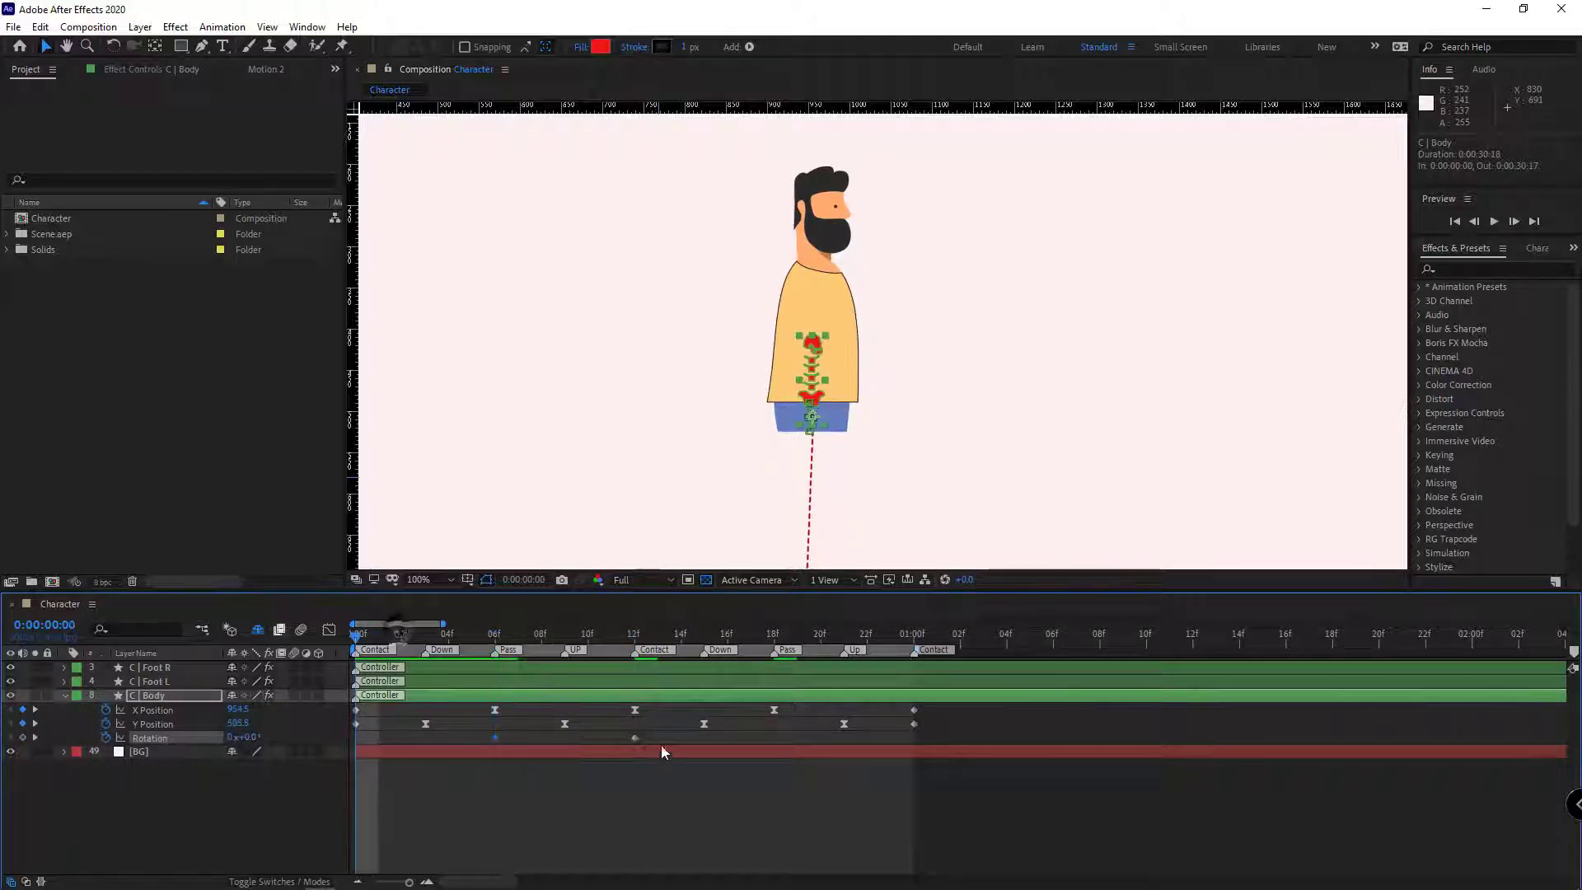
click(635, 738)
key(ctrl+c)
key(ctrl+v)
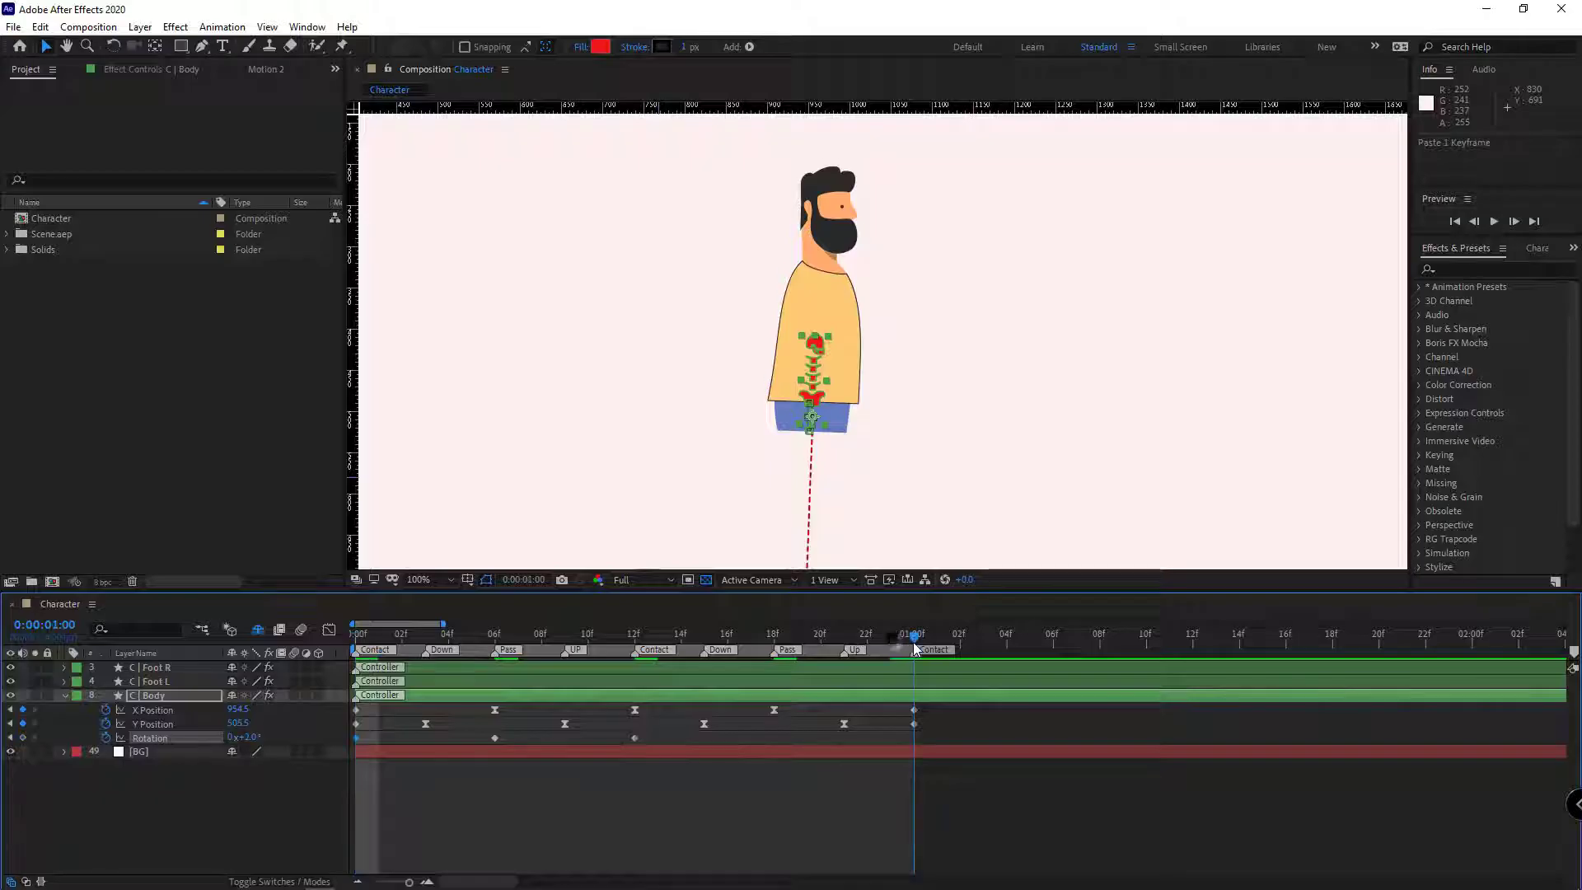
key(ctrl+v)
drag(811, 640, 774, 638)
drag(536, 731, 488, 747)
Apply Easy Ease to all the body's Rotation keyframes and play back the motion
mouse_move(939, 730)
mouse_down()
mouse_move(363, 757)
mouse_move(378, 764)
mouse_up()
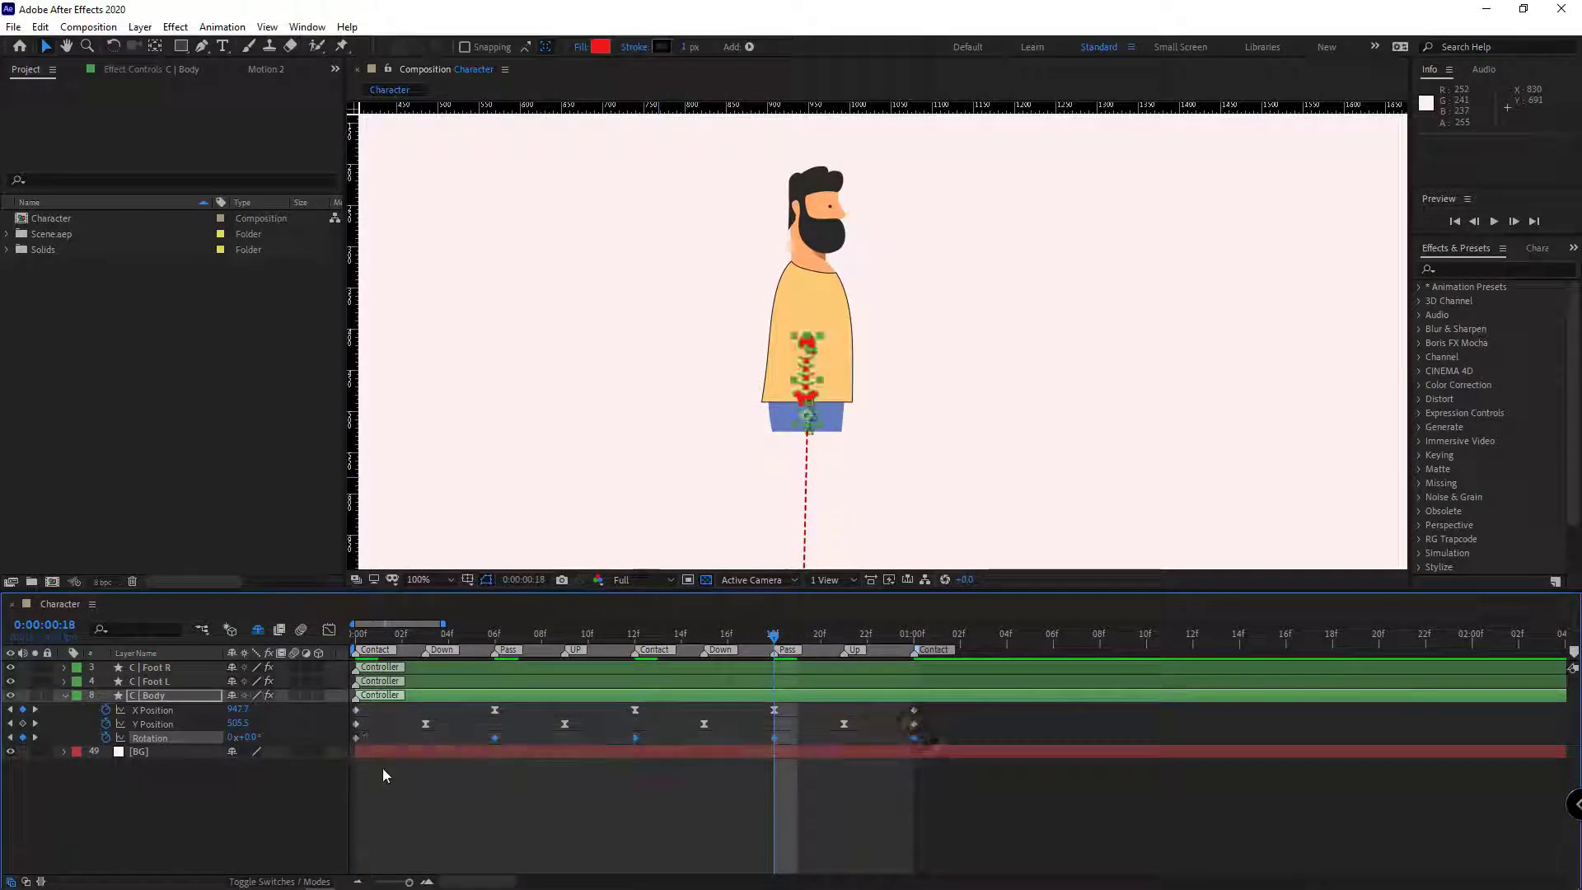
right_click(493, 738)
mouse_move(560, 722)
click(768, 616)
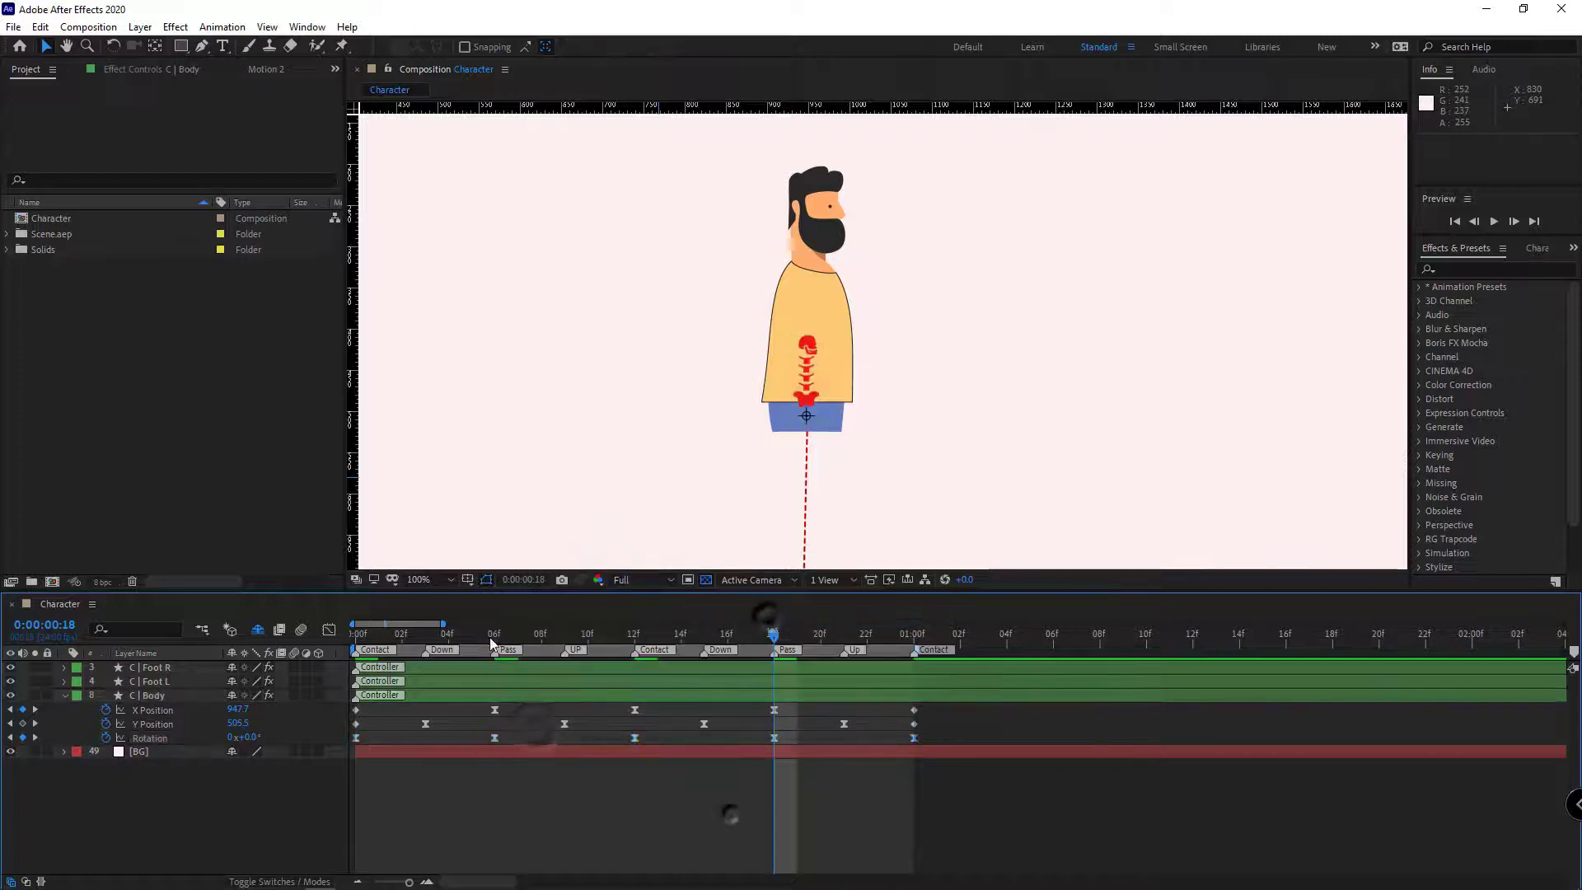
key(space)
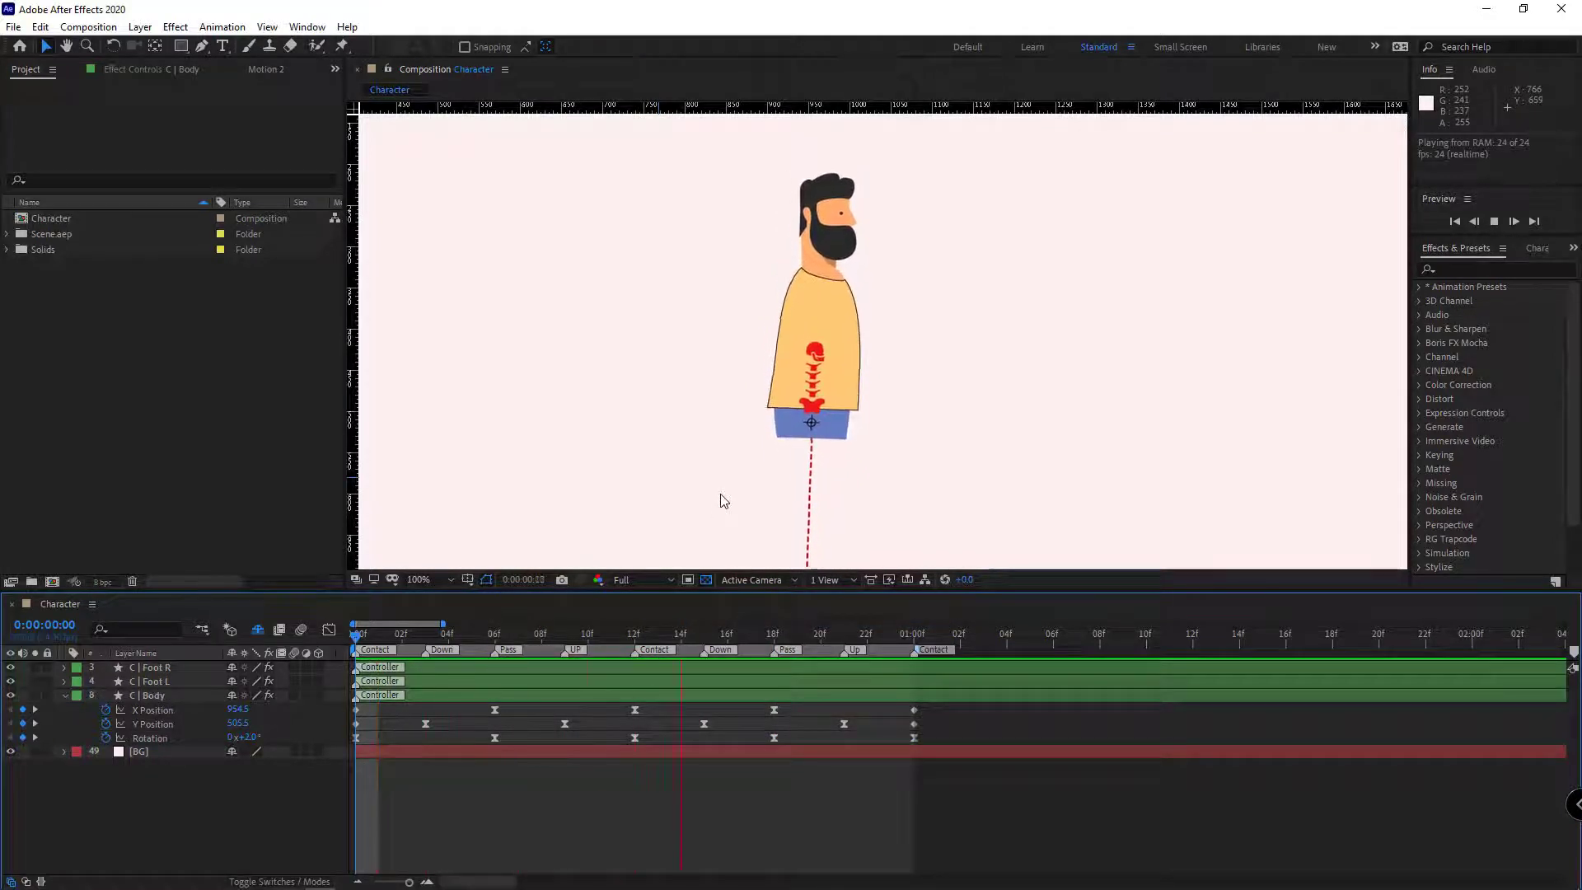
key(space)
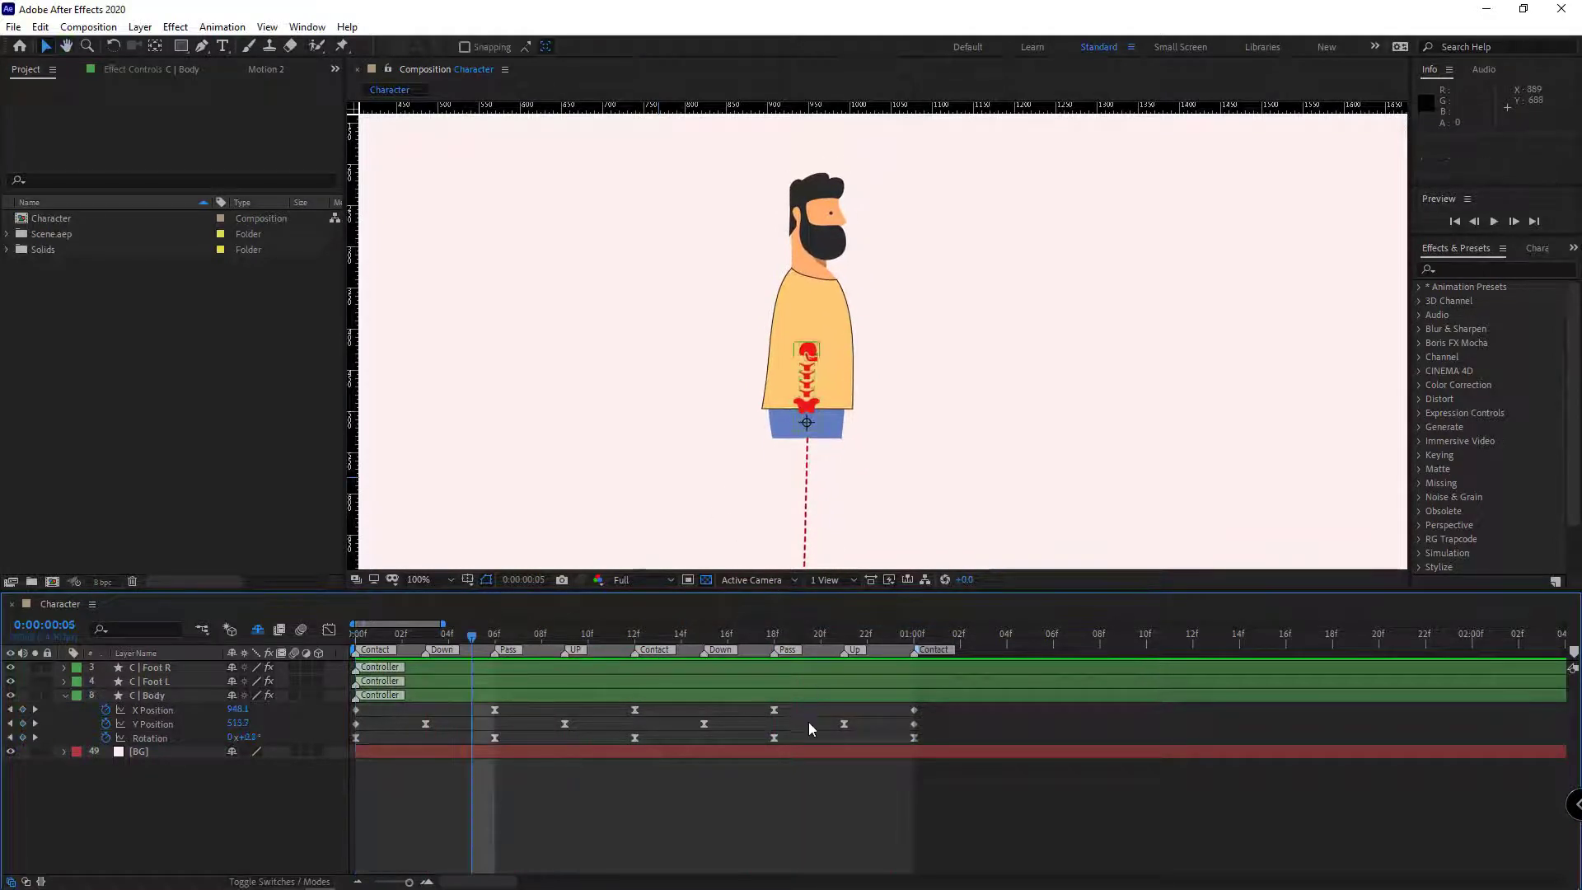
Reduce the body's Rotation to three keyframes shifted to frames 3, 9 and 15, and play back the delayed tilt
click(165, 738)
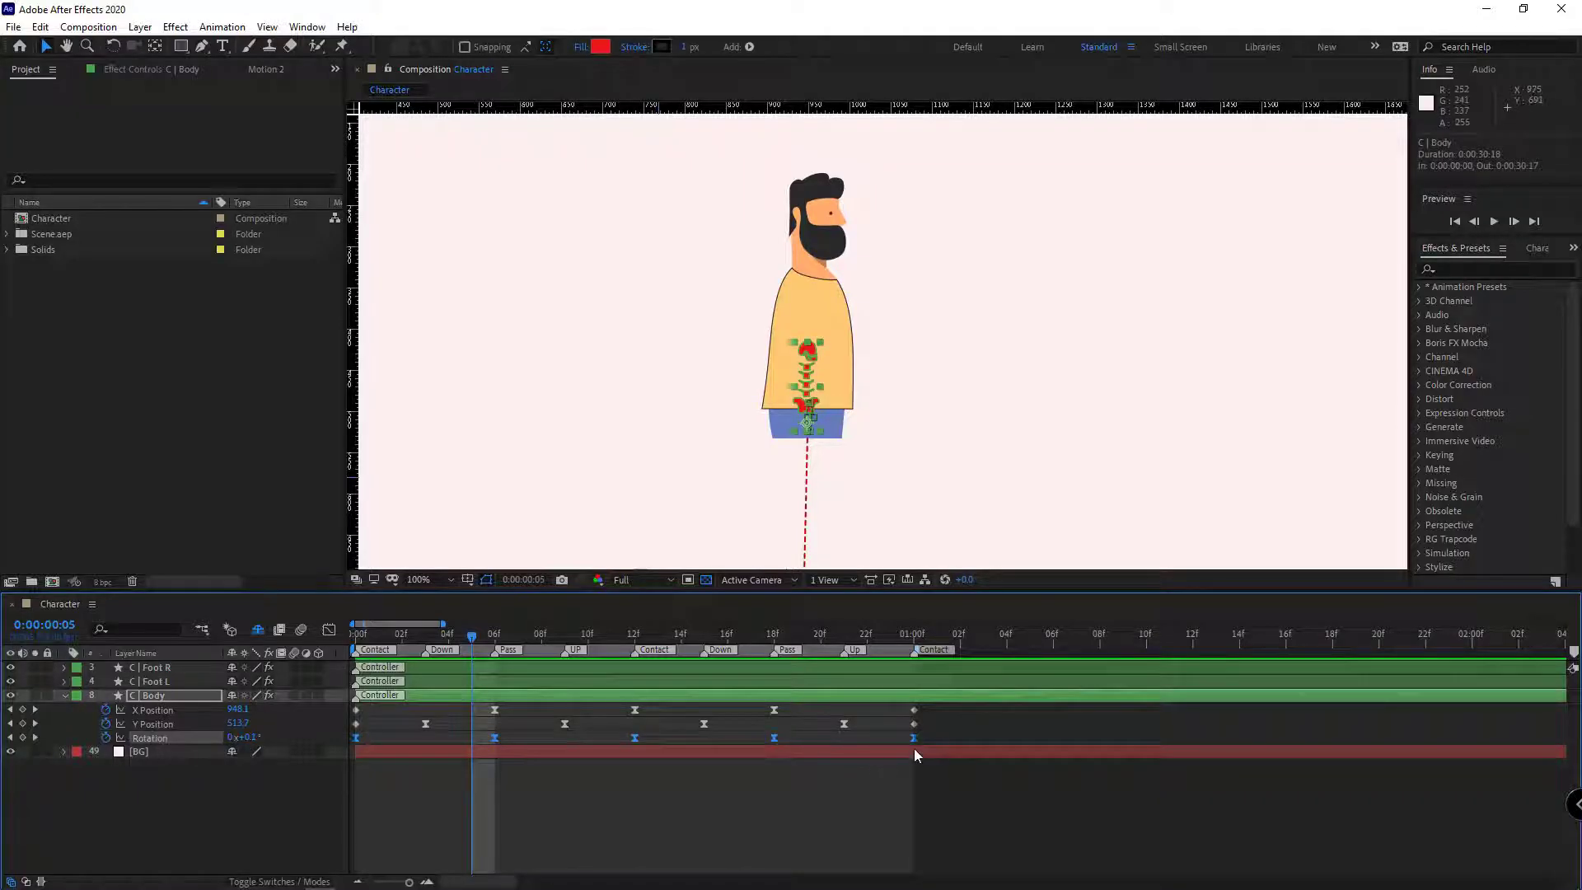
drag(913, 741, 709, 729)
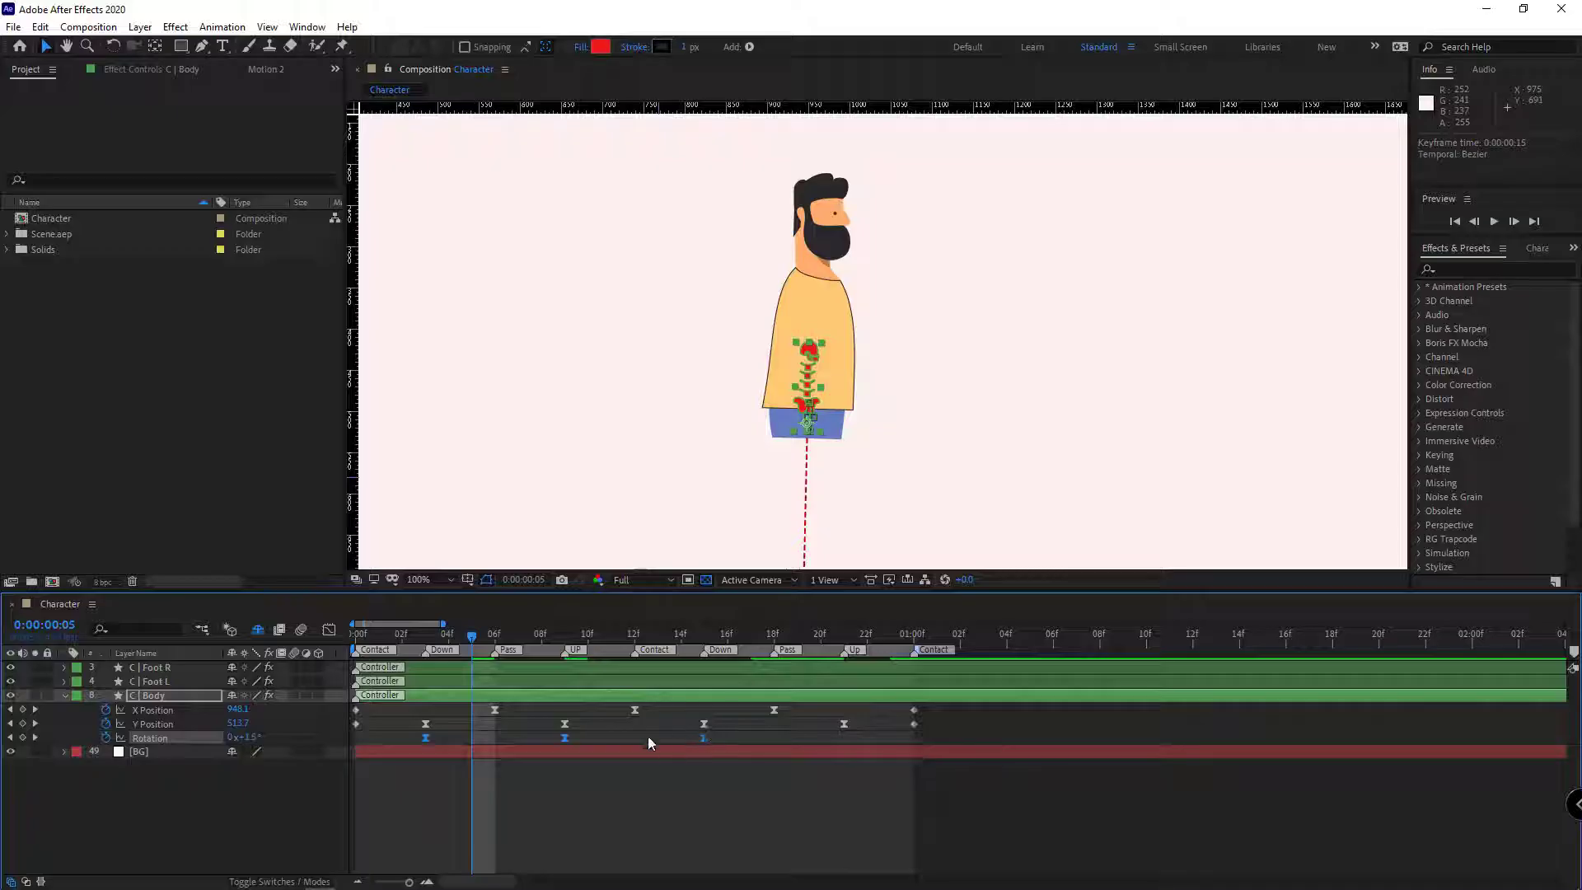
key(space)
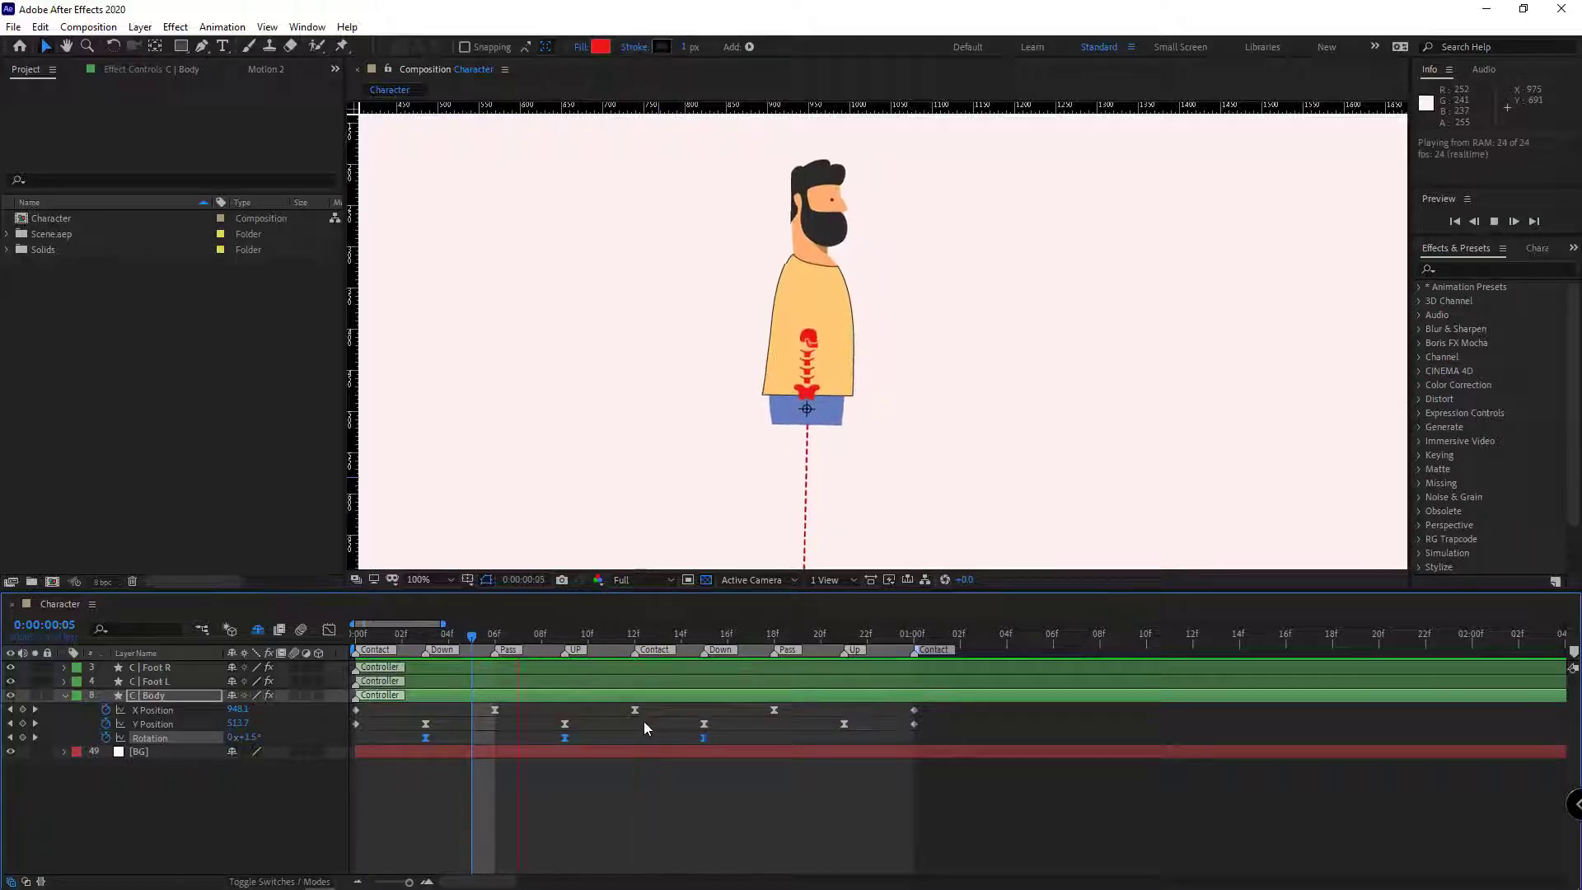
click(577, 808)
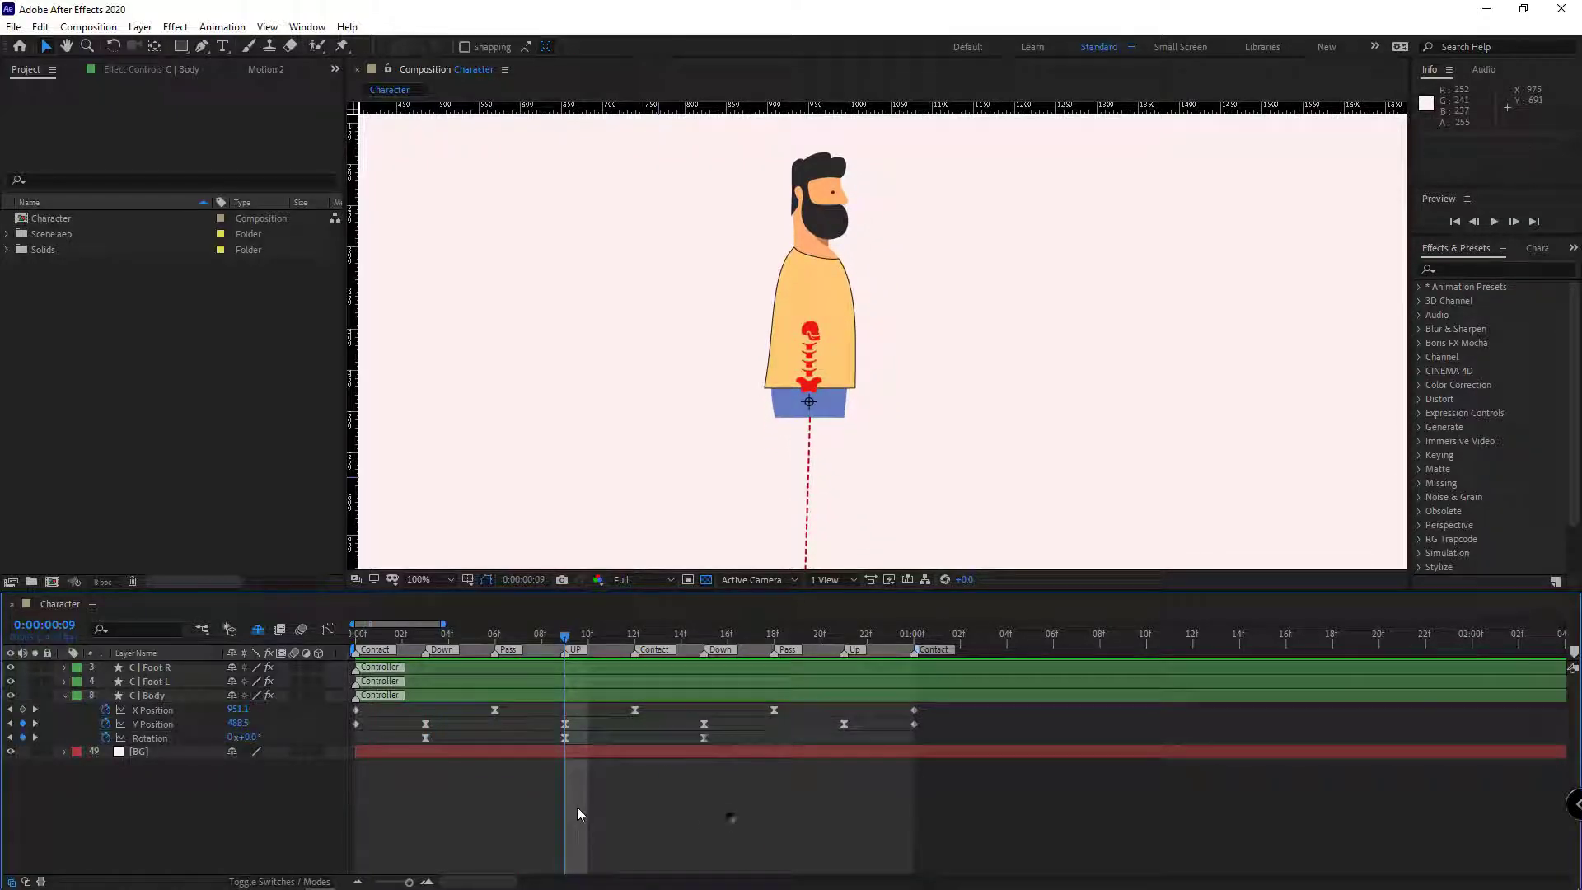
Add the expression loopOut(type = "cycle", numKeyframes = 0) to the body's Rotation and preview the loop
alt+click(106, 737)
click(288, 751)
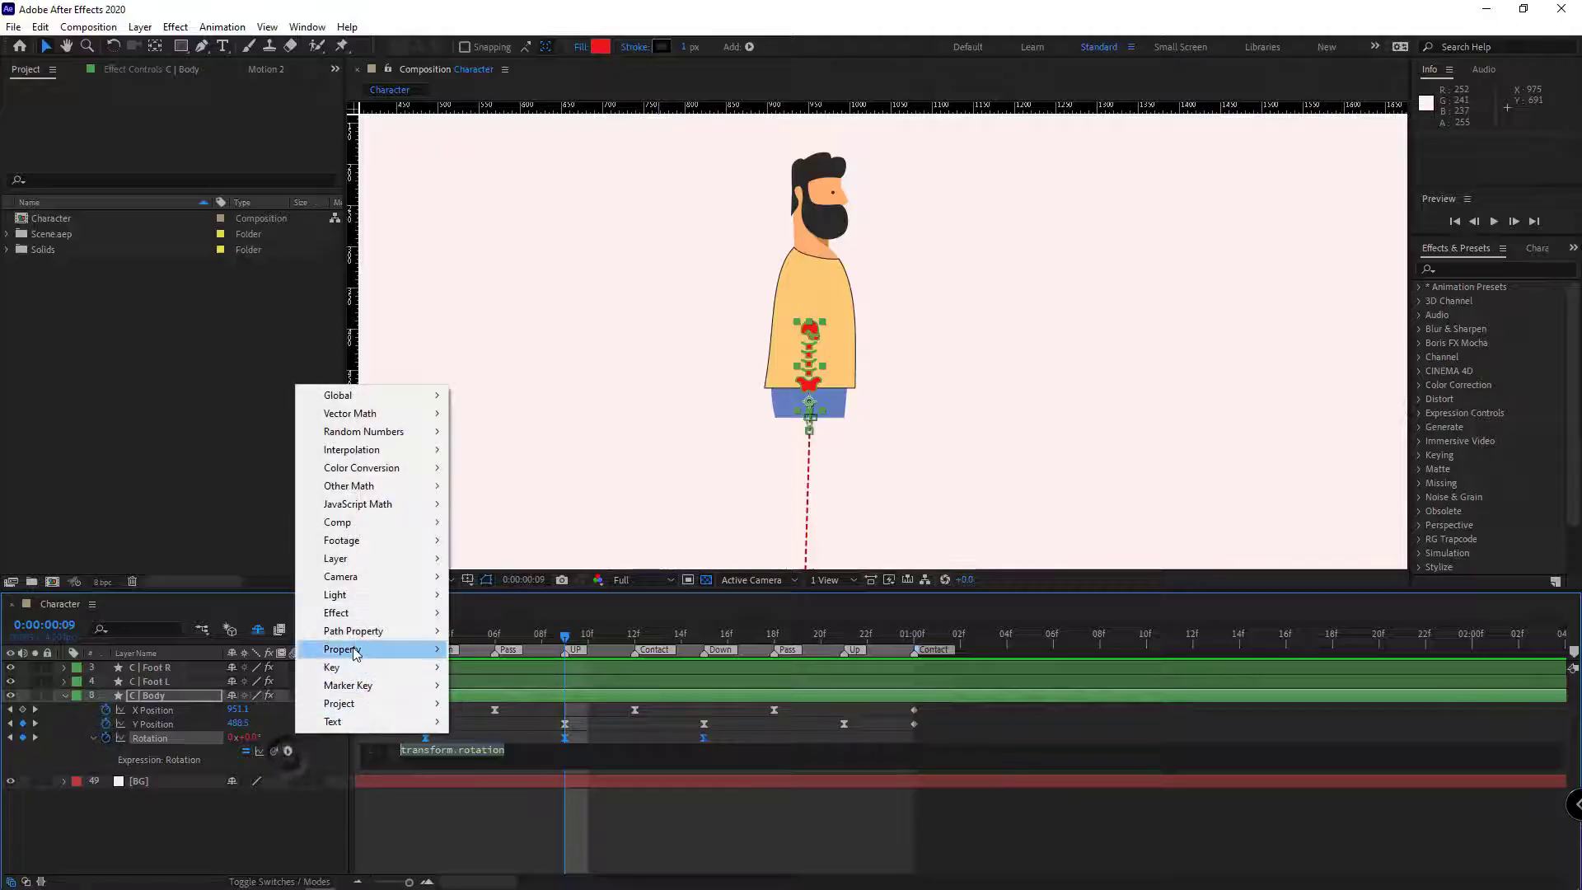
mouse_move(355, 652)
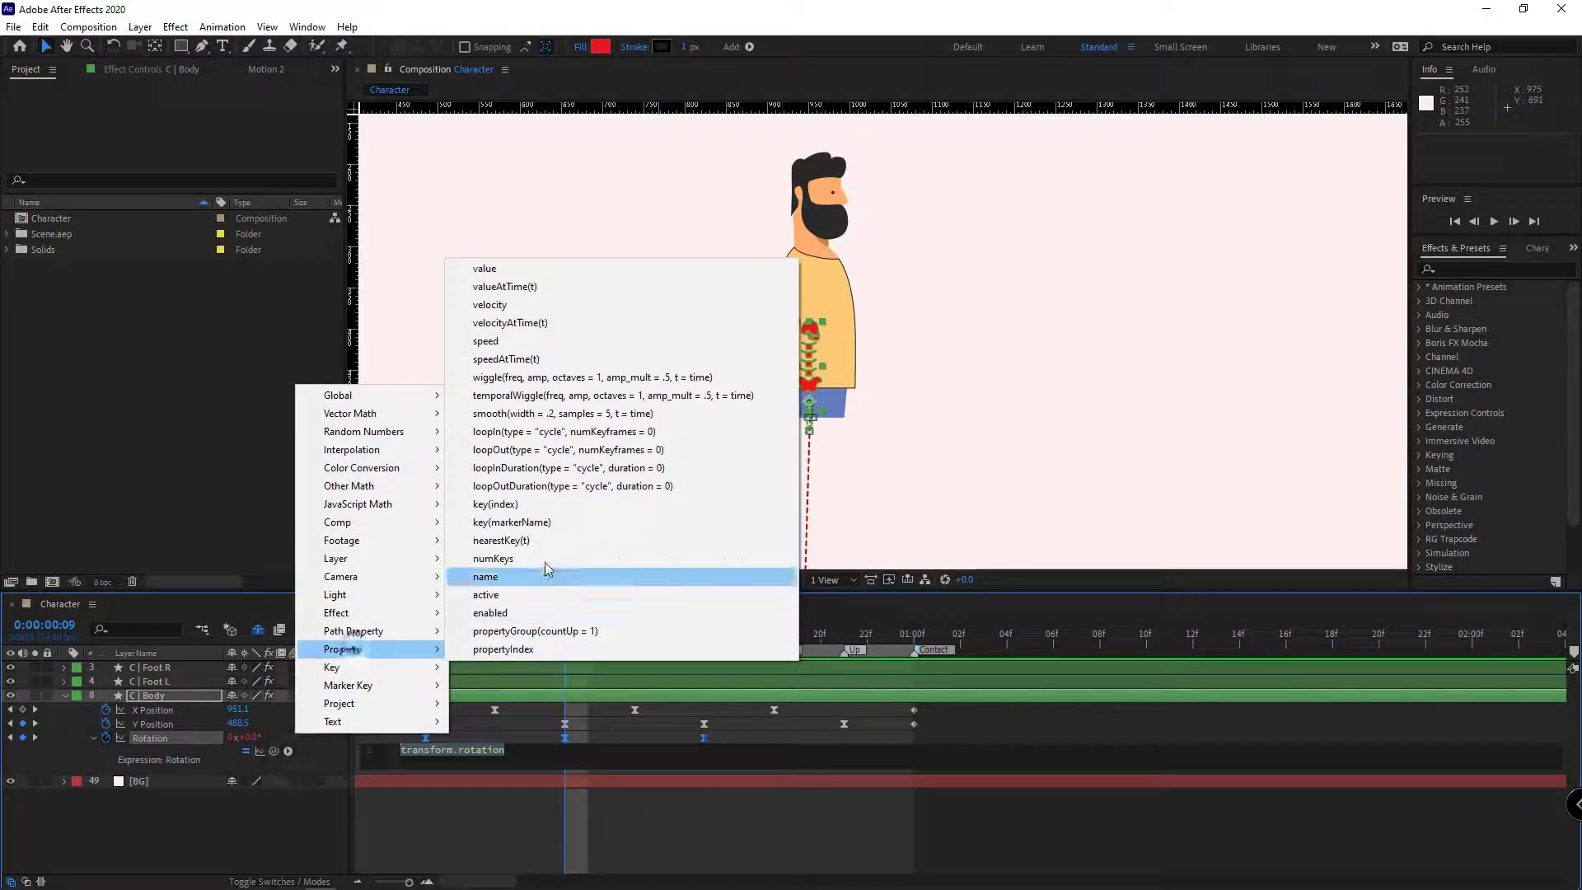
click(498, 451)
click(188, 851)
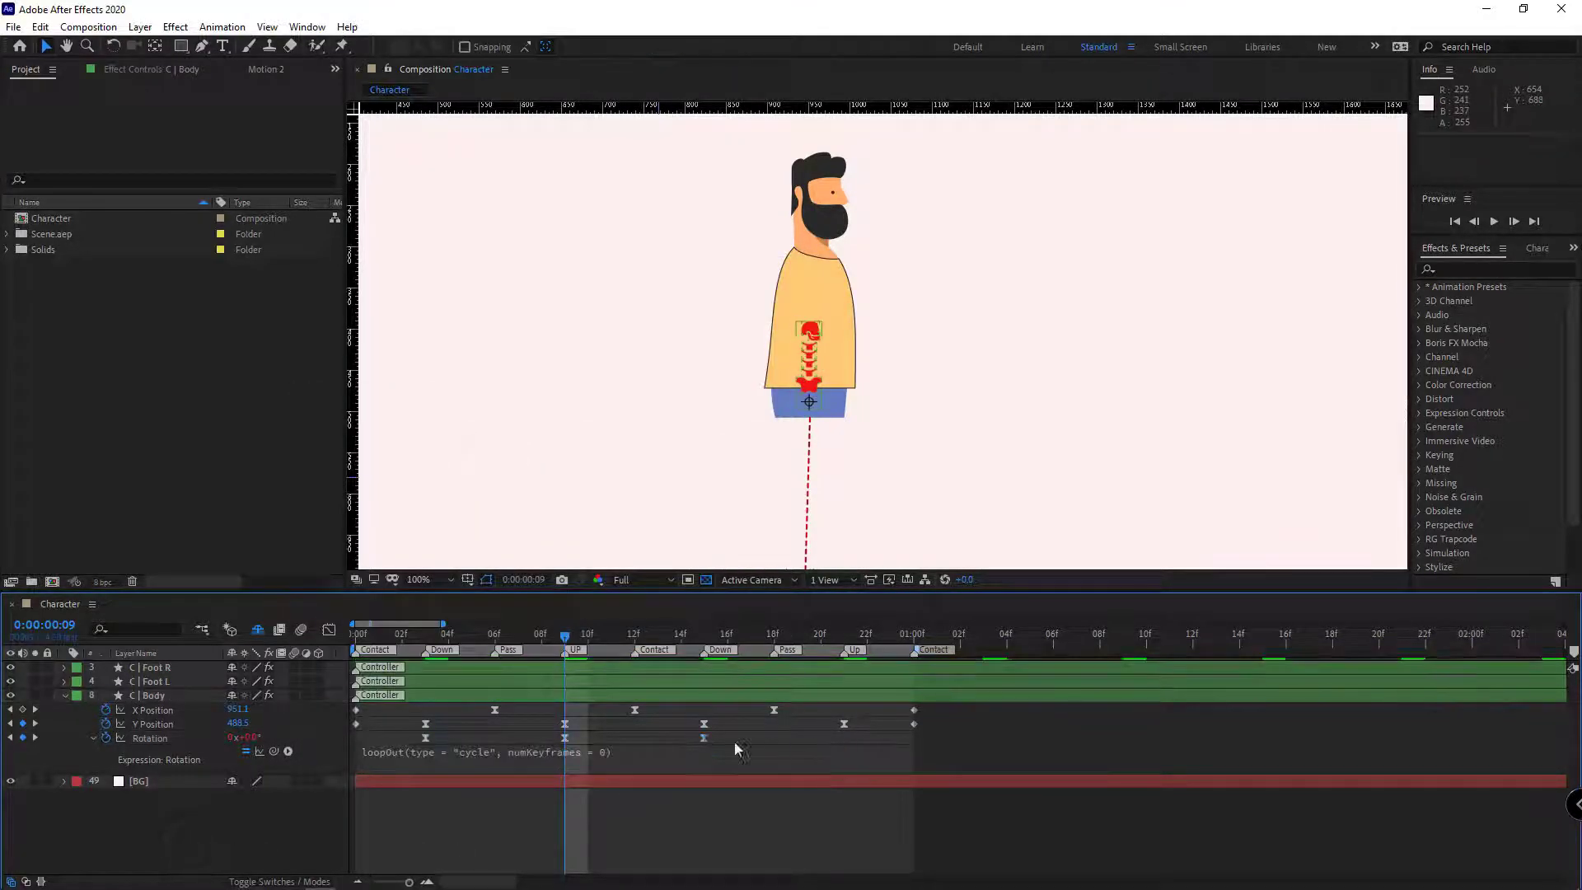
key(space)
scroll(724, 558, down, 2)
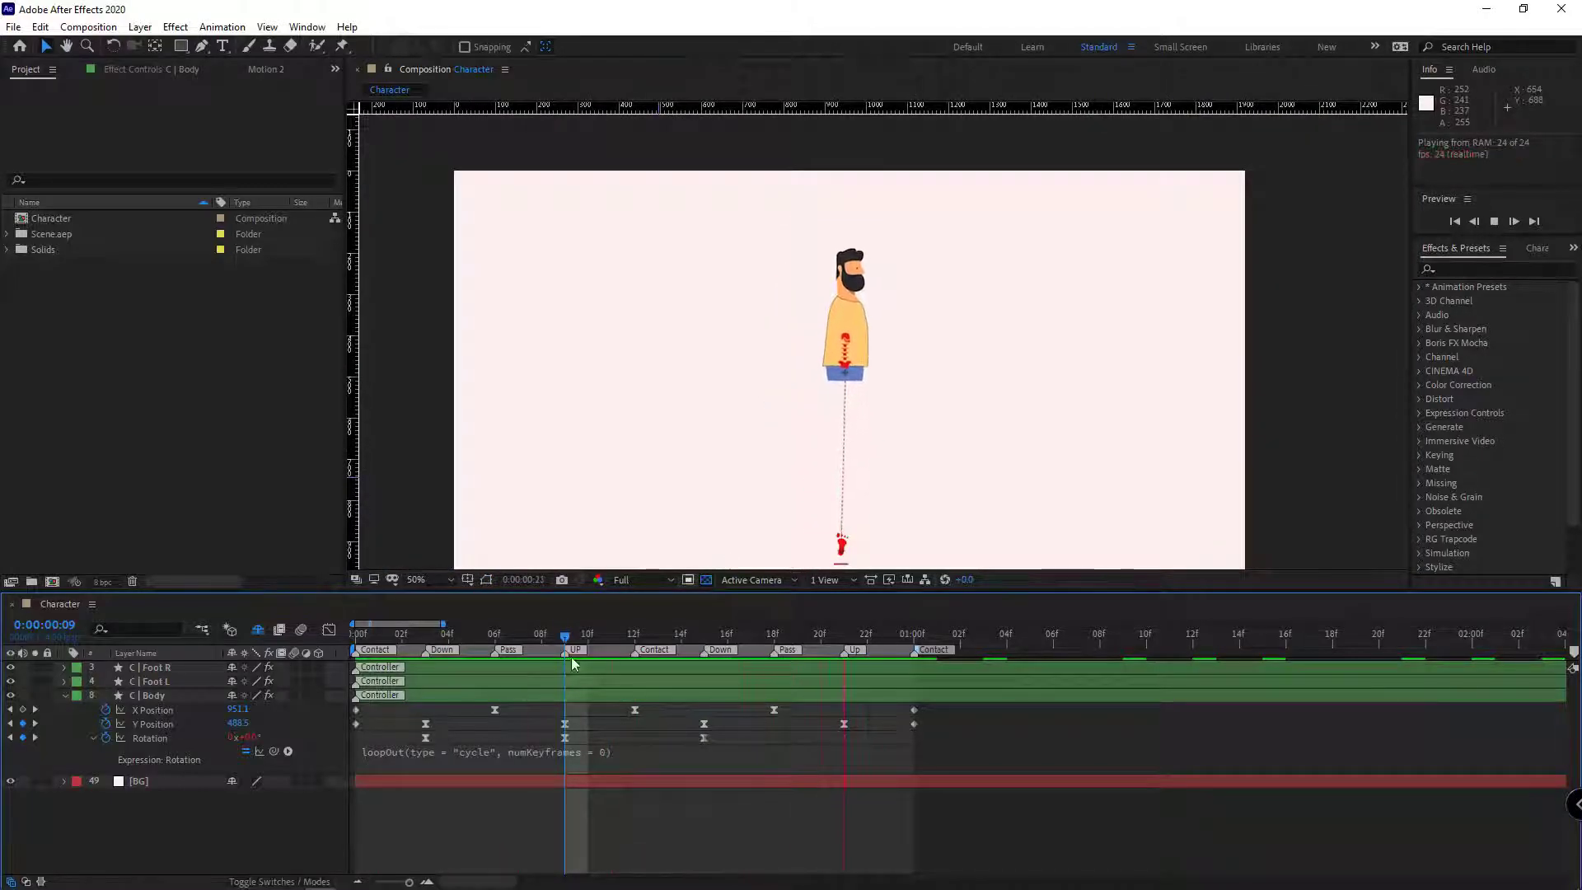
Copy the loopOut expression from Rotation to the body's Y Position and X Position, preview the loop and collapse the layer's properties
right_click(148, 738)
click(201, 661)
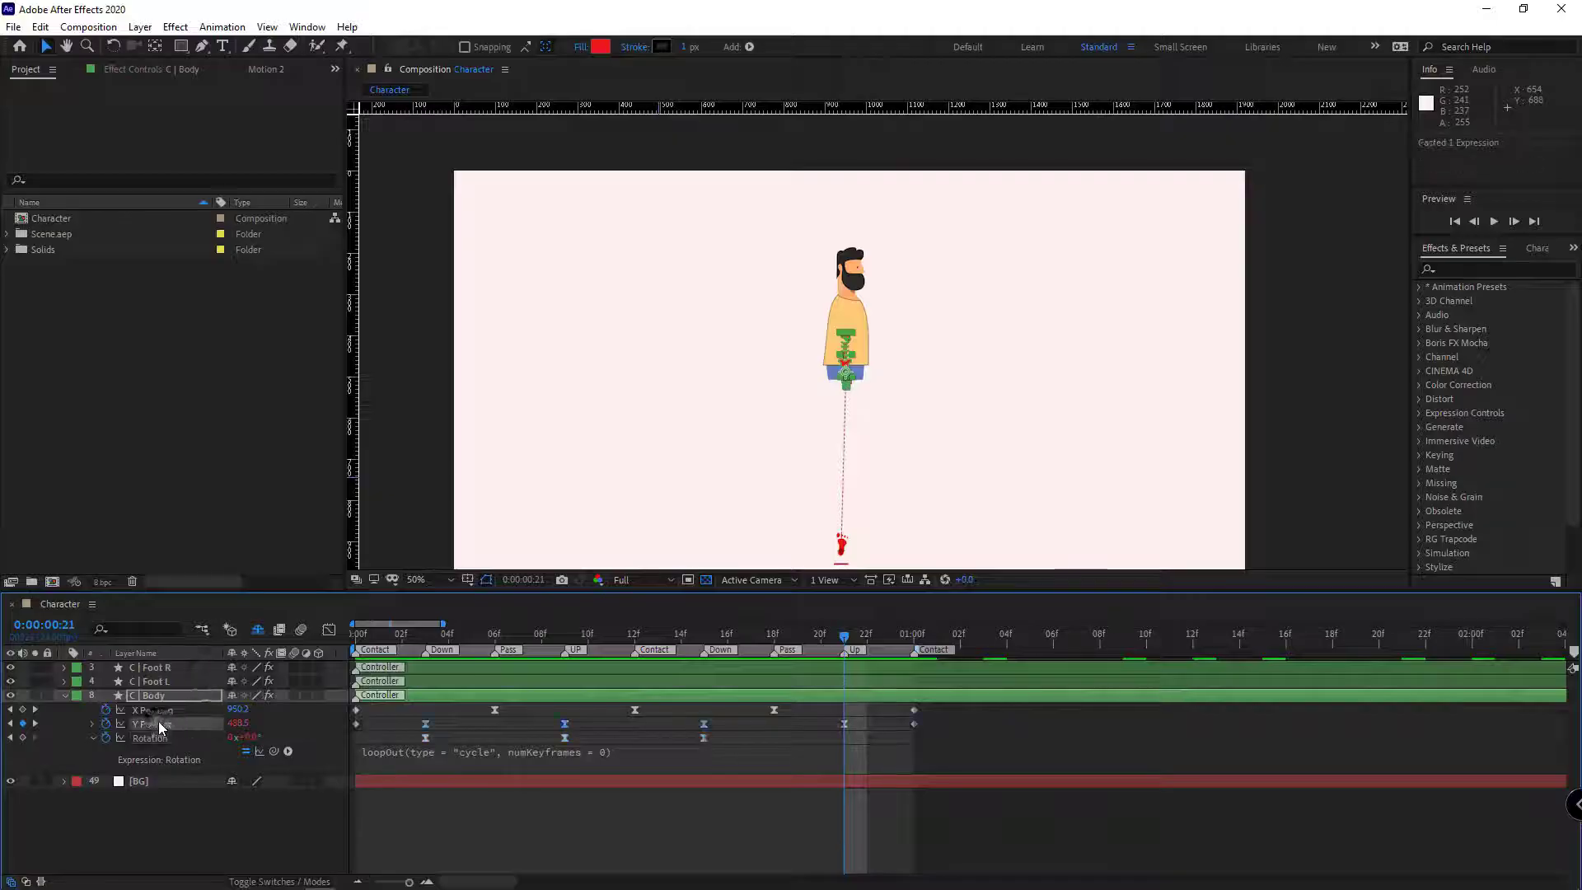
key(ctrl+v)
click(201, 853)
key(space)
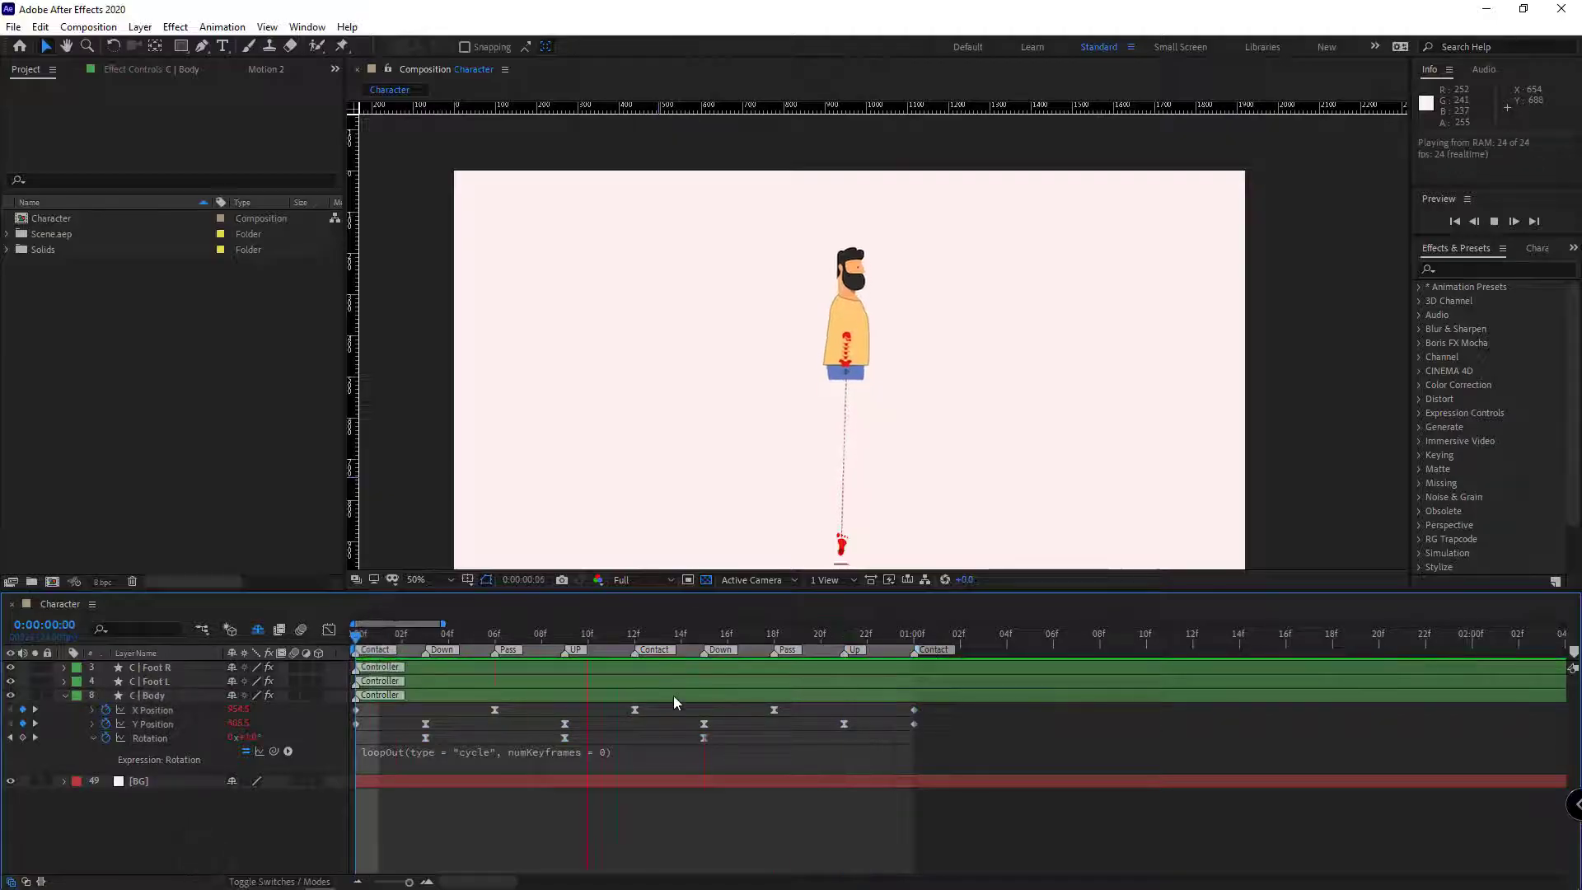
key(space)
click(65, 696)
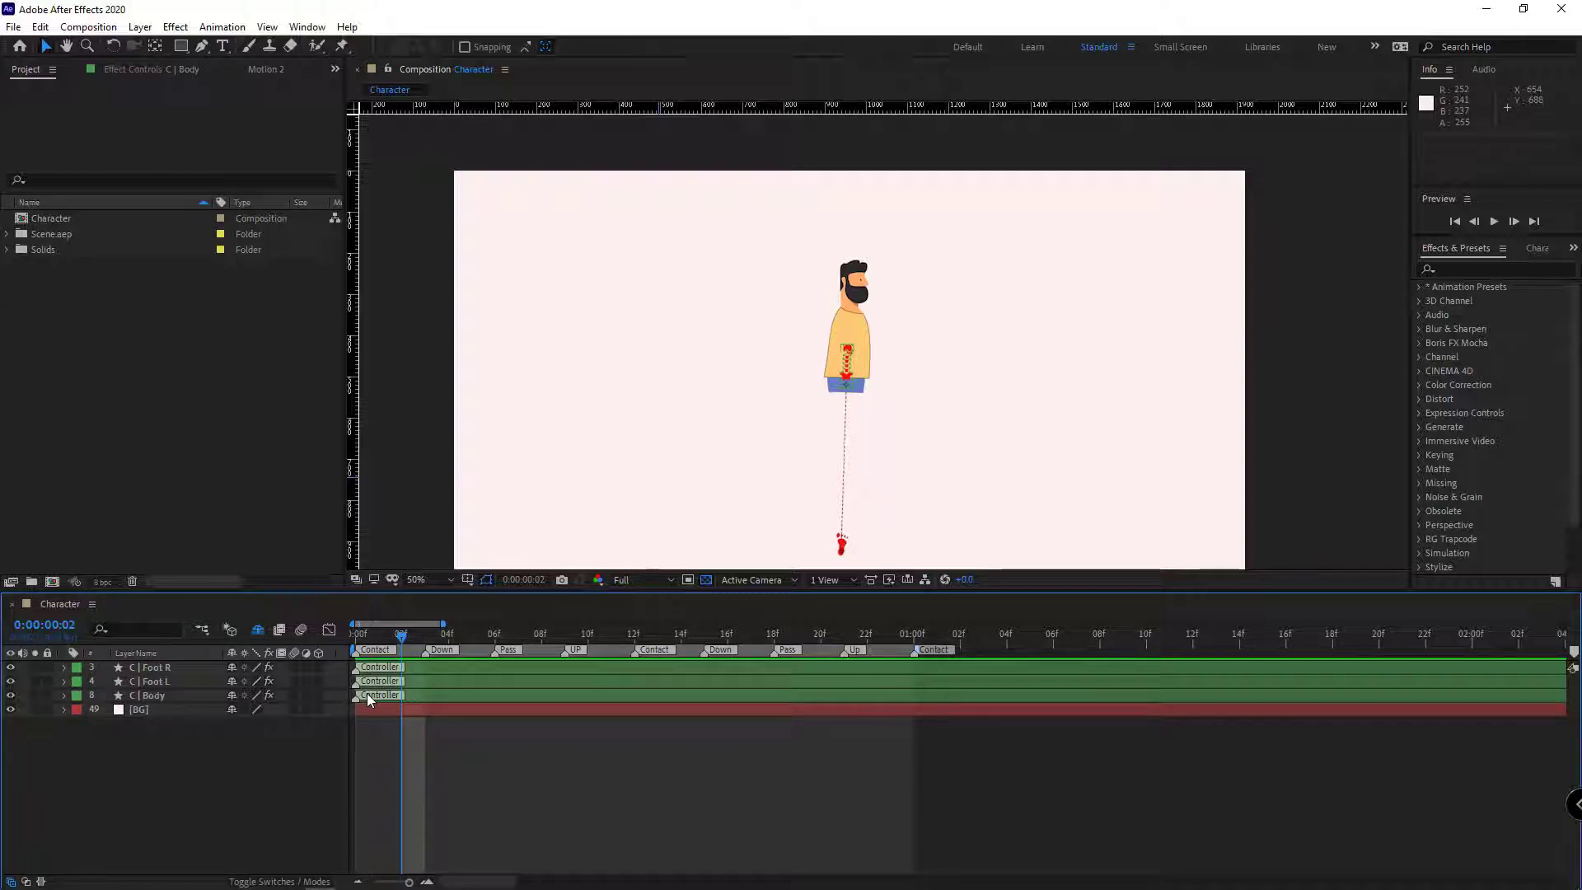
Make the right leg's R_Thigh, R_Shoe and R_Shin layers visible
scroll(211, 728, down, 6)
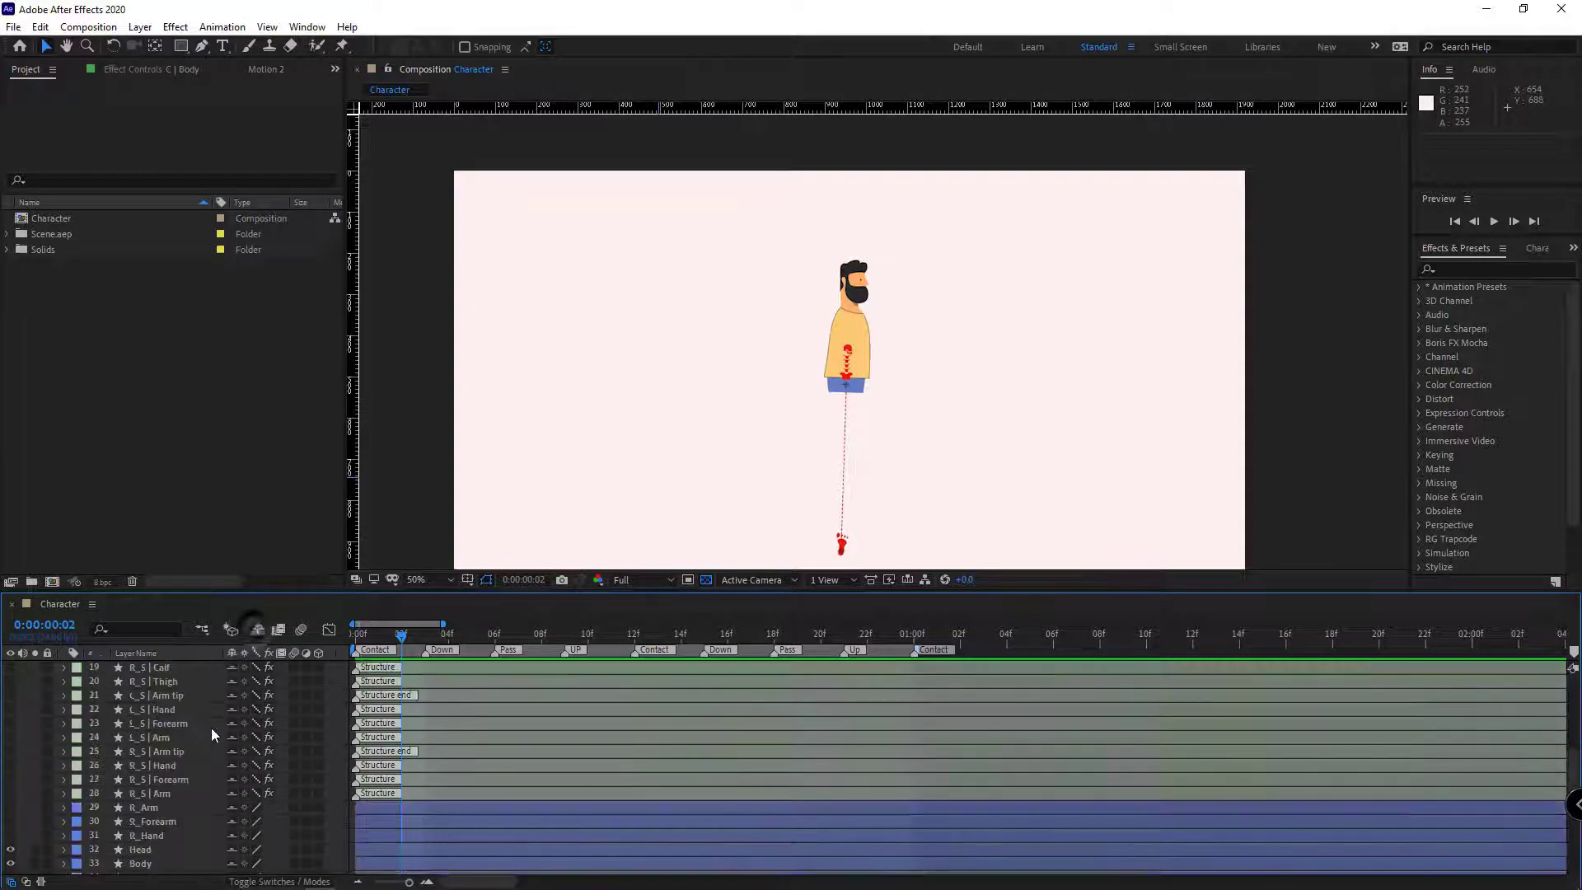
scroll(200, 779, up, 1)
click(142, 756)
scroll(152, 738, down, 1)
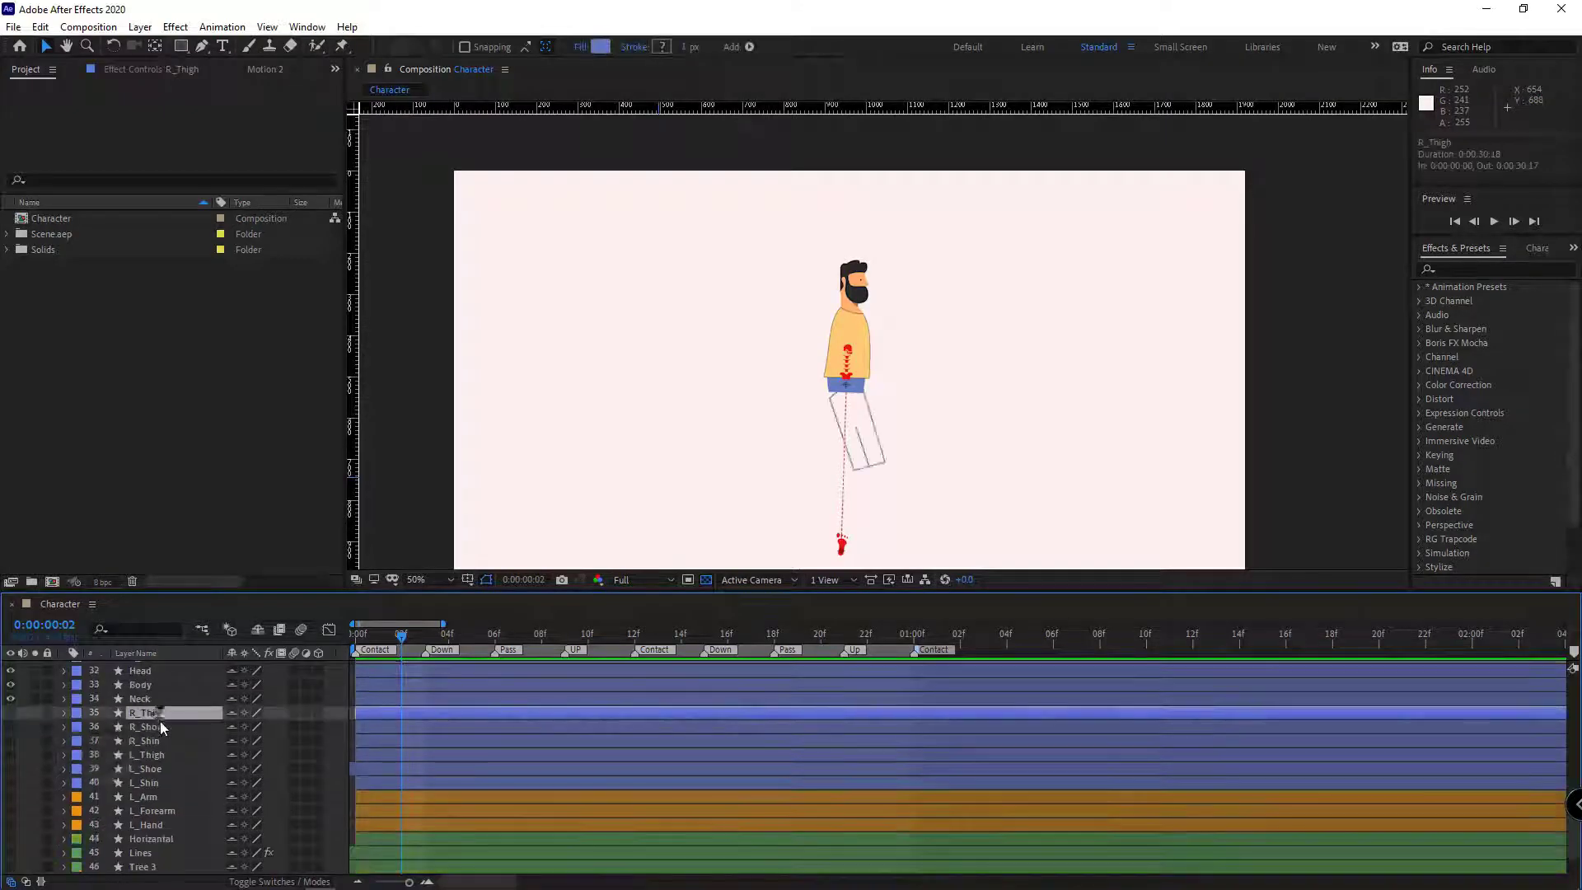
ctrl+click(160, 725)
ctrl+click(157, 742)
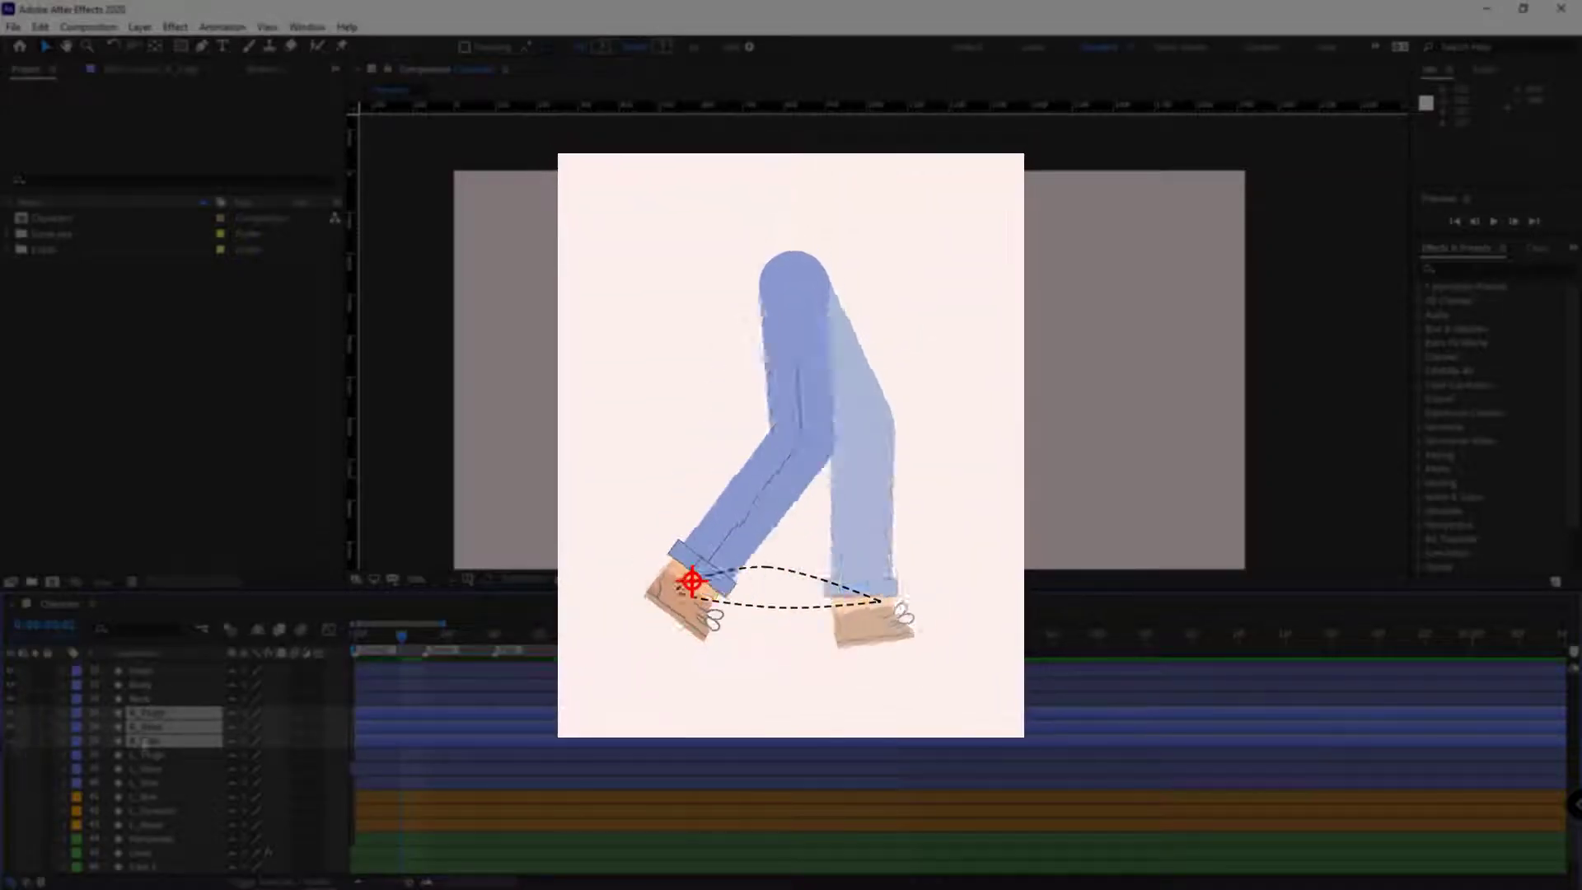
click(10, 740)
key(ctrl+shift+a)
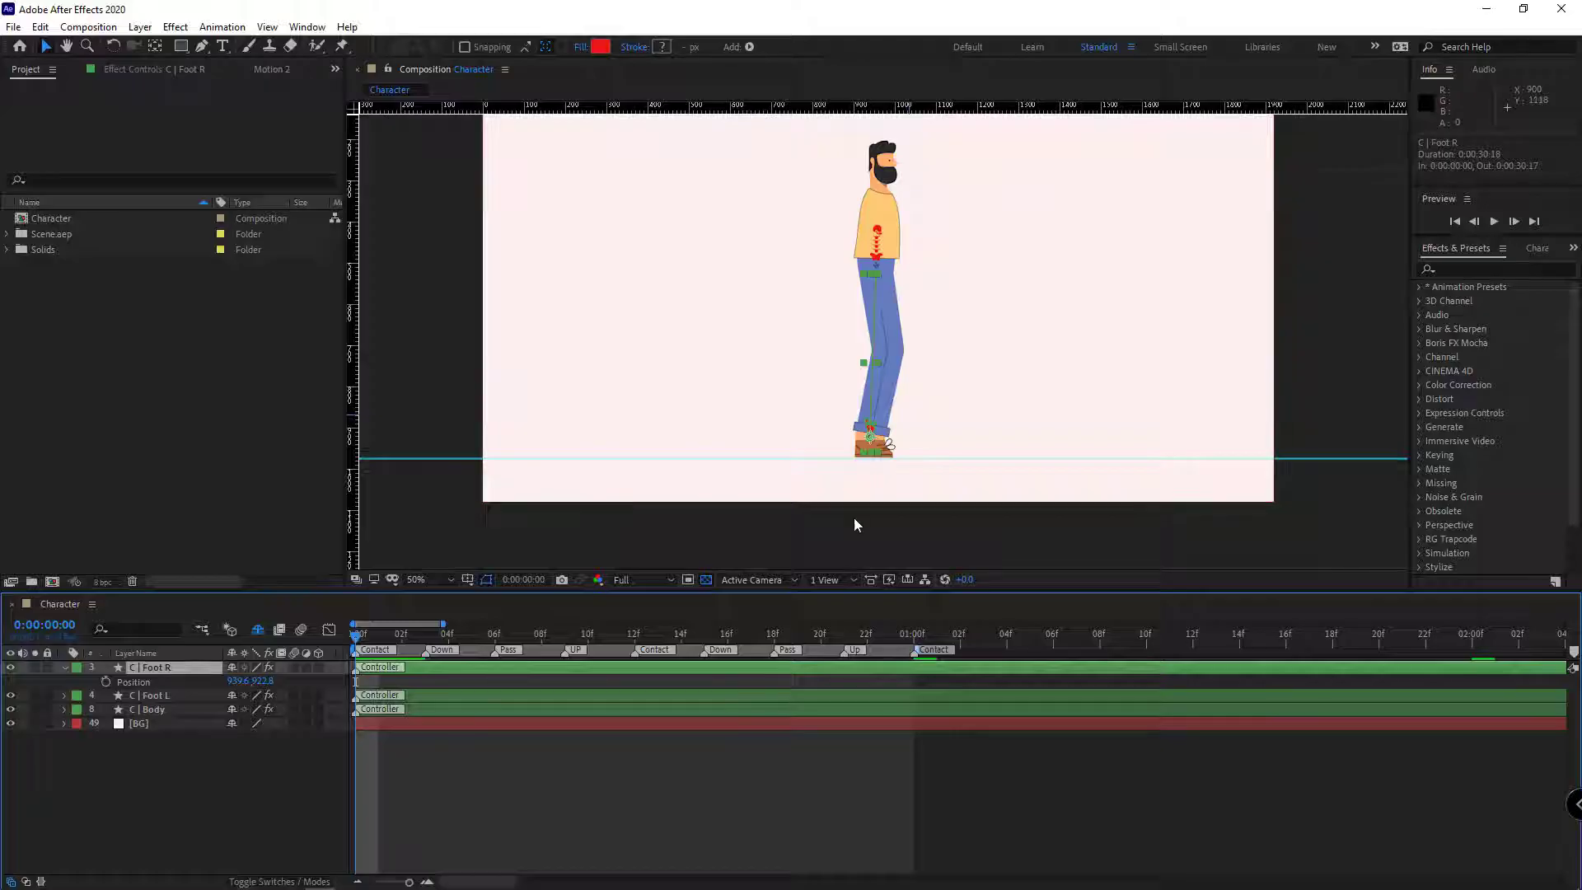
Keyframe C | Foot R's Position and Rotation at frame 0 (X 1061.7, -23.3°) and frame 12 (X about 812, Y about 903, 32.7°)
scroll(853, 517, up, 4)
drag(626, 474, 623, 482)
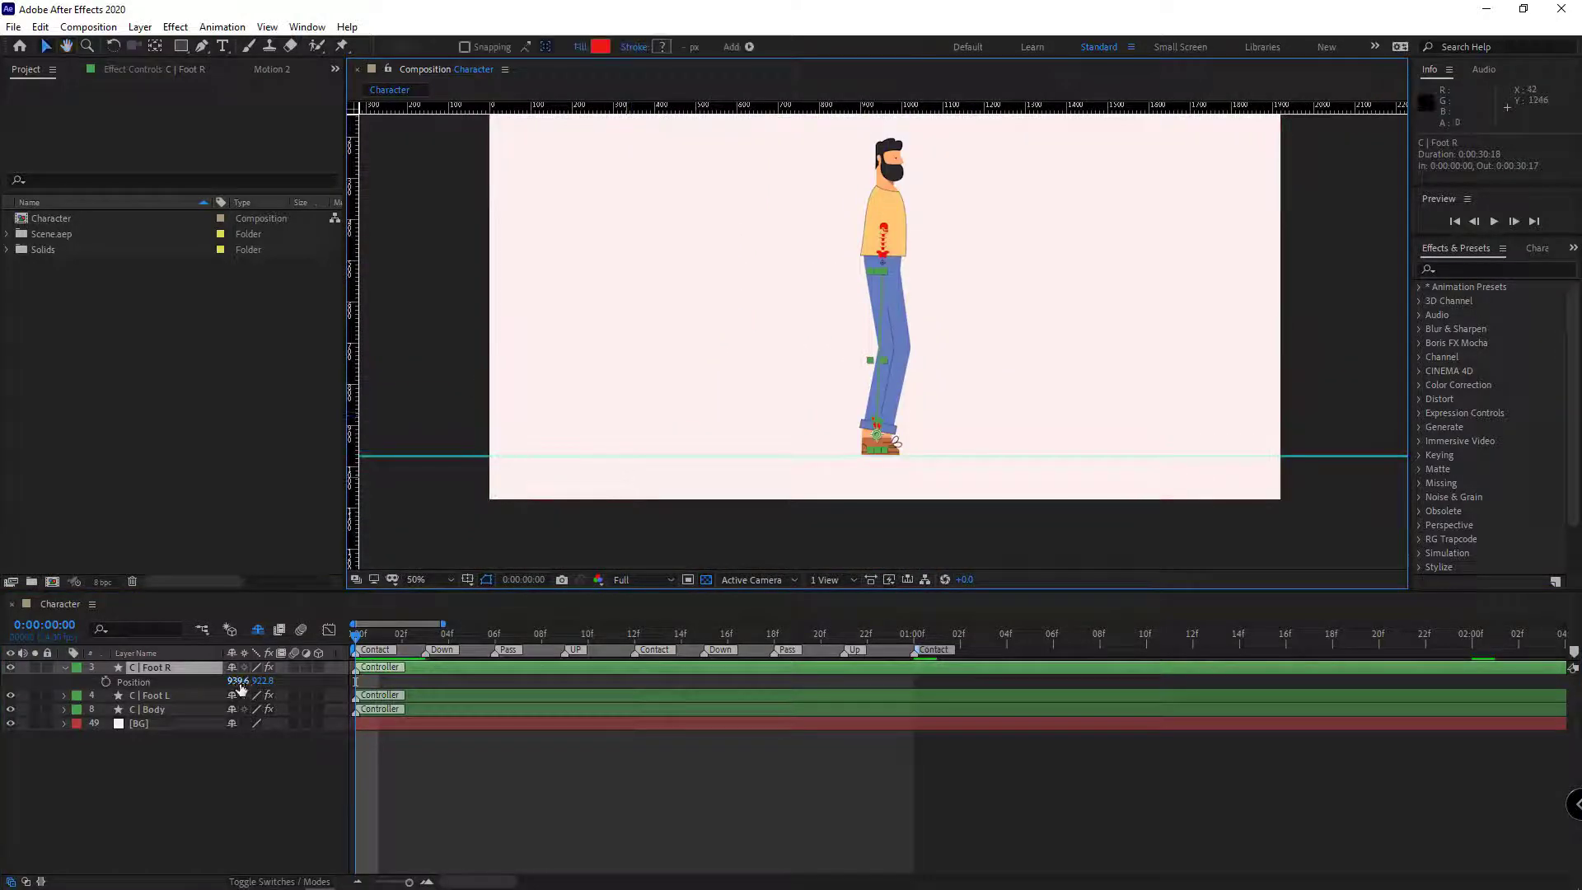
drag(239, 683, 31, 682)
key(alt+shift+p)
key(shift+r)
click(635, 639)
click(356, 637)
click(105, 697)
click(635, 638)
drag(248, 696, 211, 678)
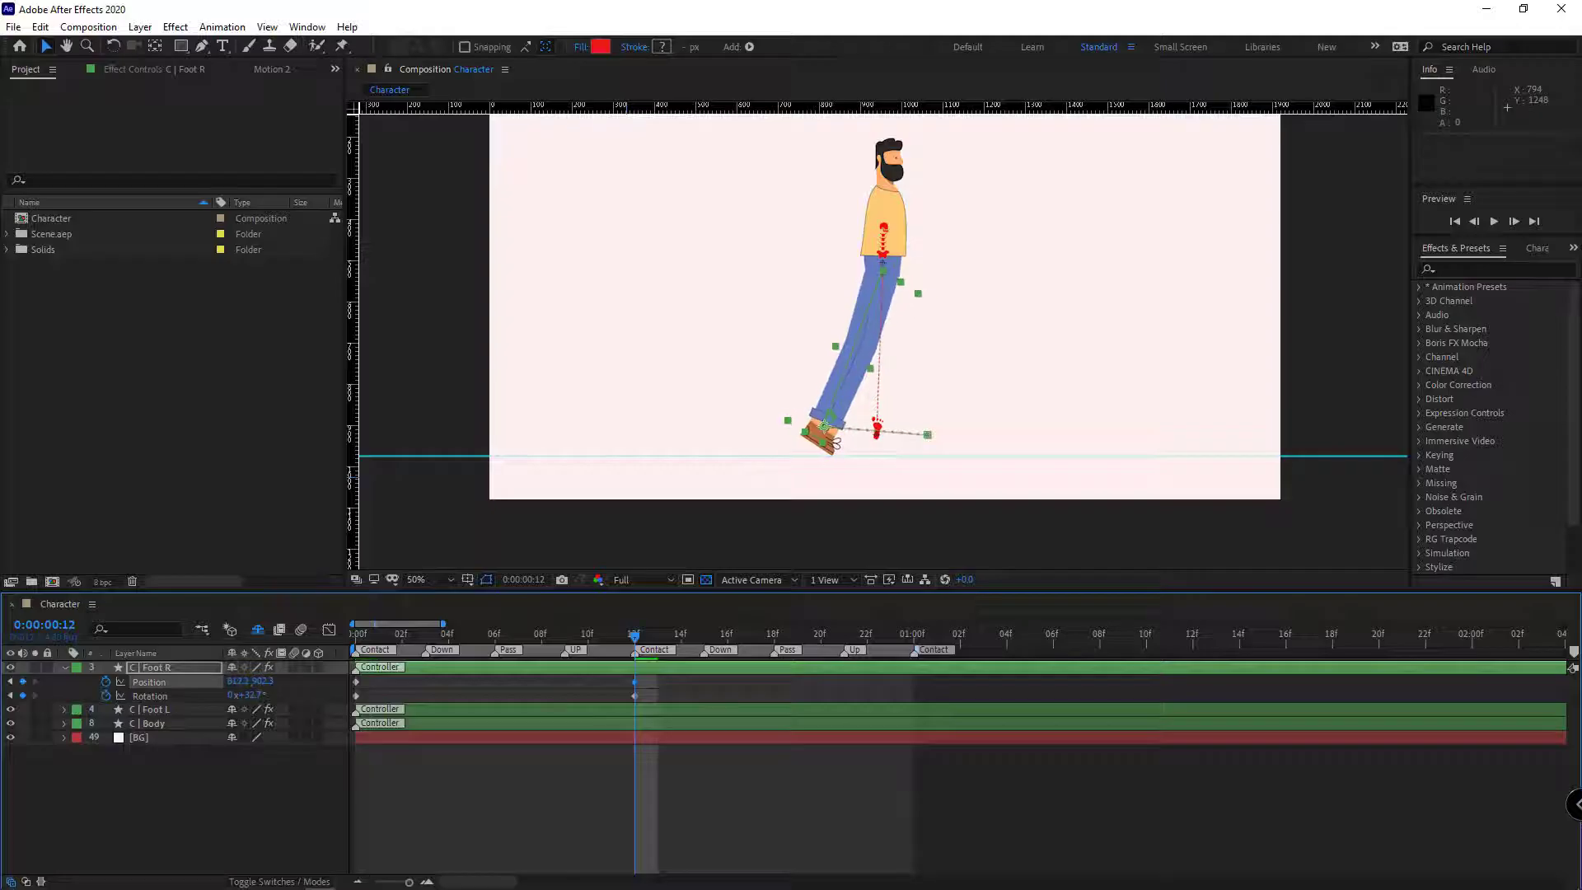
Copy C | Foot R's Position and Rotation keyframes from frame 0 to 1:00
click(910, 635)
drag(351, 674, 473, 694)
key(ctrl+c)
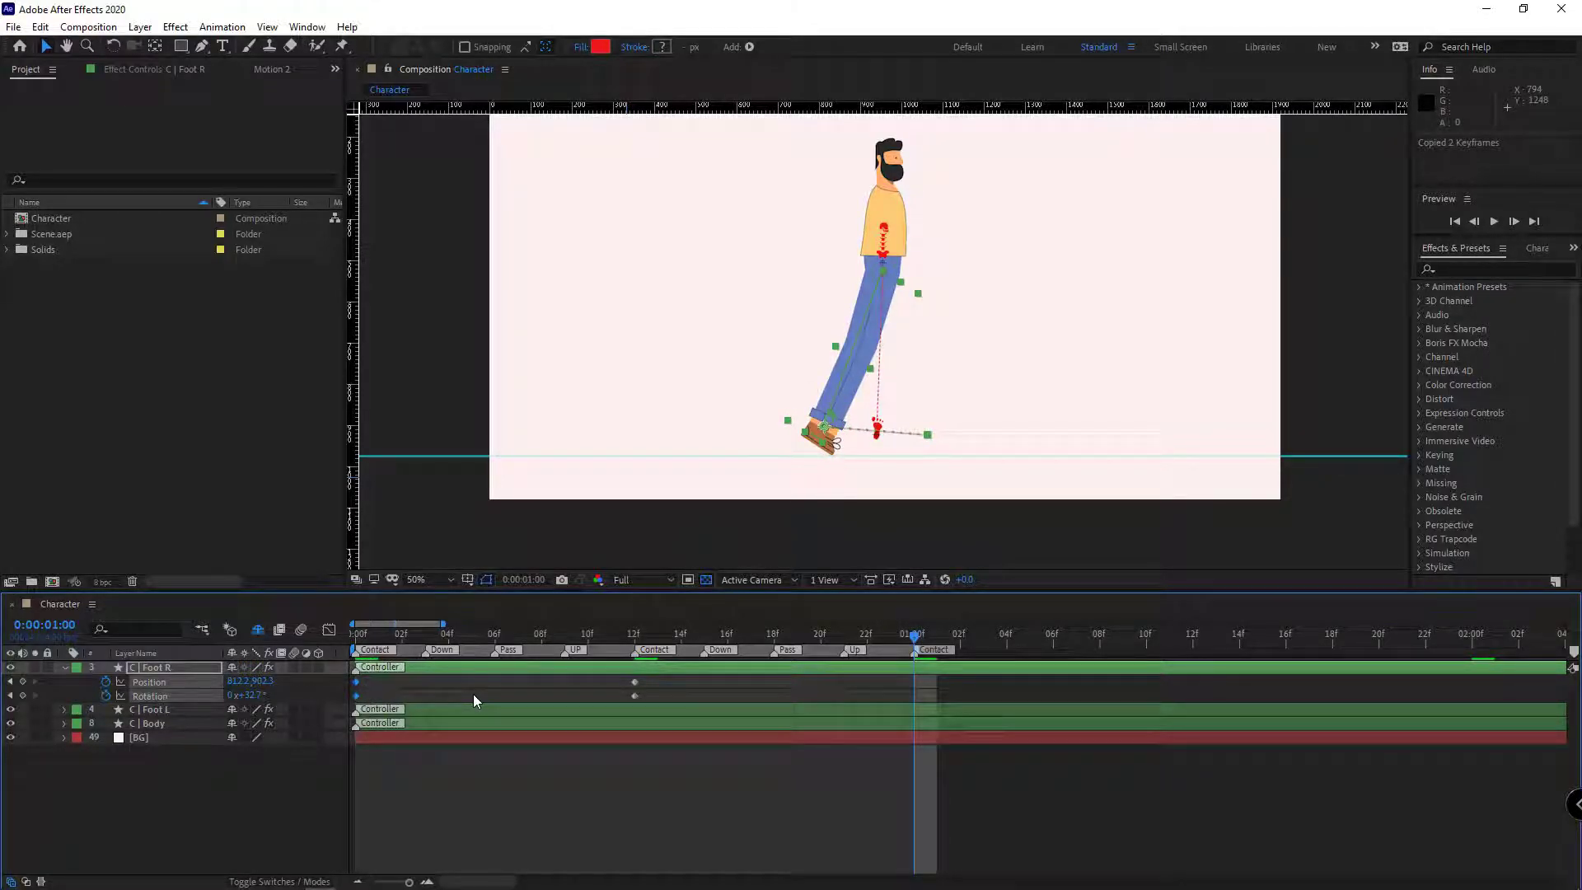
key(ctrl+v)
Raise C | Foot R to a Y position of about 872 at the second Pass marker on frame 18
scroll(866, 495, up, 1)
drag(912, 519, 909, 440)
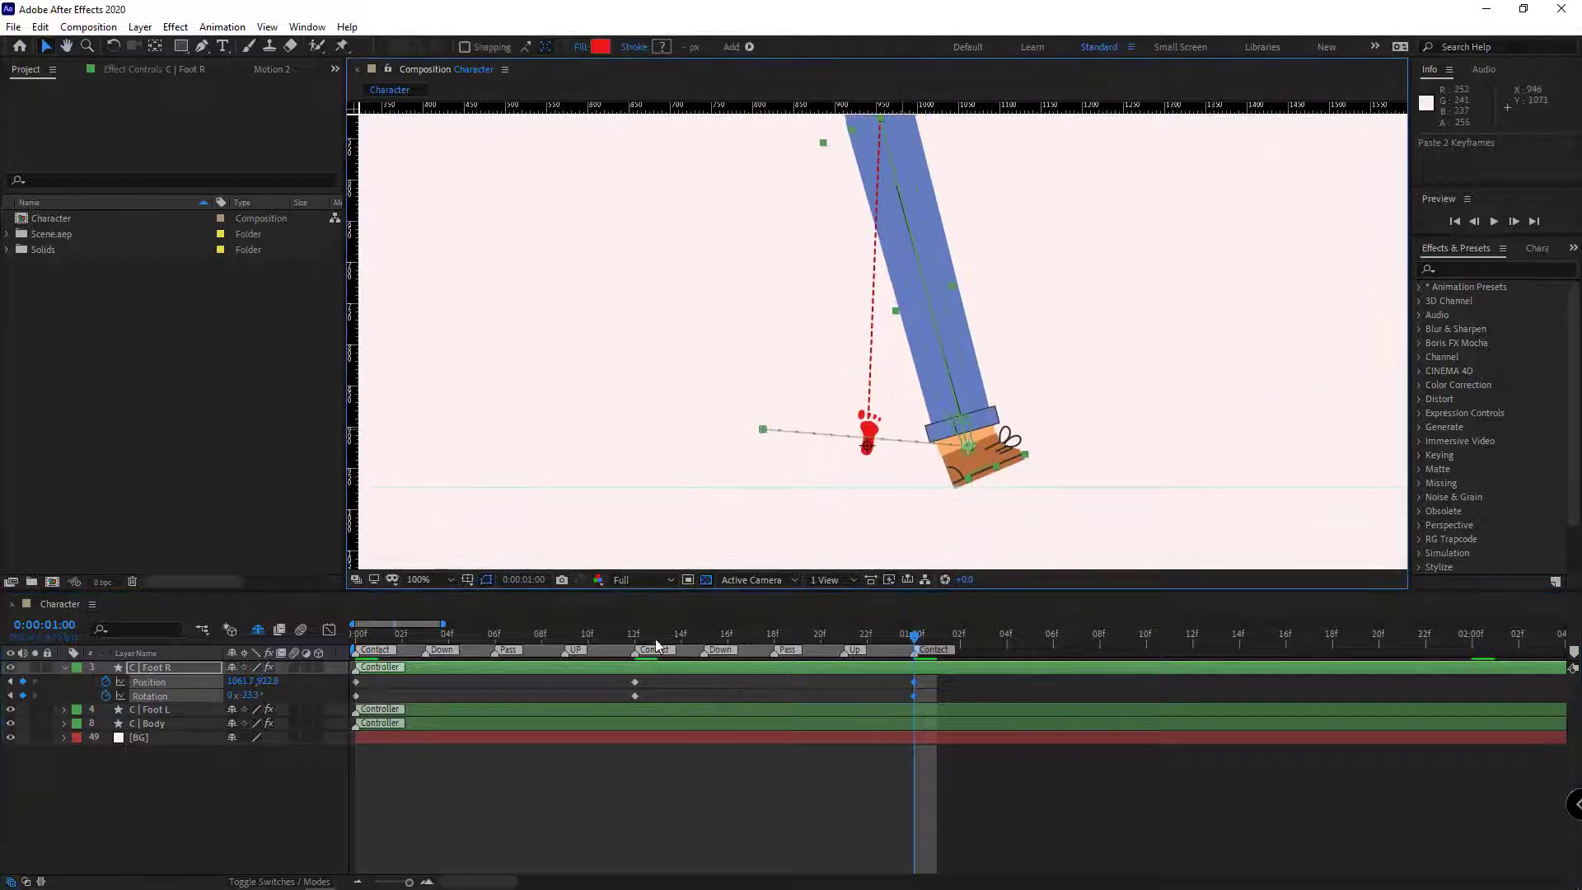
drag(648, 639, 773, 688)
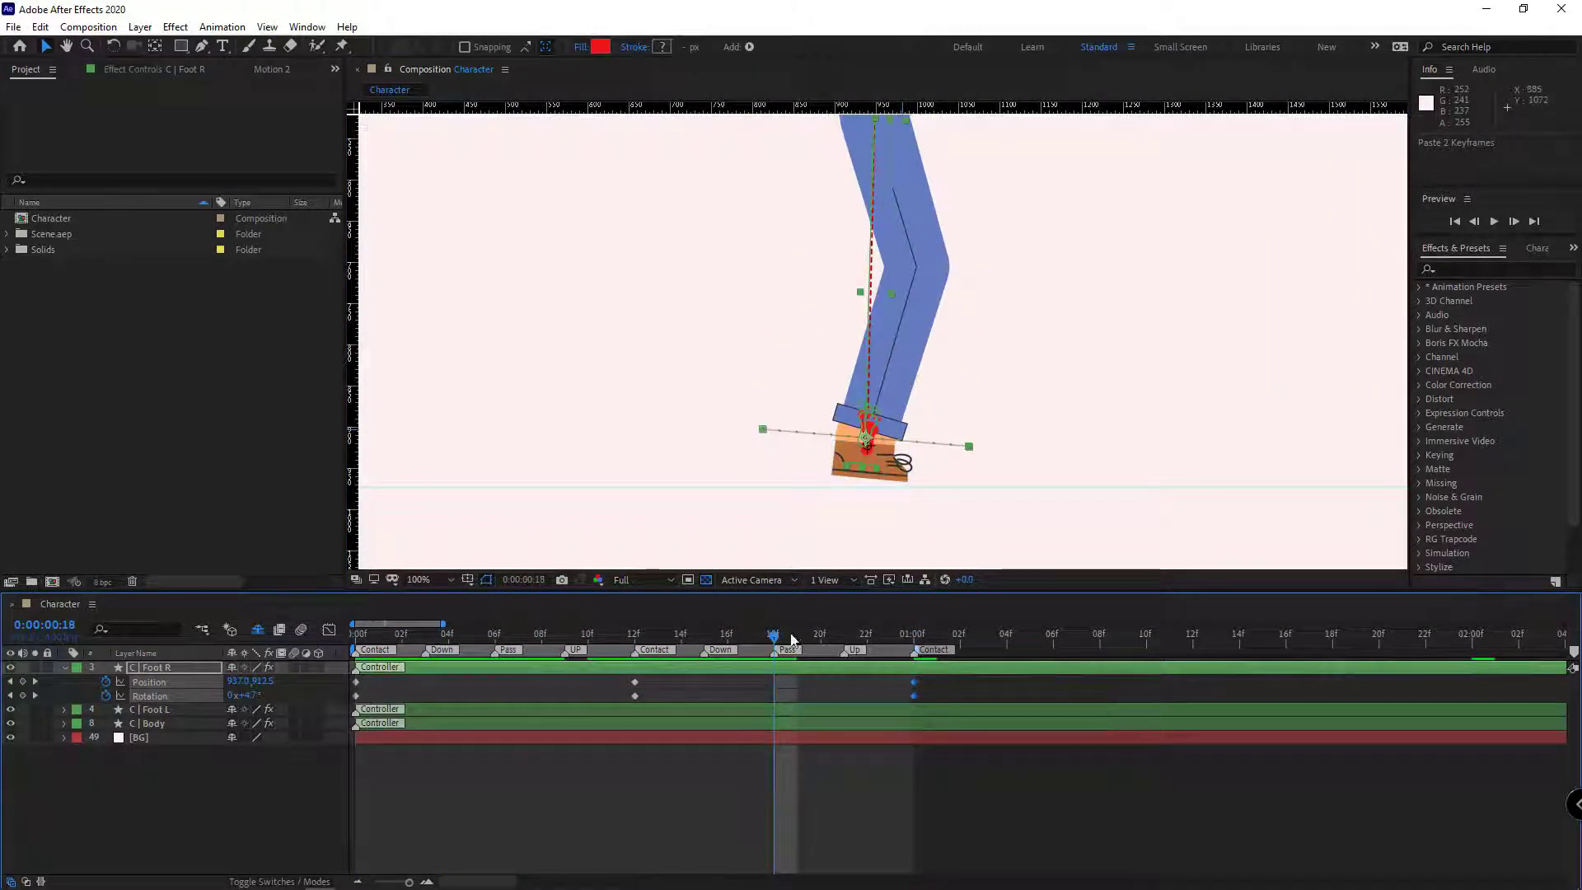
drag(266, 682, 232, 682)
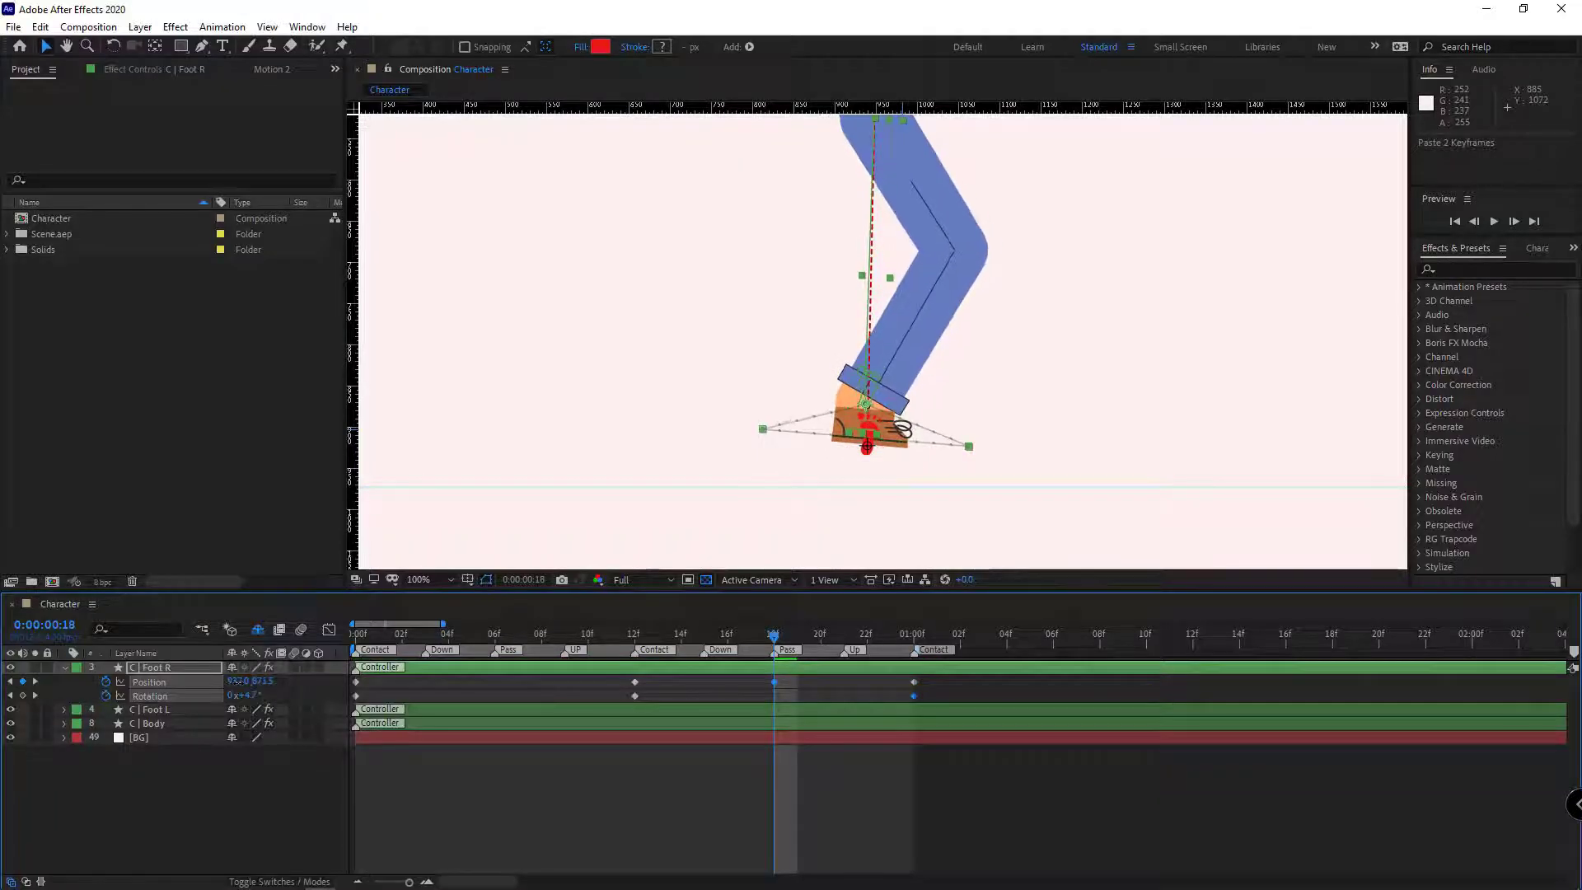
Curve C | Foot R's motion path by converting the frame 12 and frame 18 points to Bezier and pulling their handles outward
scroll(860, 486, up, 2)
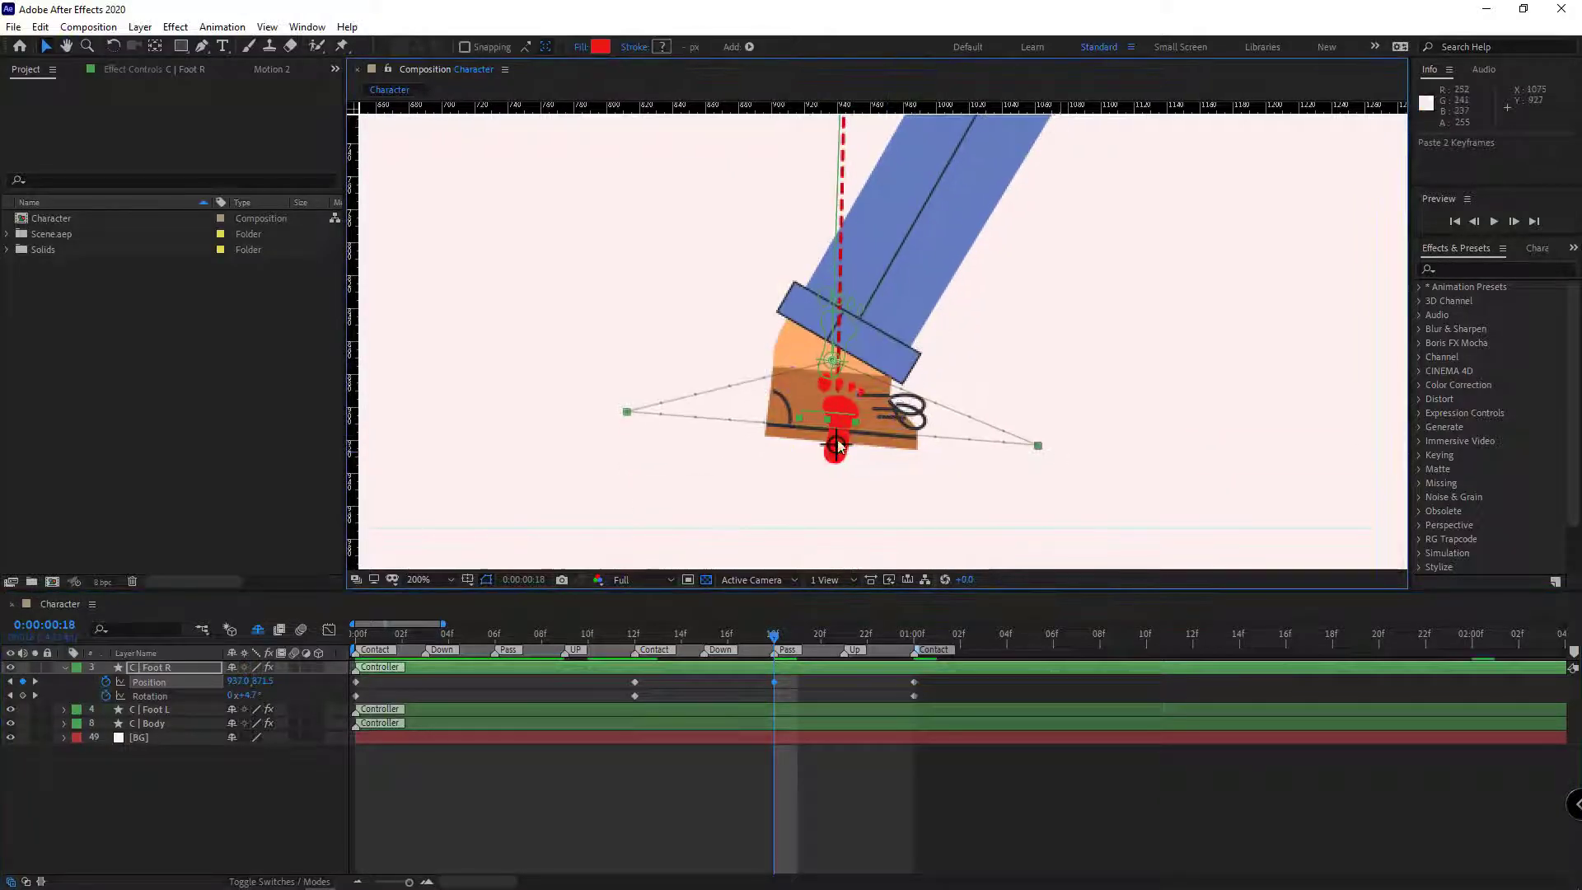
key(g)
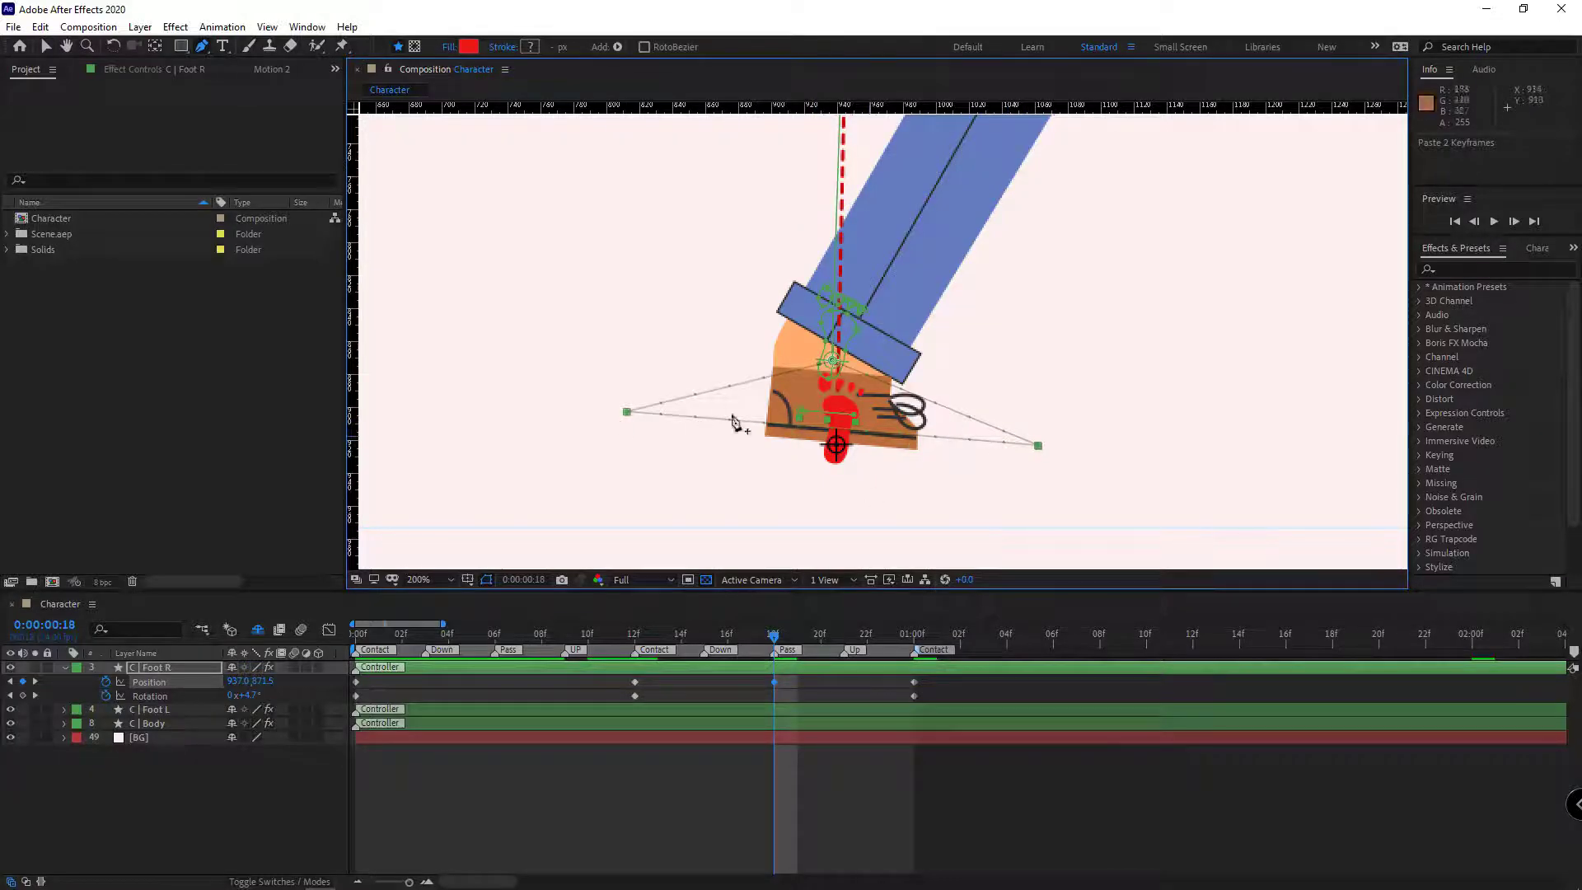
click(627, 412)
click(832, 361)
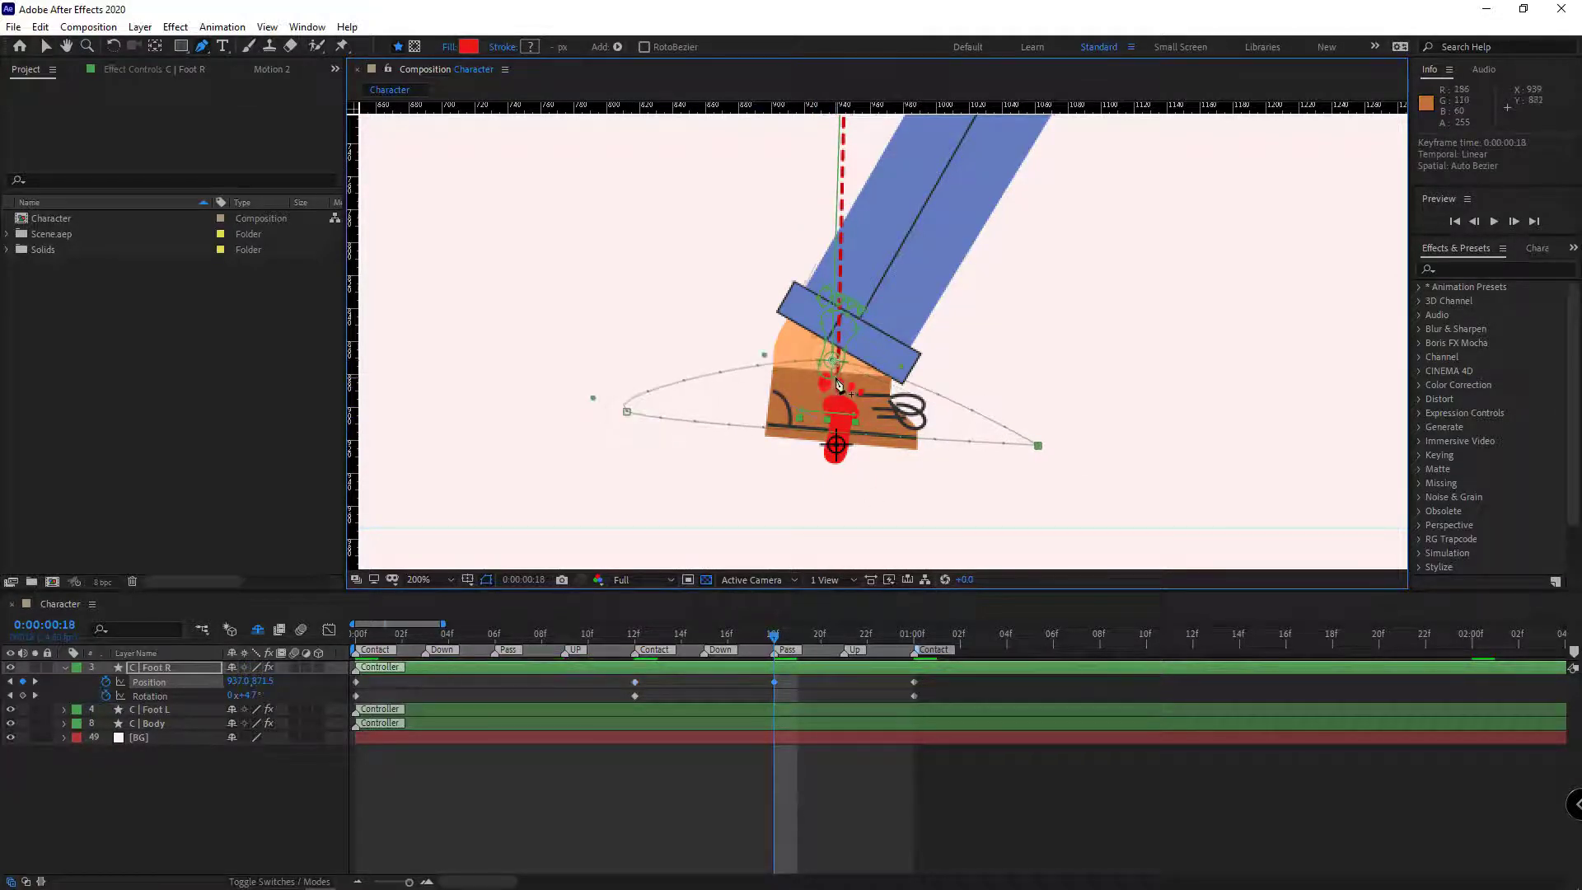
key(v)
drag(765, 354, 748, 327)
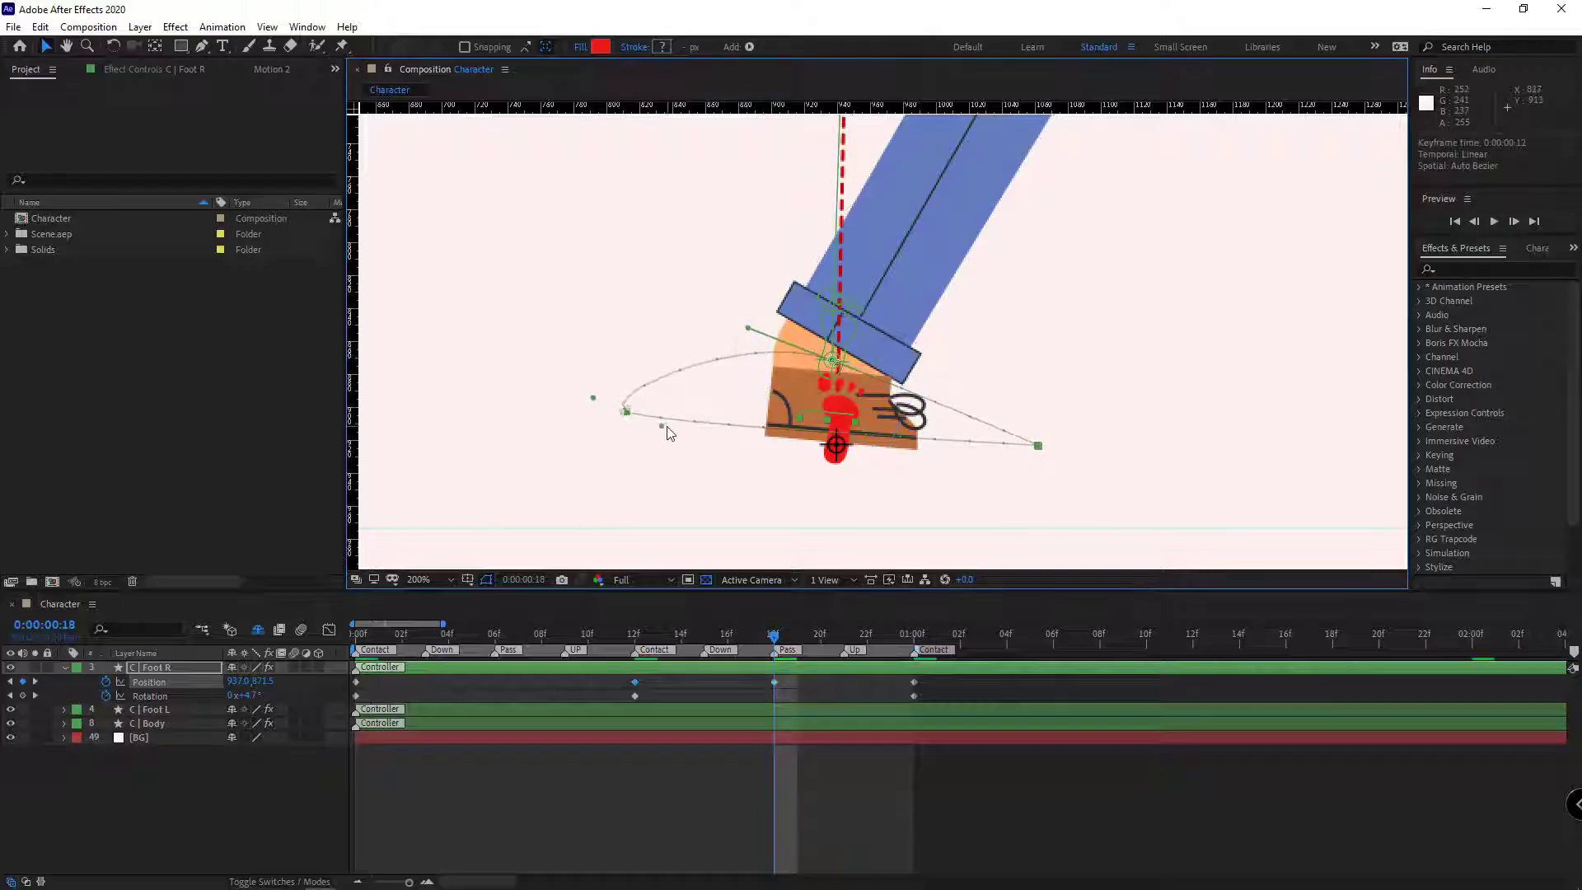
drag(661, 426, 627, 449)
scroll(791, 531, down, 1)
scroll(791, 531, down, 1)
drag(858, 518, 759, 584)
Keyframe C | Foot R's Rotation at 0° on the first Down marker at frame 3
drag(774, 635, 426, 635)
click(538, 777)
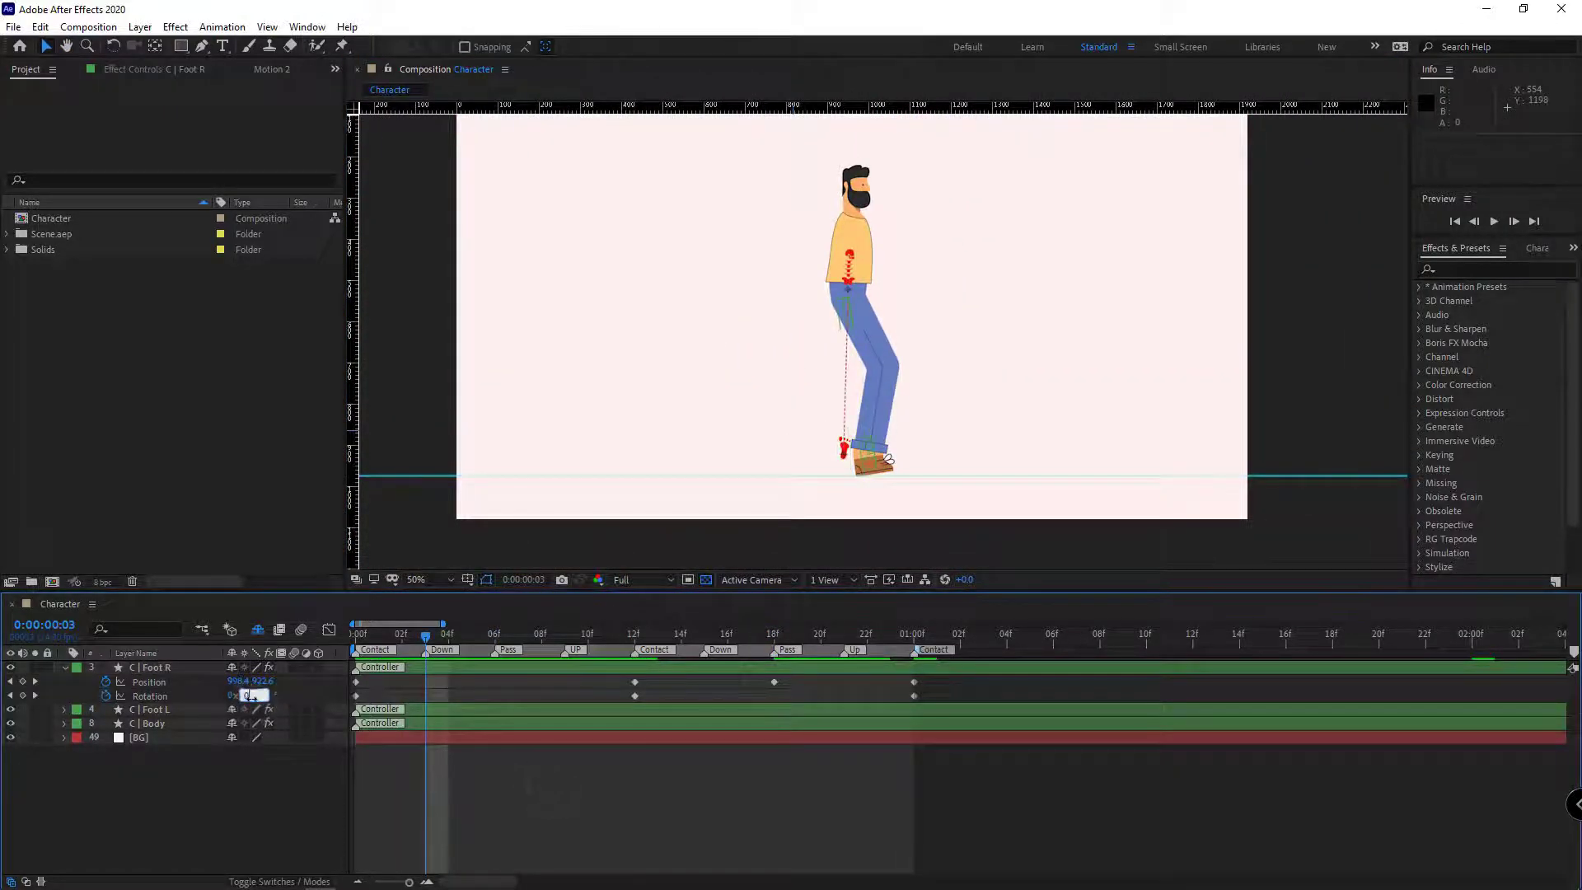
key(Return)
click(551, 769)
Keyframe C | Foot R's Rotation at about 57° on the second Pass marker at frame 18
drag(436, 636, 774, 657)
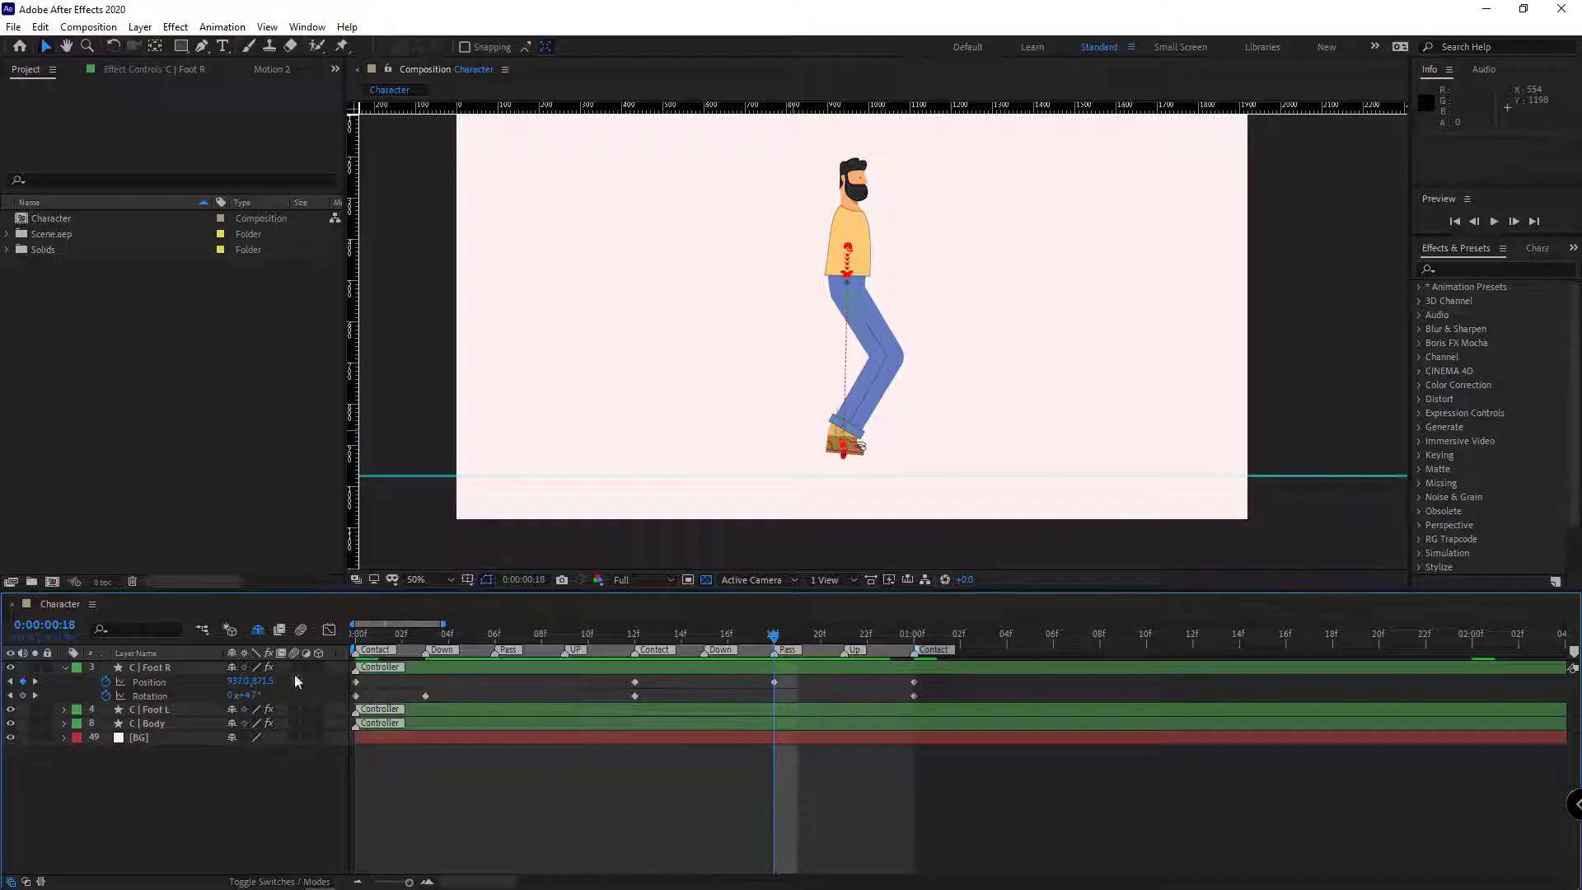
drag(275, 691, 297, 693)
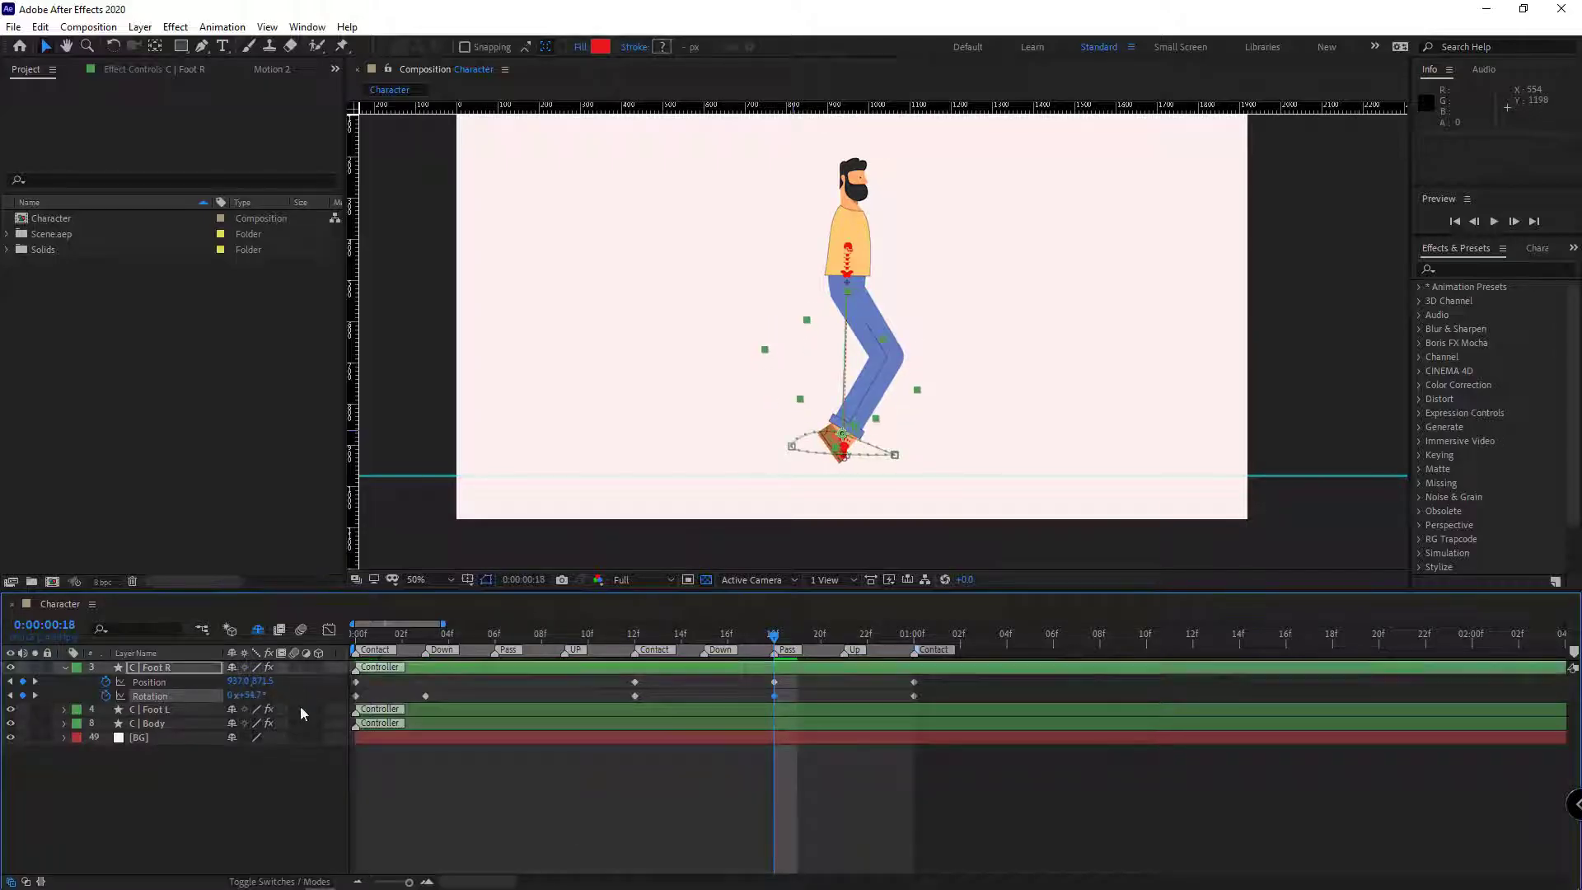
click(895, 809)
Copy C | Foot R's frame 3 Rotation keyframe to the first Pass marker at frame 6 and preview the right leg's motion
drag(773, 637, 416, 698)
key(ctrl+c)
key(ctrl+v)
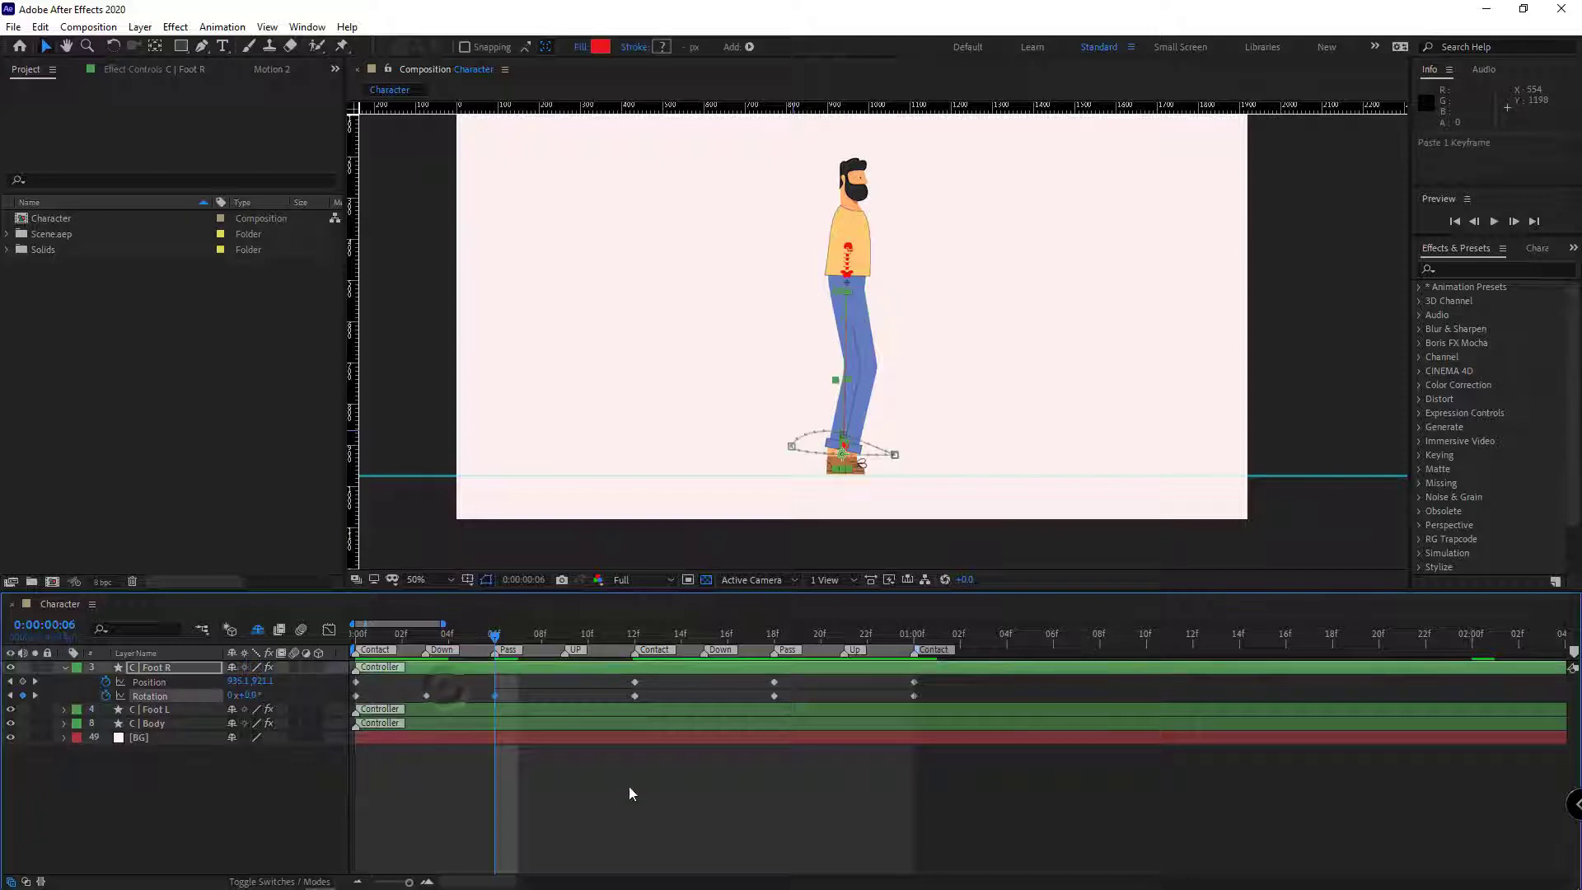
click(633, 791)
drag(494, 639, 677, 664)
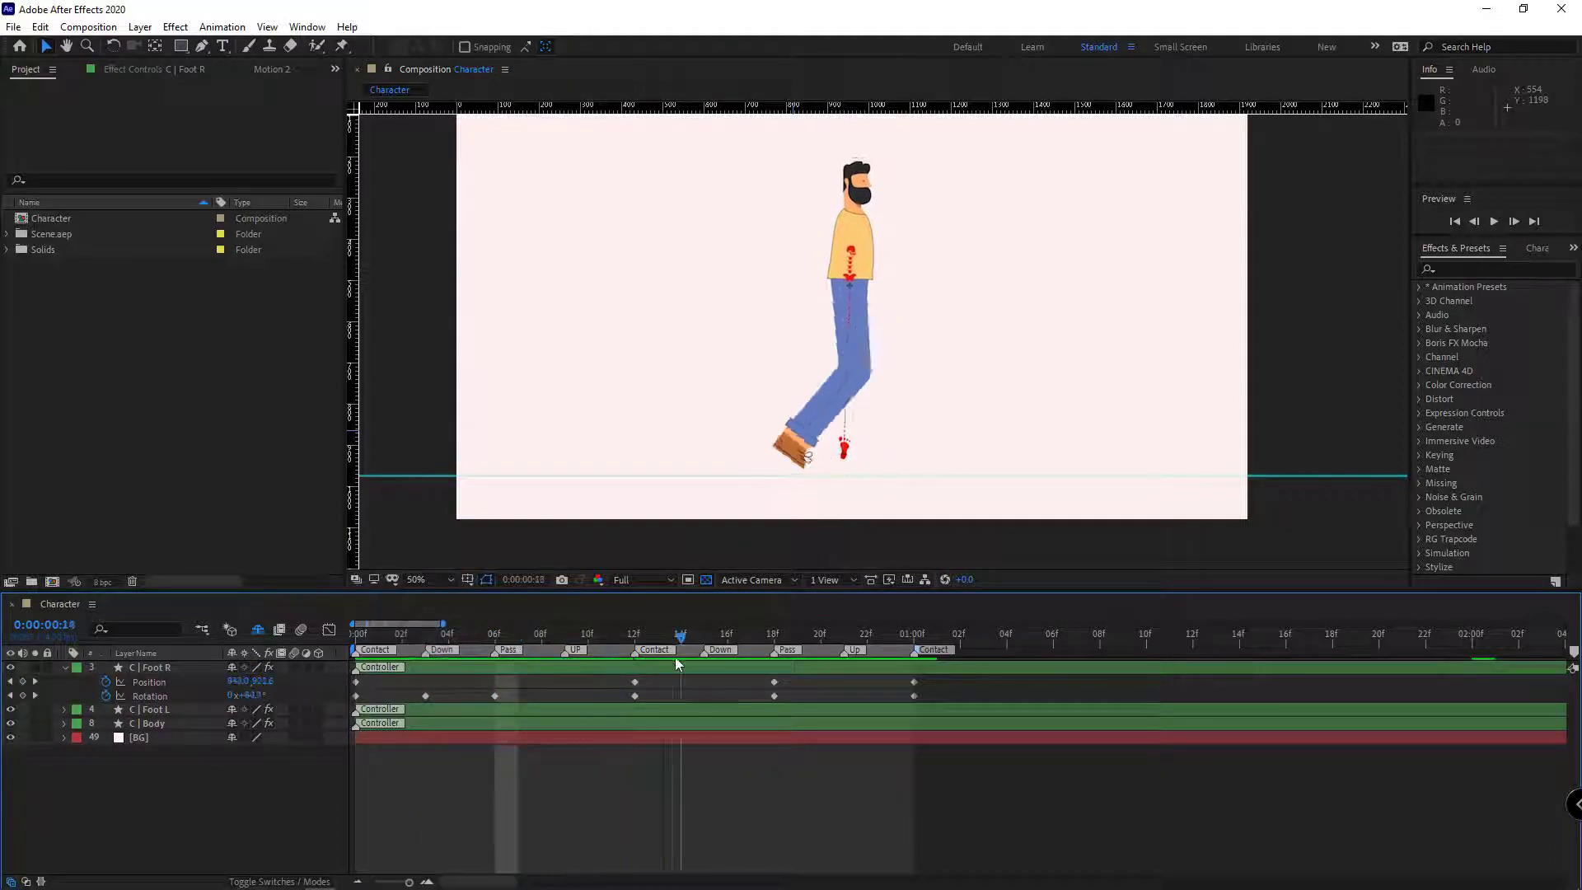
key(space)
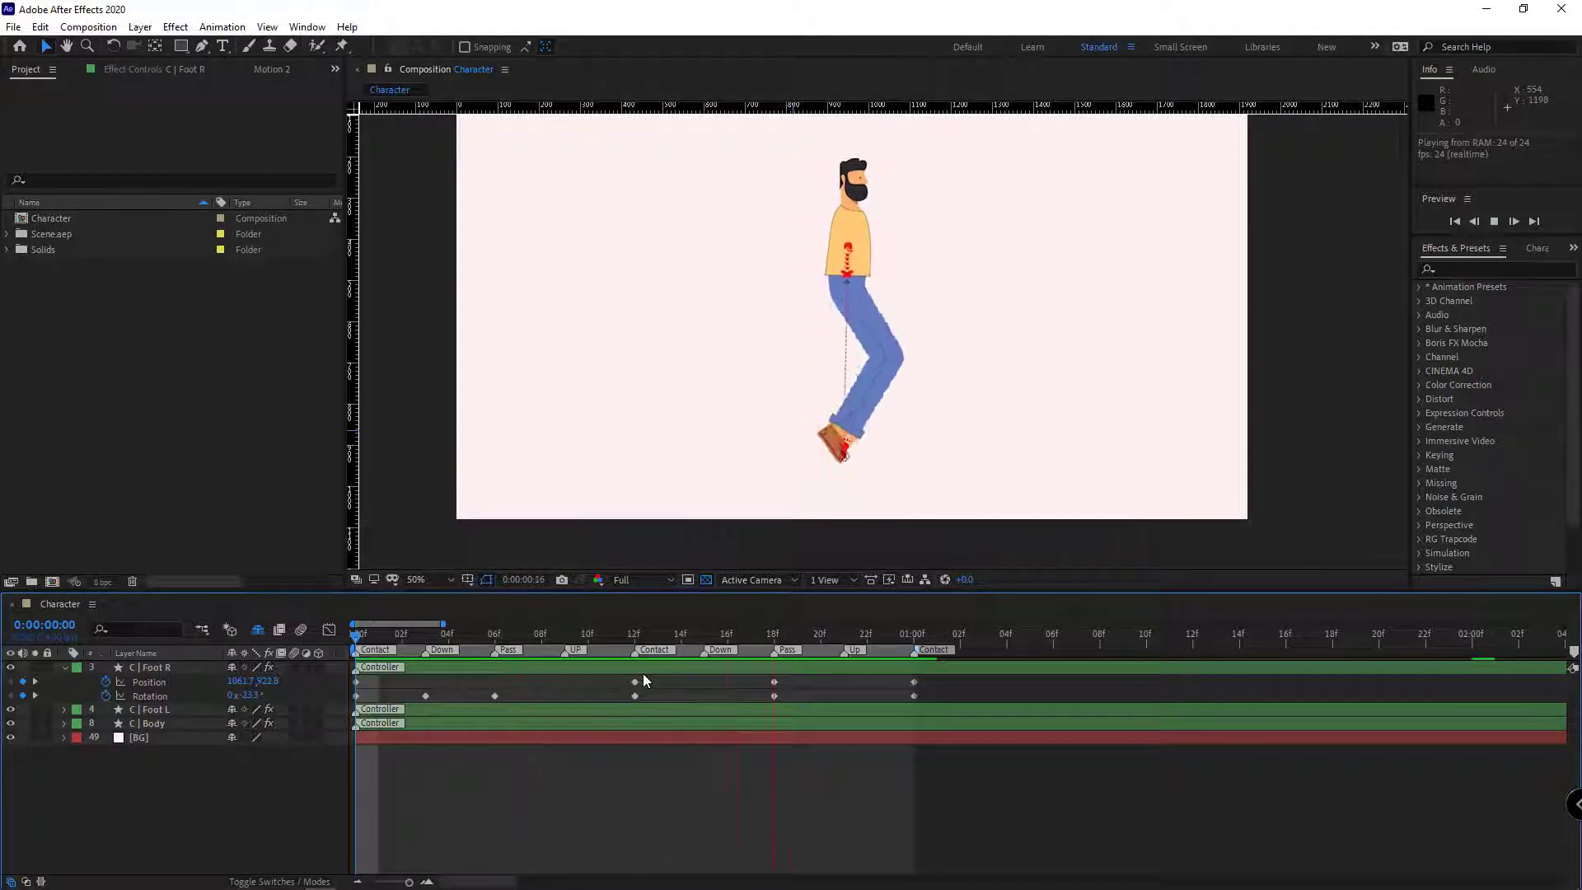
key(space)
Apply Easy Ease to C | Foot R's Position and Rotation keyframes at frames 0, 12 and 1:00, and preview the motion
drag(929, 681, 900, 701)
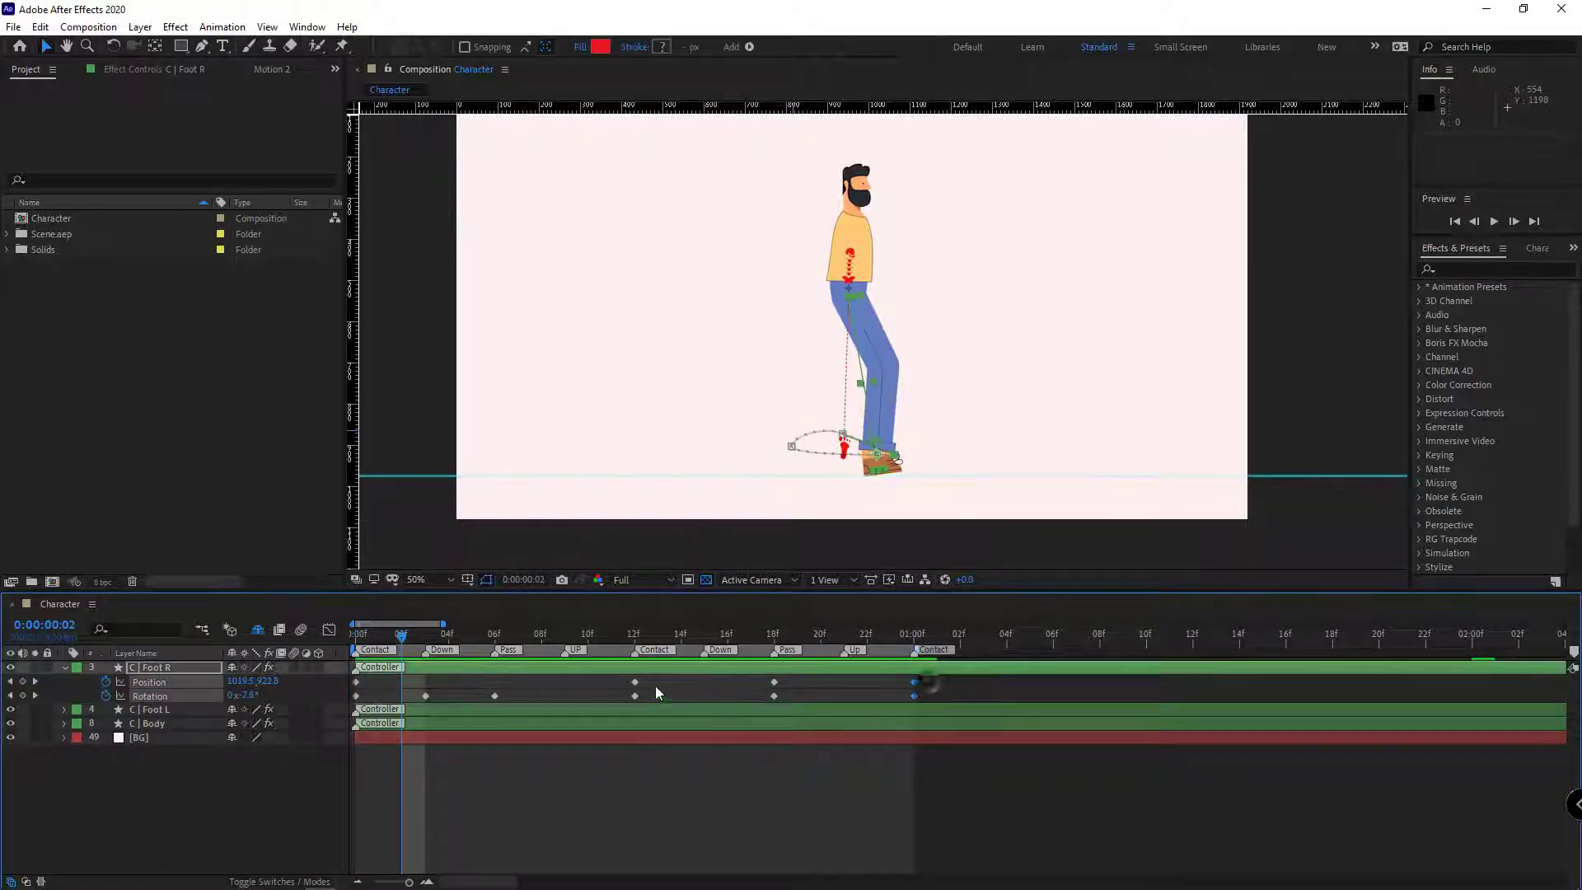
right_click(358, 684)
mouse_move(459, 685)
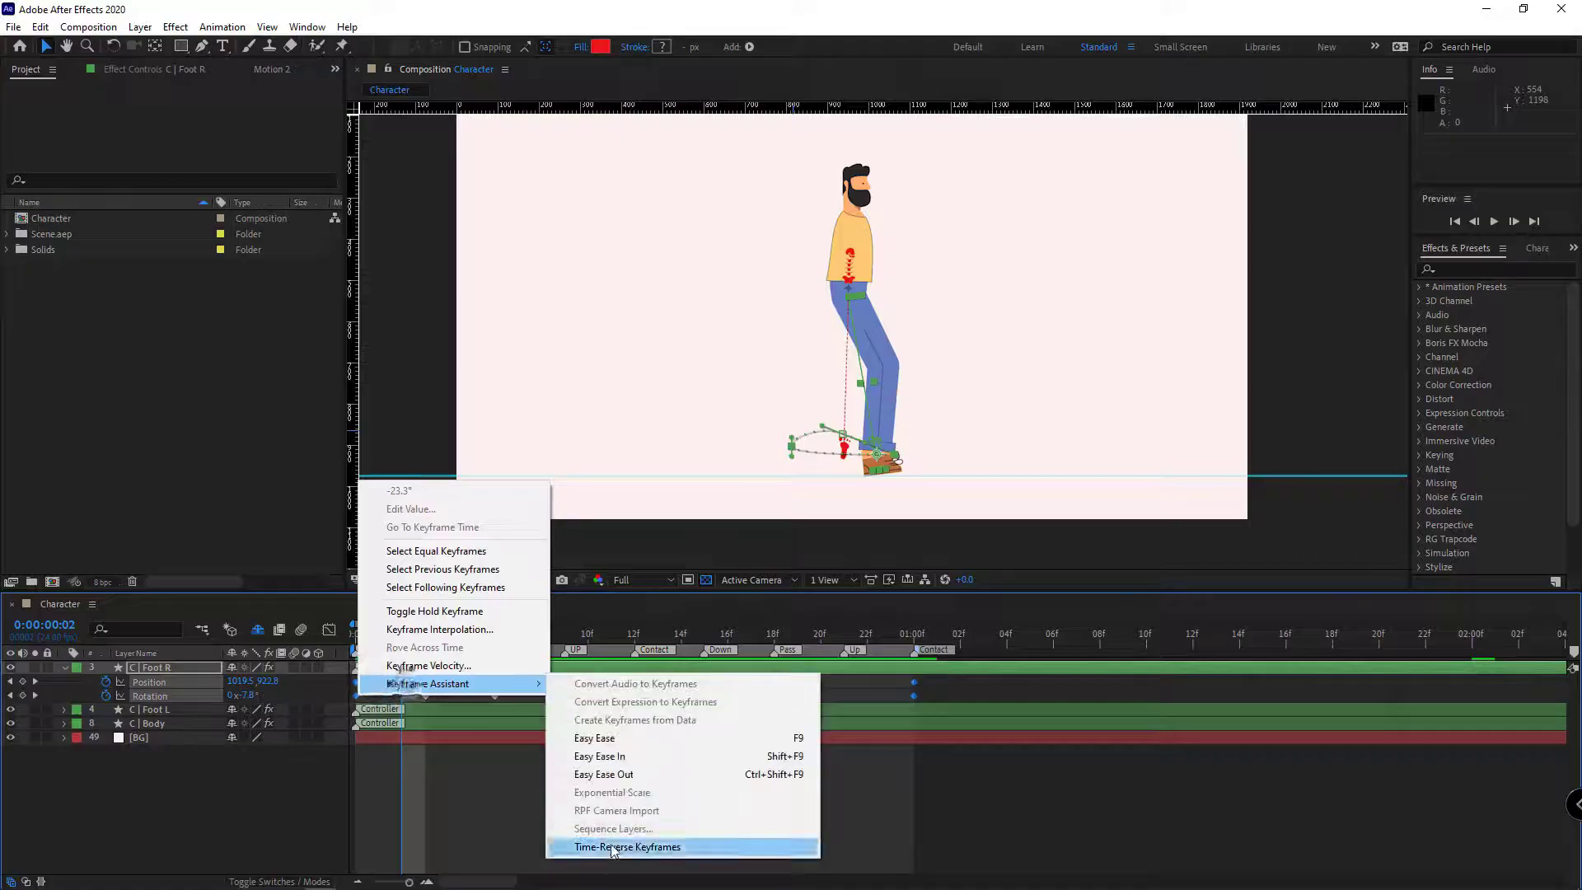
click(659, 738)
key(space)
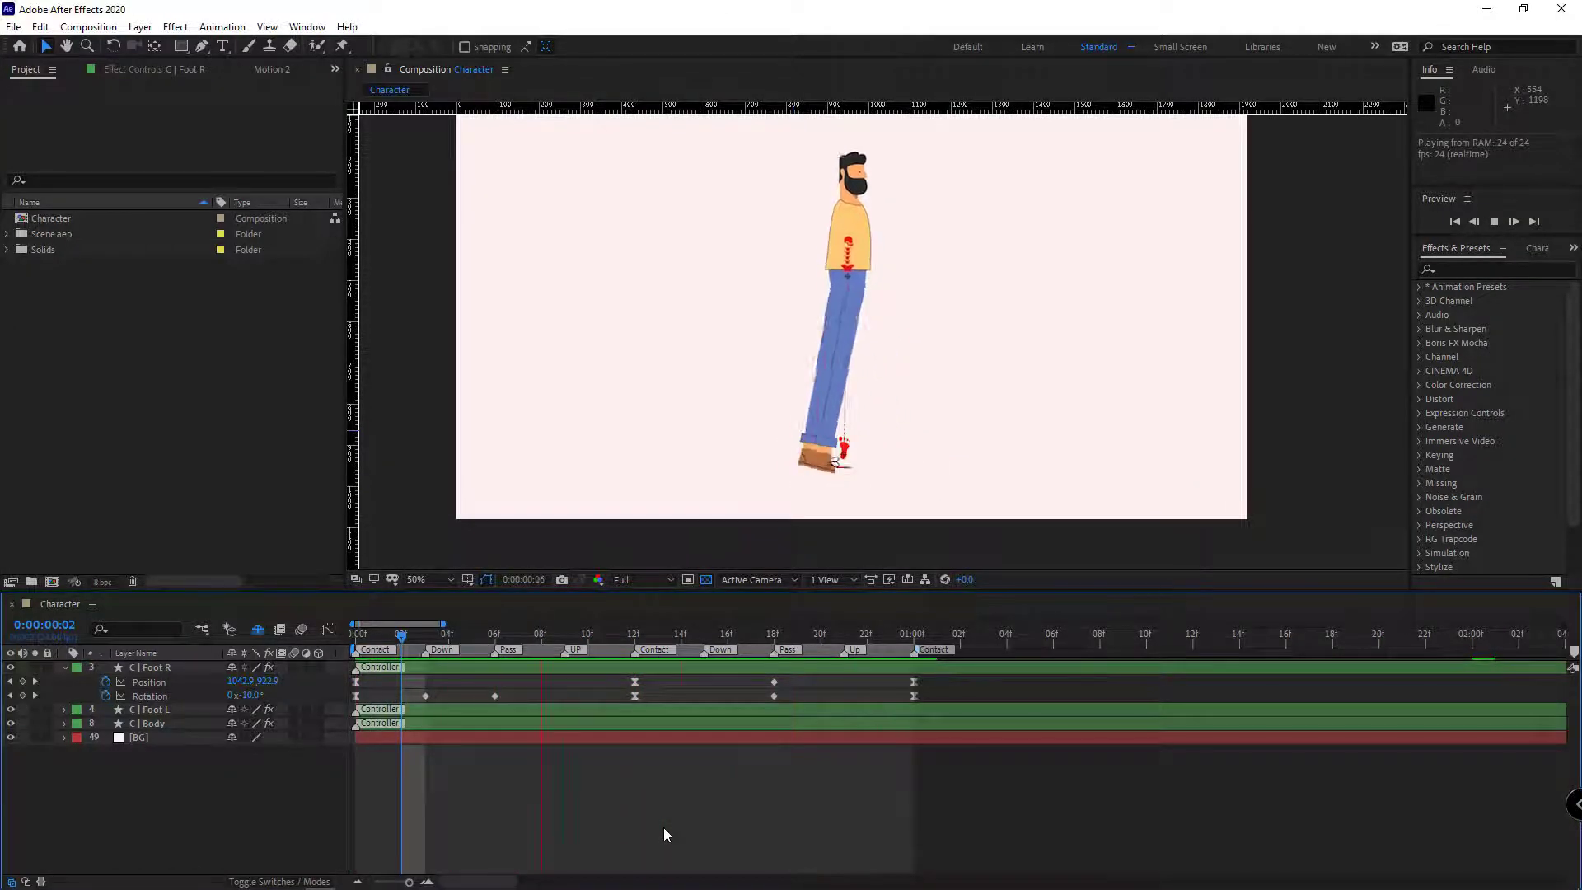
key(space)
Copy all of C | Foot R's Position and Rotation keyframes to C | Foot L, starting at frame 0
drag(931, 677, 352, 702)
click(183, 710)
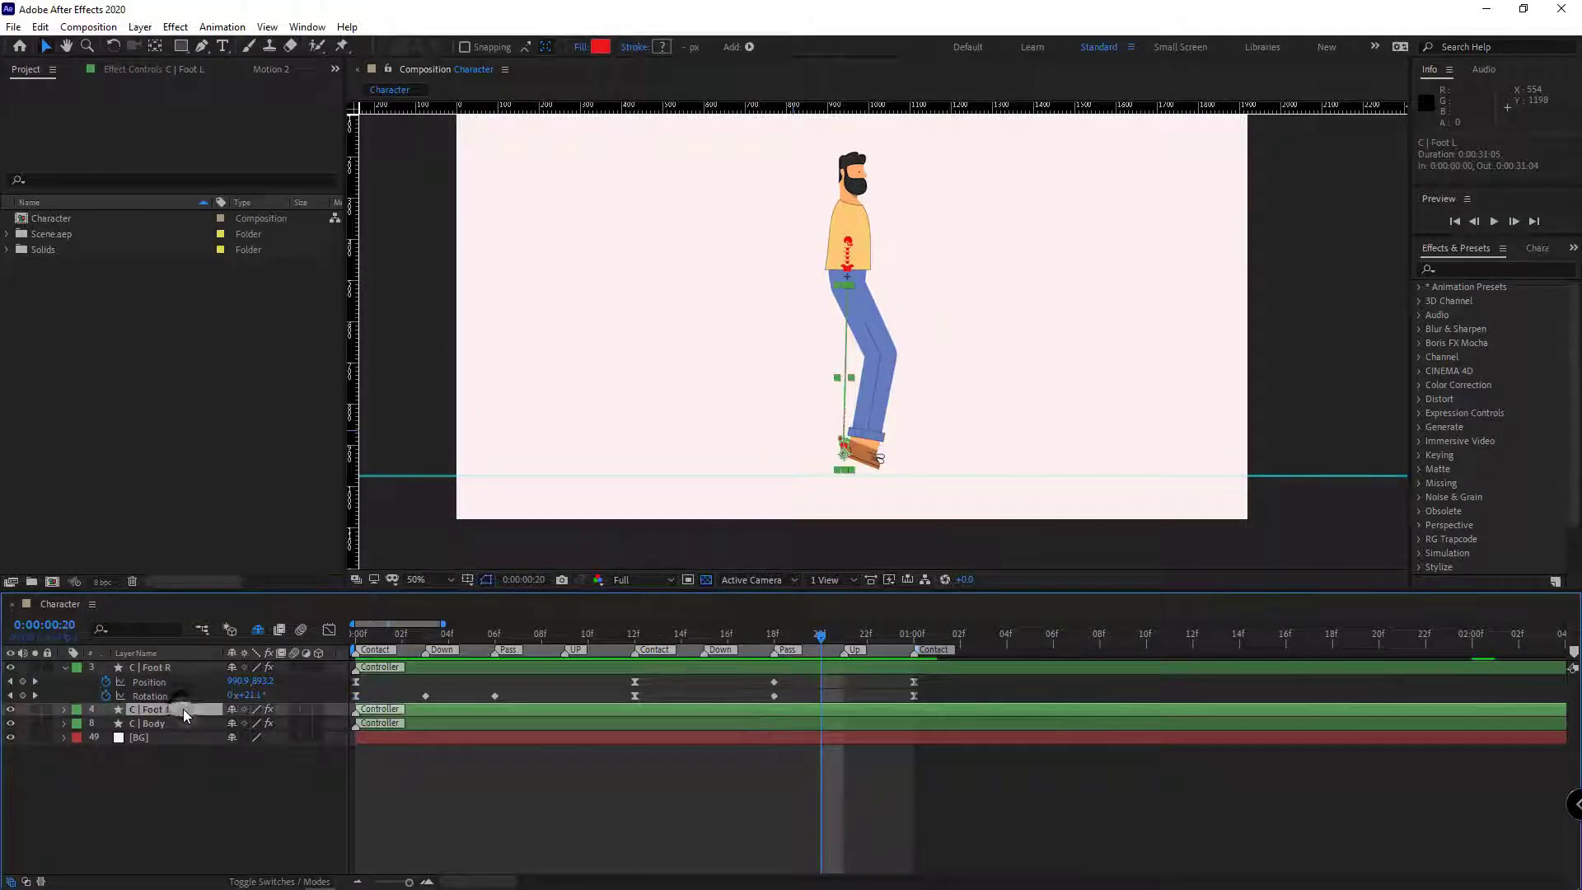
key(p)
key(shift+r)
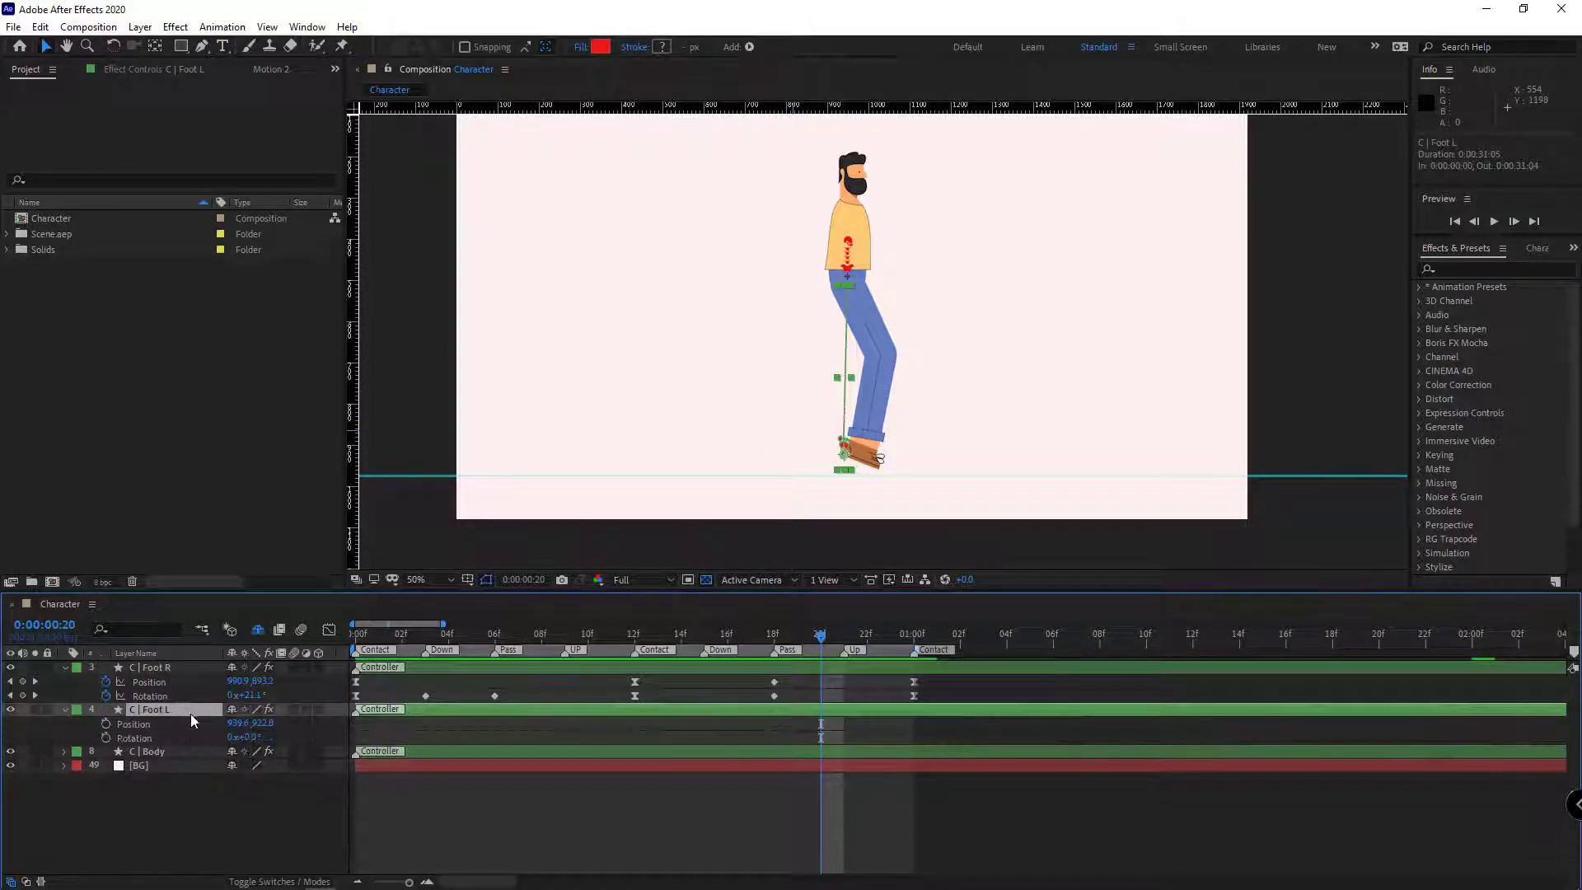
click(369, 635)
click(175, 724)
shift+click(158, 739)
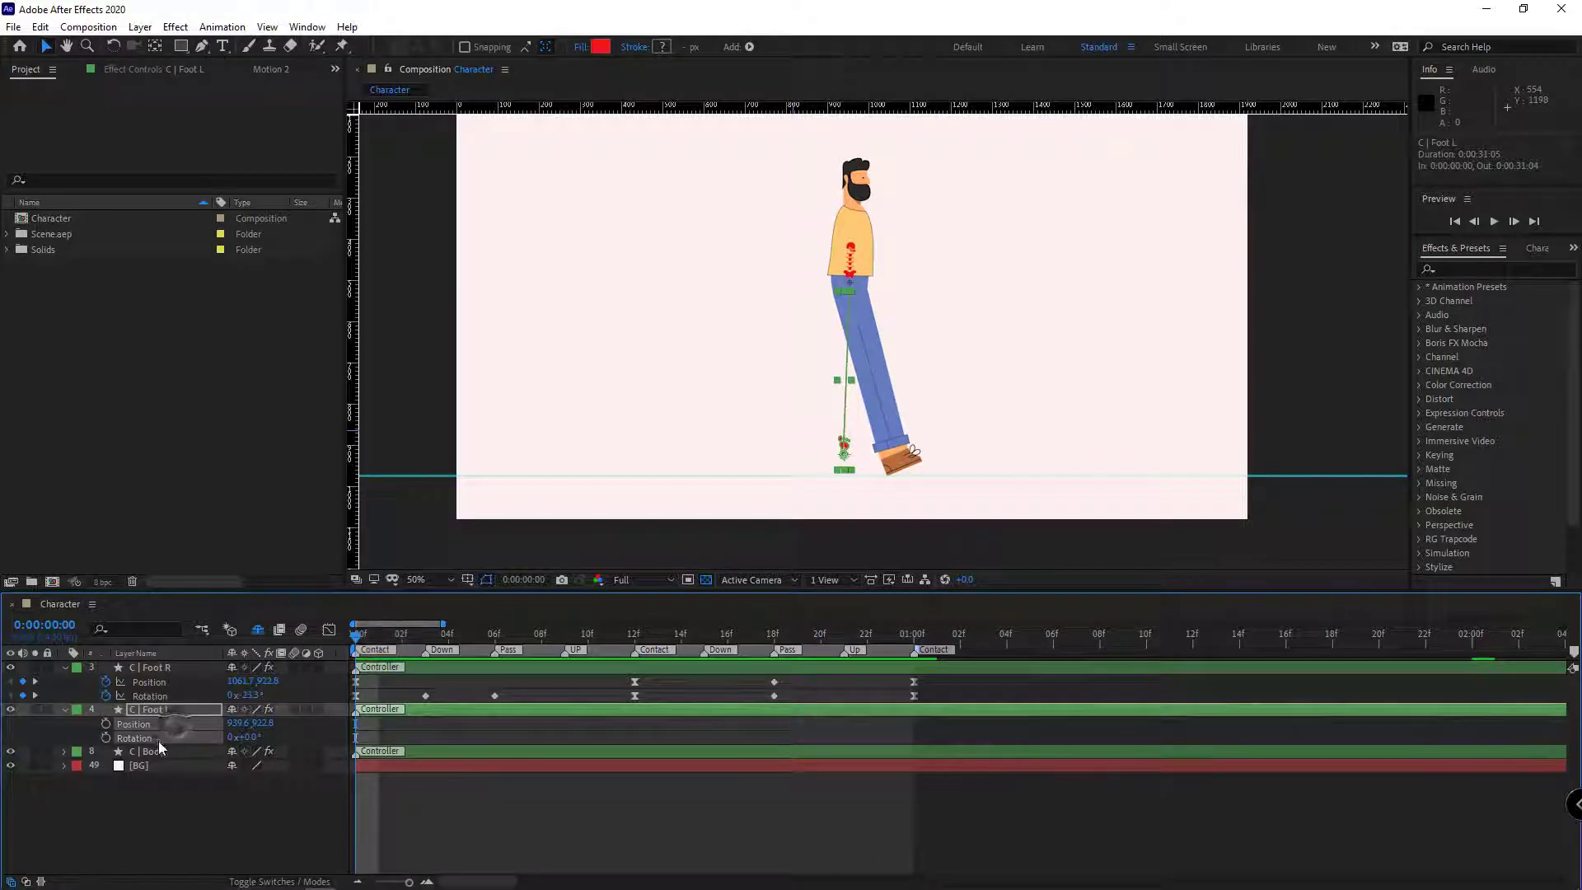
key(ctrl+v)
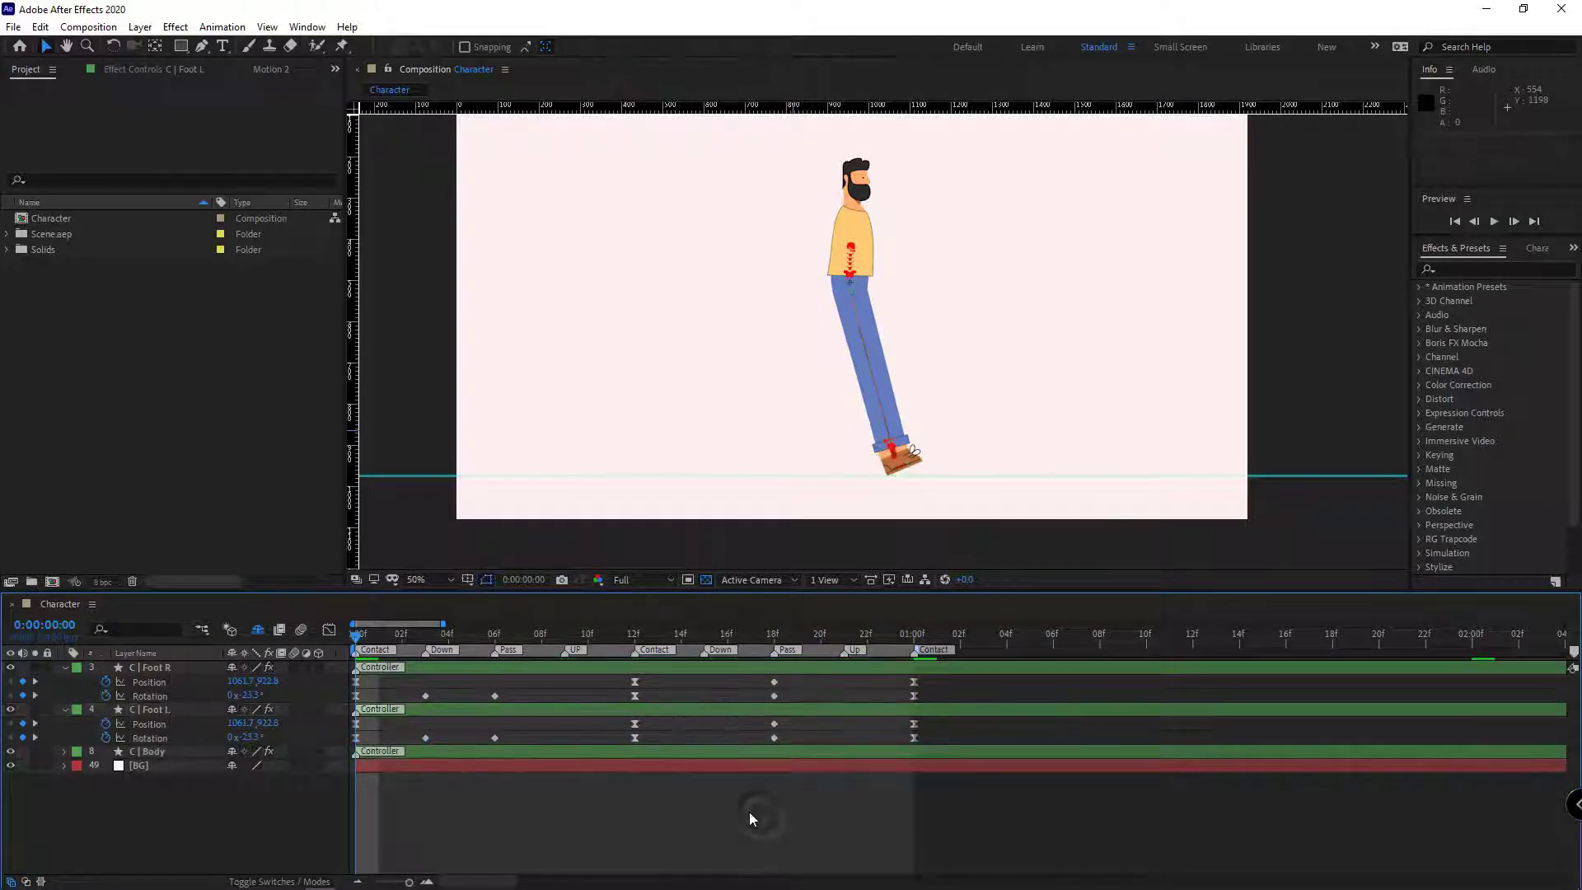
Make the left leg's L_Thigh, L_Shoe and L_Shin layers visible, leaving the shy layers hidden in the timeline
click(258, 630)
scroll(210, 774, down, 10)
click(151, 780)
shift+click(145, 809)
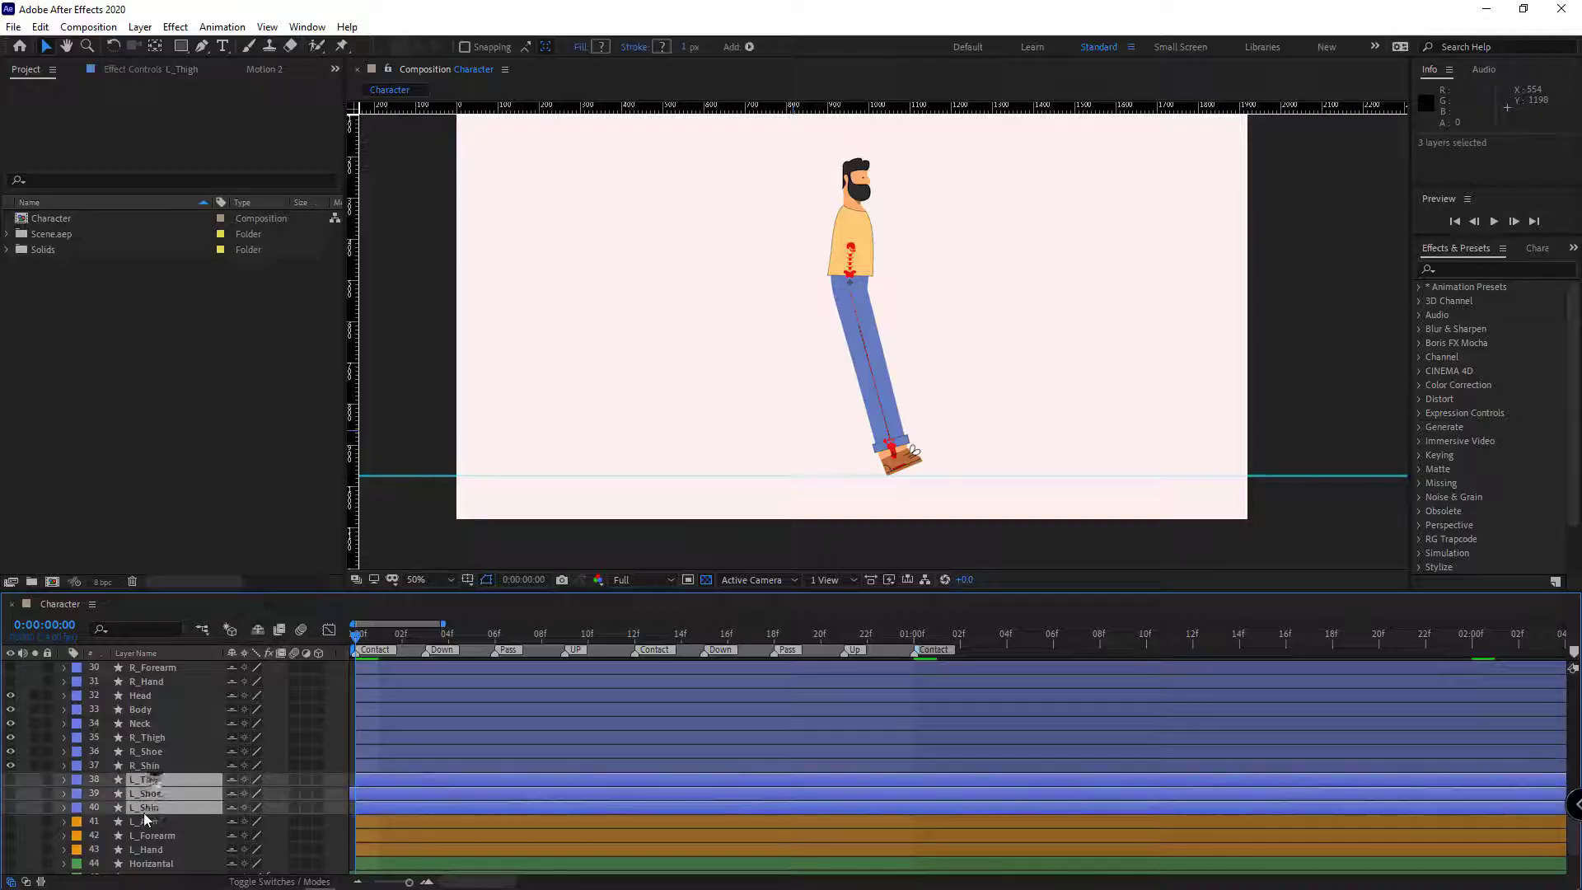
scroll(126, 802, up, 10)
click(258, 631)
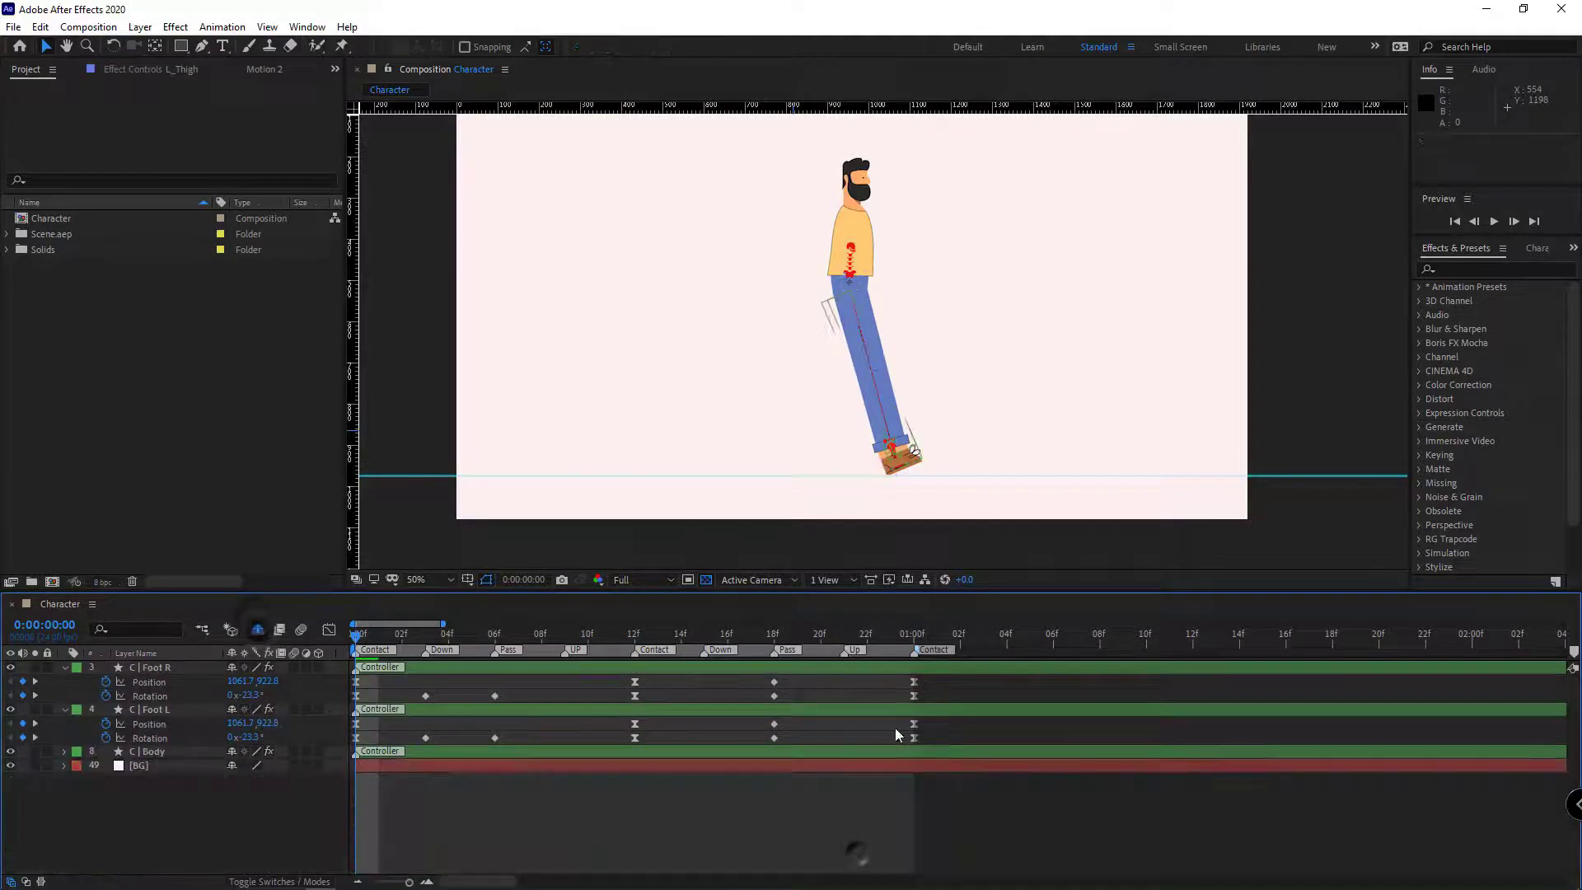
Copy the expression from C | Body's X Position to the Position and Rotation of C | Foot L and C | Foot R
click(150, 753)
key(u)
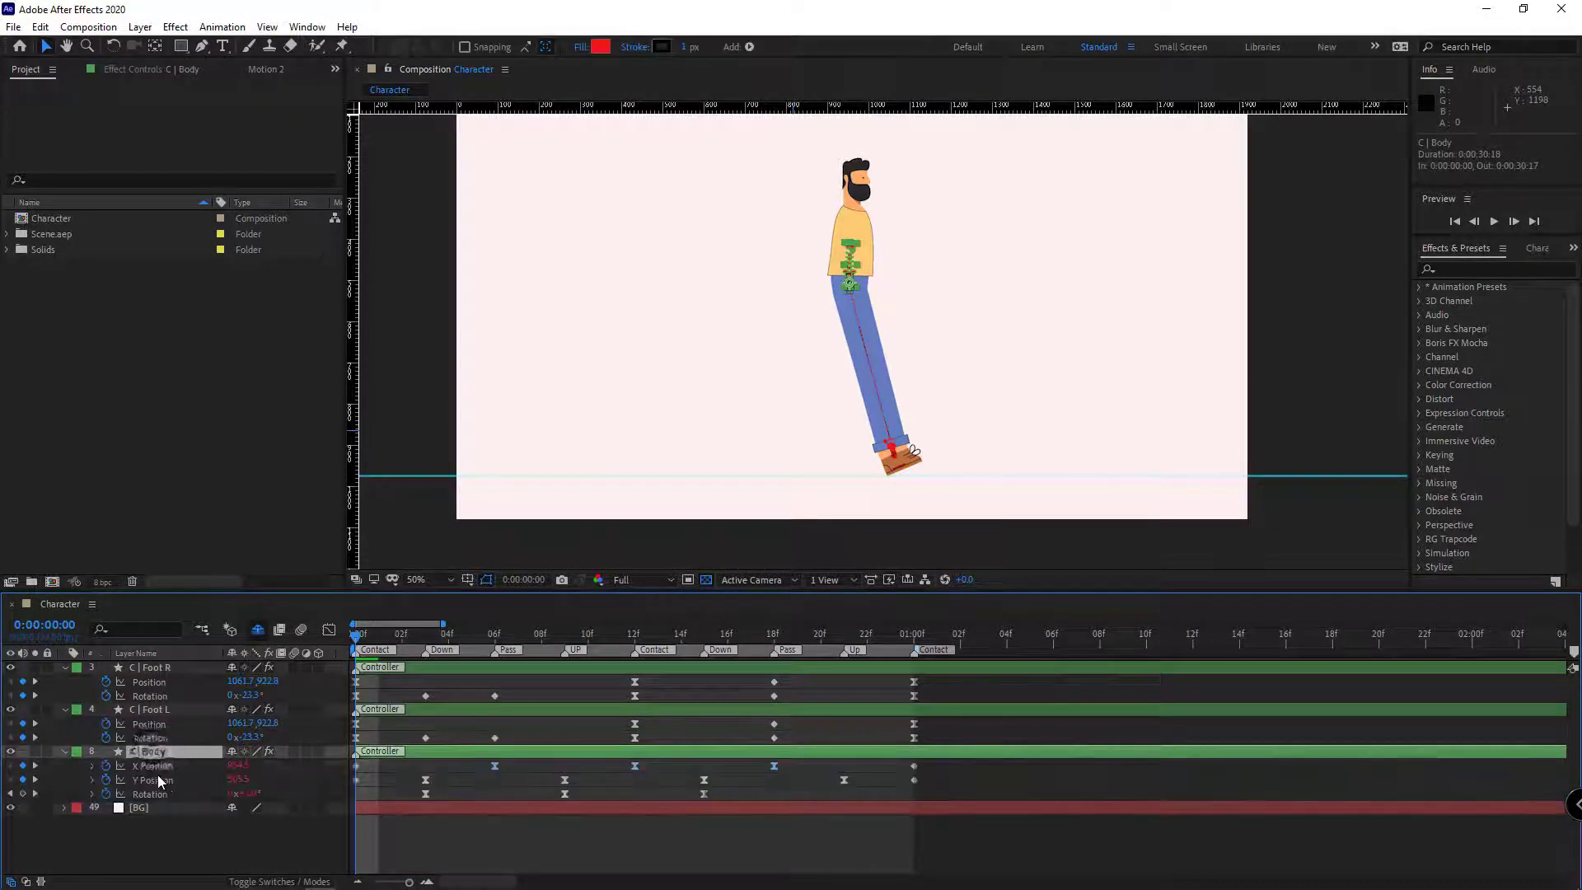
right_click(155, 767)
click(209, 700)
click(160, 735)
key(ctrl+v)
click(157, 725)
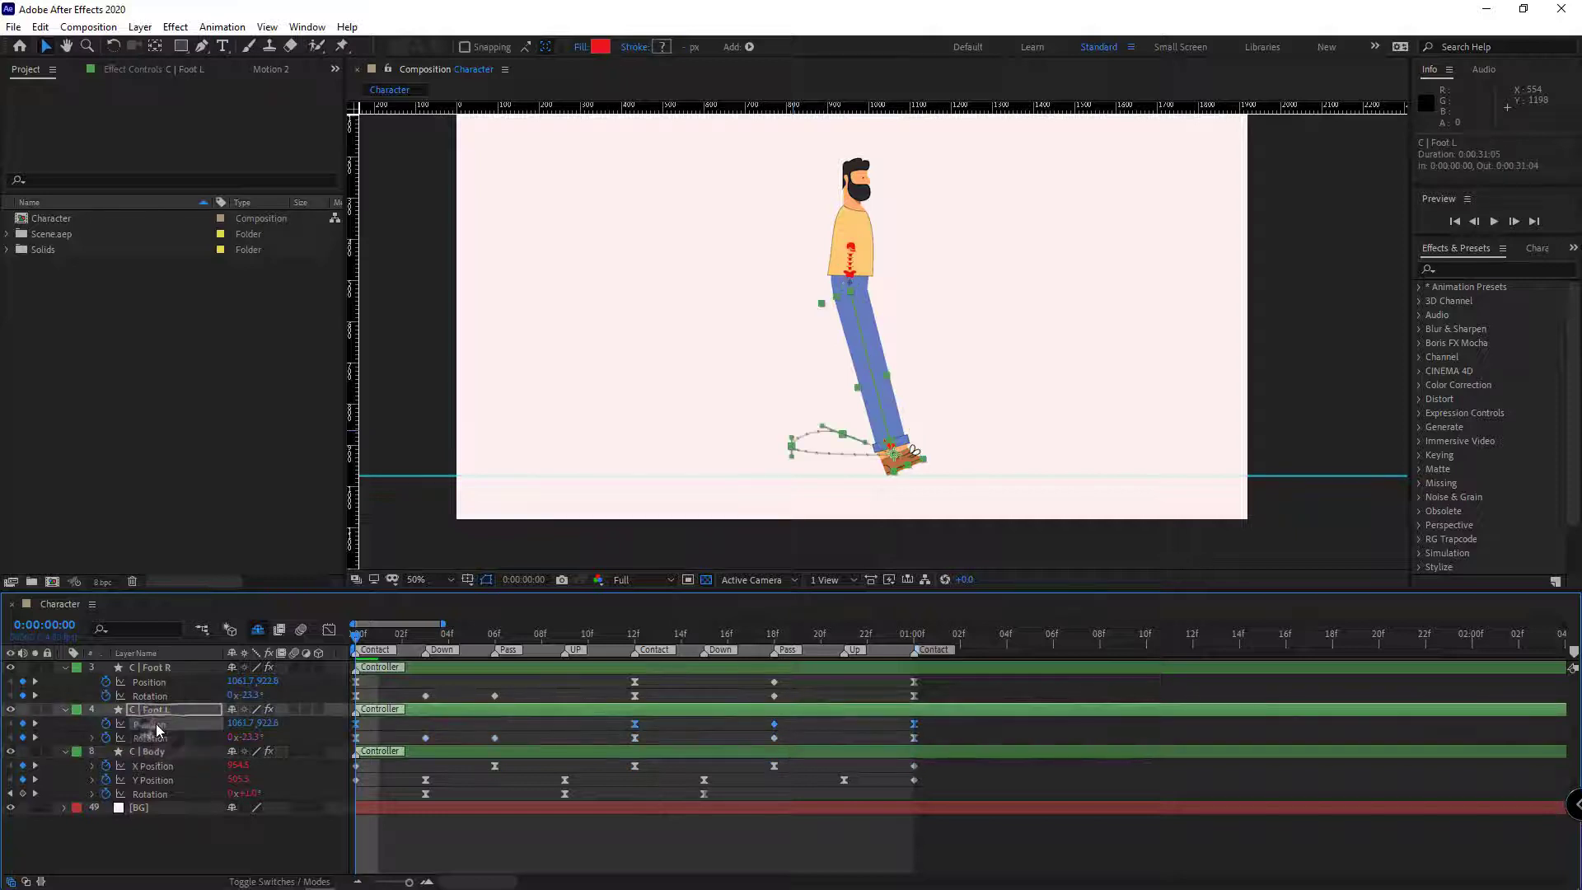
key(ctrl+v)
click(157, 697)
key(ctrl+v)
click(153, 683)
key(ctrl+v)
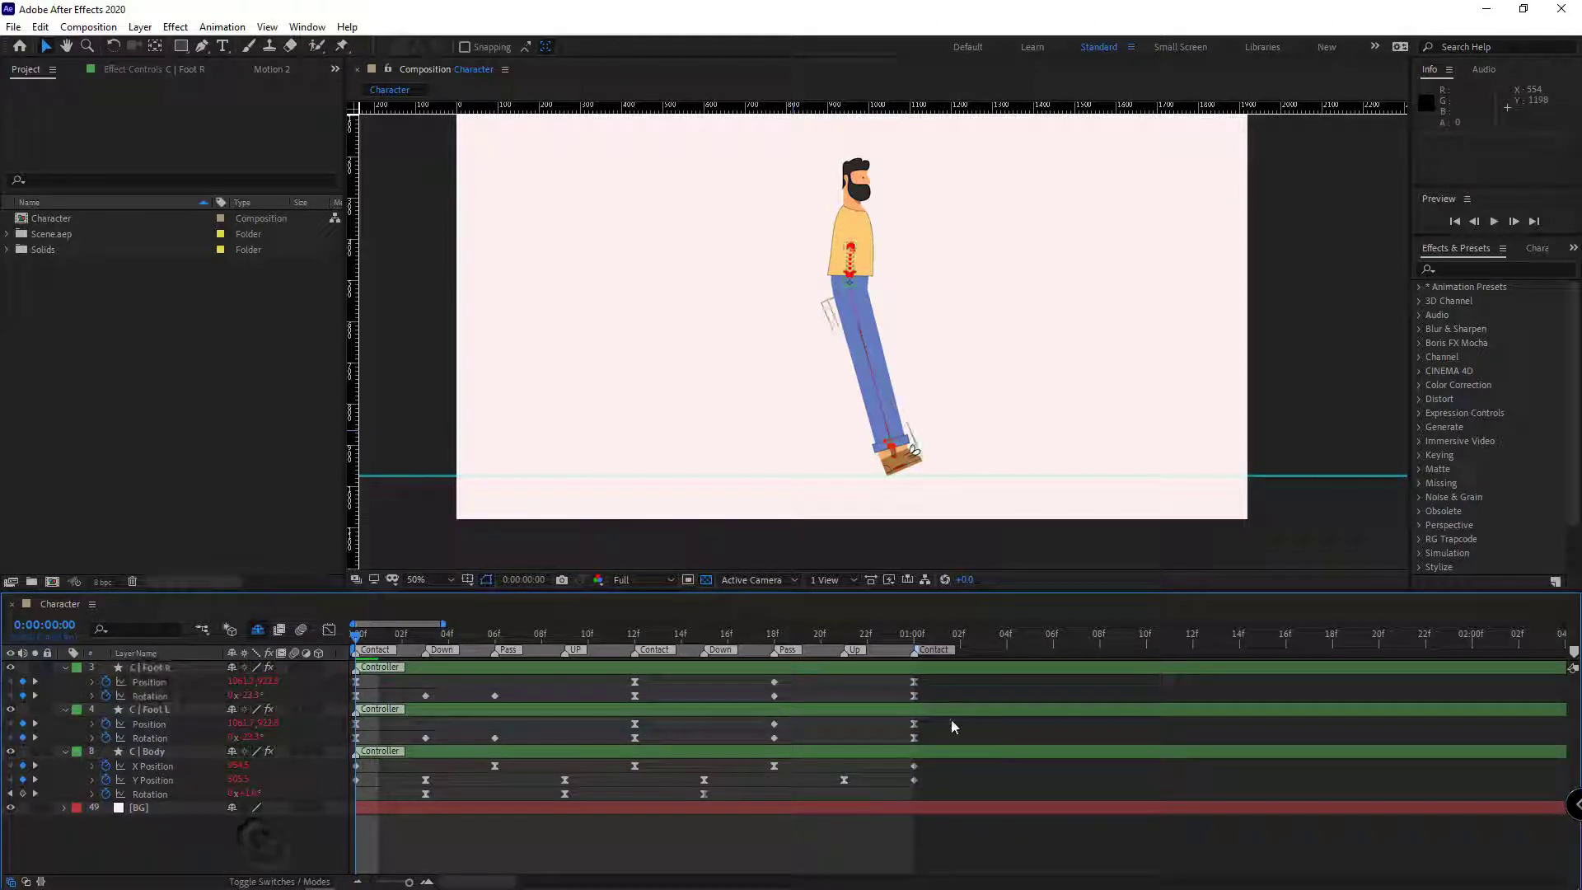
Shift all C | Foot L keyframes 12 frames earlier so the last pair sits on frame 12, and preview the walk
drag(950, 719, 320, 747)
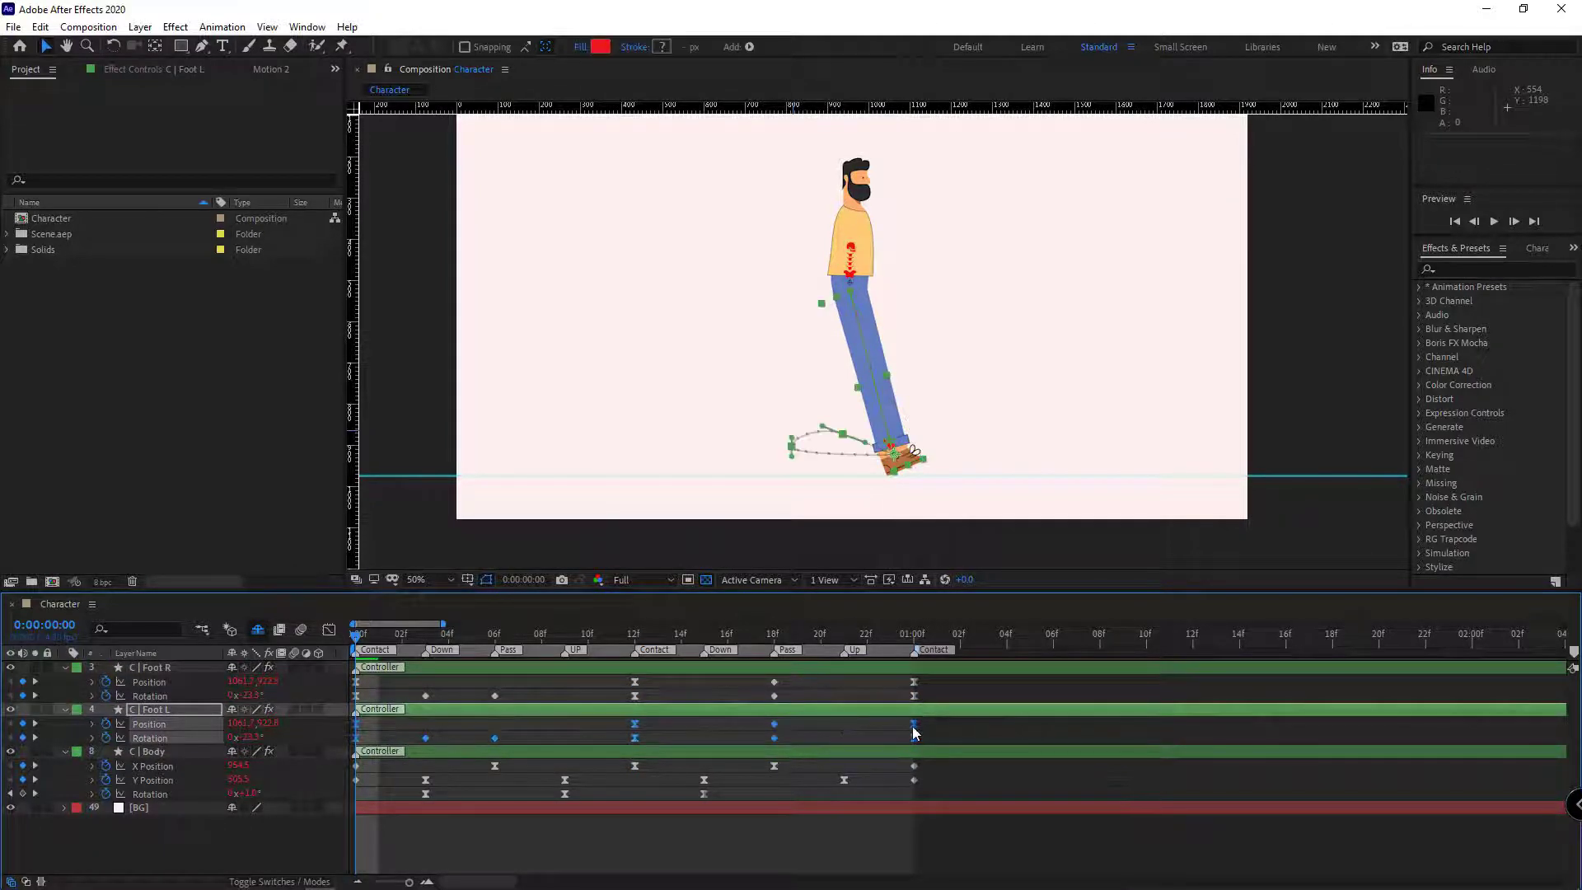
drag(914, 725, 636, 716)
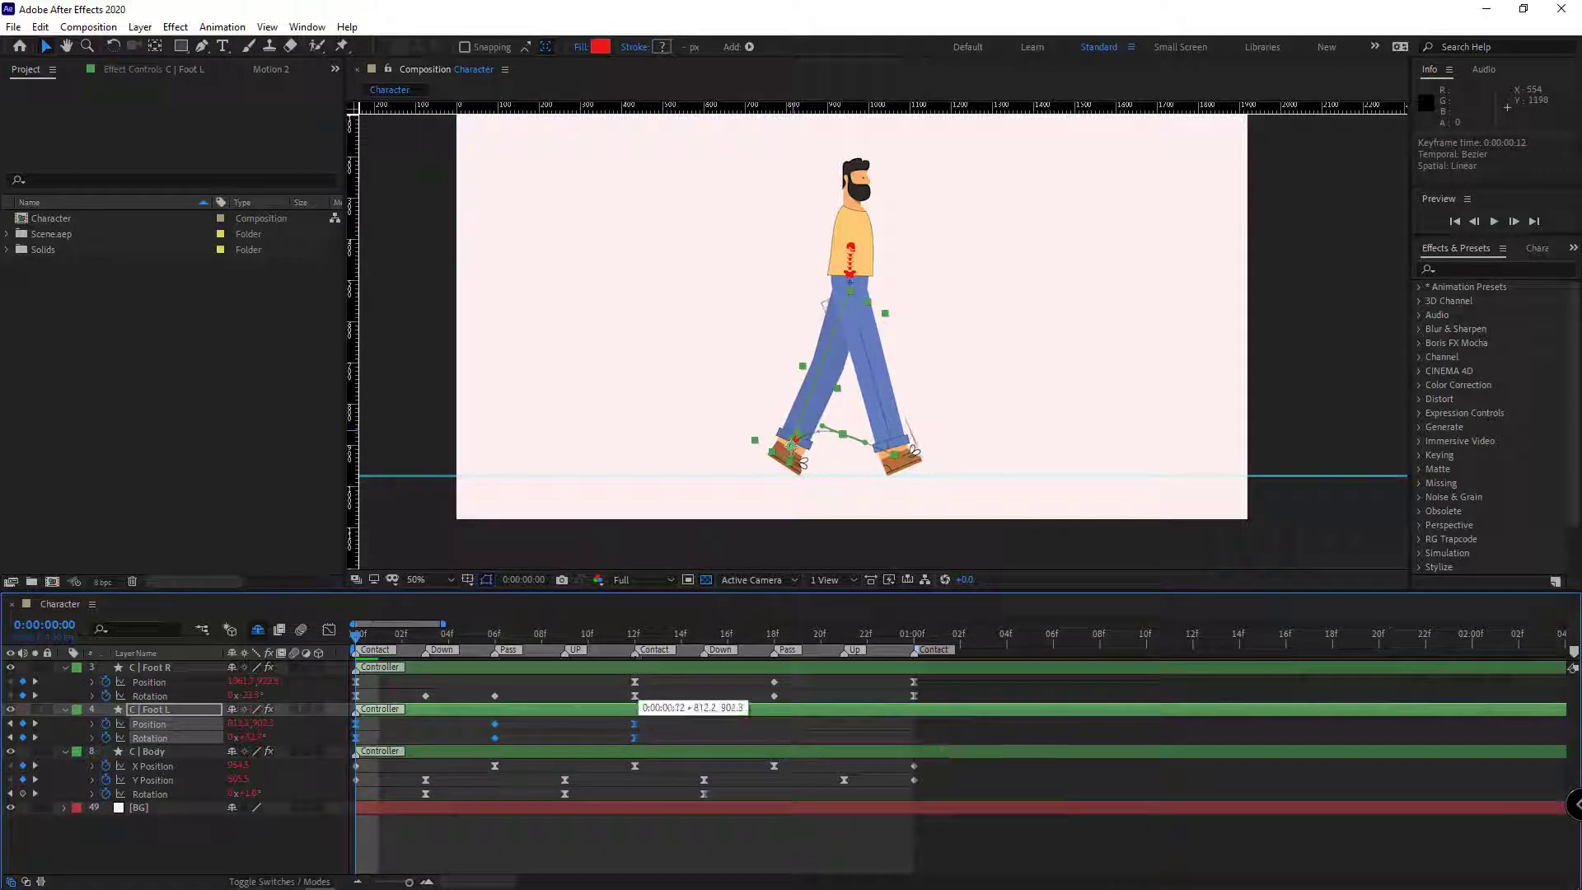
click(695, 837)
key(space)
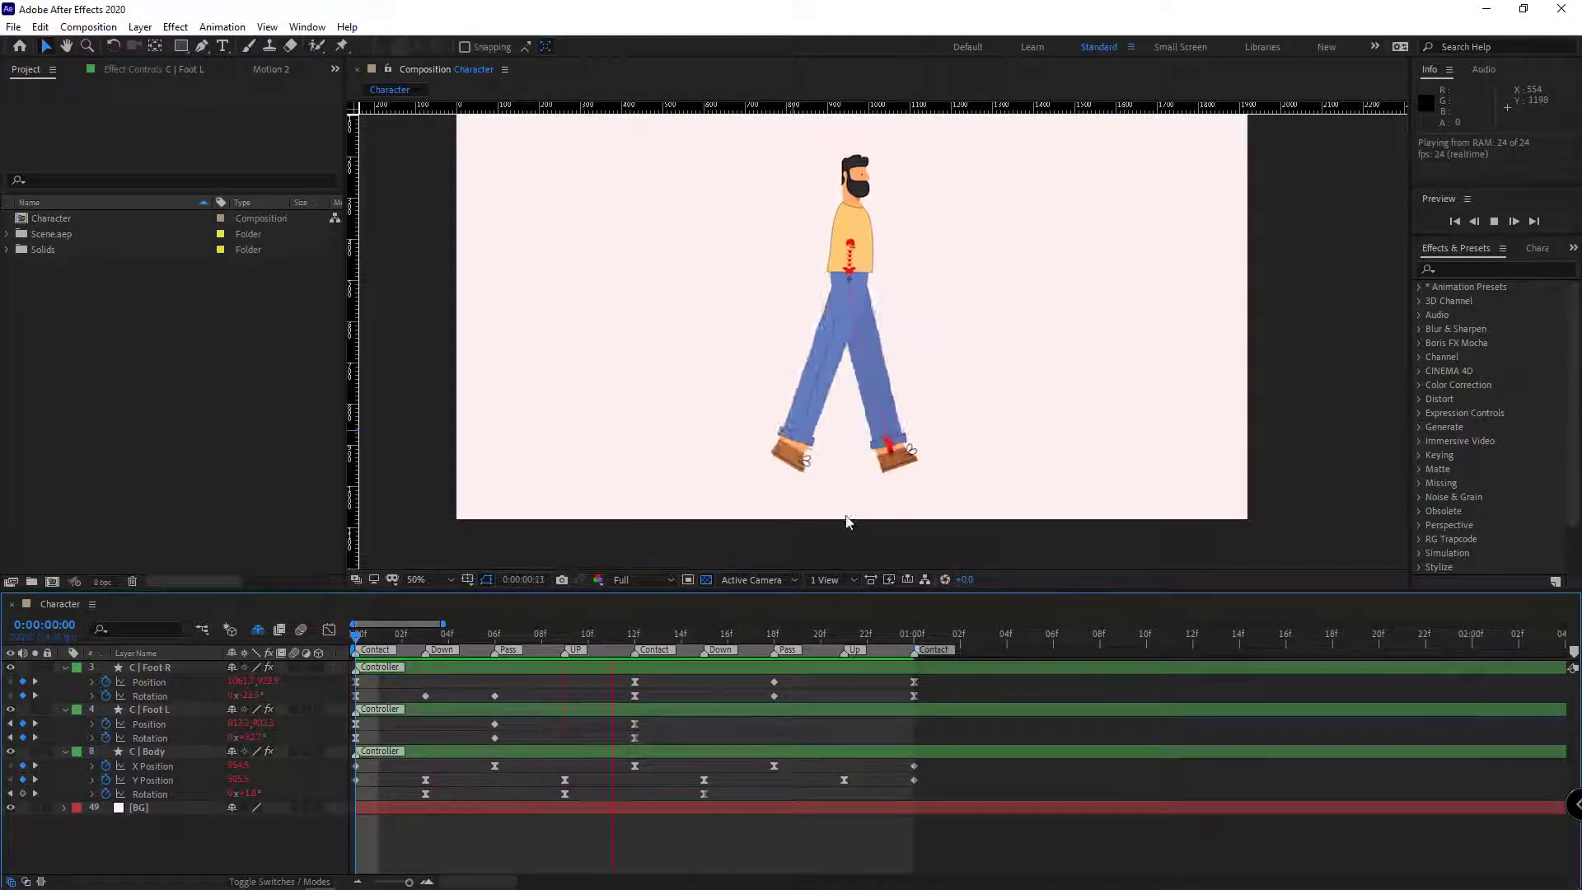
key(space)
key(space)
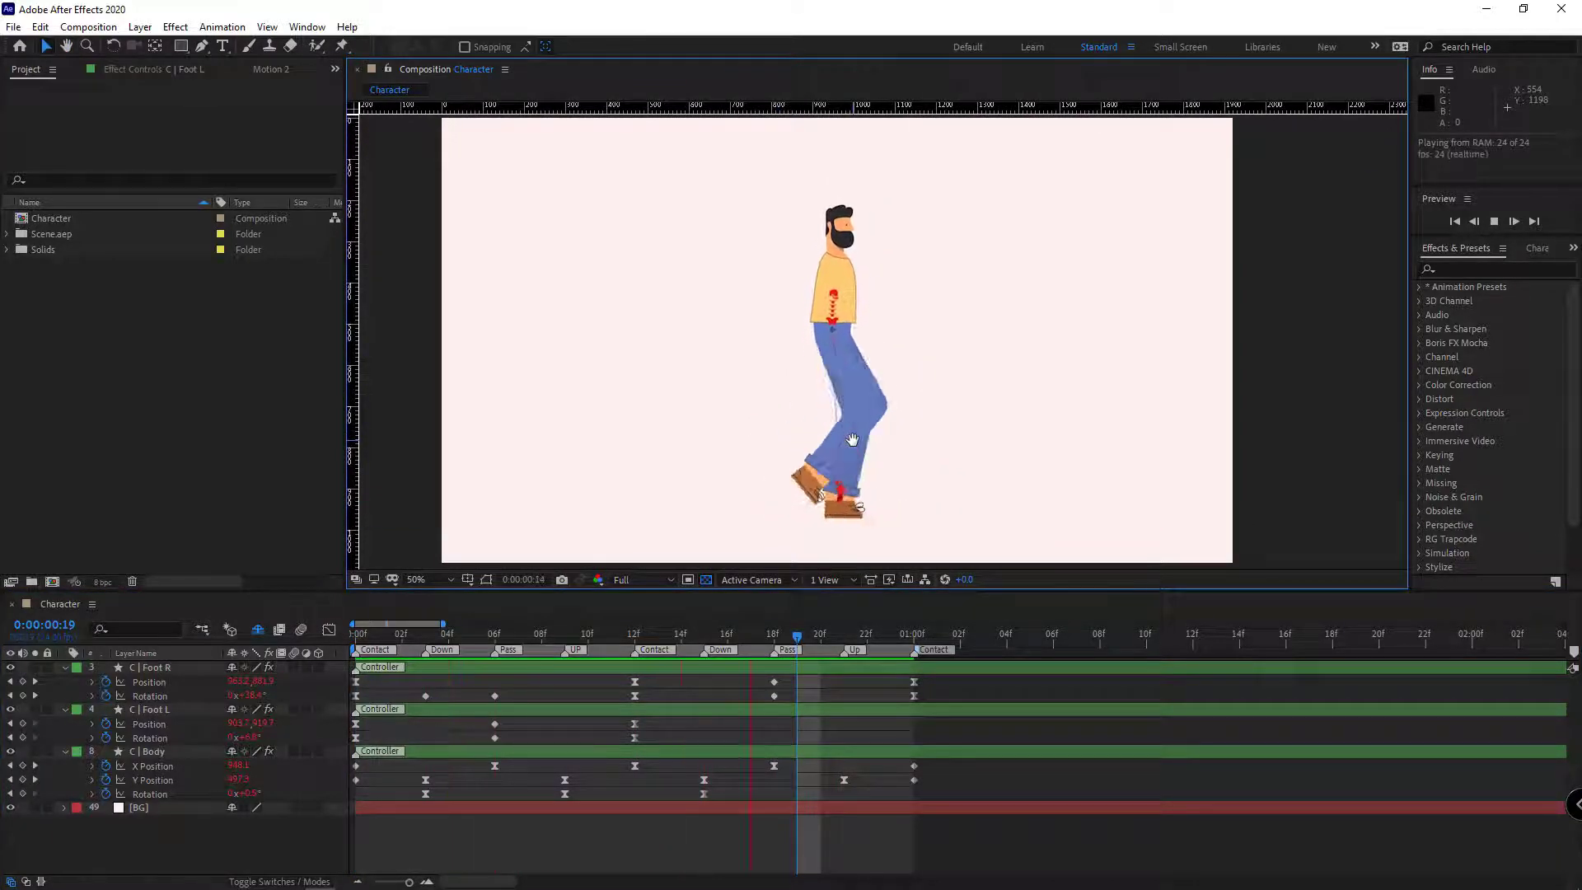
Lower C | Body slightly through its Y Position keyframes on the Up markers at frames 9 and 21, and preview the walk
click(435, 637)
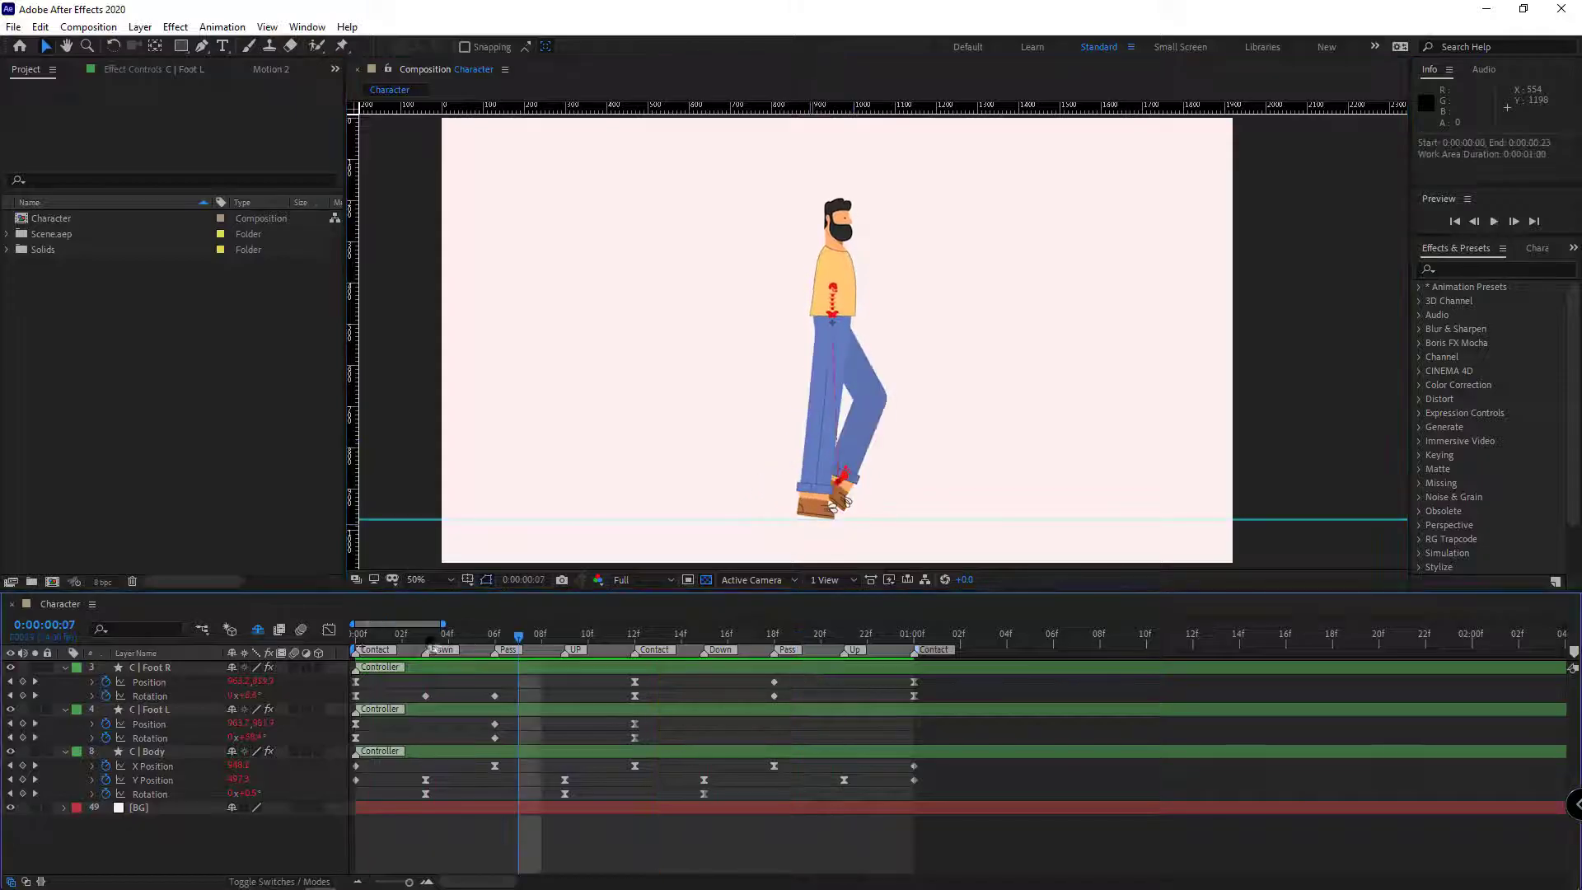
drag(437, 645, 542, 640)
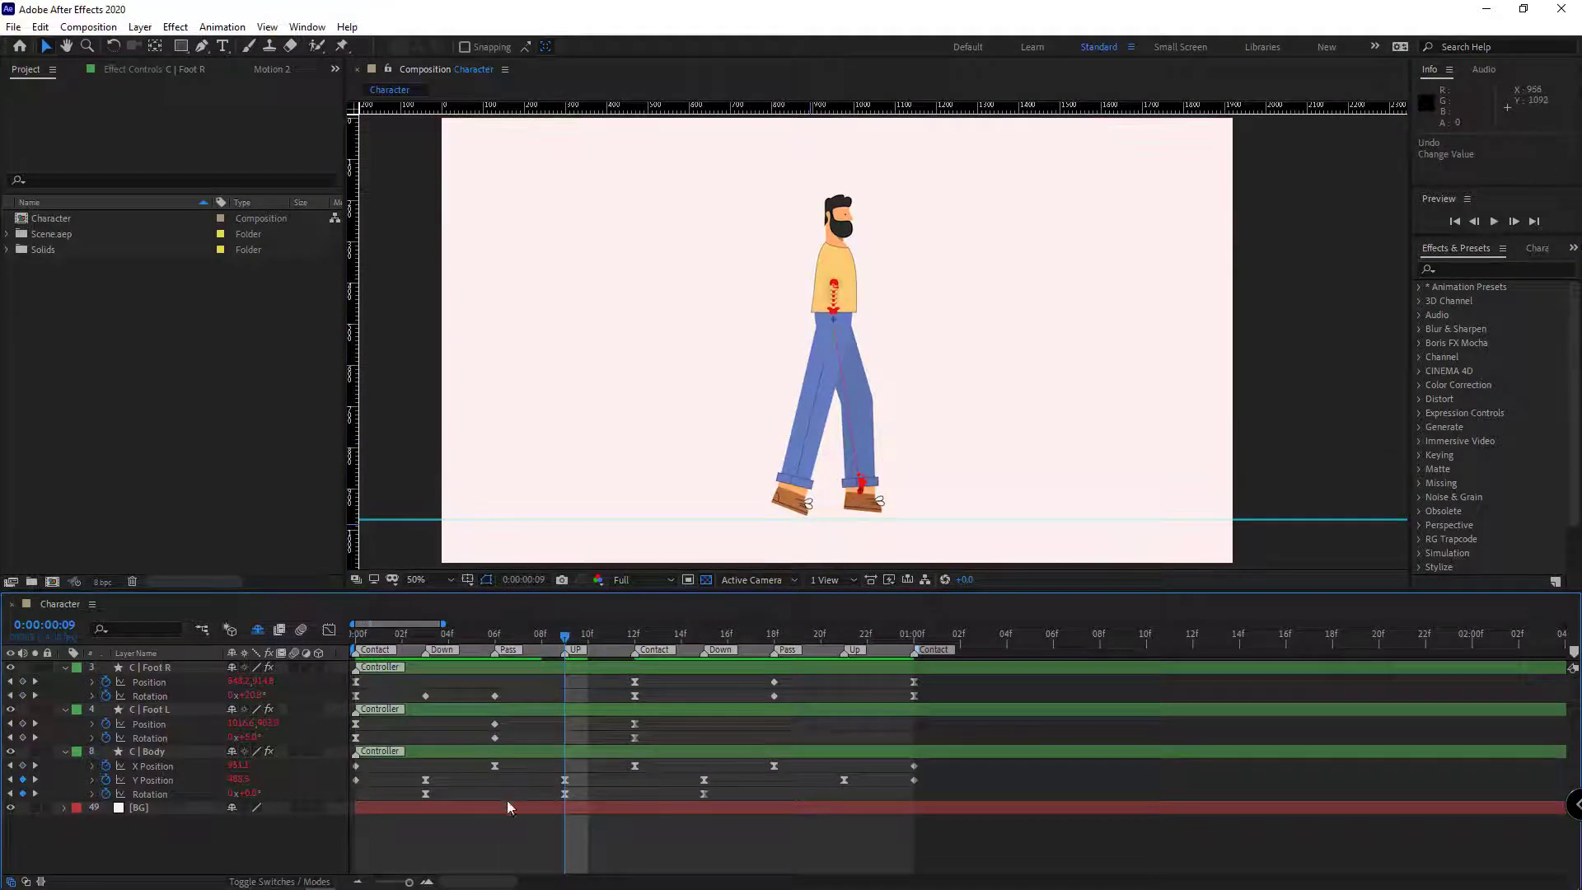
click(151, 793)
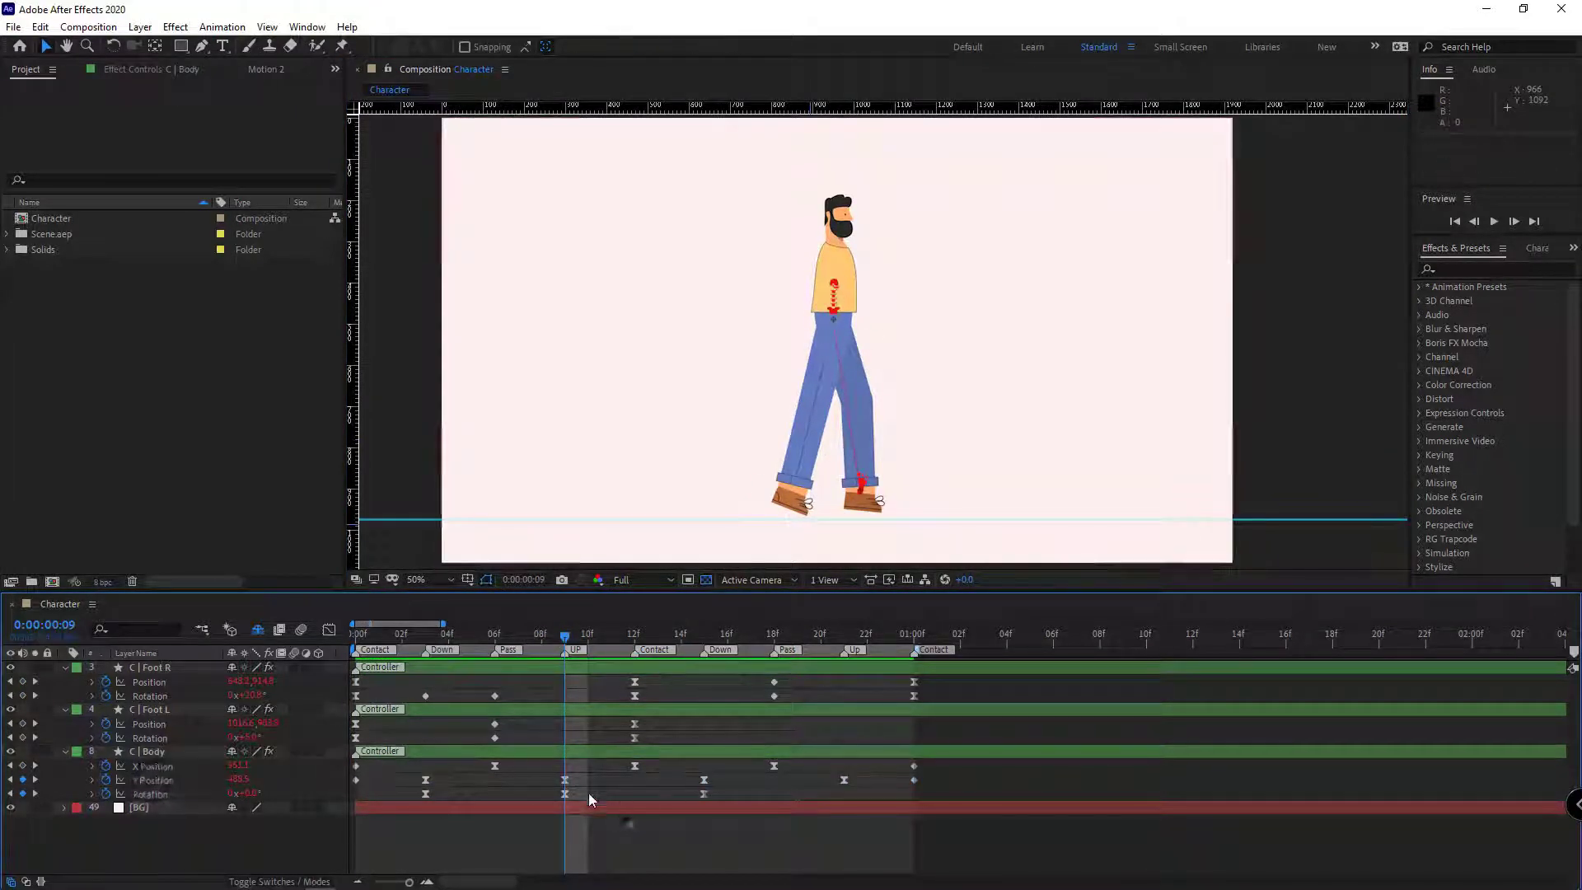
click(566, 779)
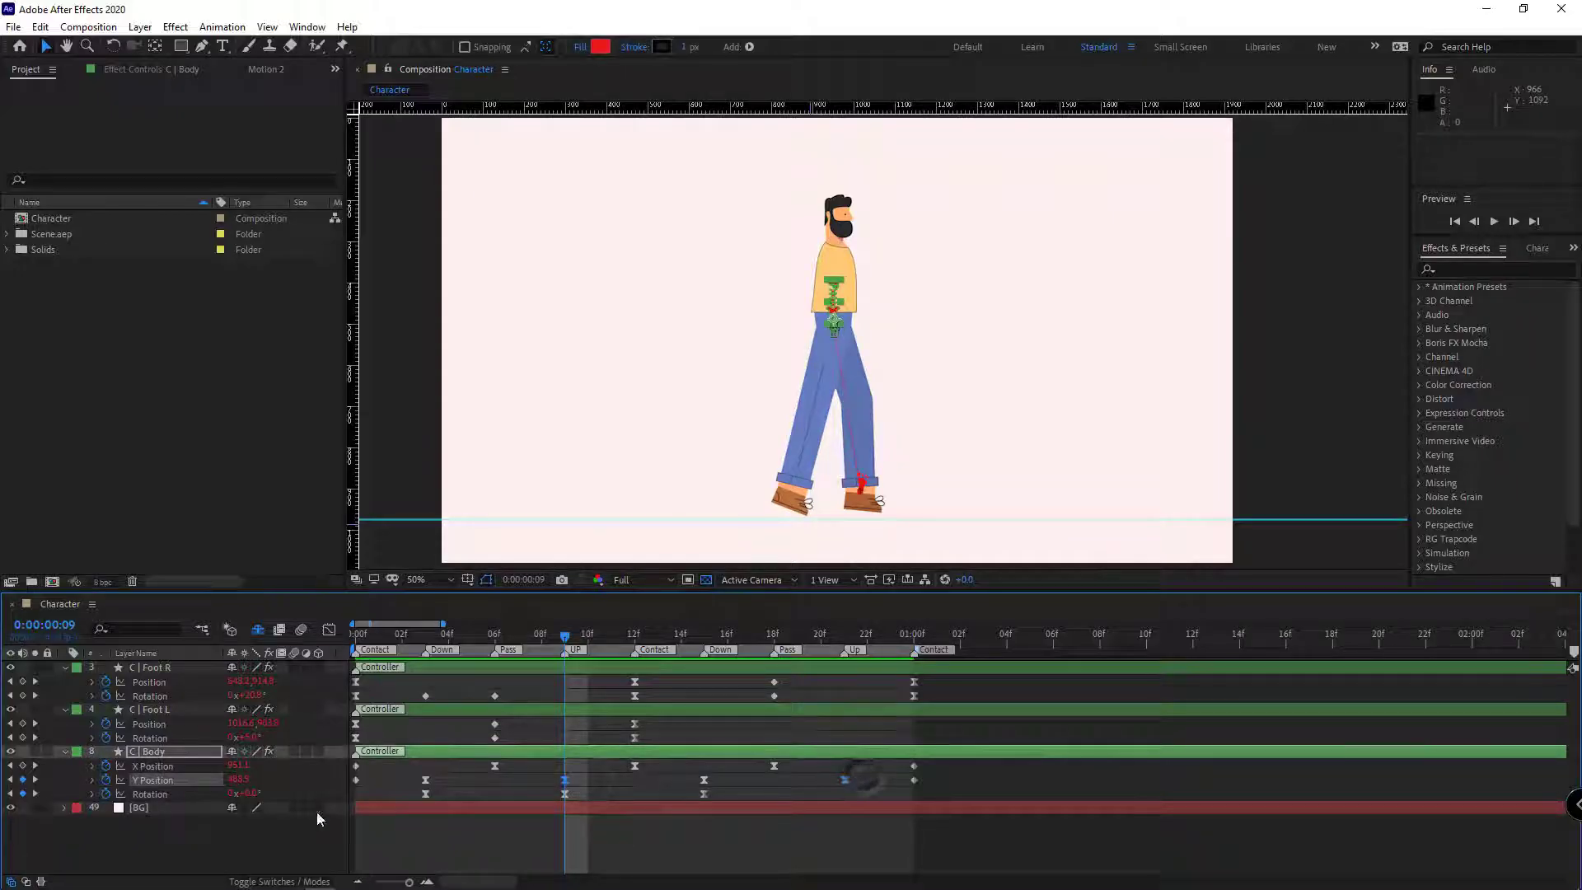
drag(240, 781, 281, 786)
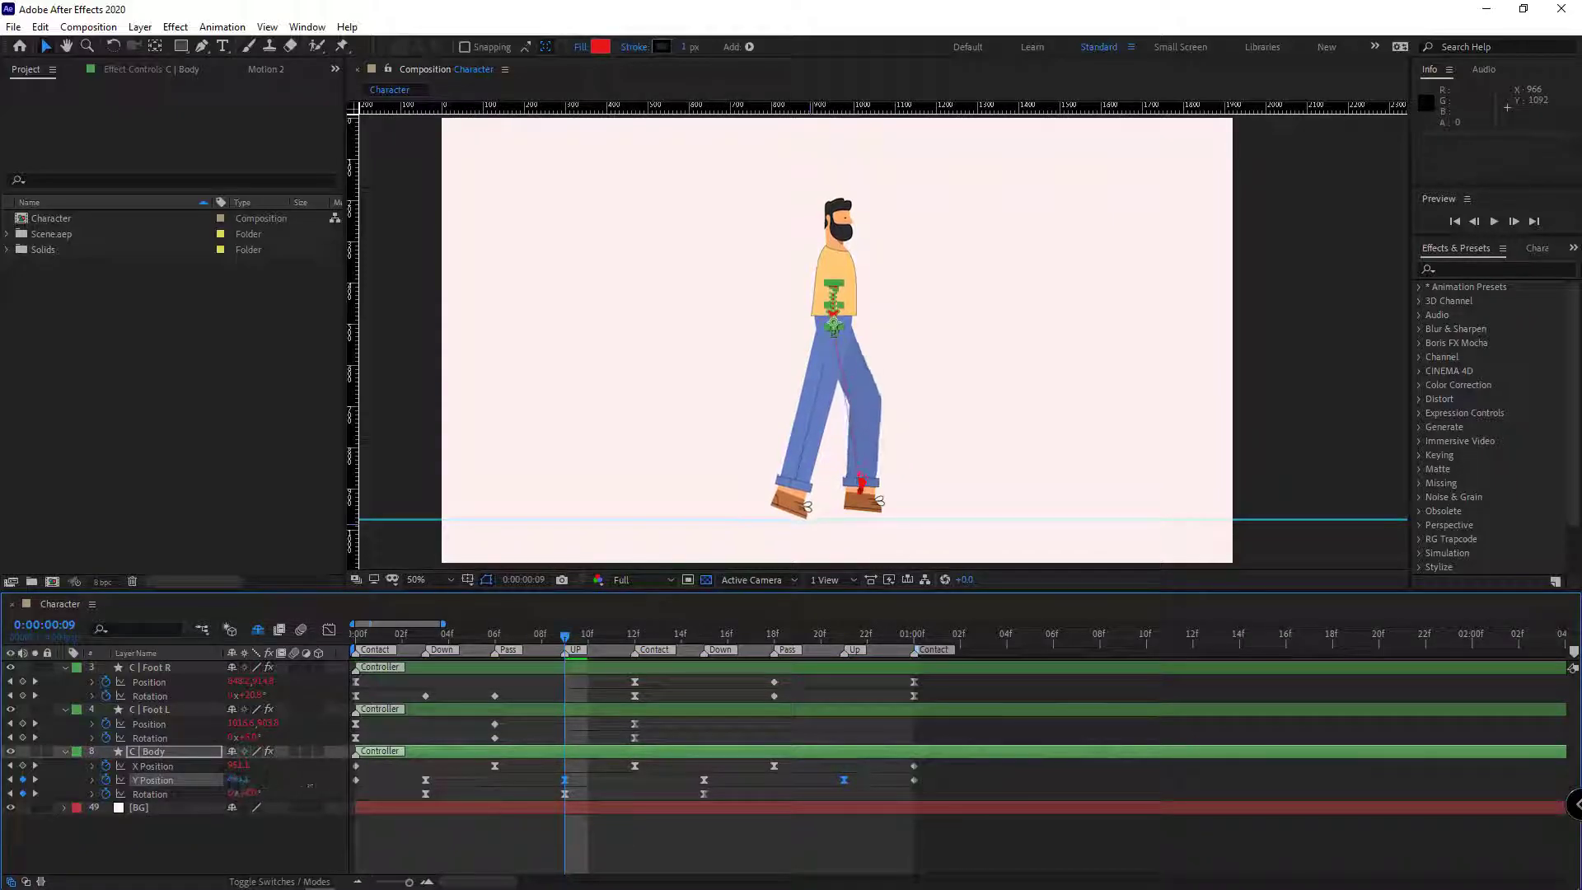
click(707, 827)
key(space)
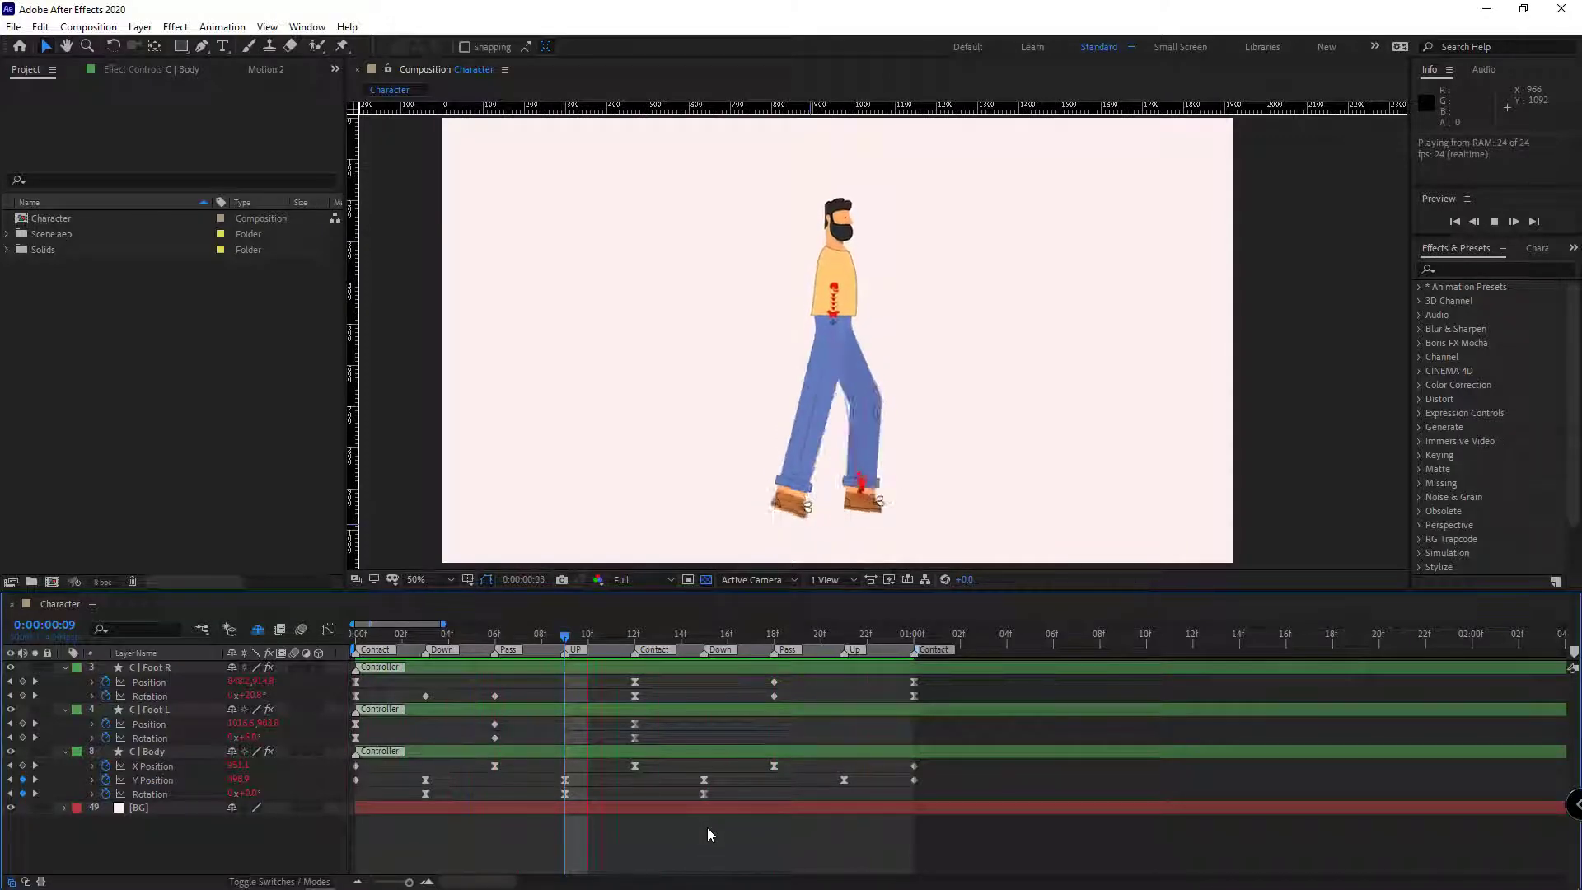
Make the C | Hand R and C | Hand L controllers visible and exclude them from the shy layers
click(635, 635)
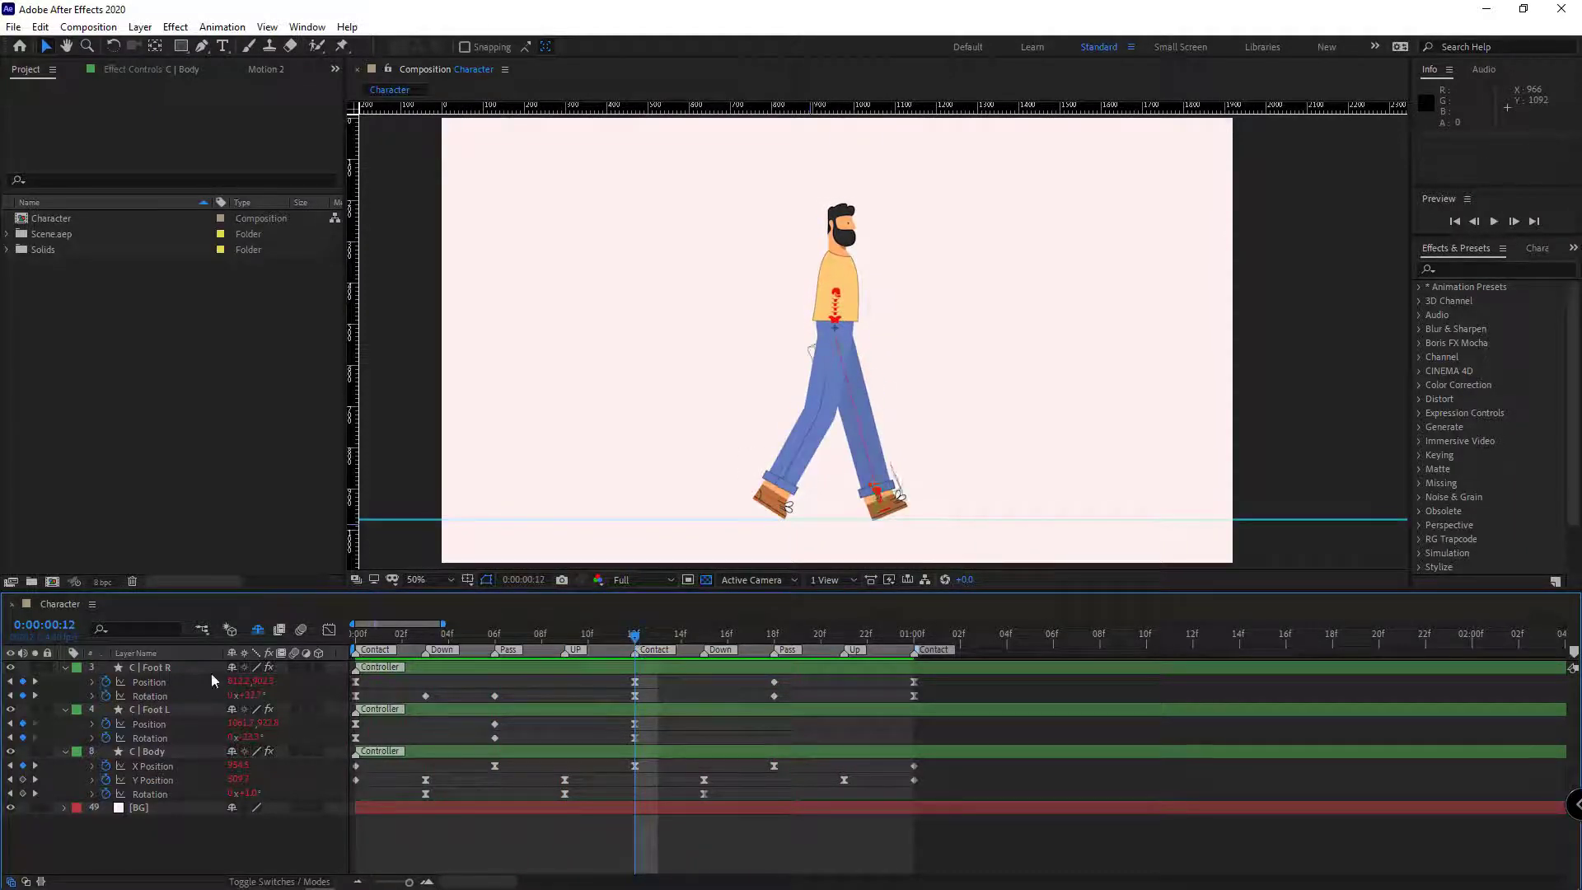
click(257, 630)
click(155, 682)
shift+click(153, 668)
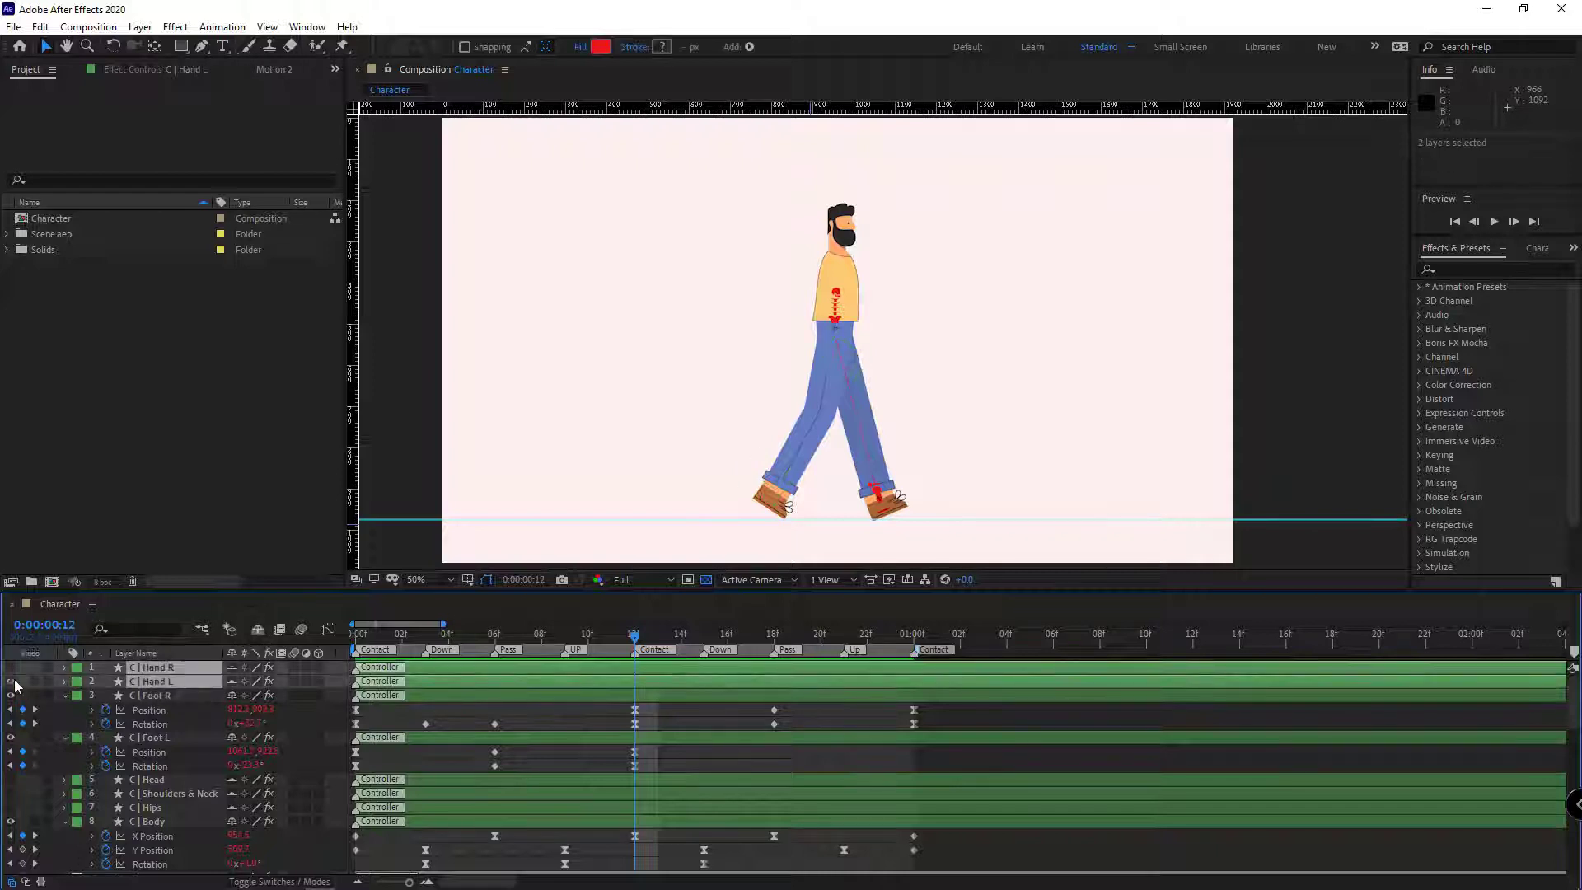
click(11, 681)
Make the arm, forearm and hand layers of both the left and right arm visible, leaving the shy layers hidden in the timeline
scroll(252, 759, down, 10)
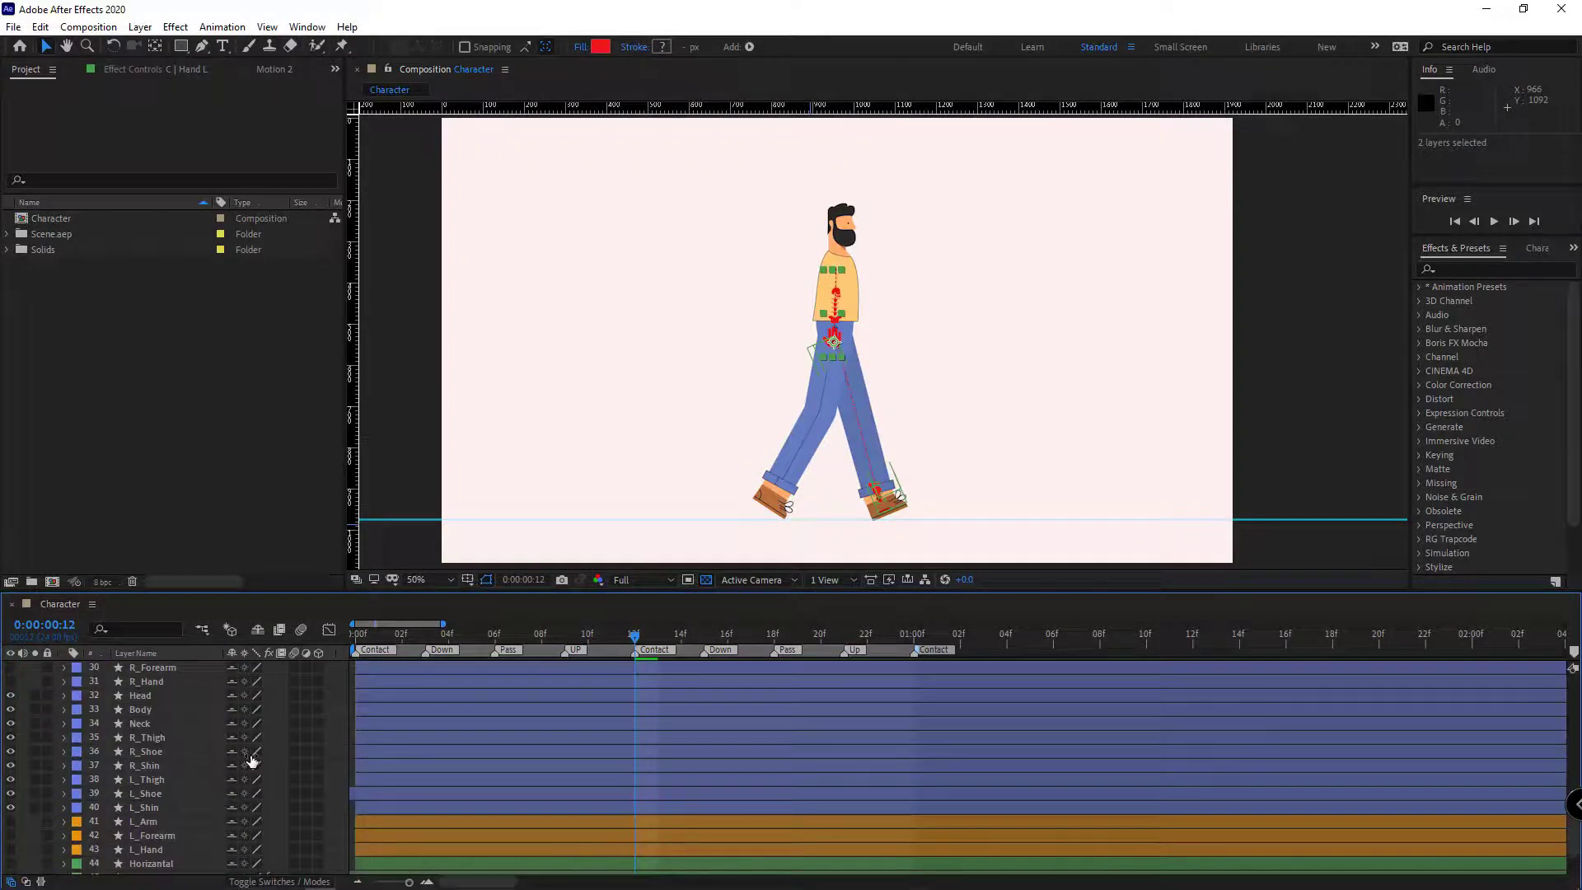
scroll(252, 759, down, 2)
click(165, 754)
shift+click(152, 782)
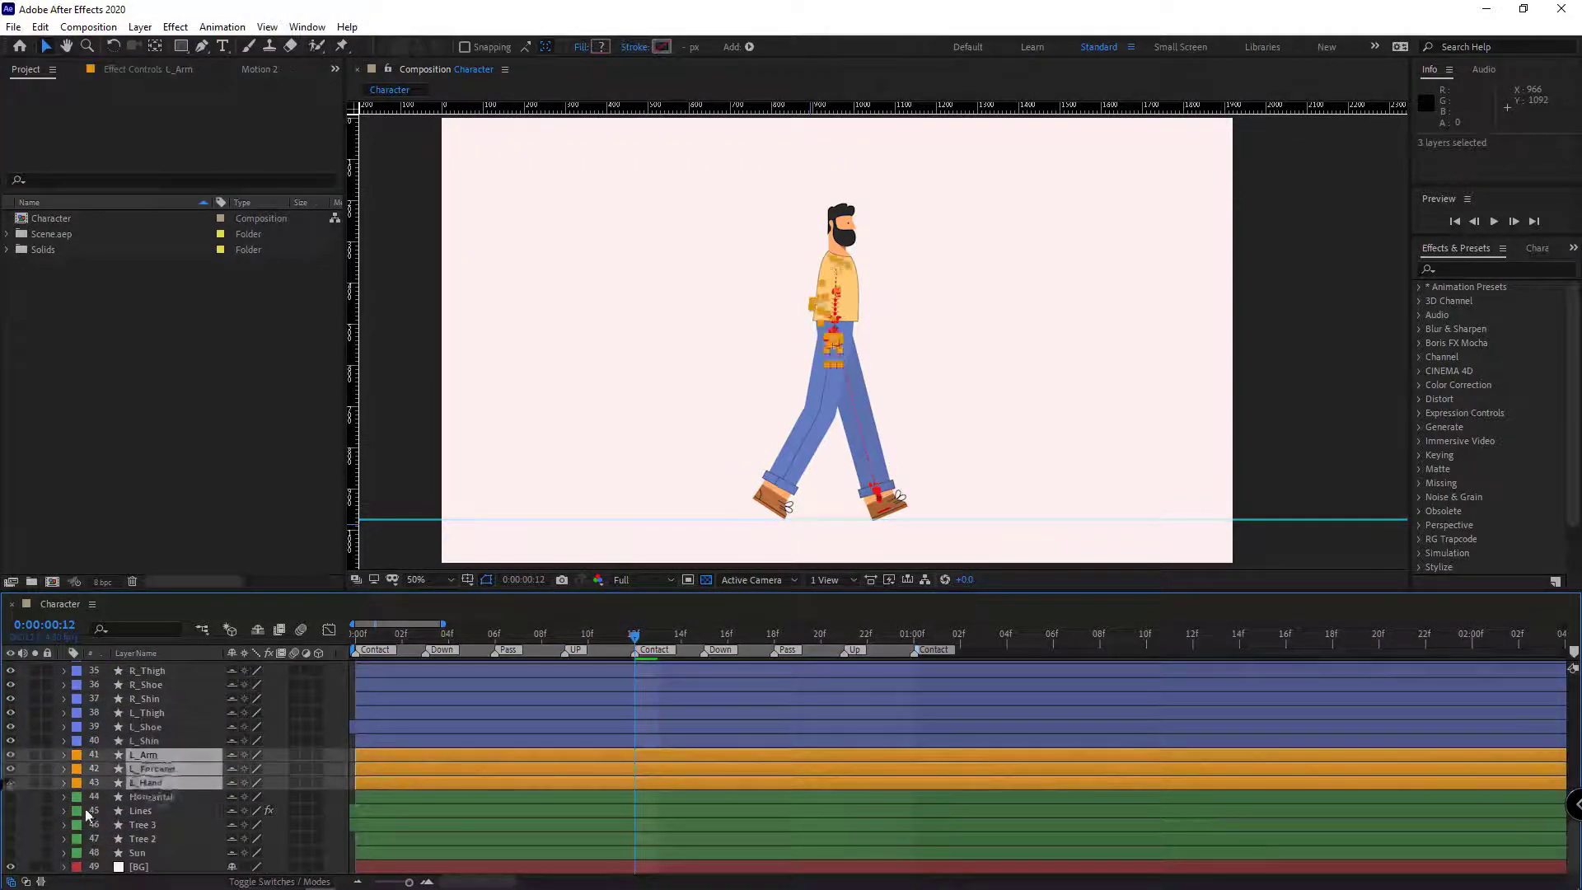
scroll(116, 797, up, 3)
click(146, 715)
shift+click(149, 741)
click(10, 741)
scroll(233, 725, up, 10)
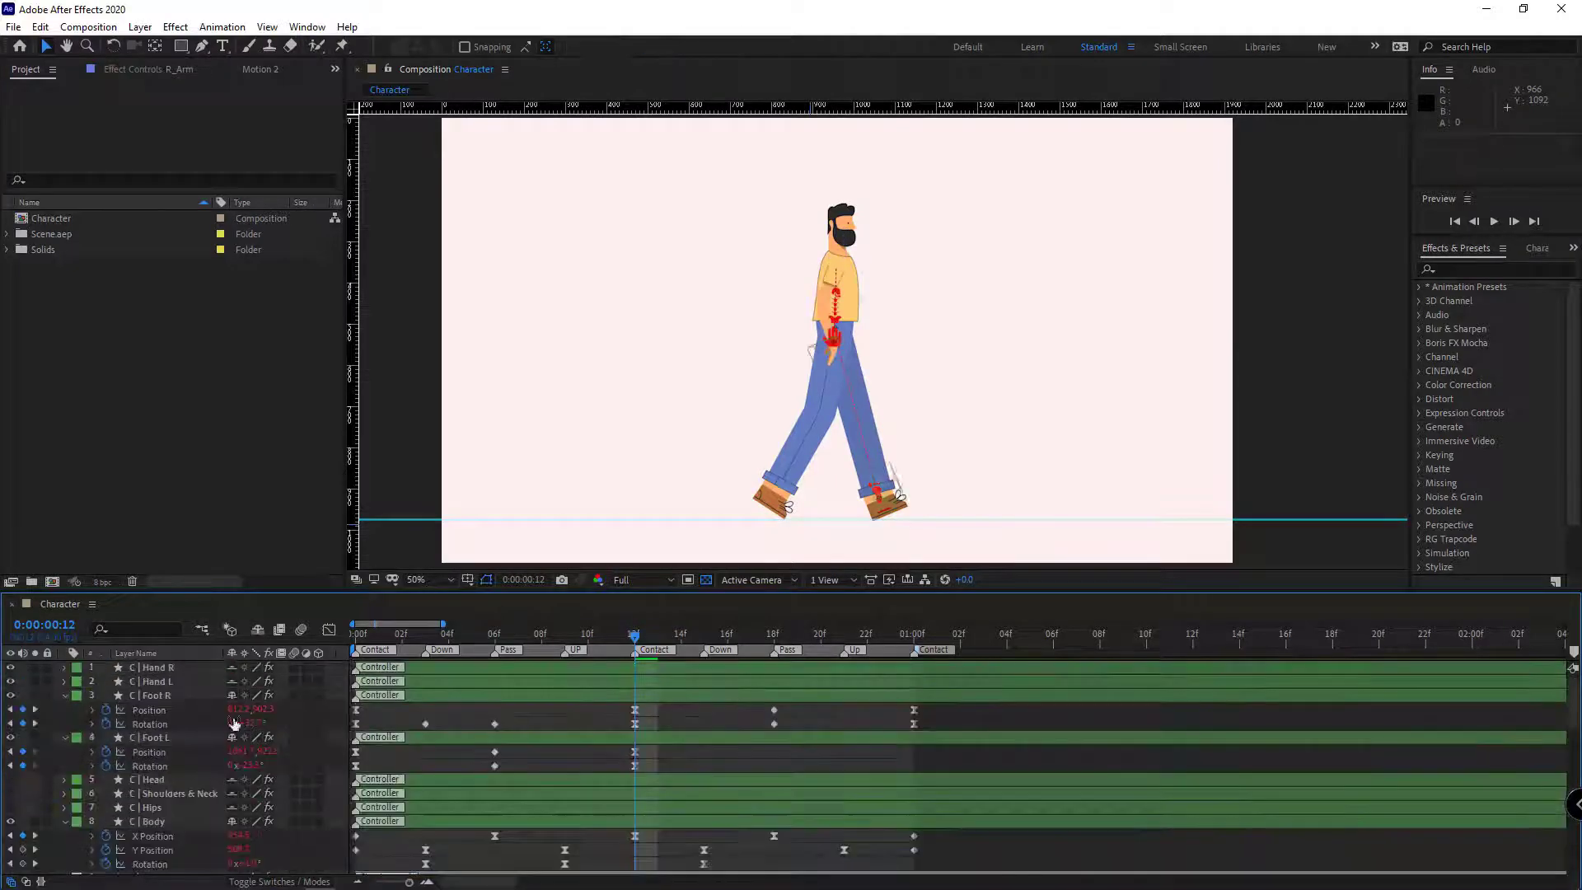
click(258, 630)
Switch off IK on C | Hand R, expand its FK controls, and briefly test the Upper rotation, undoing the test
click(152, 668)
click(132, 70)
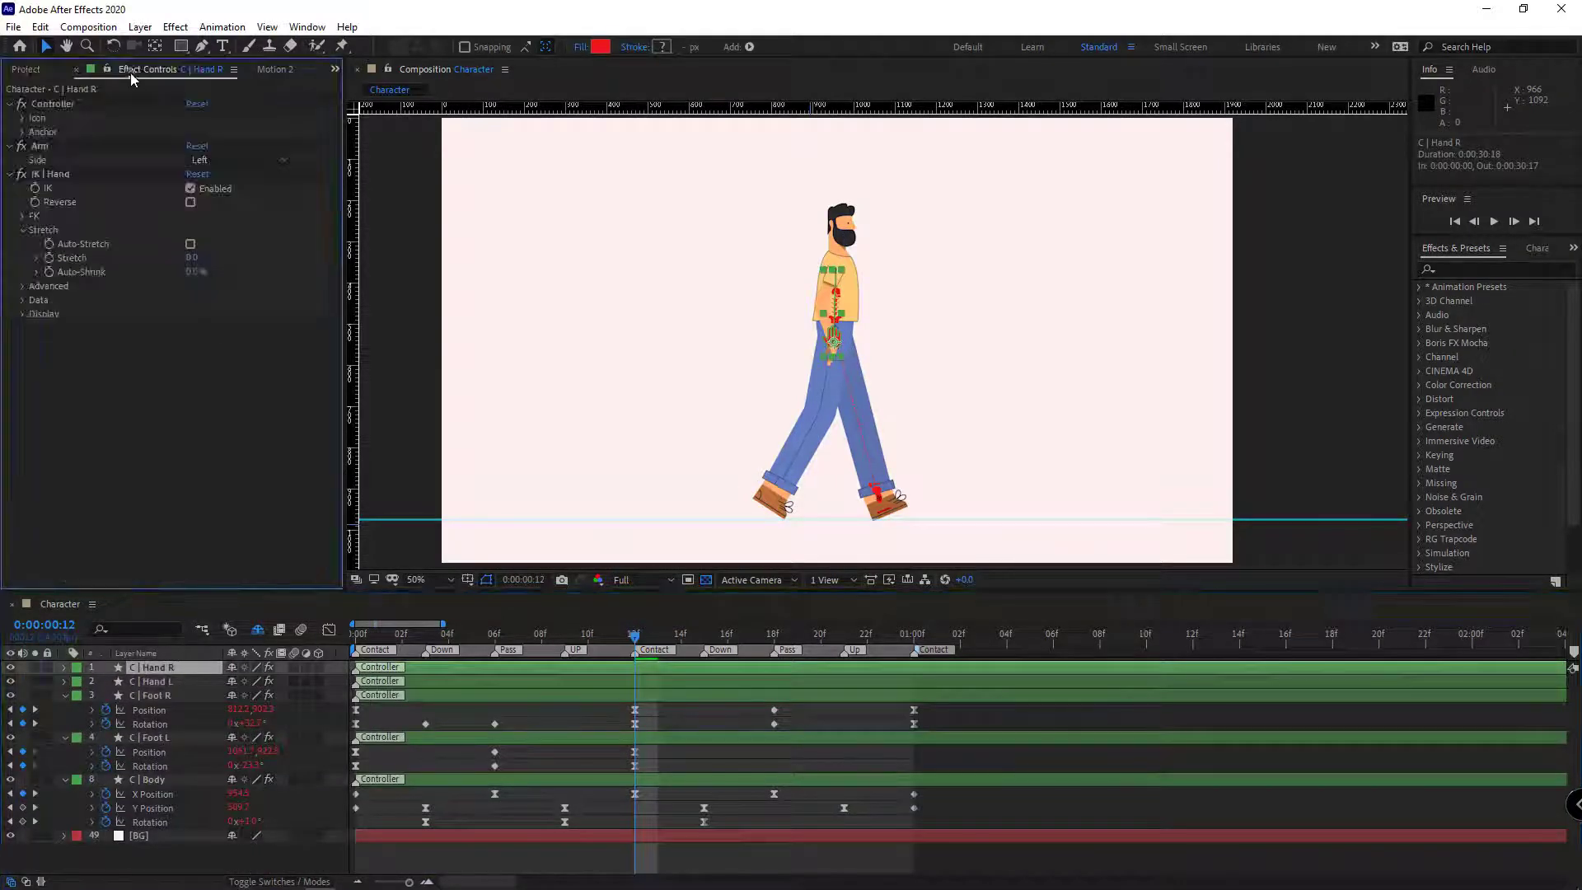
click(190, 189)
click(22, 218)
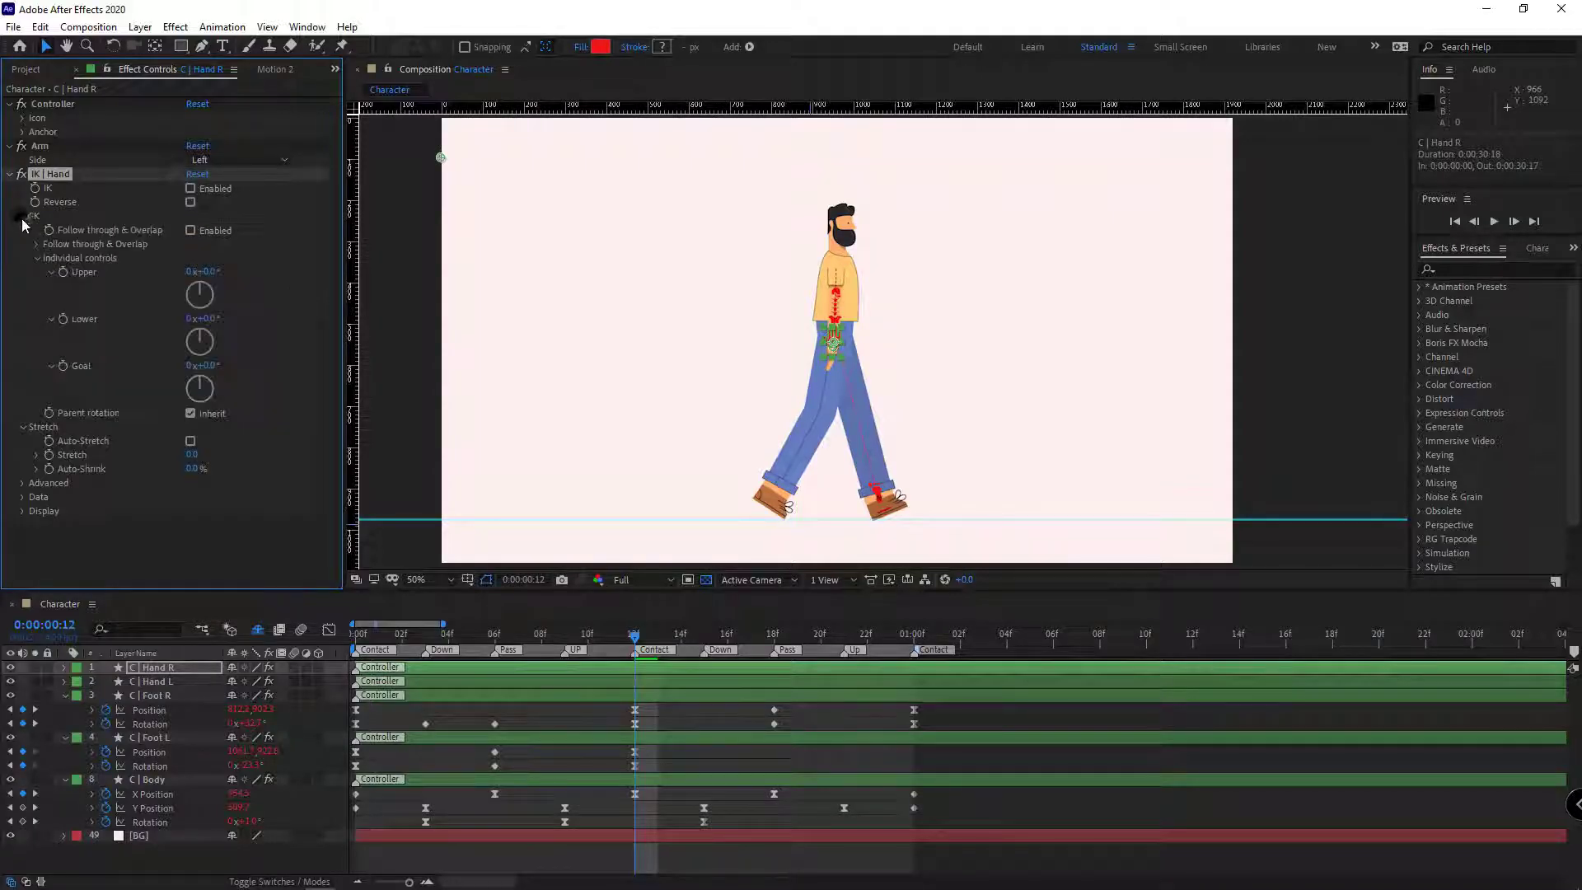
drag(214, 278, 163, 270)
key(ctrl+z)
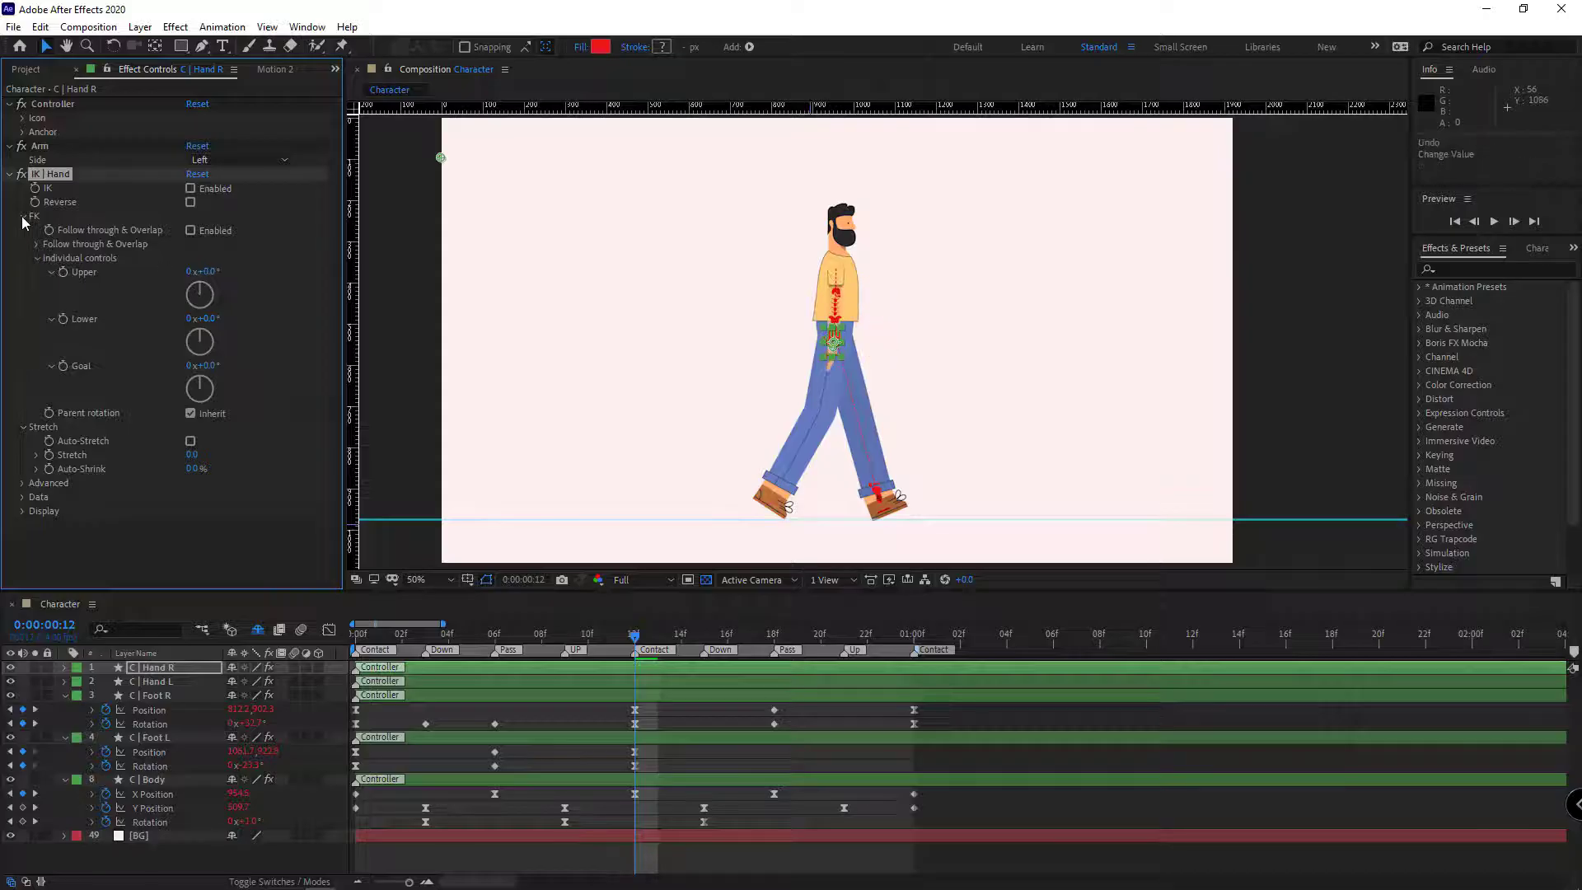
Keyframe Upper, Lower and Goal of C | Hand R at frame 0, swinging the arm back with Upper at 26.8°
click(64, 272)
key(u)
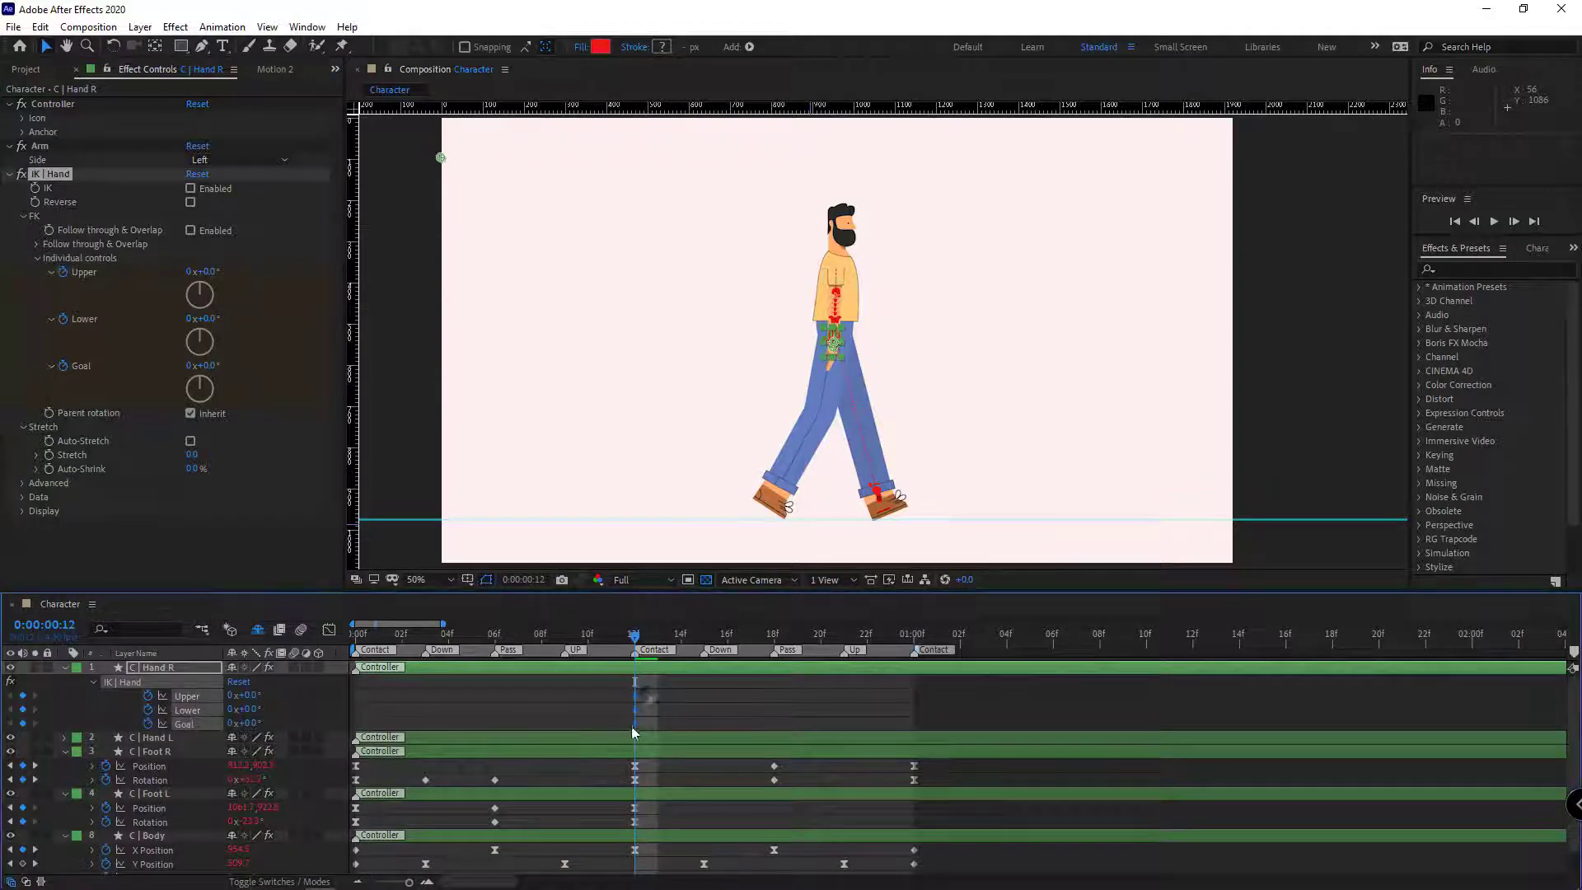
click(645, 717)
key(Home)
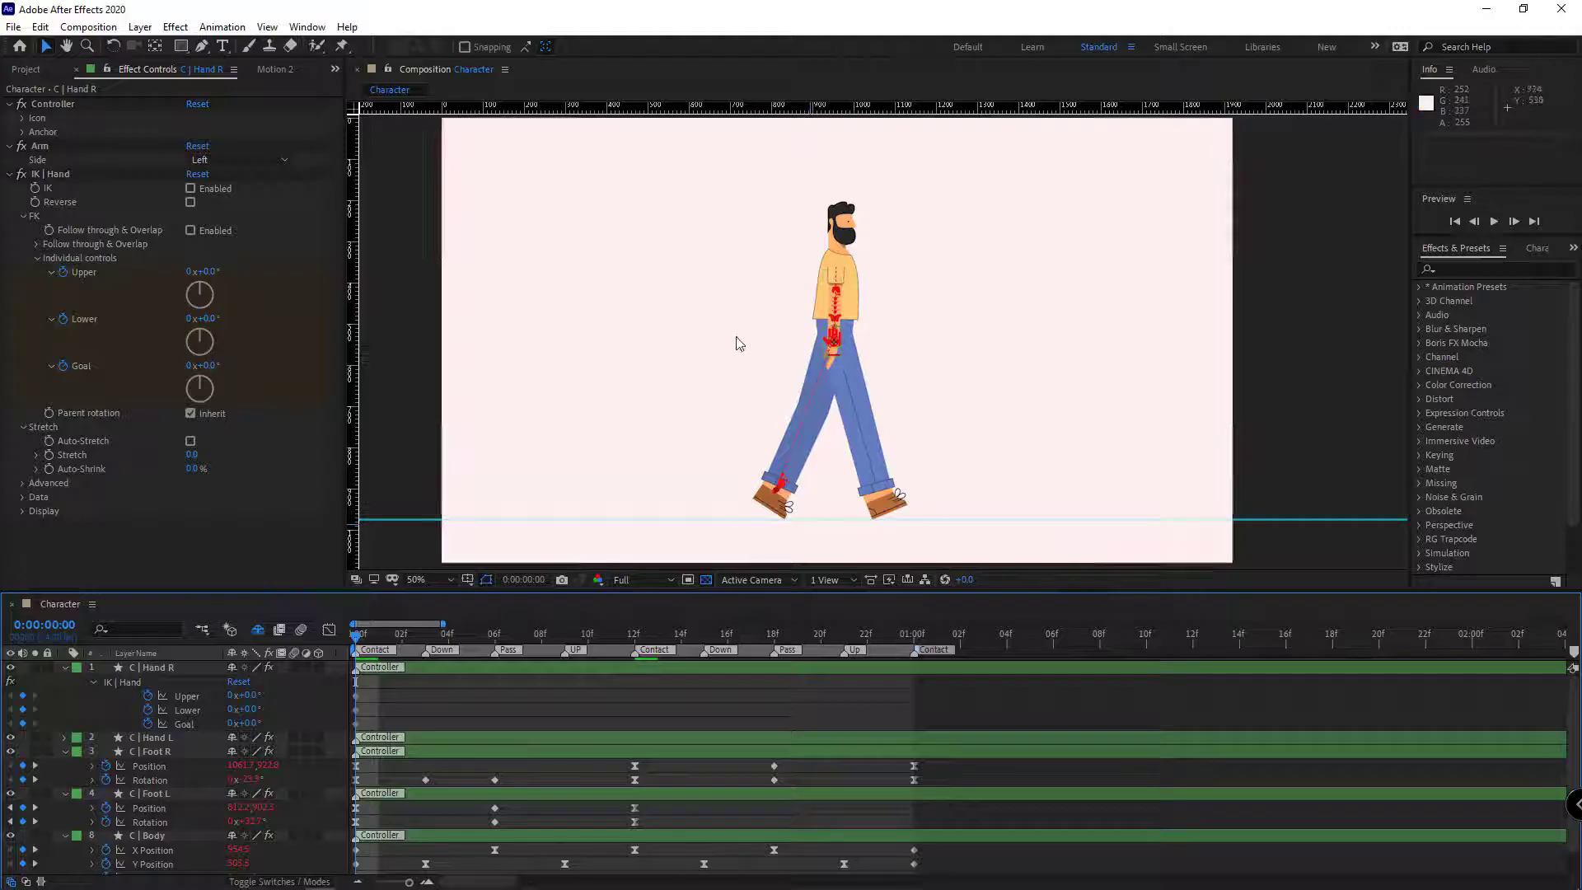
drag(213, 292, 216, 272)
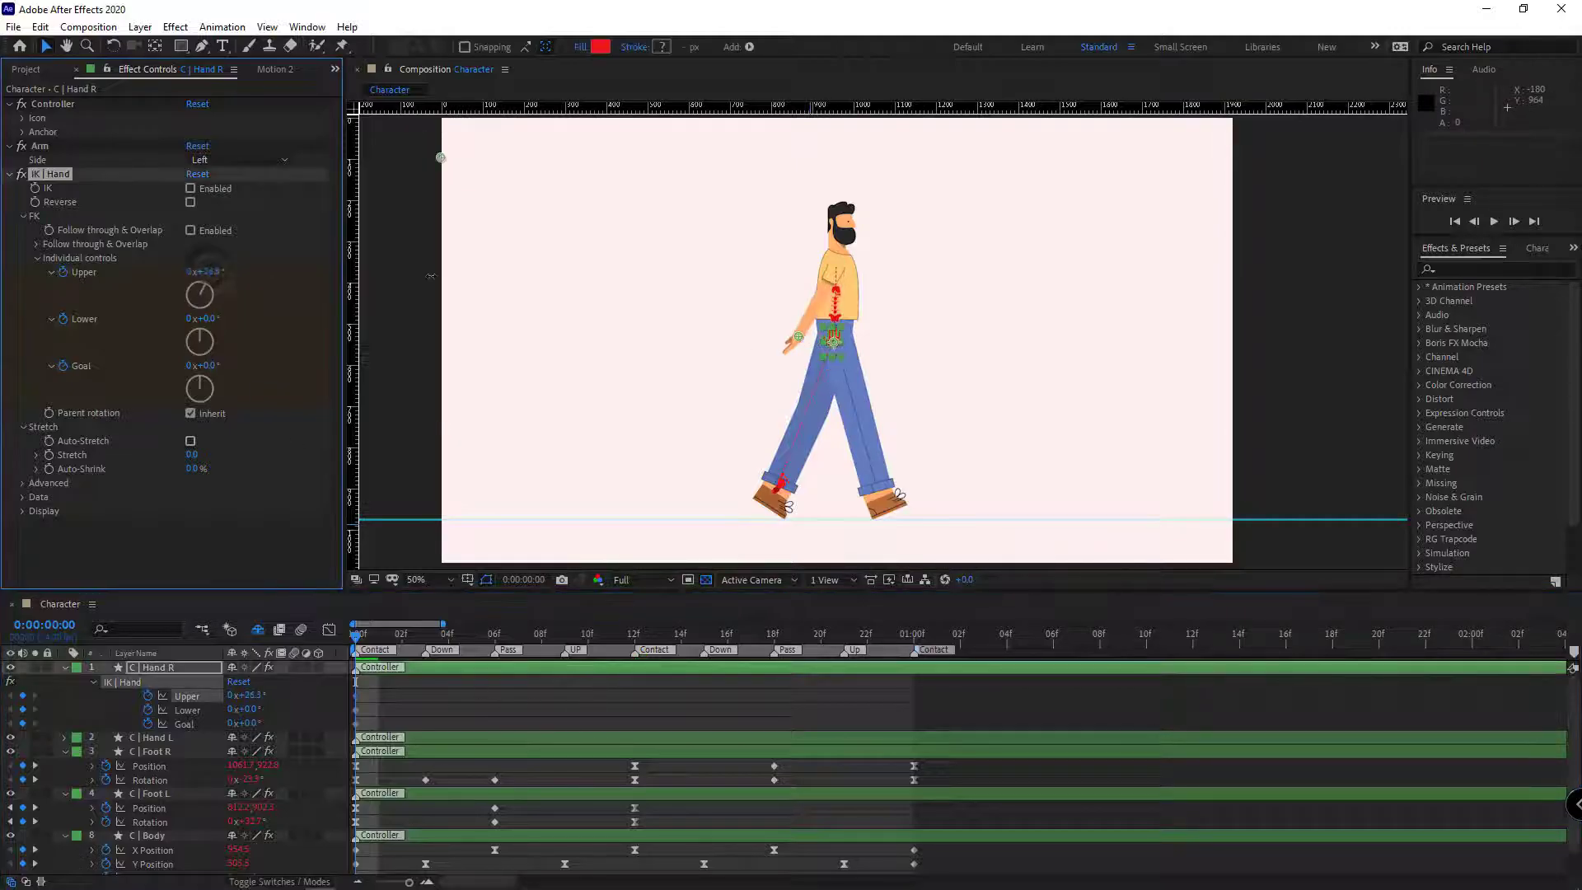
Swing C | Hand R forward at frame 12 with Upper -32.2°, Lower -19.0° and Goal -36.0°, and copy the frame 0 keyframes to 0:00:01:00
click(628, 635)
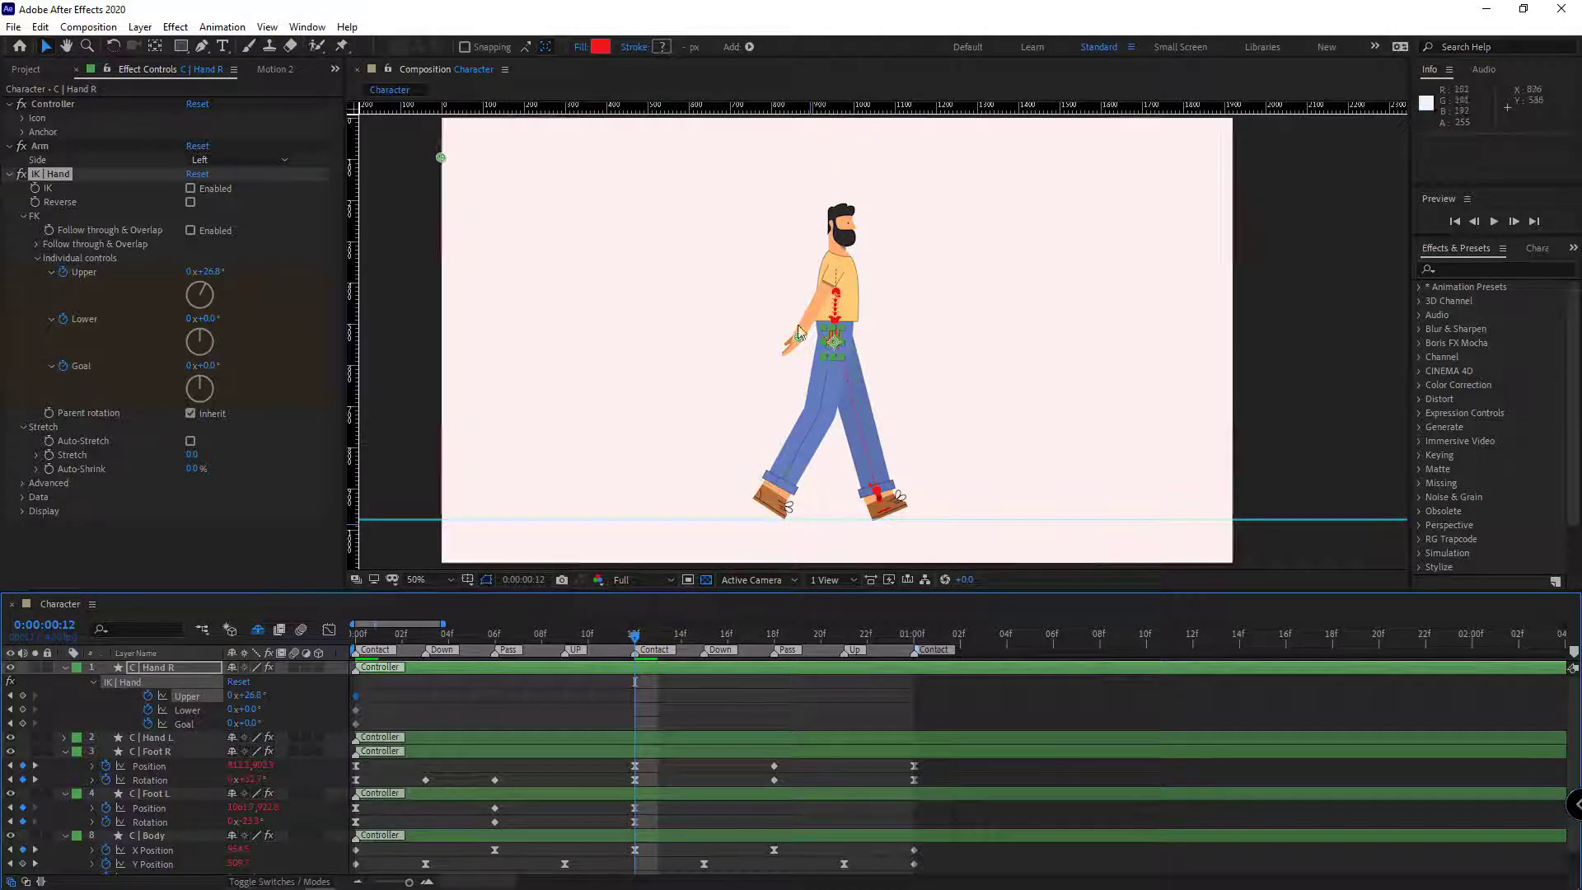
drag(212, 274, 195, 365)
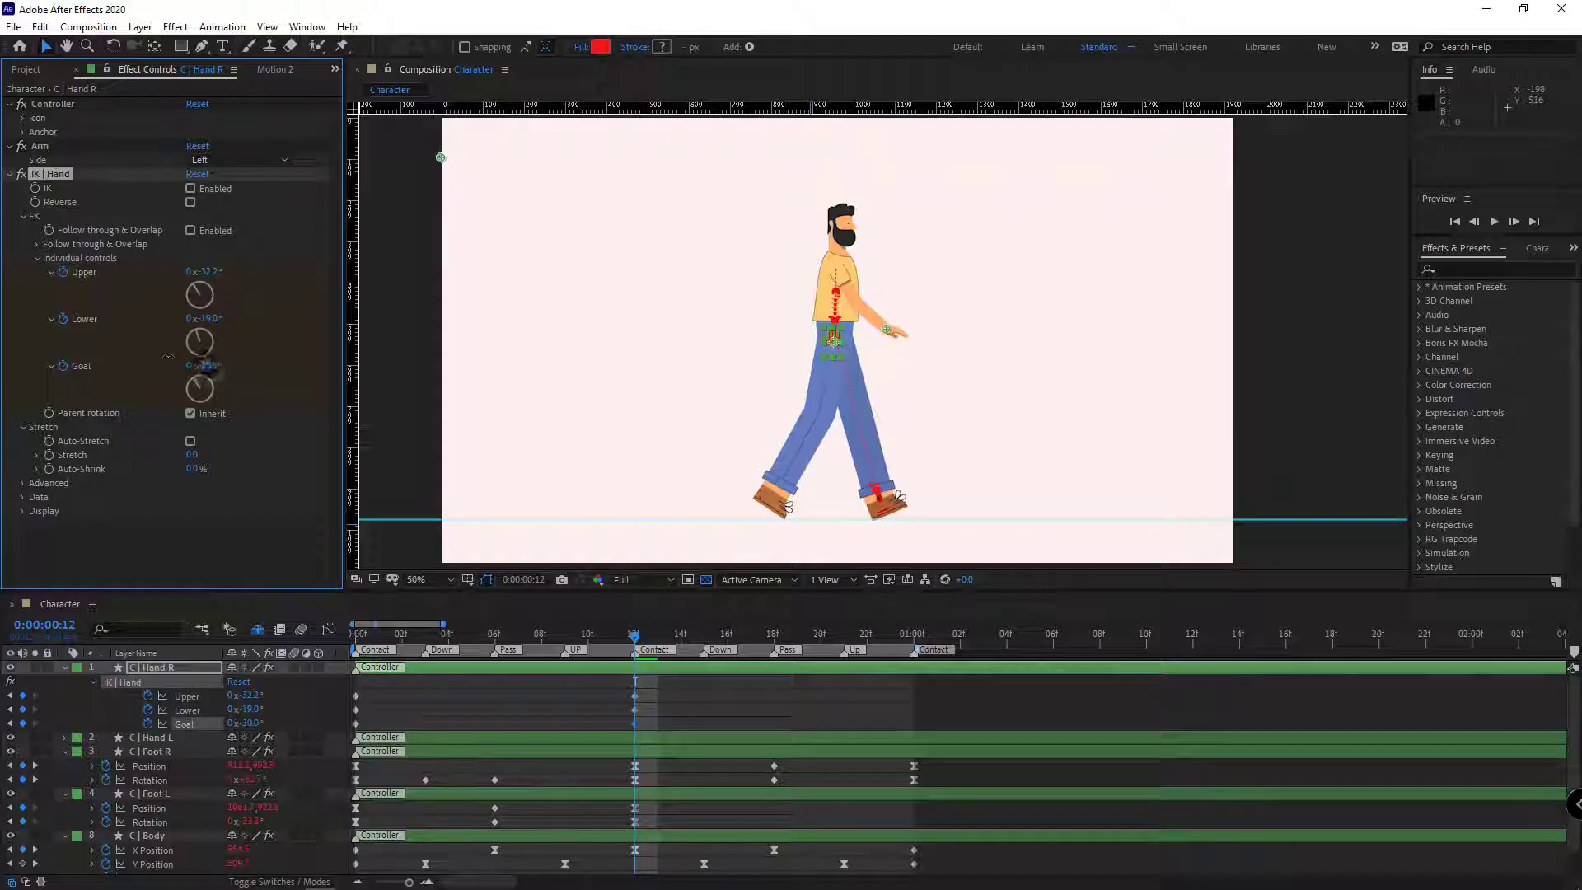
click(911, 636)
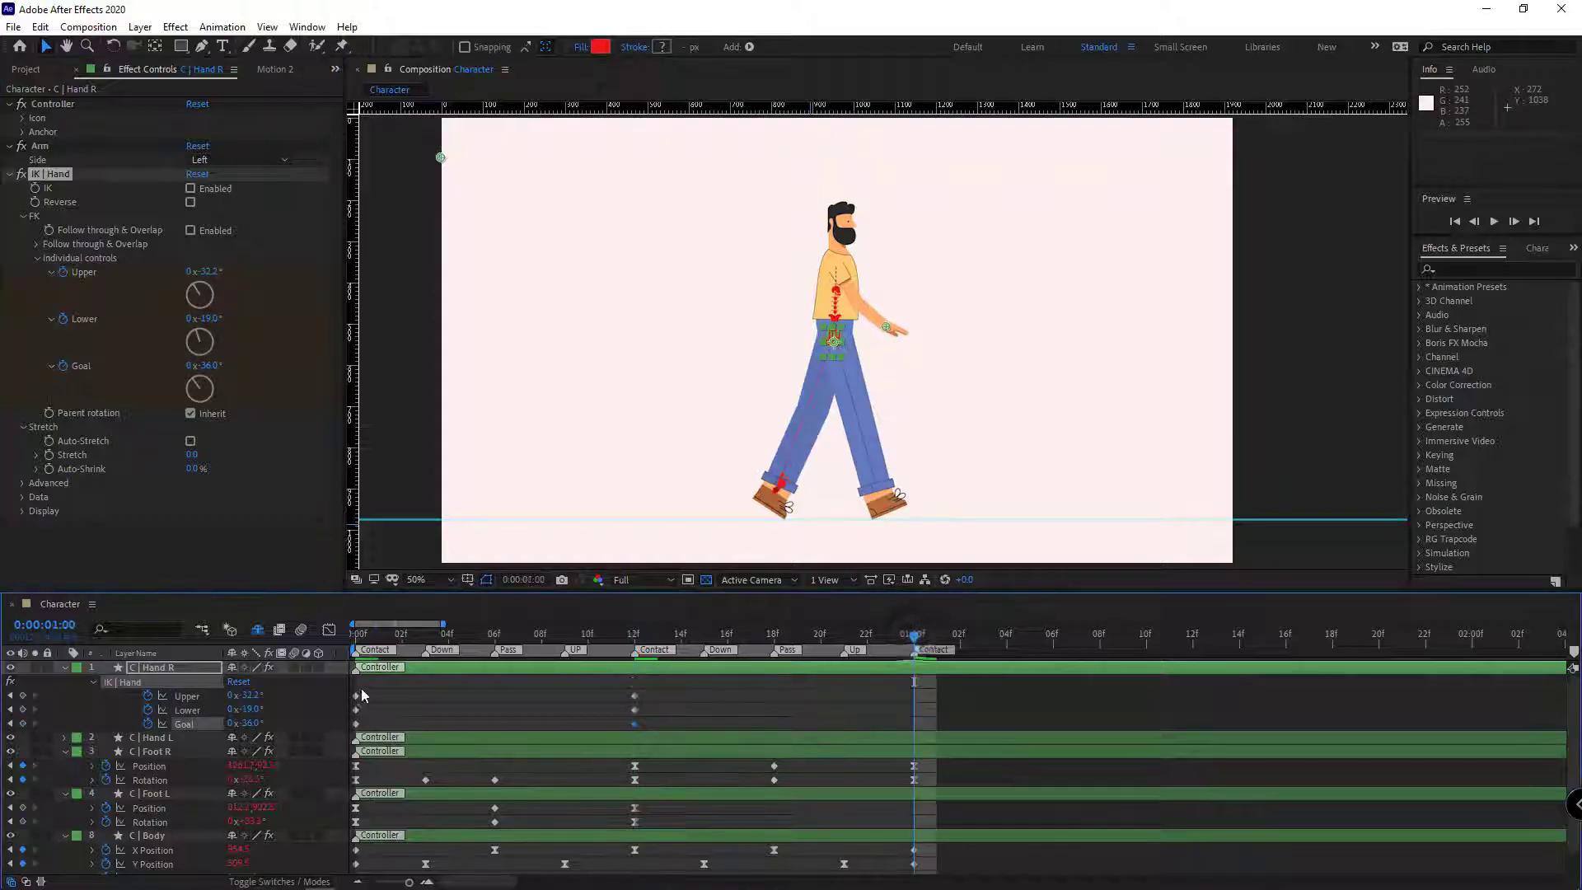
key(ctrl+v)
click(770, 714)
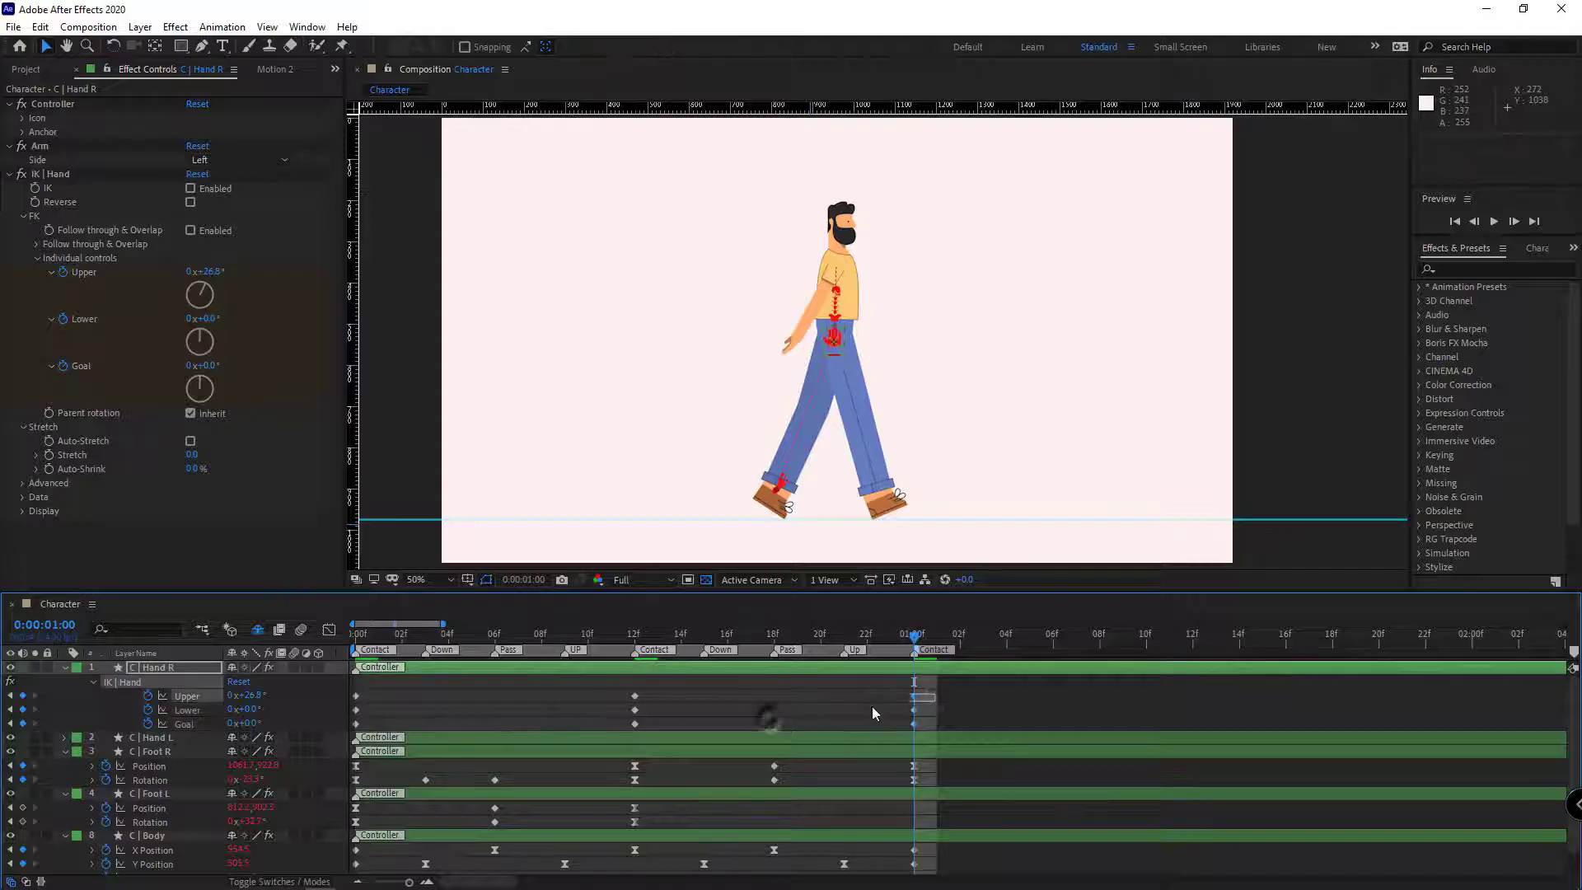
Apply Easy Ease to all Upper, Lower and Goal keyframes of C | Hand R
drag(941, 688, 349, 730)
right_click(356, 723)
mouse_move(461, 716)
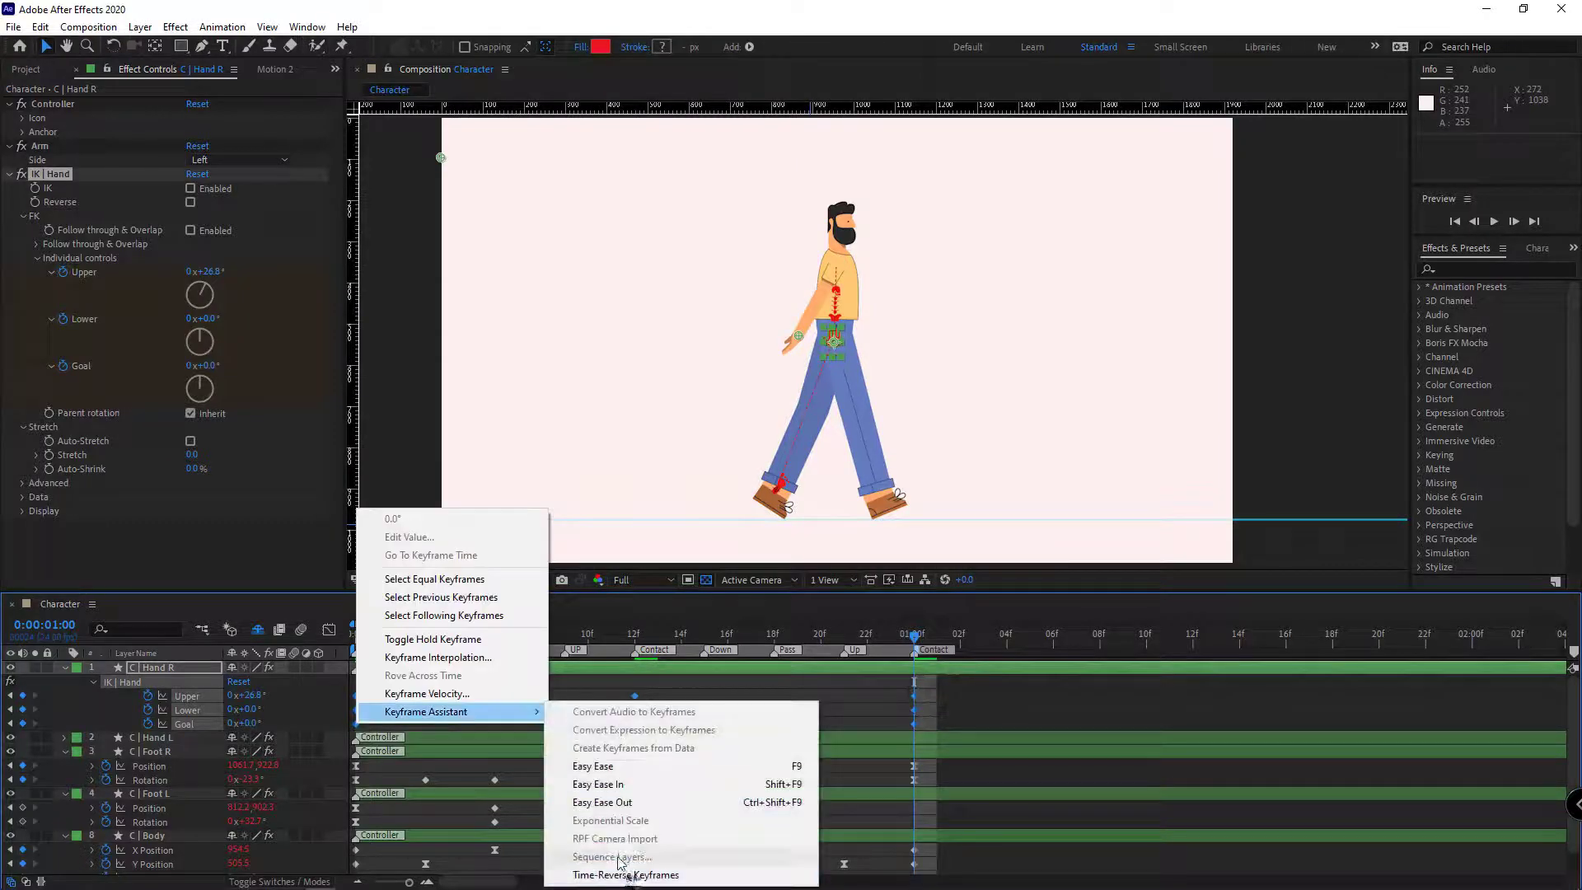
click(593, 784)
Copy the expression from C | Foot R's Position to the Goal, Lower and Upper properties of C | Hand R
right_click(149, 765)
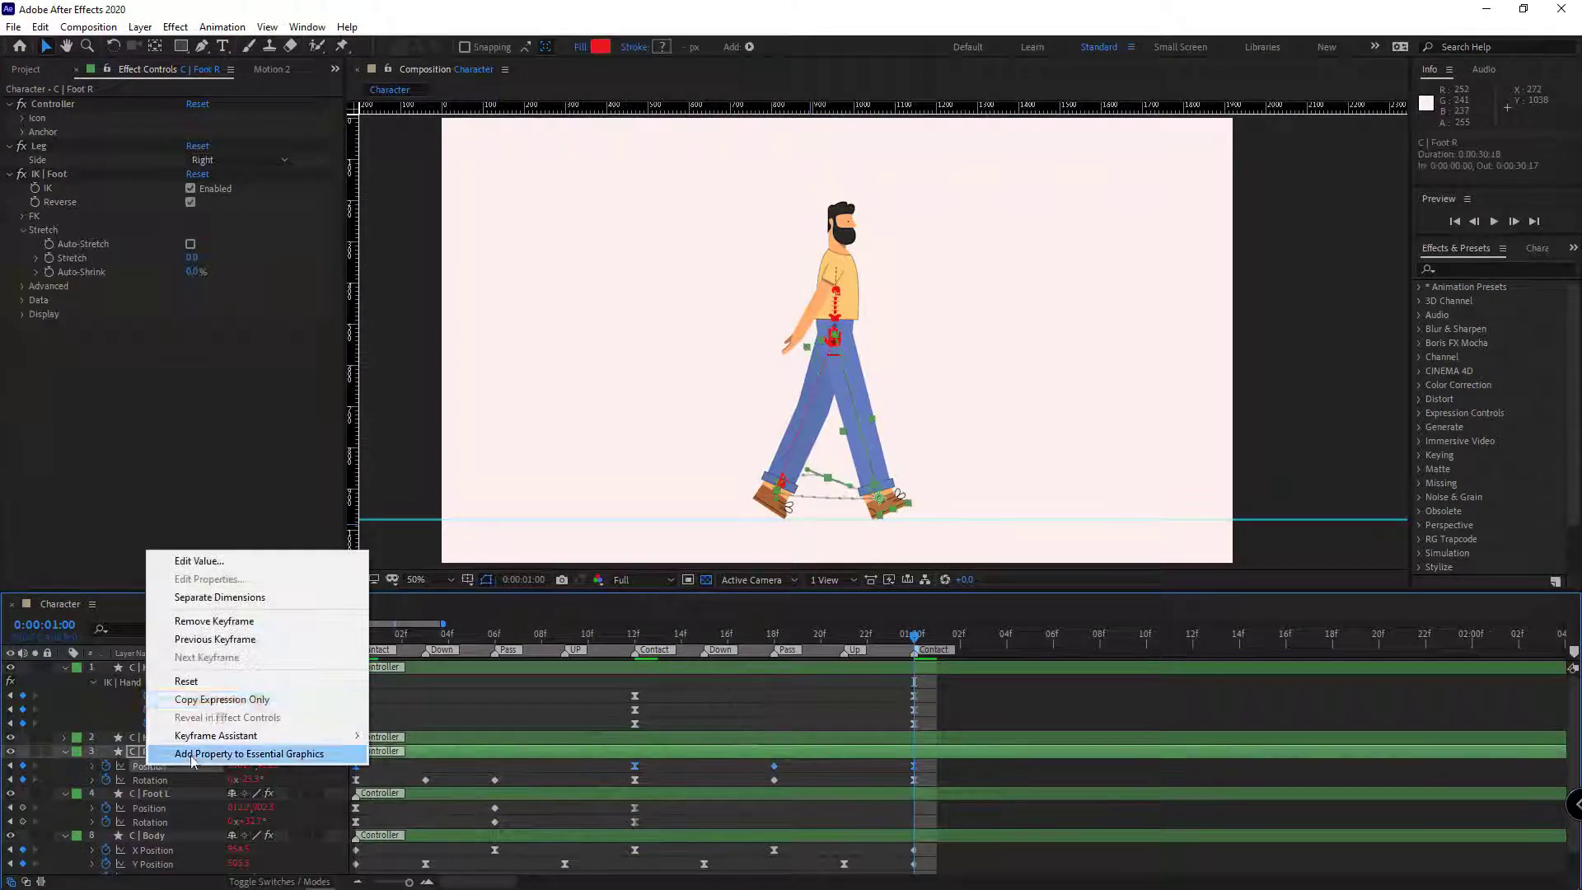
click(213, 704)
click(186, 724)
key(ctrl+v)
click(190, 710)
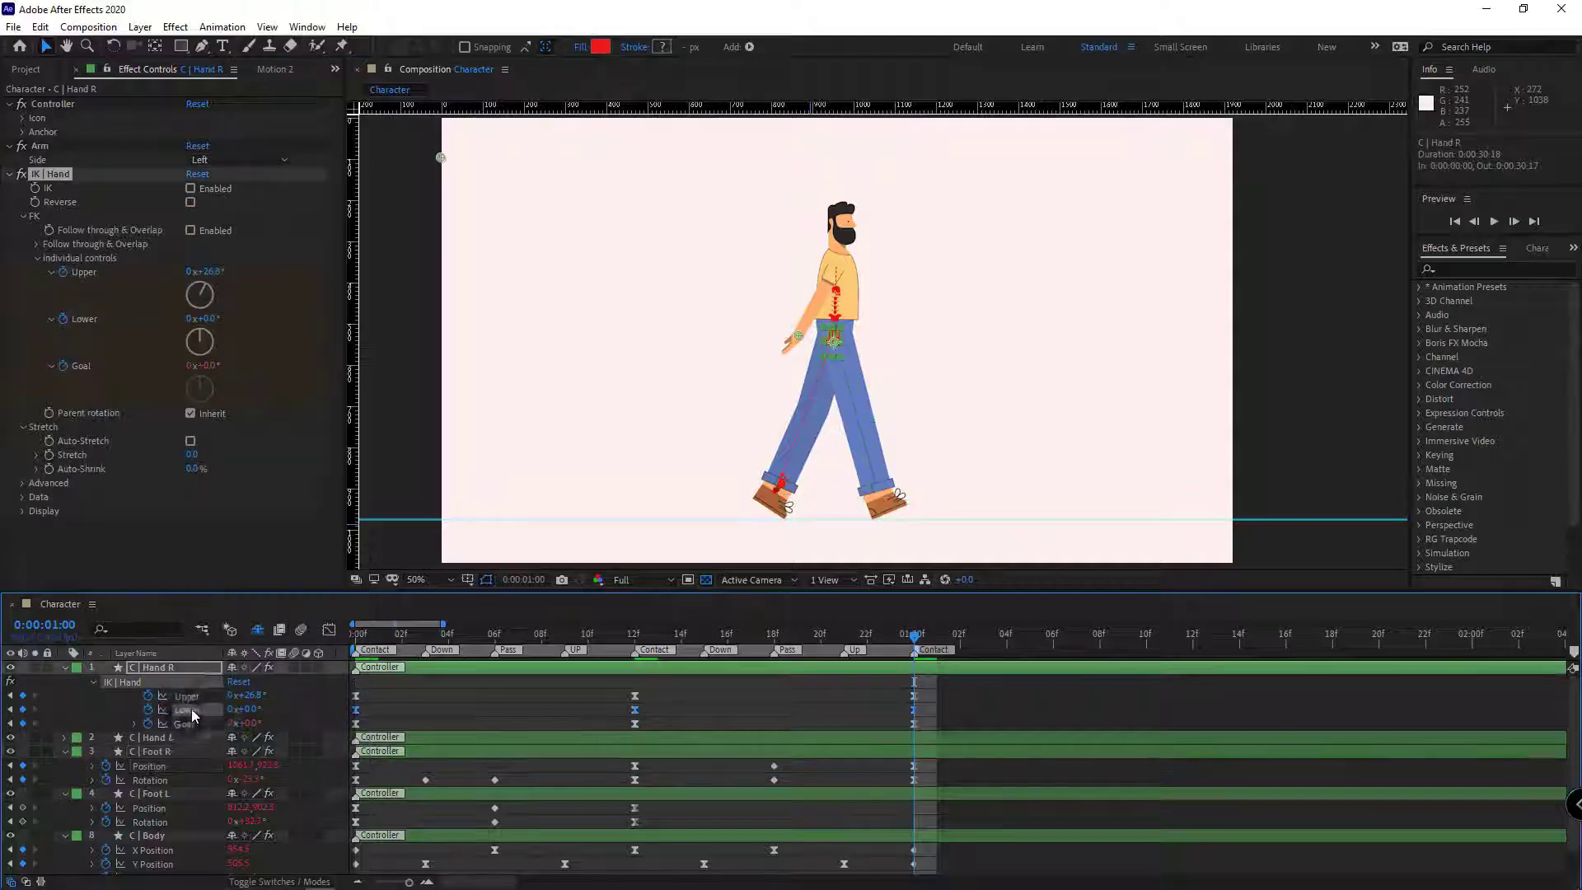
key(ctrl+v)
click(191, 697)
key(ctrl+v)
Delay C | Hand R's Lower keyframes by 2 frames and its Goal keyframes by 4 frames relative to Upper
click(547, 716)
drag(945, 707, 407, 714)
drag(998, 718, 386, 735)
drag(403, 723, 428, 722)
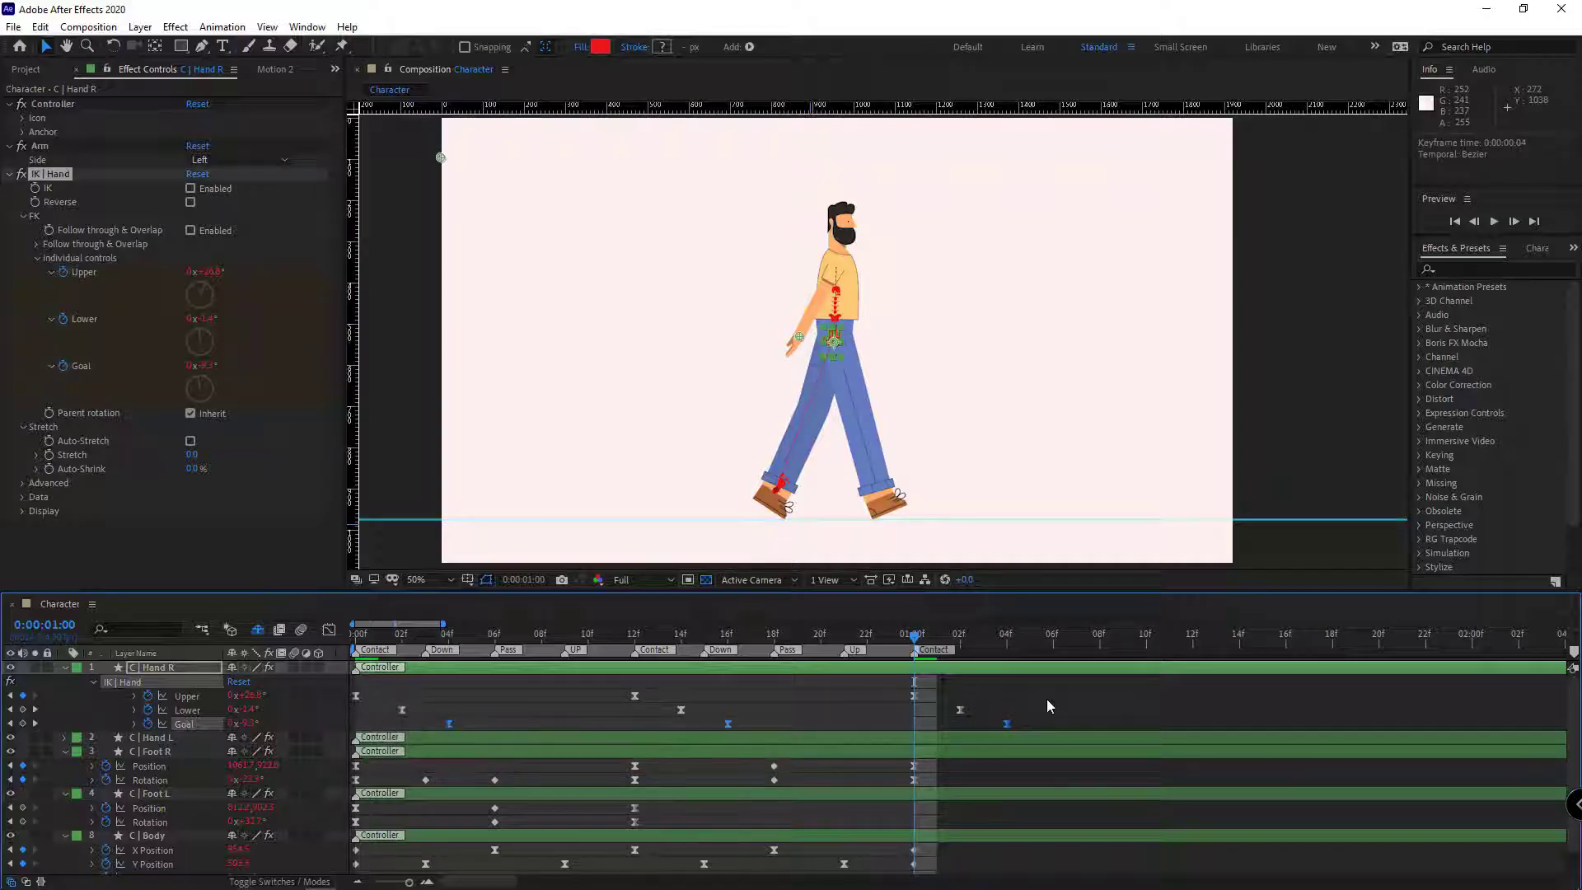
Shift all C | Hand R keyframes 24 frames earlier so the last ones sit on frames 0, 2 and 4, and preview the walk
drag(1051, 687, 350, 729)
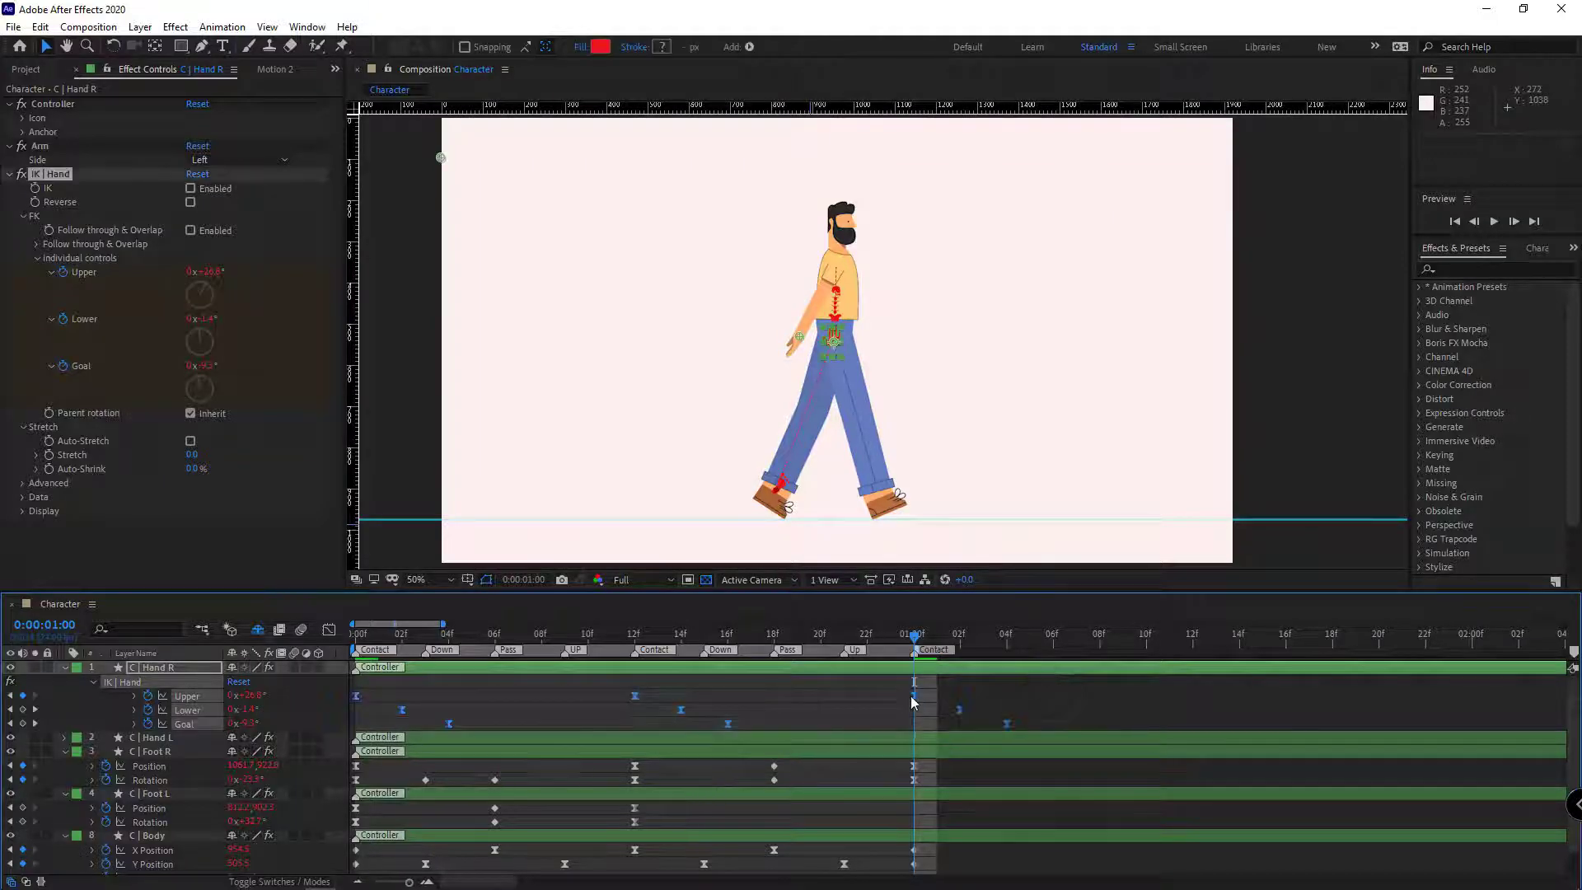
drag(916, 700, 348, 698)
click(68, 716)
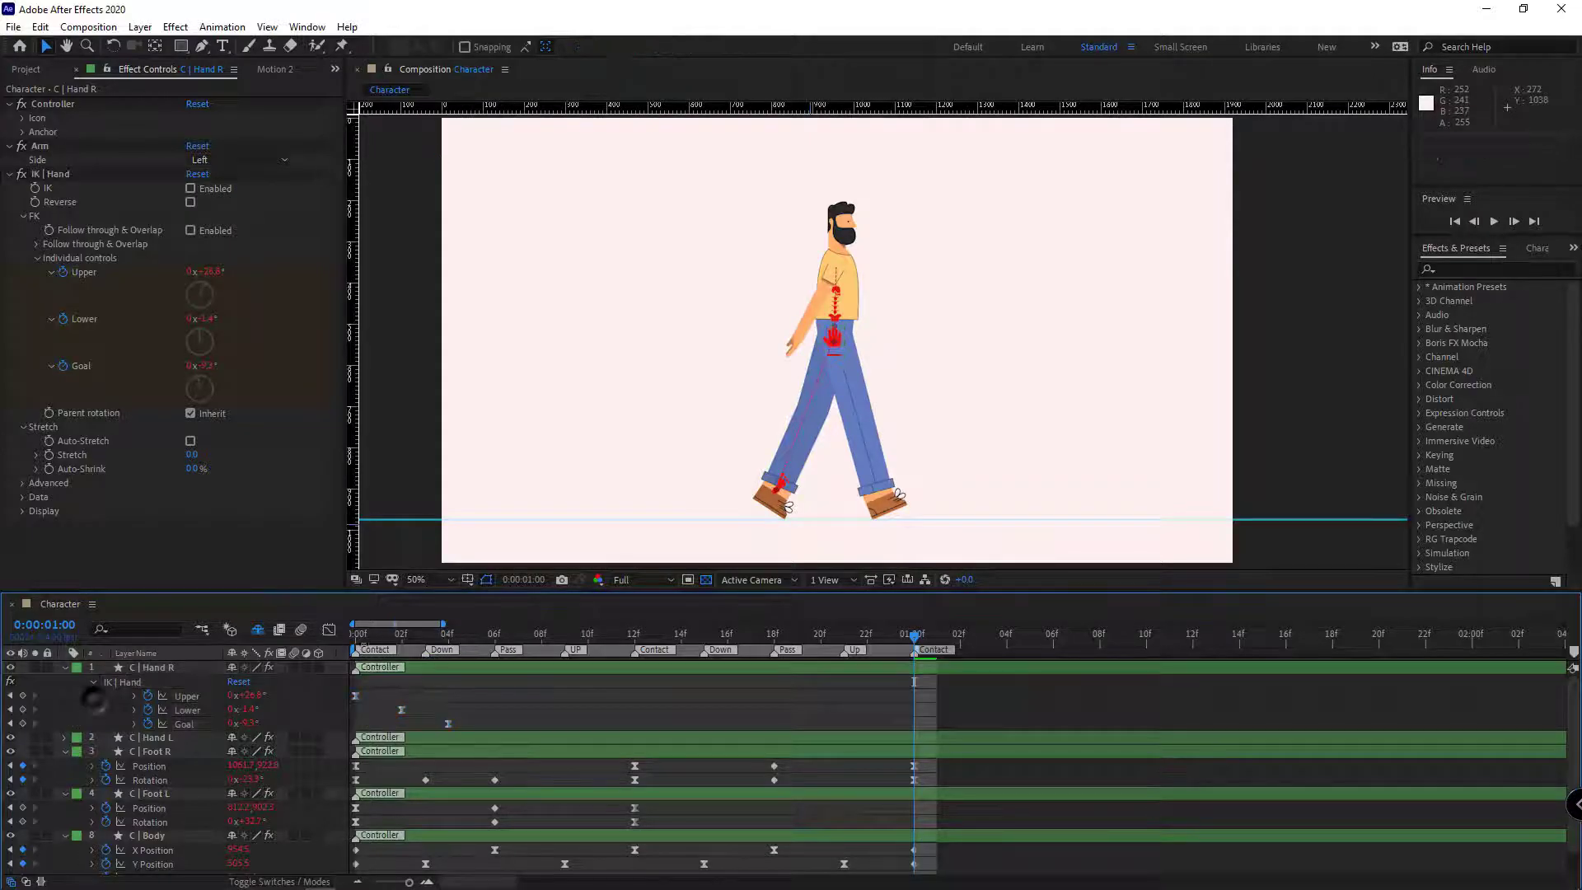
key(Home)
key(space)
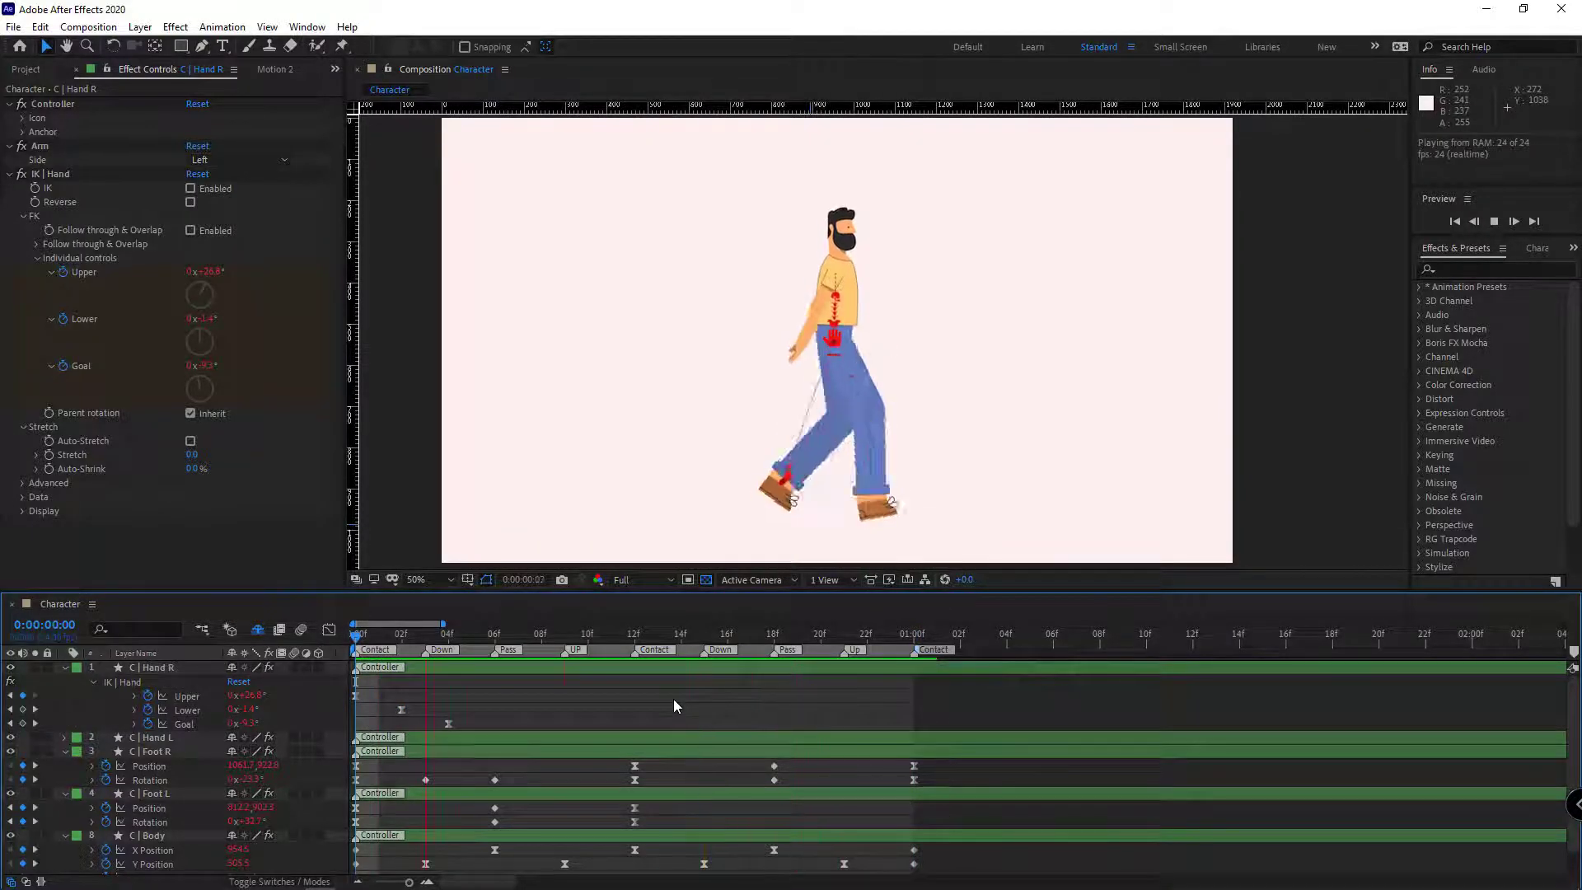
key(space)
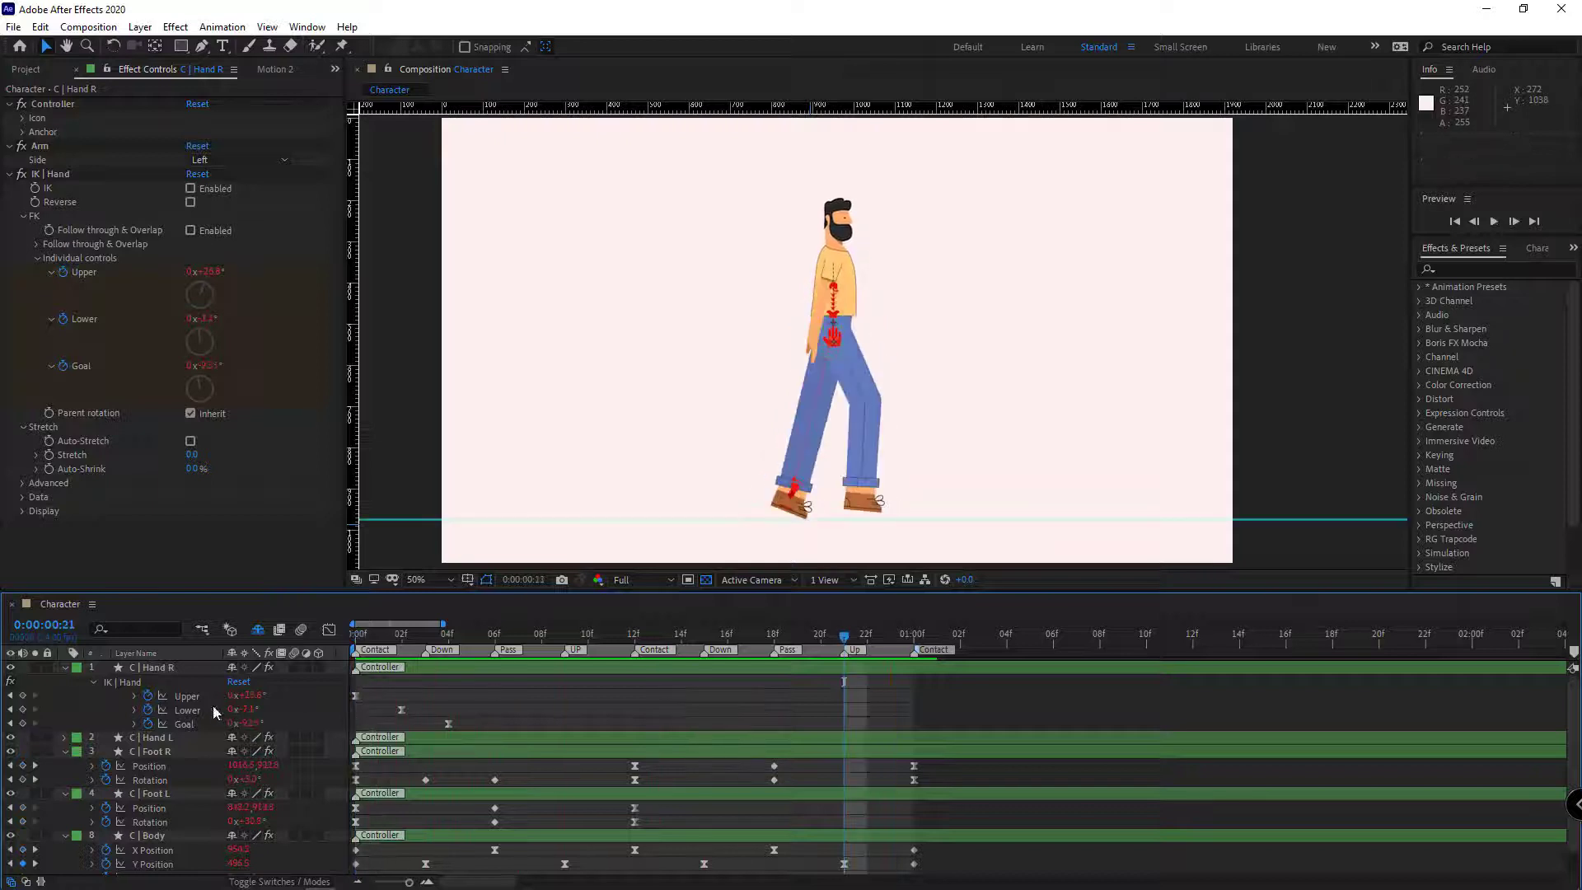
Switch off IK on C | Hand L and paste C | Hand R's Upper, Lower and Goal keyframes onto it
click(193, 699)
shift+click(191, 723)
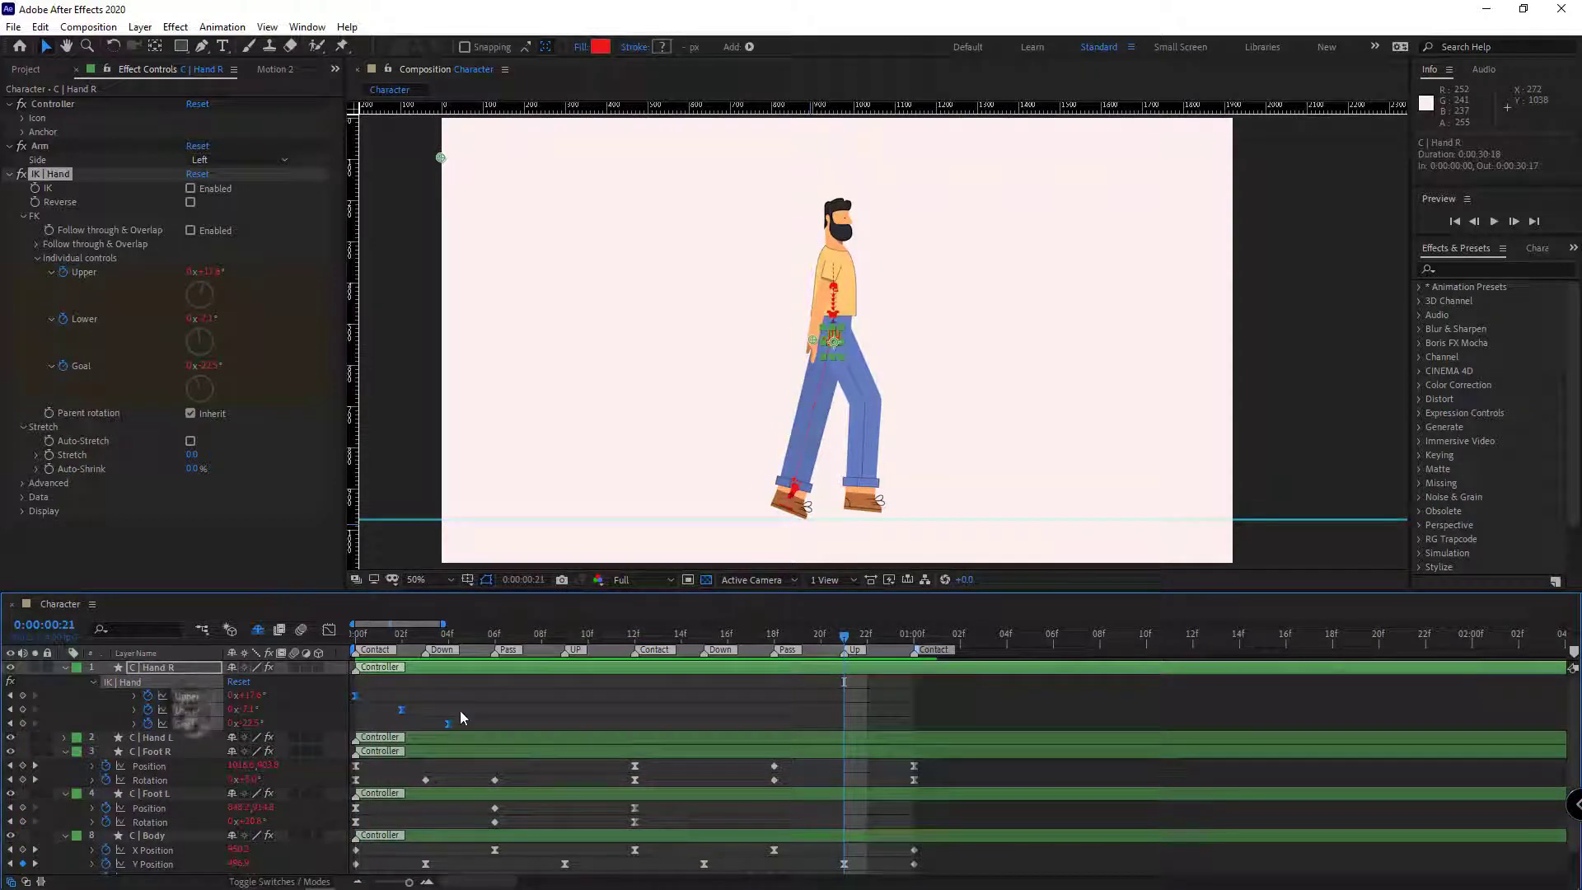
click(172, 742)
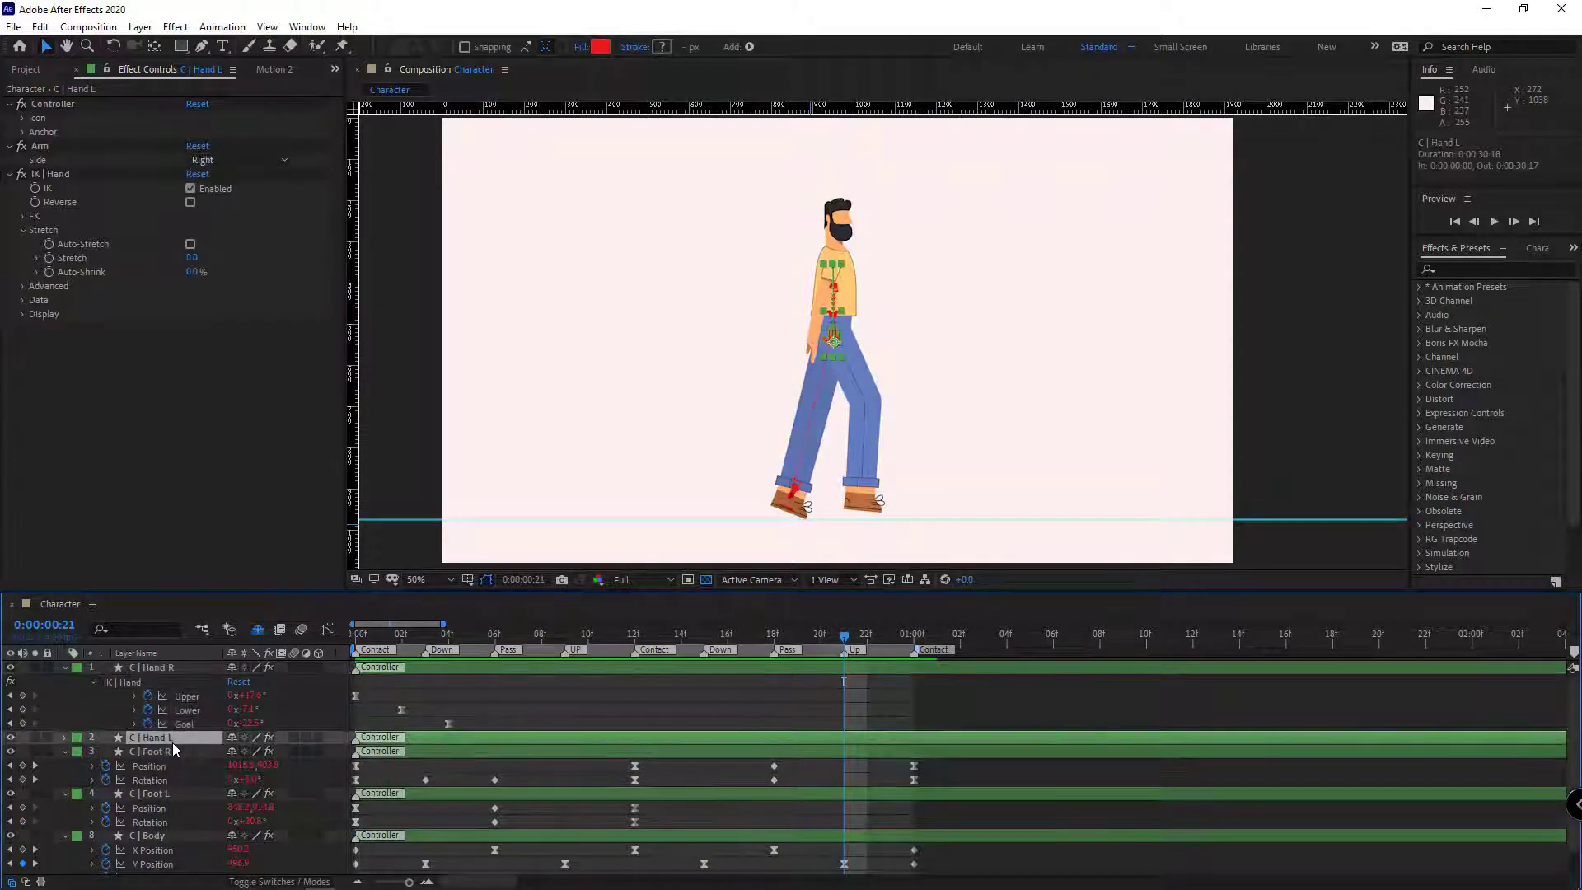
click(190, 189)
click(22, 216)
key(ctrl+v)
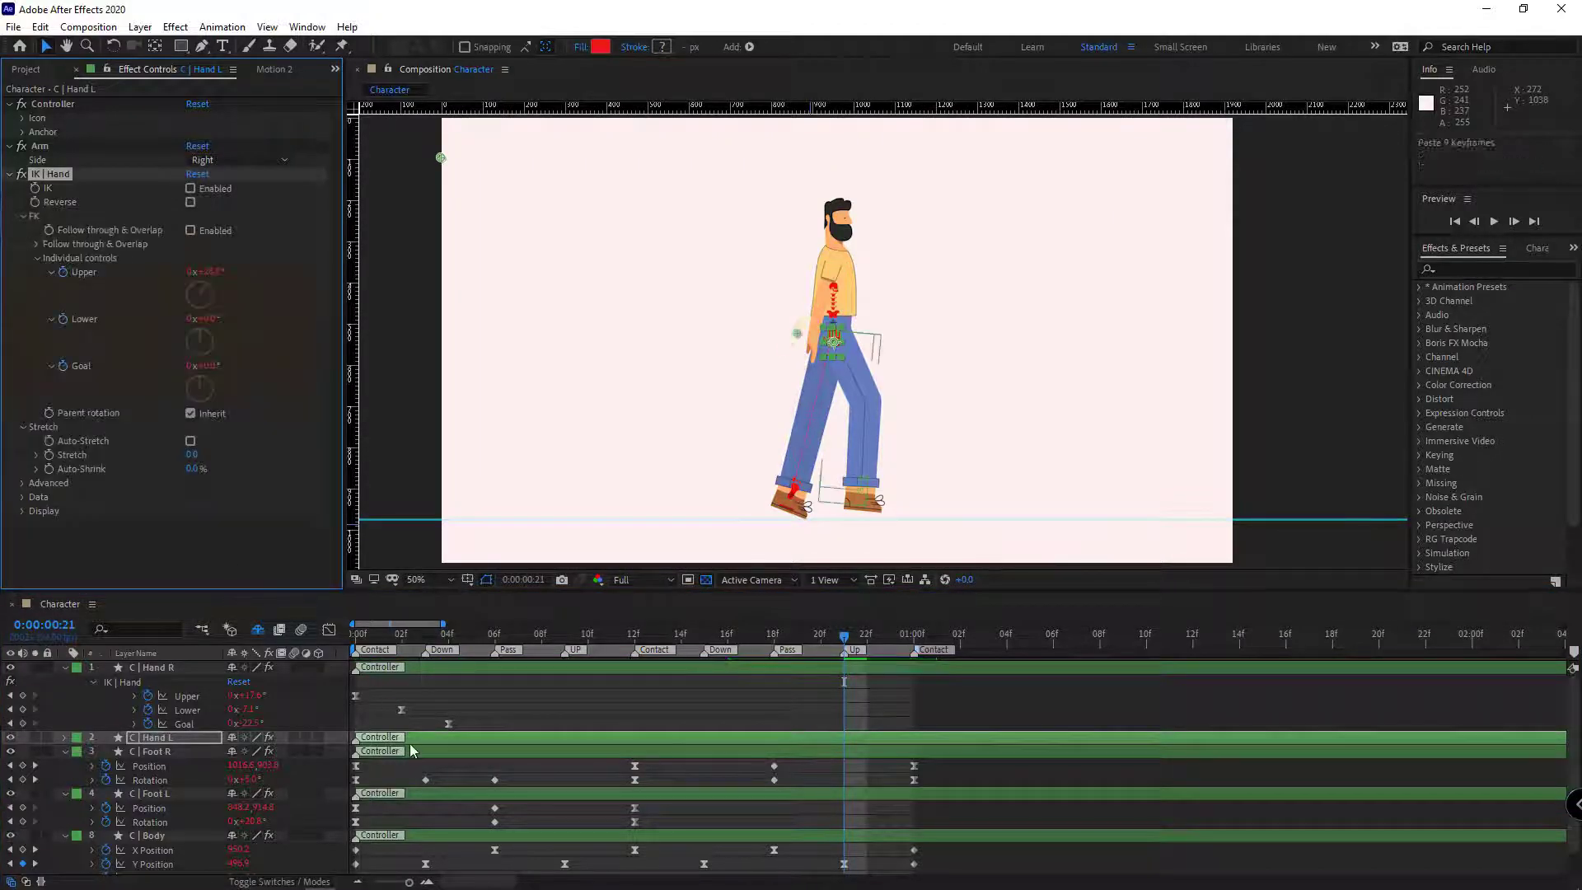
Move C | Hand L's keyframes earlier so the last Upper, Lower and Goal ones sit on frames 12, 14 and 16, and preview the walk
drag(1404, 765, 922, 776)
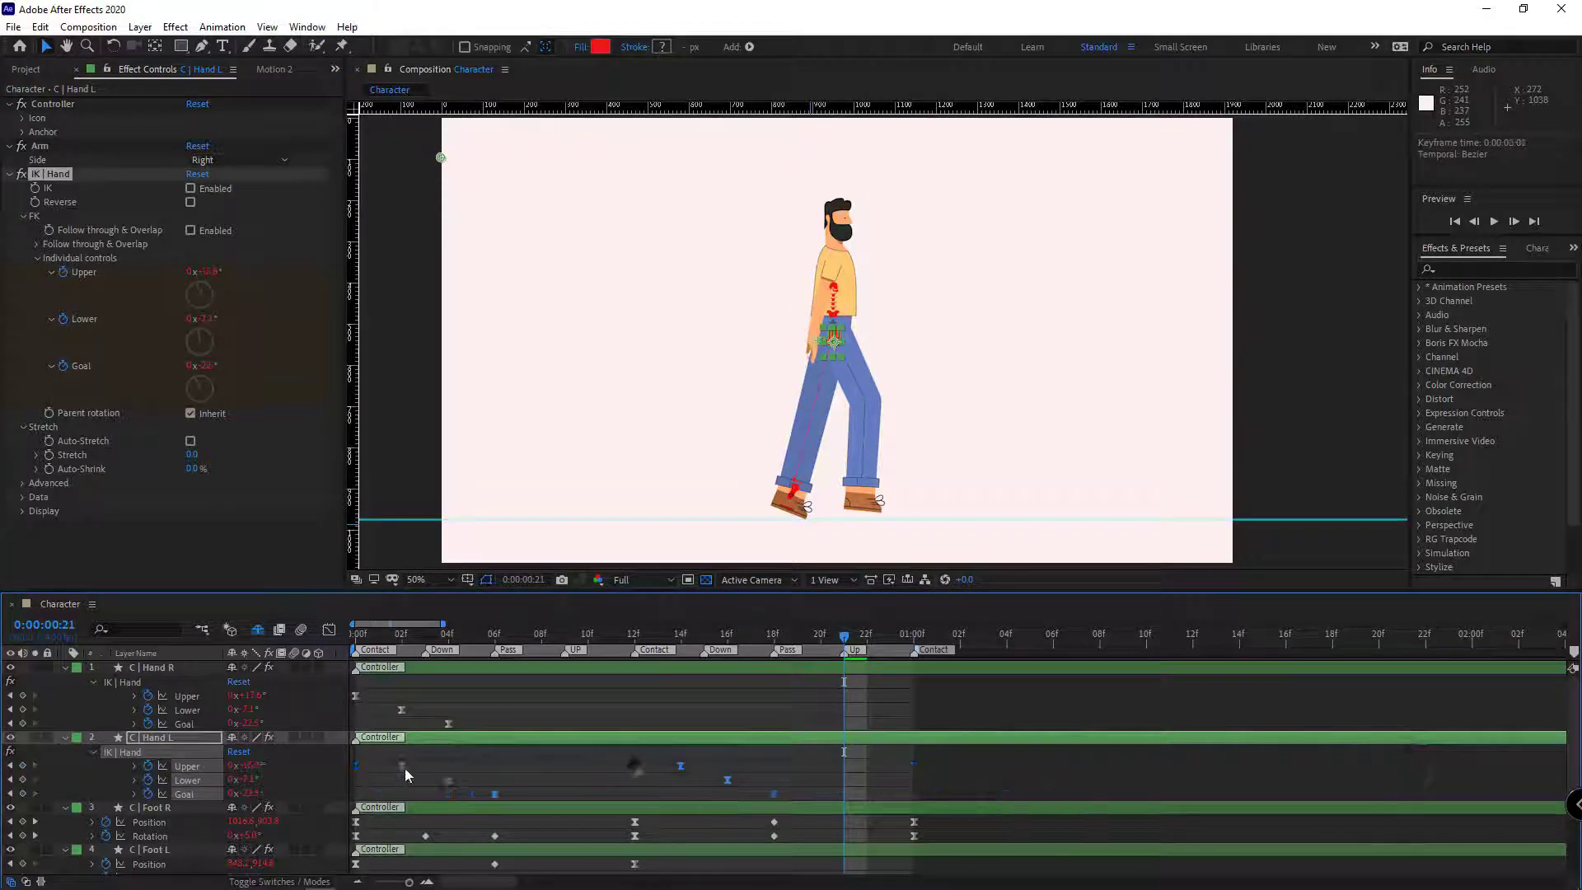
drag(405, 774, 366, 778)
key(Home)
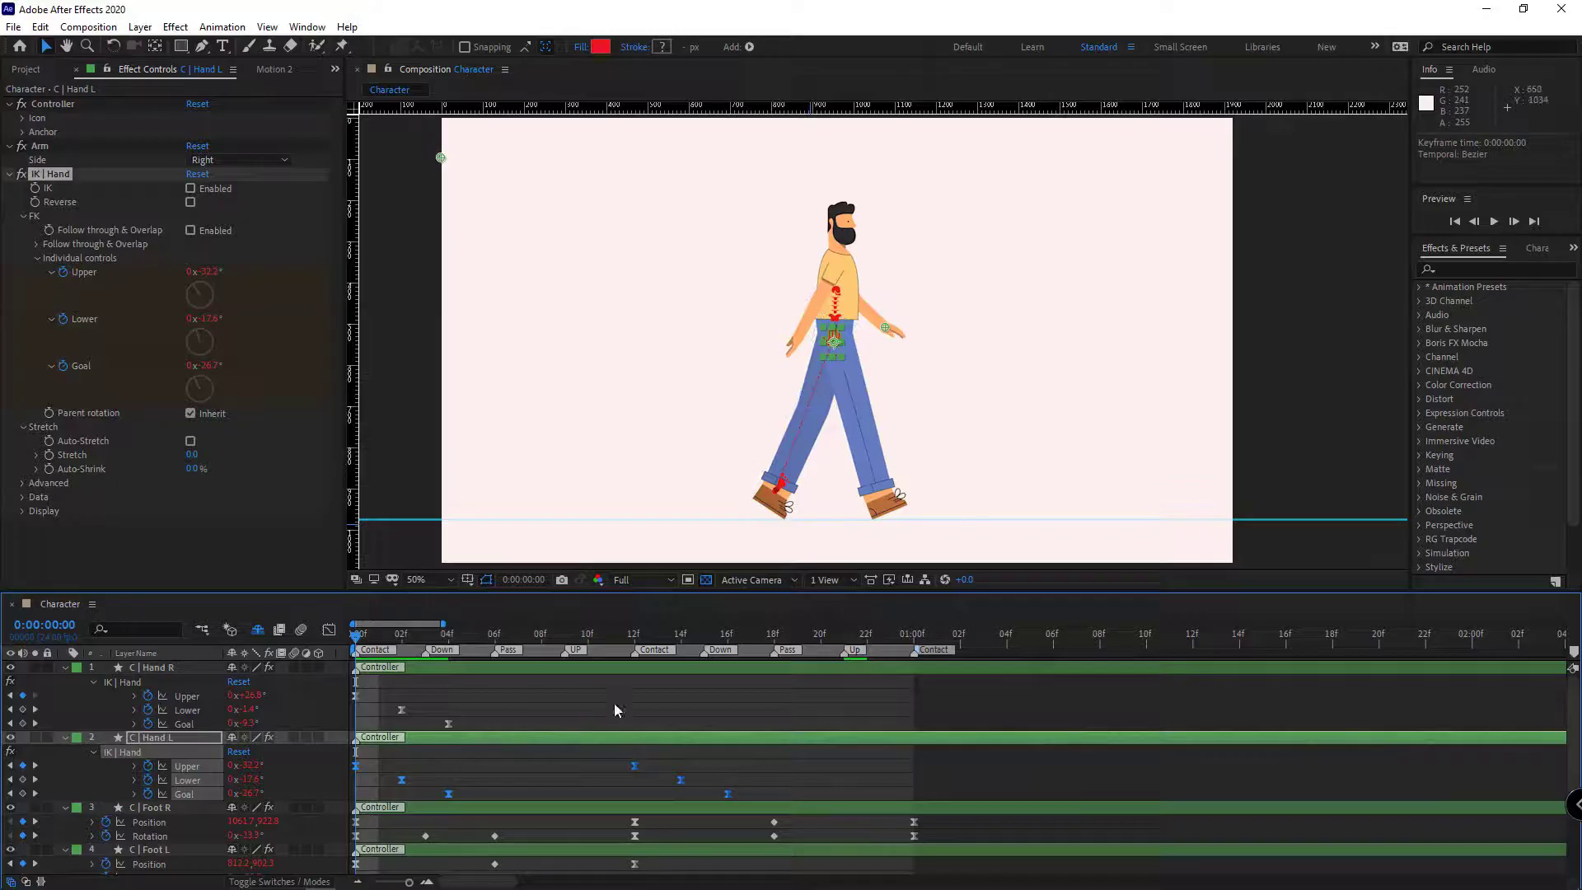
key(space)
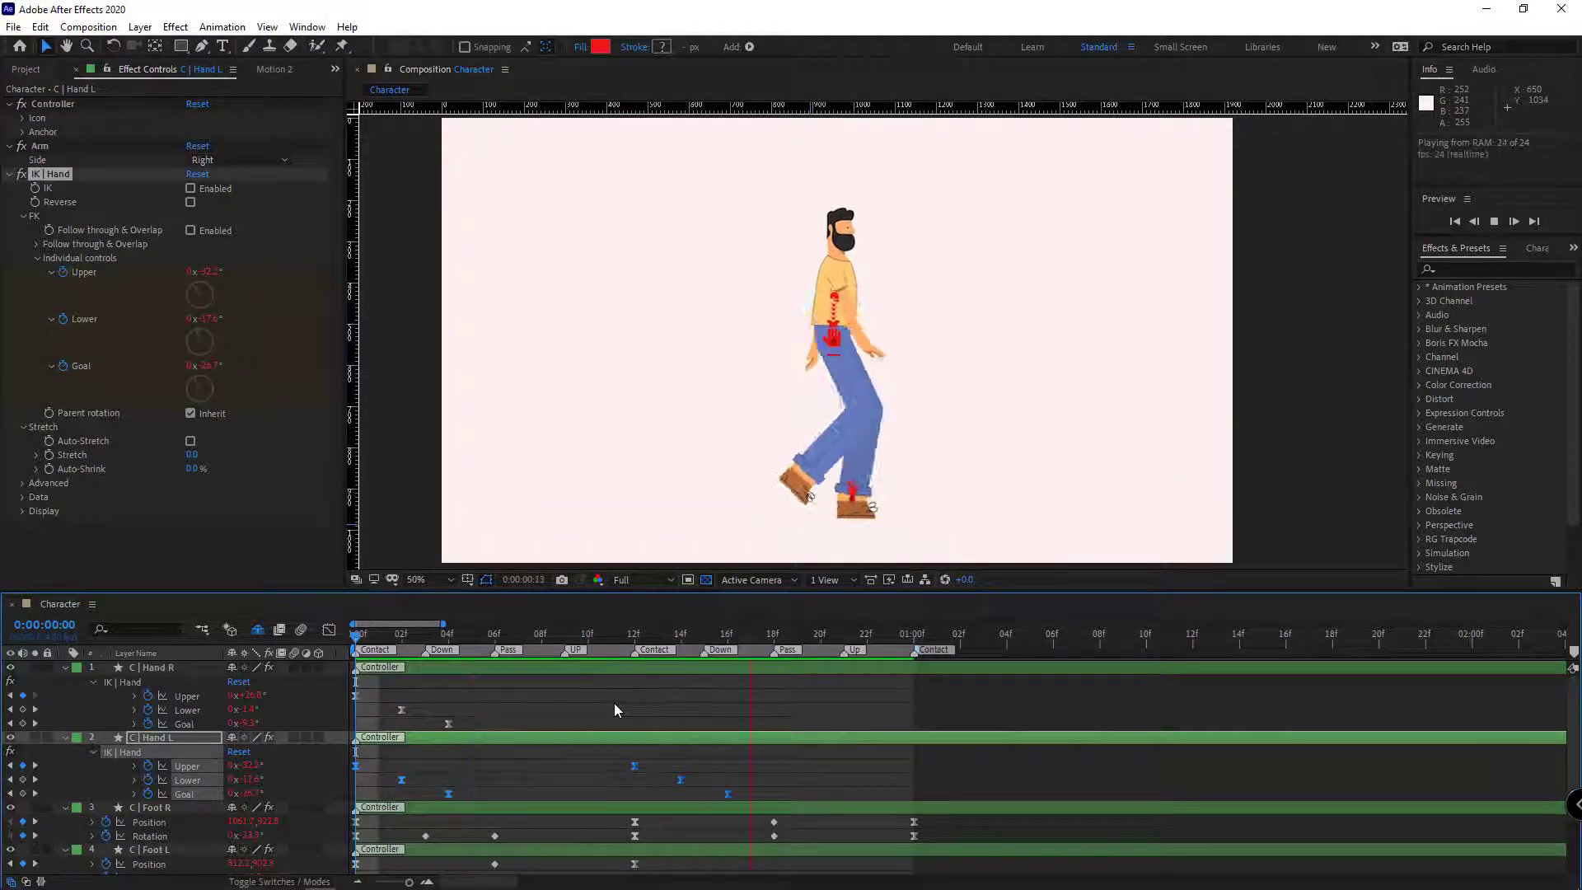
key(space)
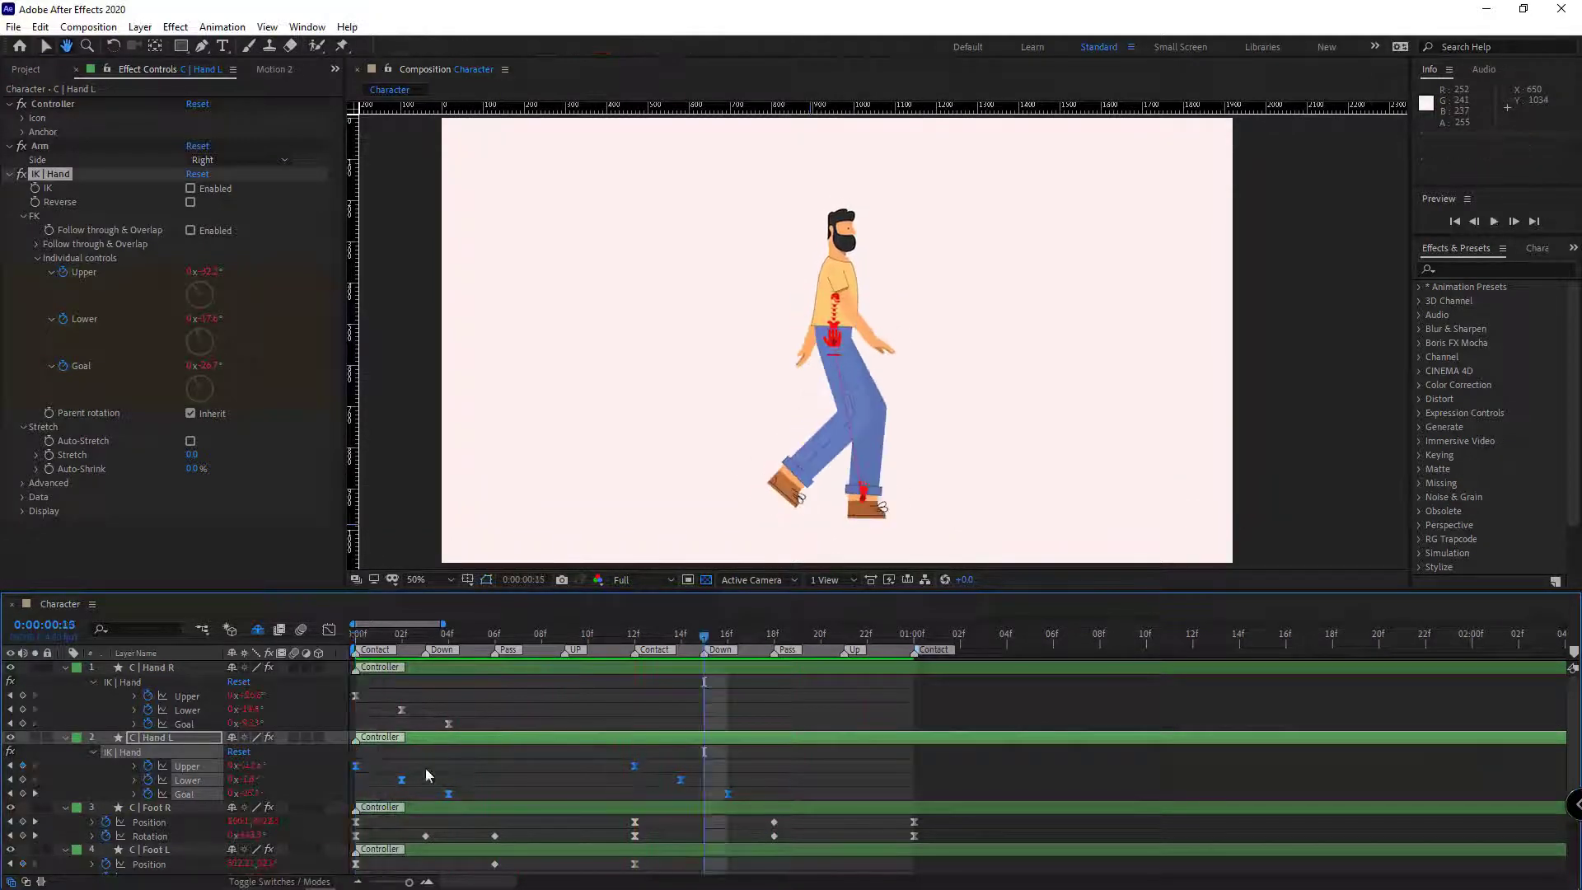
Collapse the expanded properties of all layers in the timeline and clear the selection
key(ctrl+a)
click(66, 668)
key(ctrl+shift+a)
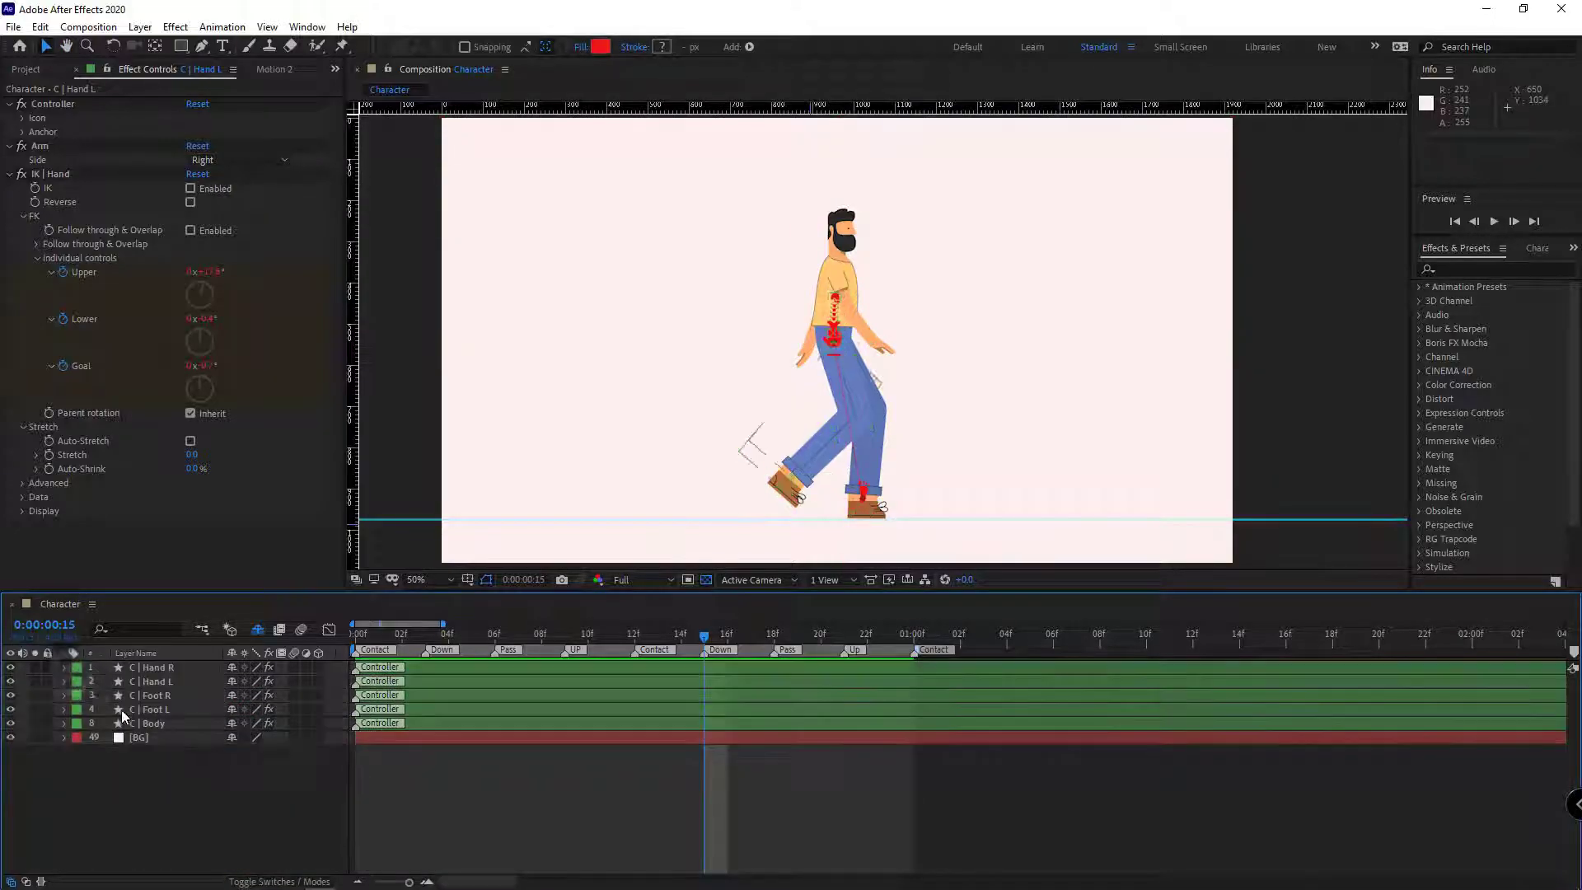
Keep C | Head shown among the non-shy layers and keyframe its Rotation at frame 12 with a value of 5°
click(257, 631)
click(155, 725)
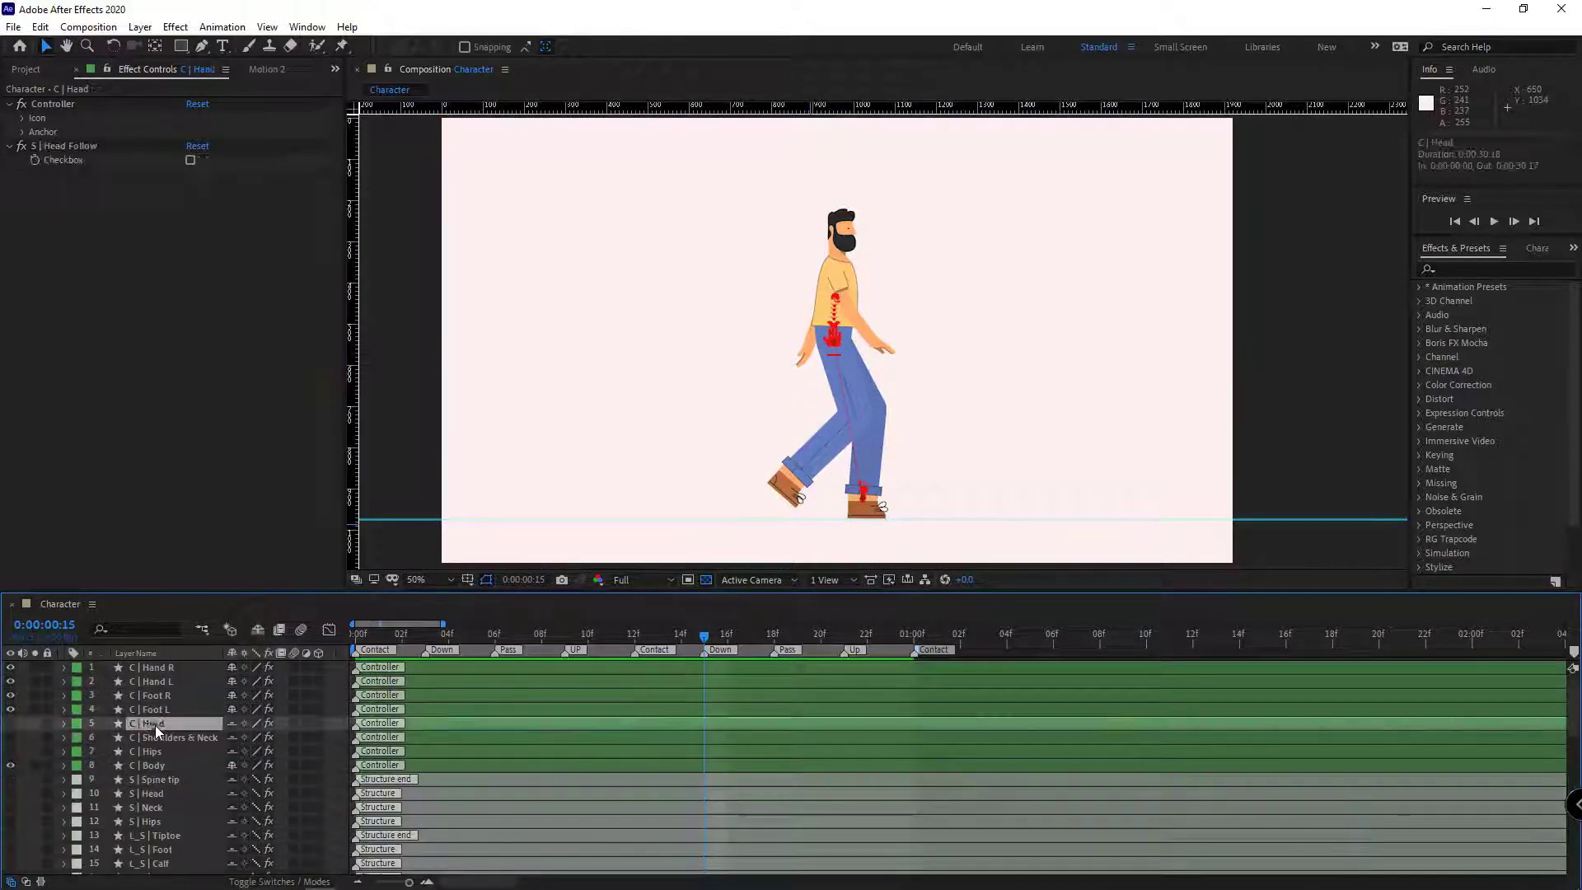
key(r)
click(111, 742)
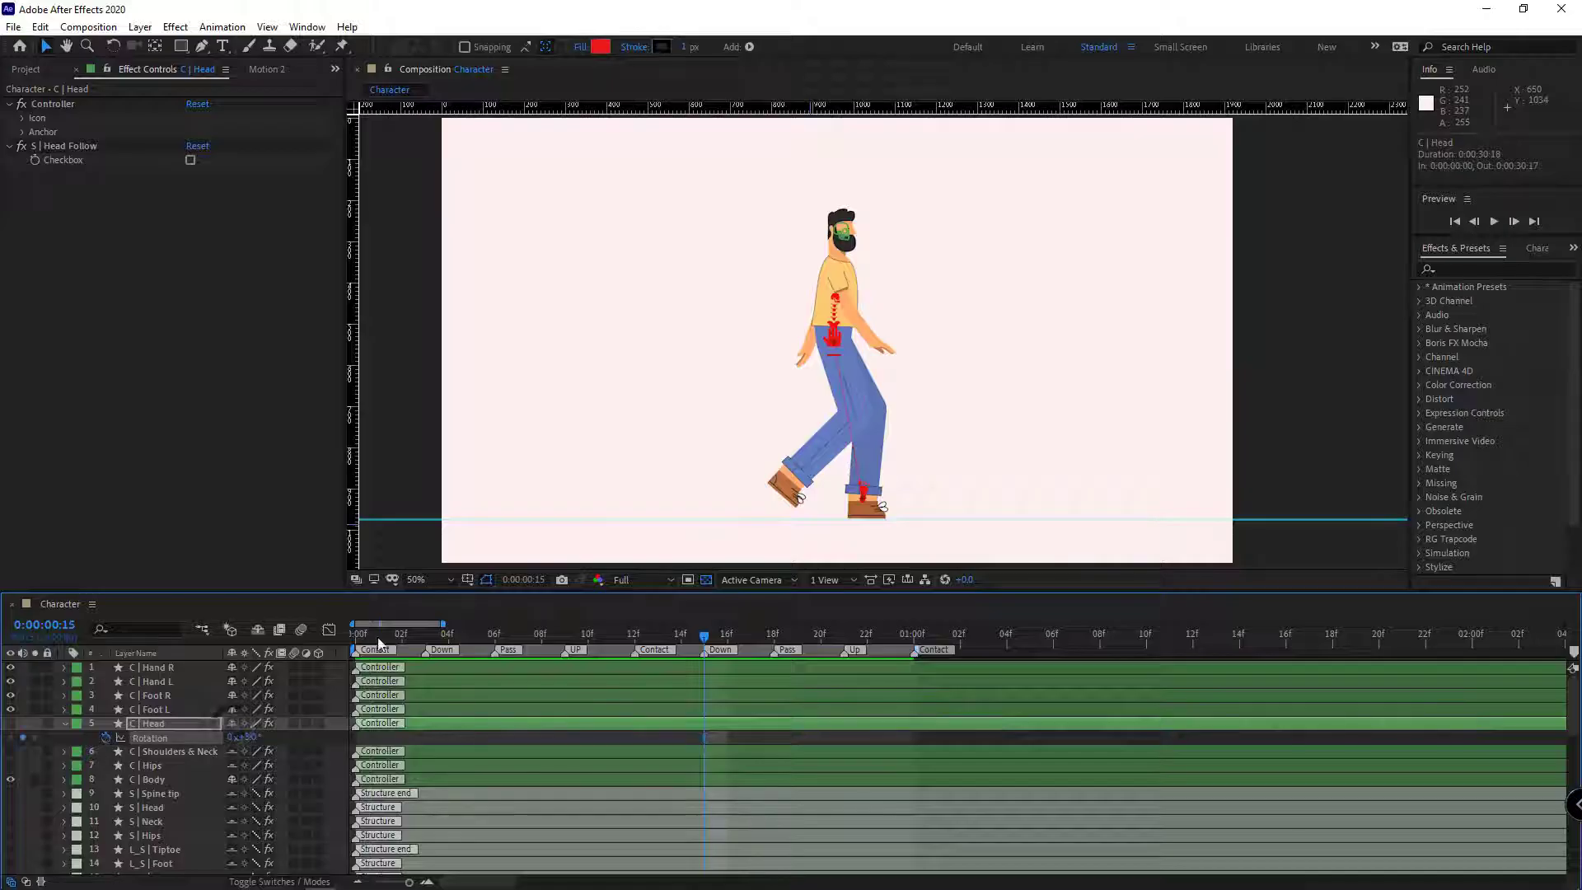
click(257, 630)
drag(447, 641, 636, 633)
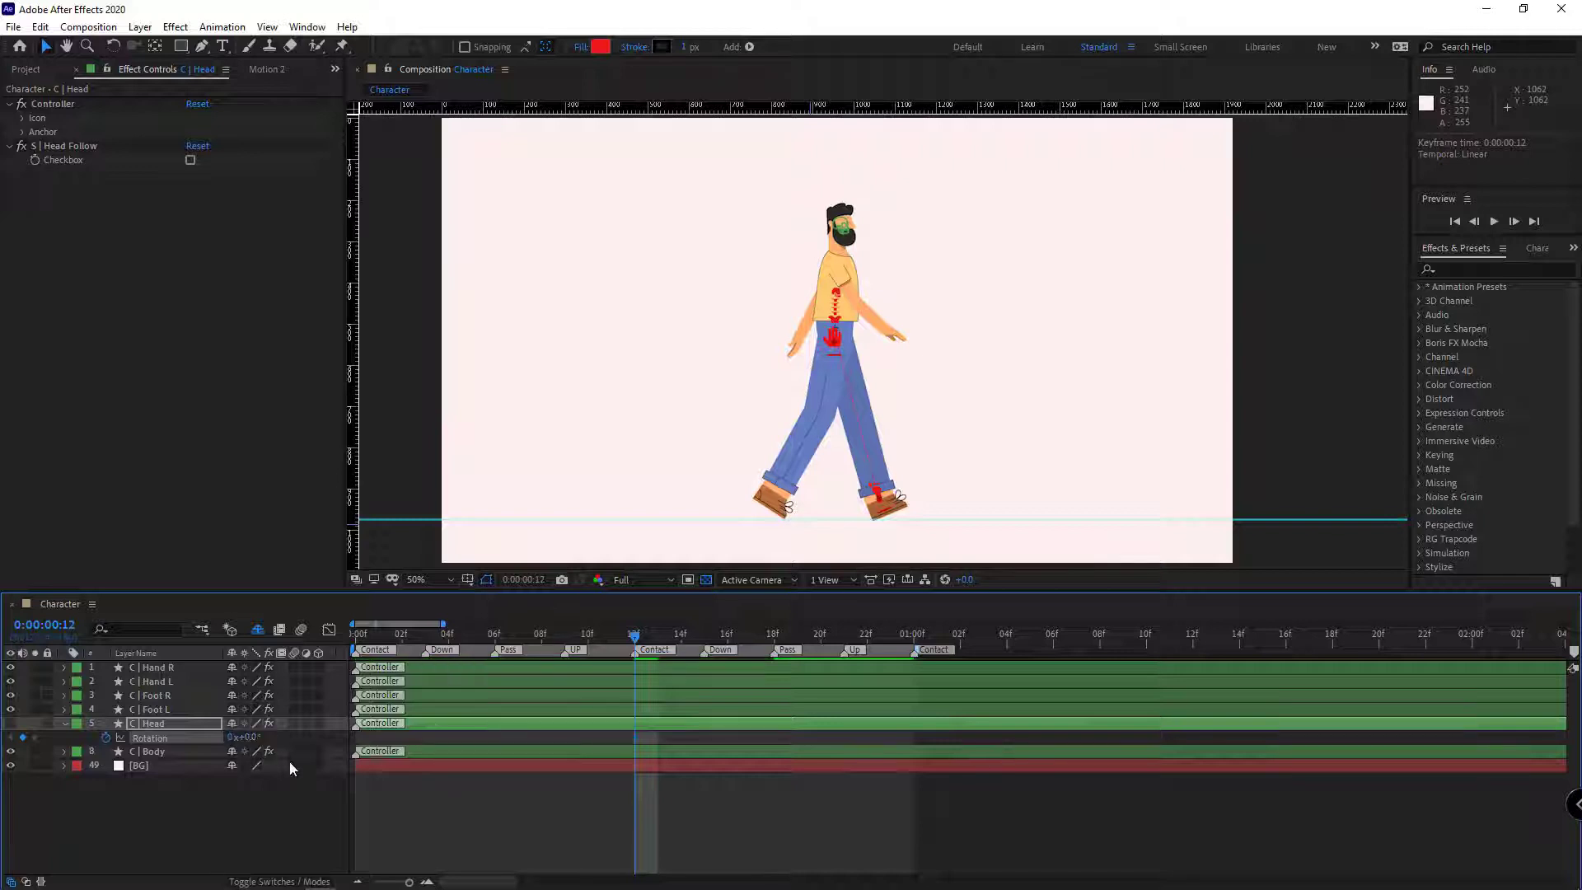
drag(246, 737, 318, 753)
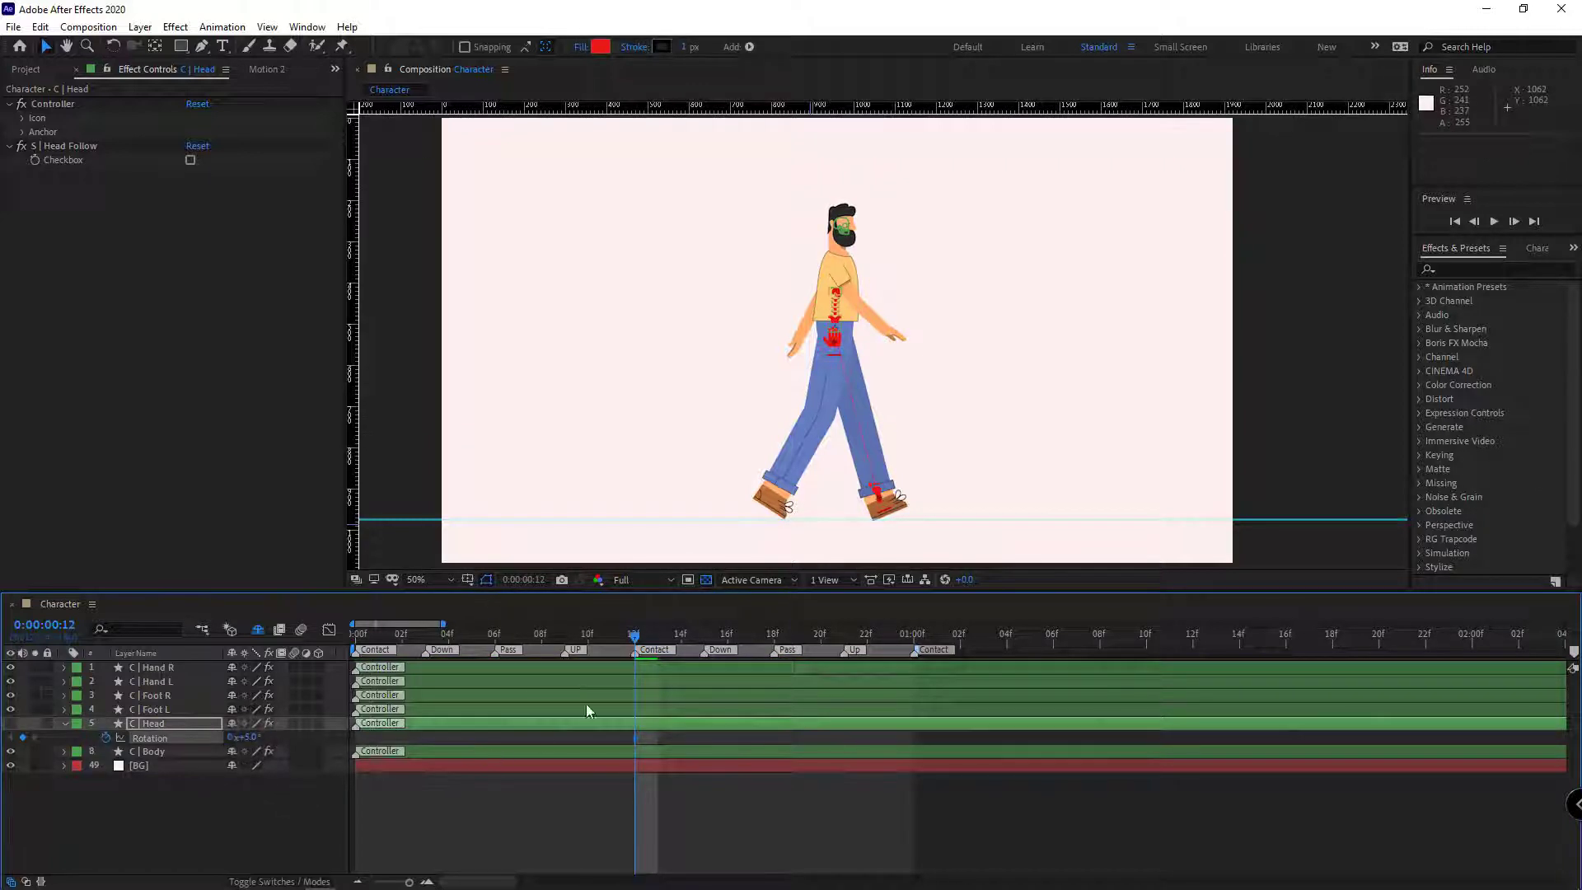
Keyframe C | Head's Rotation at 0° on frame 6 and paste the 5° keyframe onto frame 0
click(493, 635)
drag(244, 737, 248, 736)
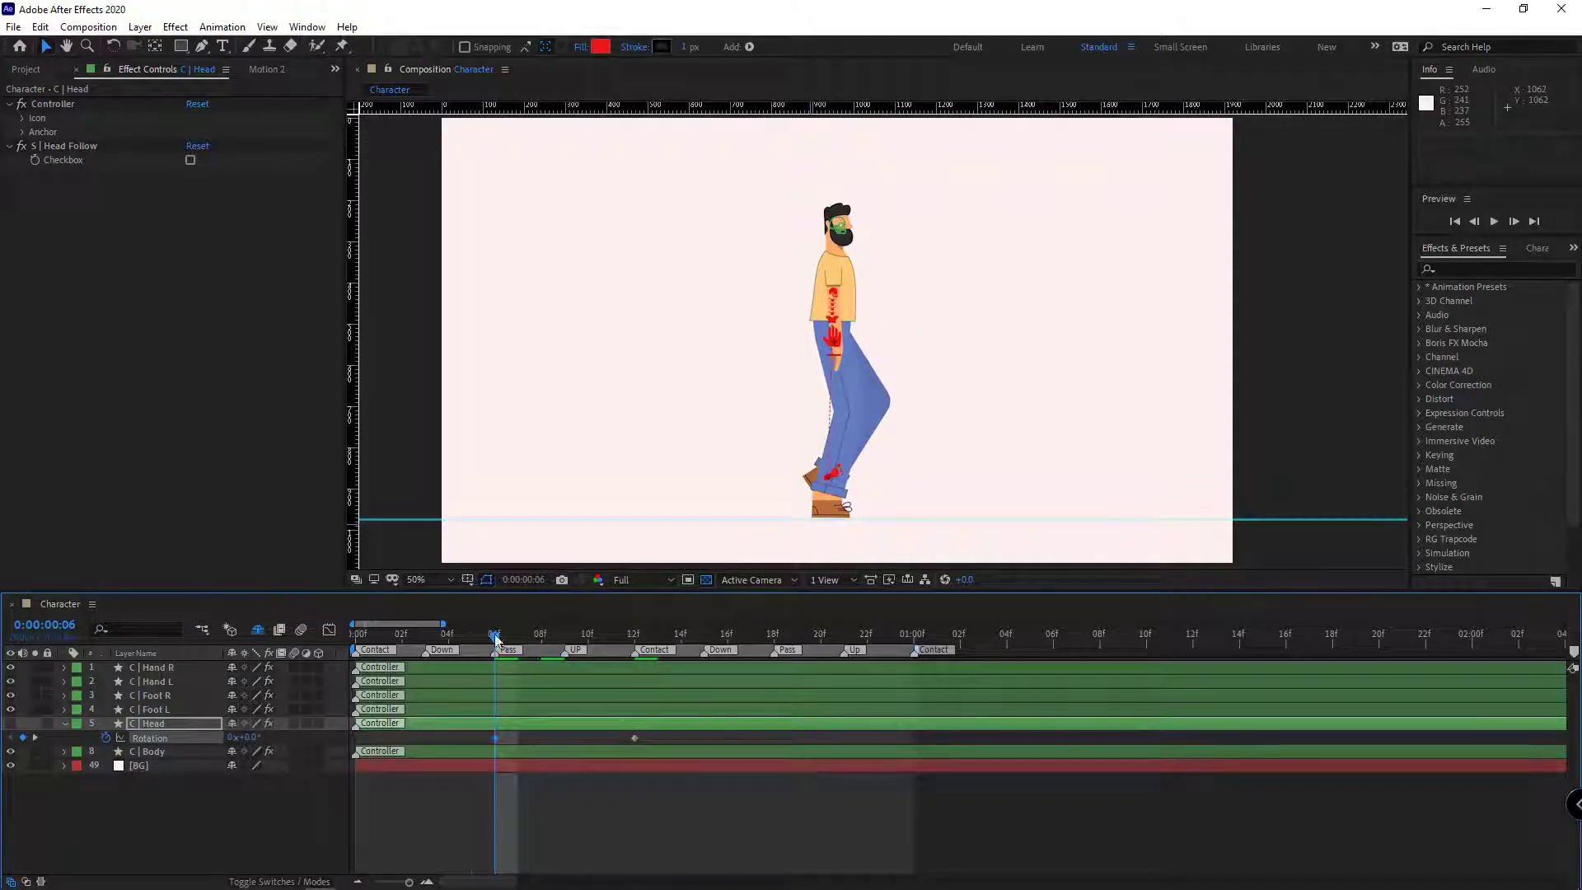
key(Home)
key(ctrl+v)
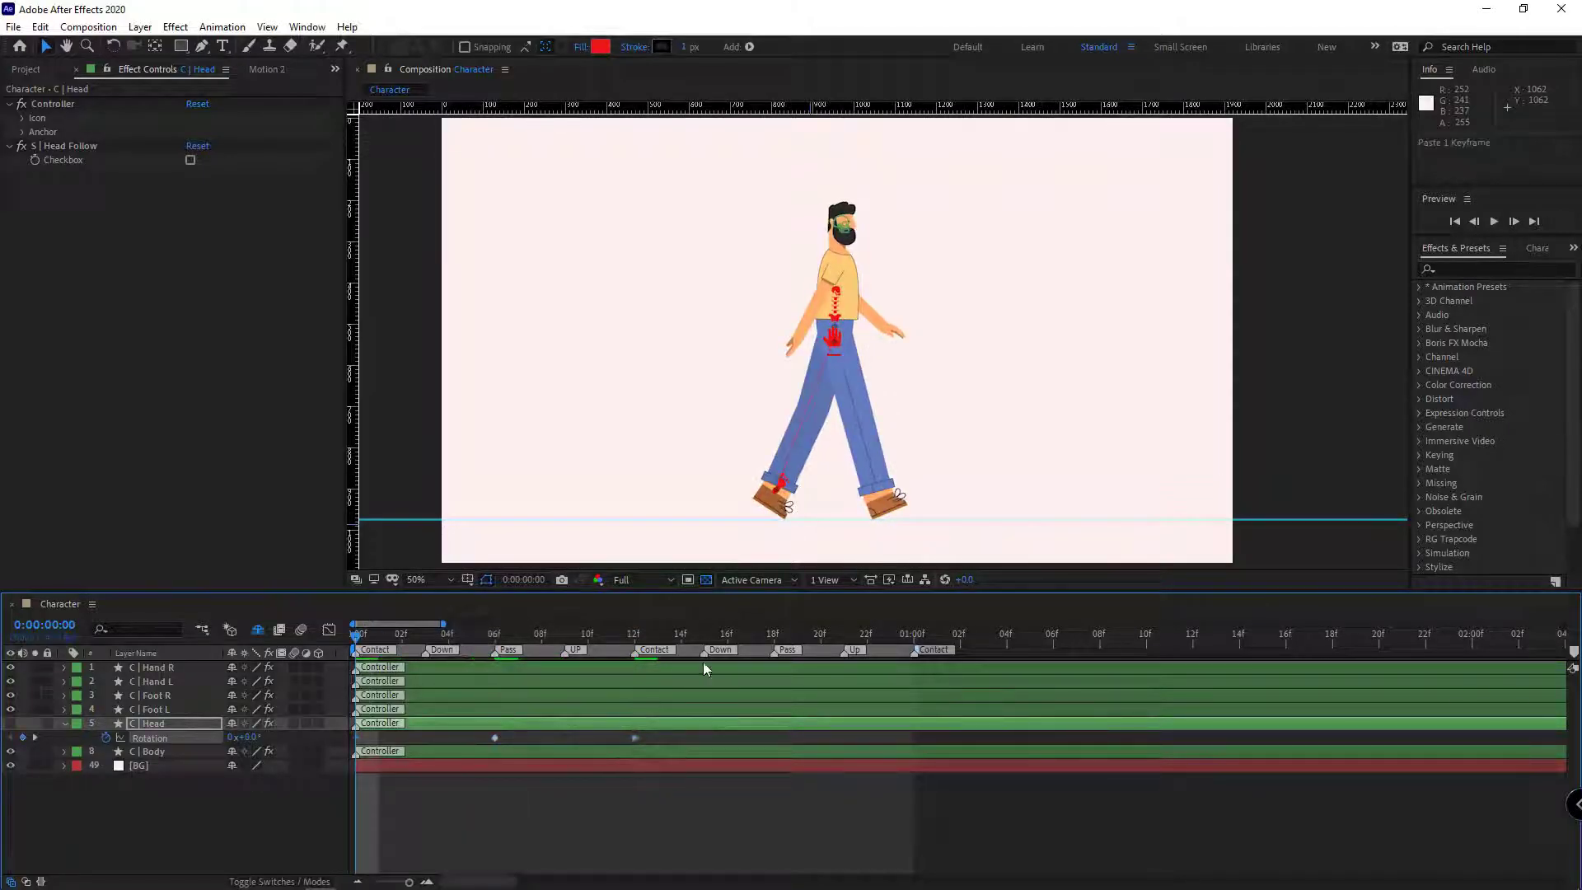
Copy C | Head's Rotation keyframes from frames 6 and 12 and paste them starting at frame 18
click(772, 633)
drag(651, 730, 466, 744)
key(ctrl+c)
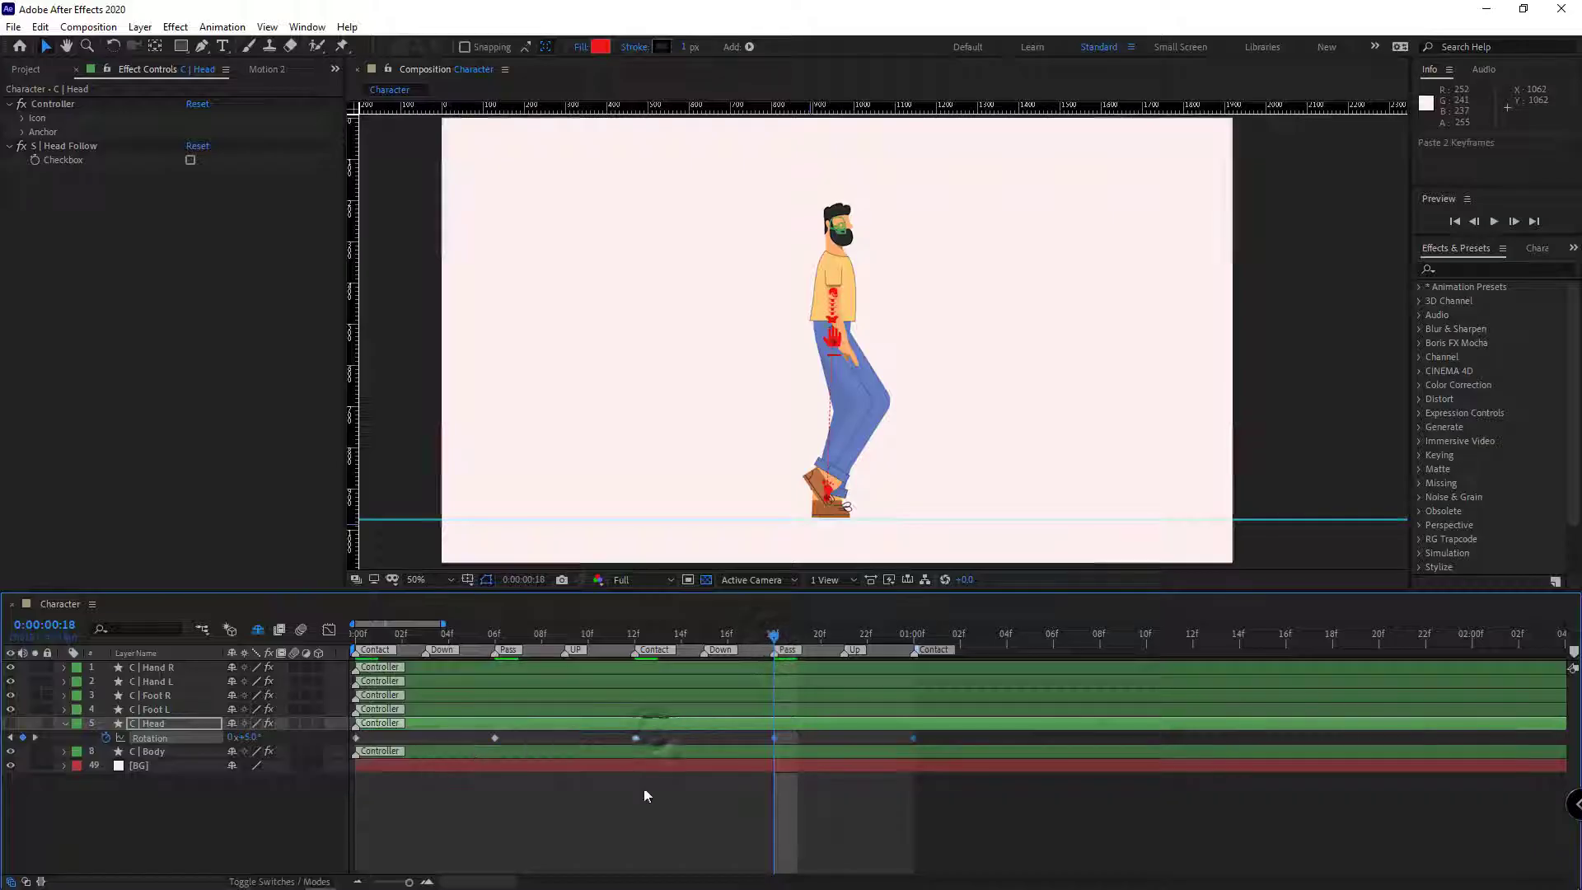
key(ctrl+v)
Apply Easy Ease to all of C | Head's Rotation keyframes
drag(929, 744, 349, 740)
right_click(354, 740)
mouse_move(420, 724)
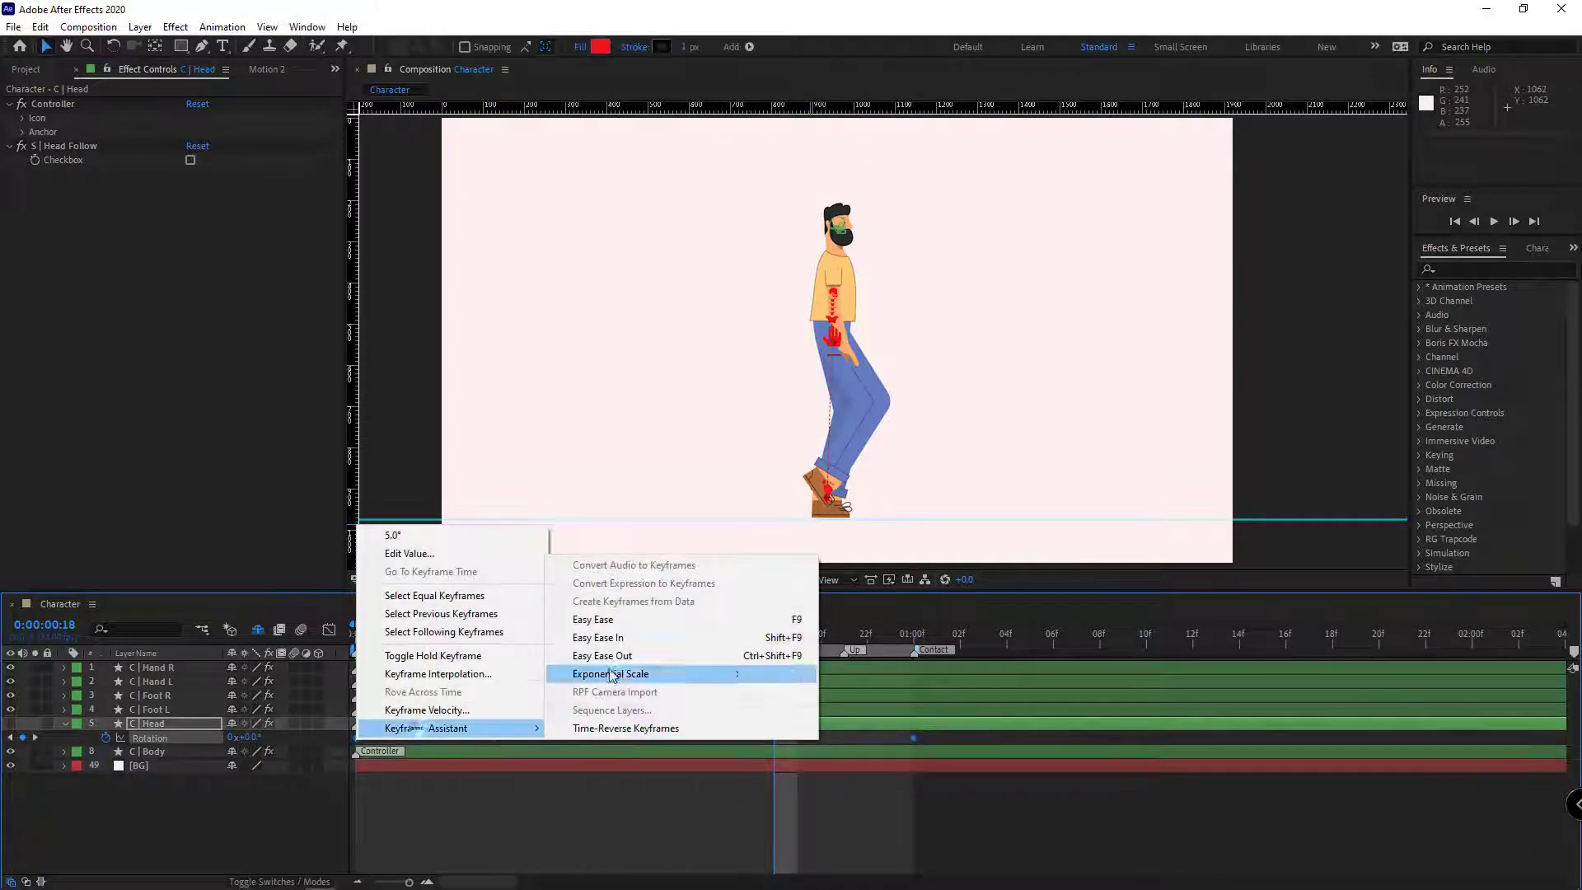
click(610, 610)
Shift all of C | Head's Rotation keyframes six frames earlier so the last one sits on frame 18
drag(711, 640, 645, 644)
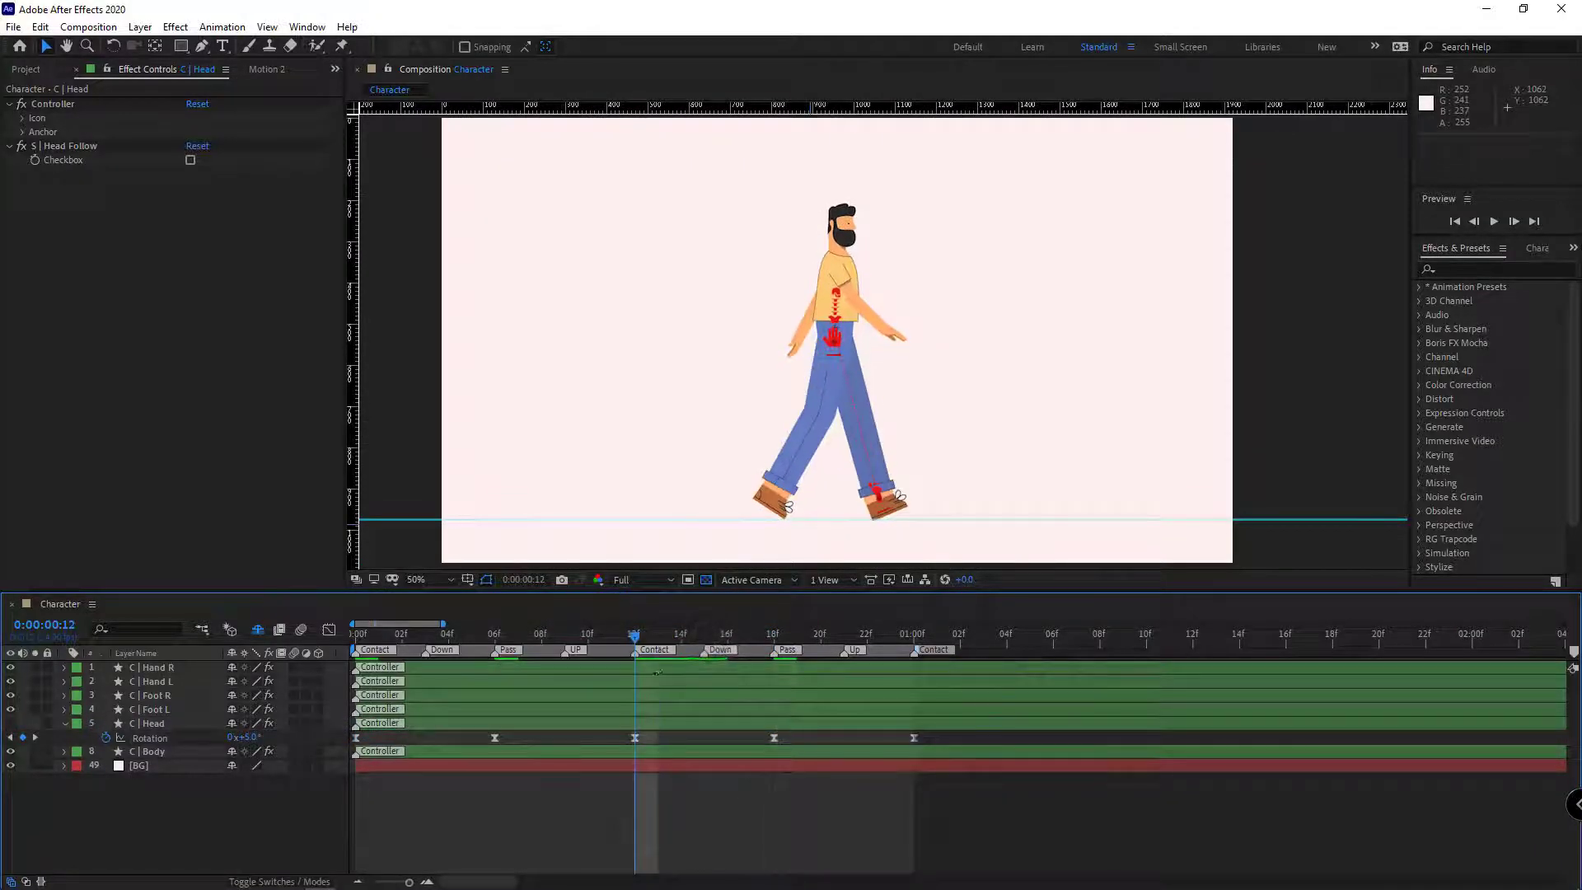
drag(928, 740, 349, 741)
drag(914, 740, 778, 730)
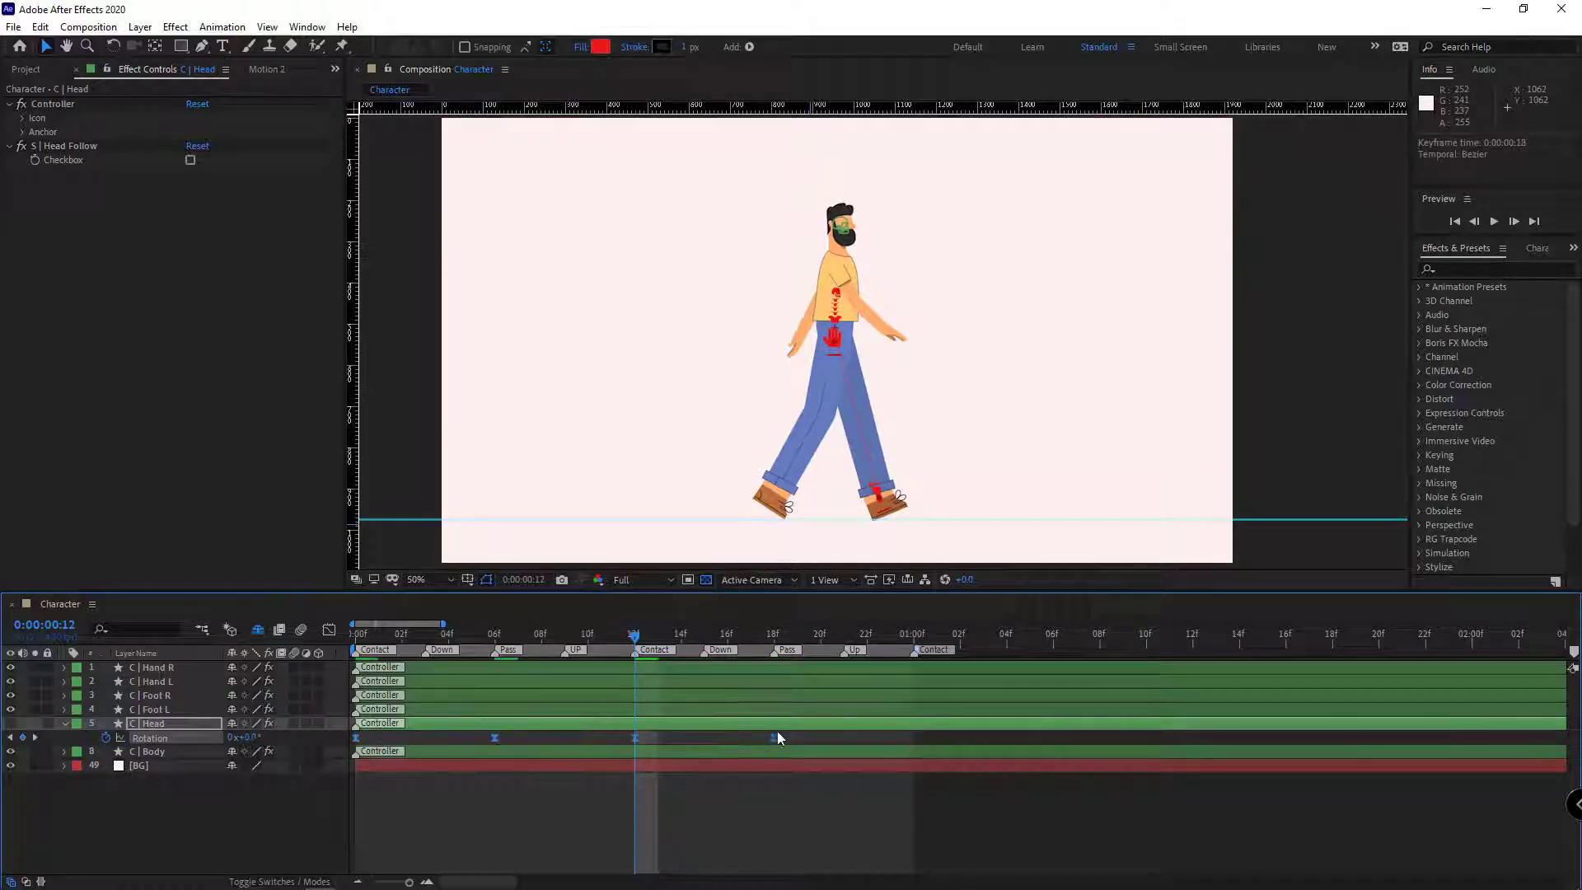
Add the expression loopOut(type = "cycle", numKeyframes = 0) to C | Head's Rotation and preview the walk
alt+click(106, 737)
click(288, 750)
click(536, 627)
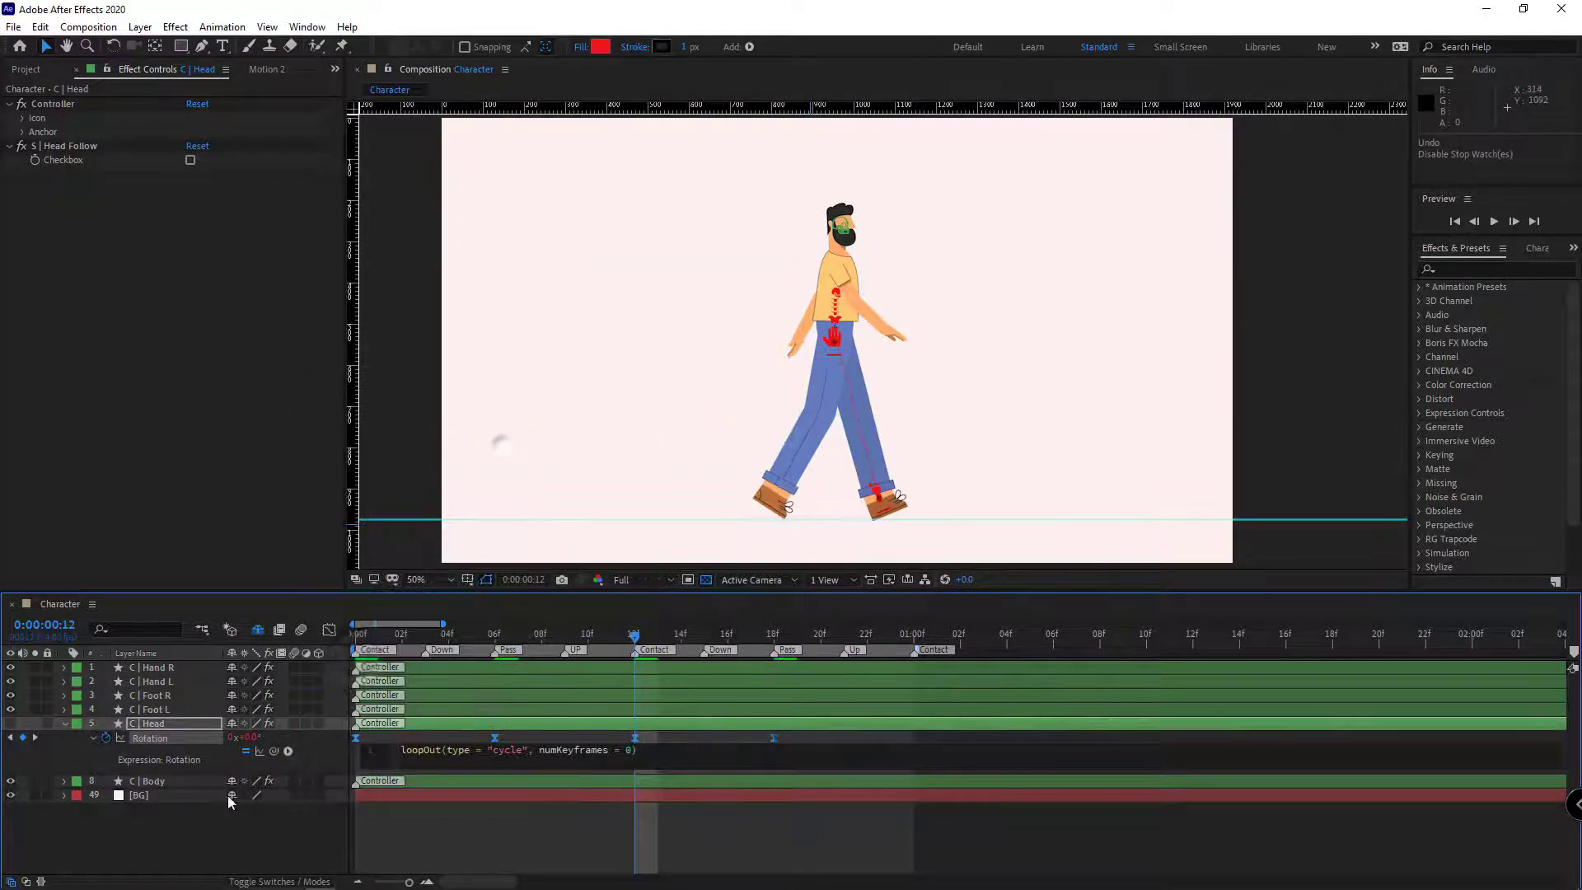
click(166, 833)
key(space)
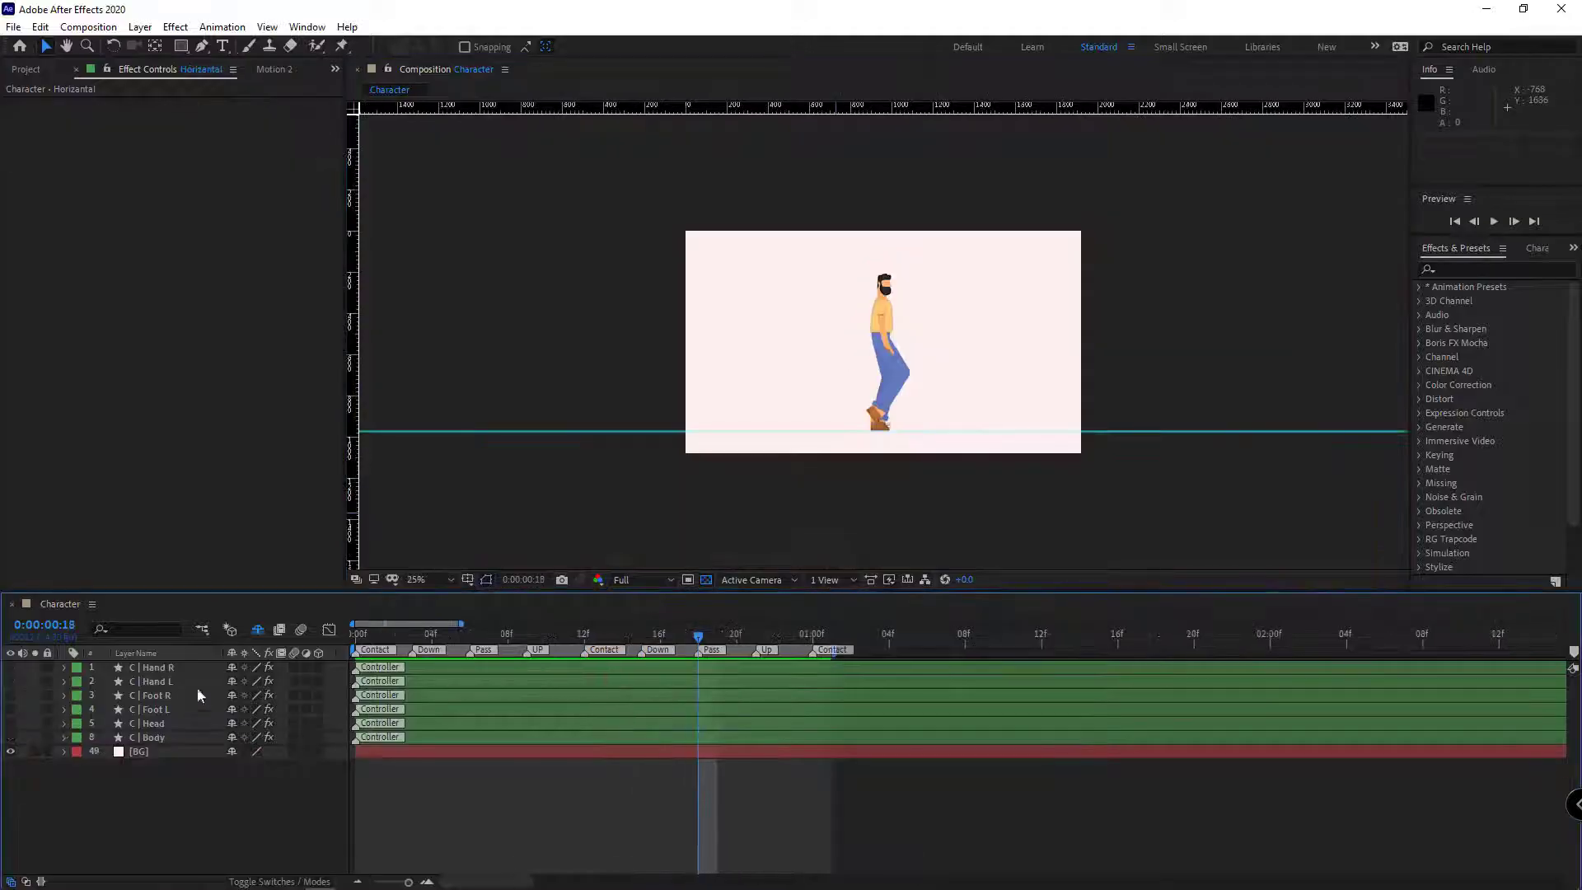
Reveal the shy layers, turn on visibility for Horizontal, Lines, Tree 2 and Sun, and solo them together with [BG]
click(257, 629)
scroll(159, 759, down, 10)
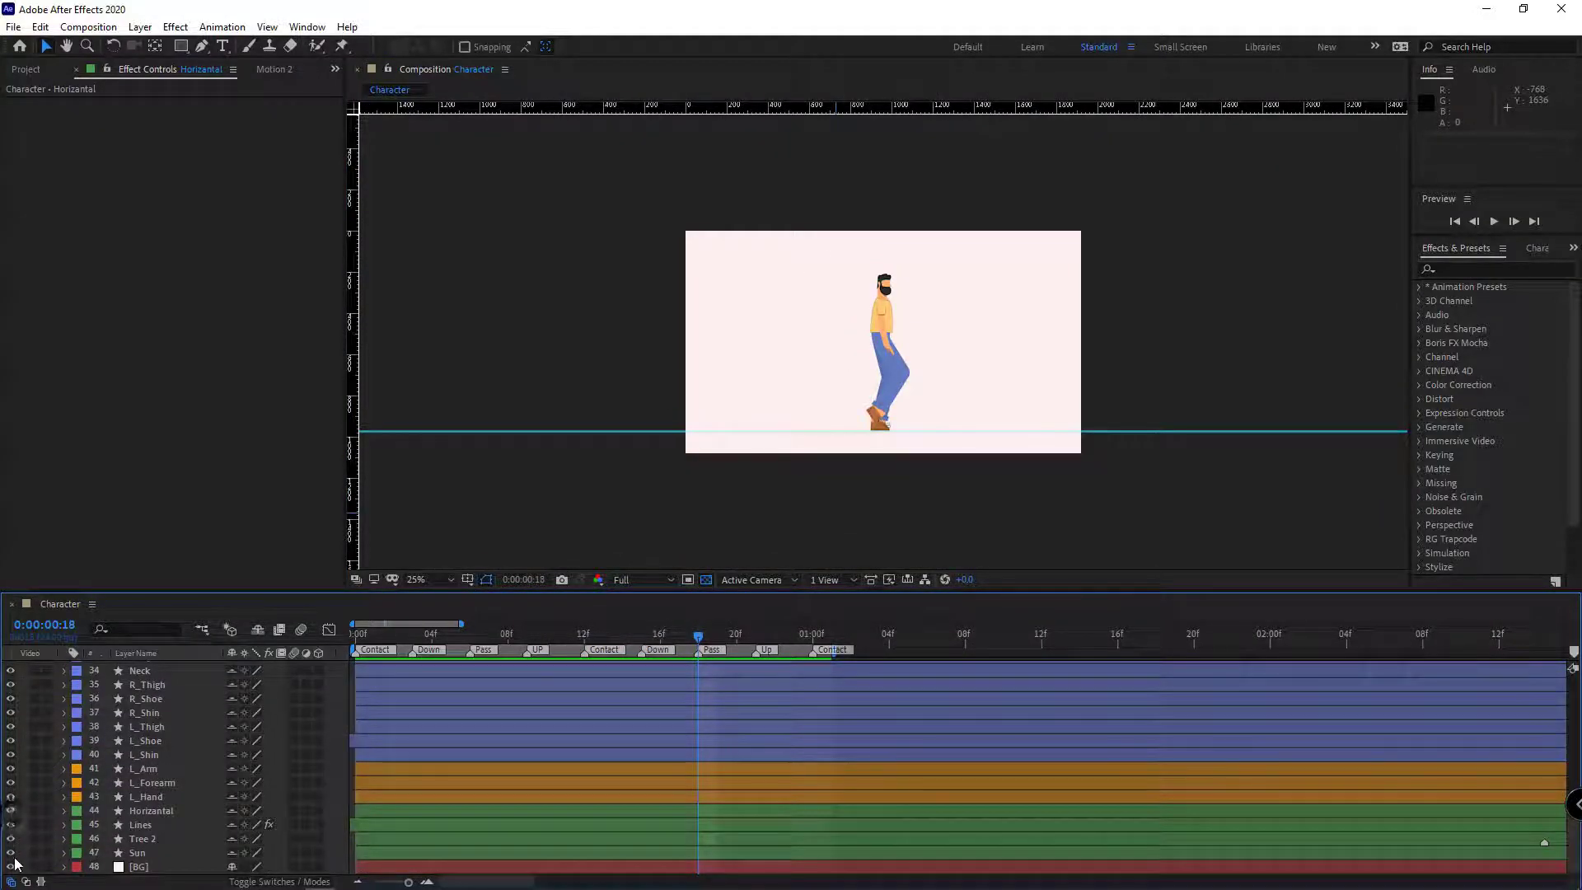
scroll(893, 509, up, 2)
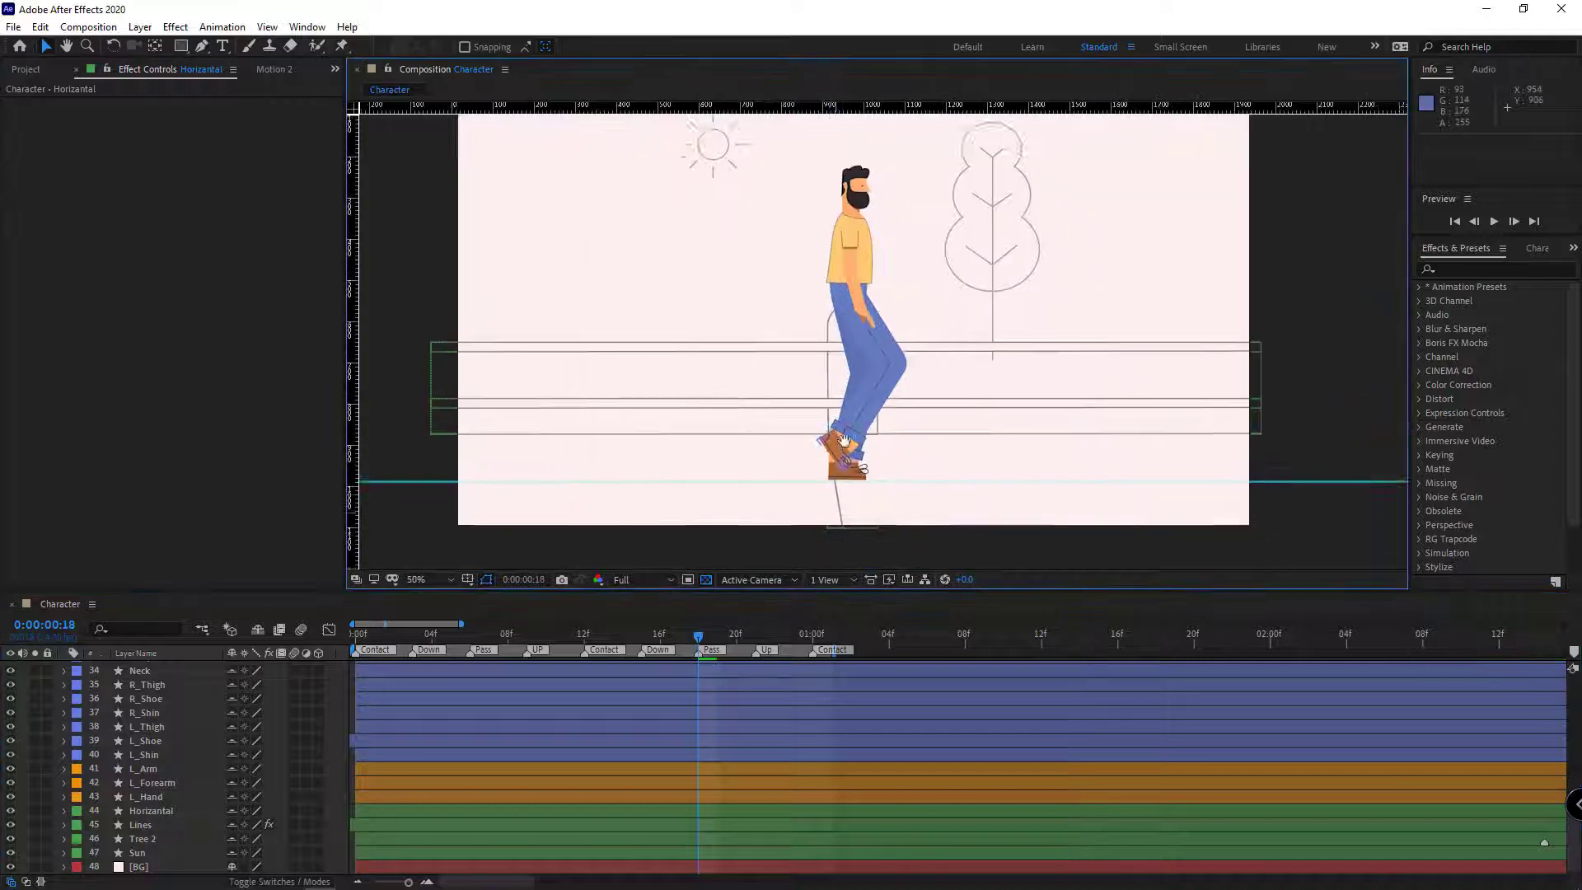
drag(844, 439, 835, 420)
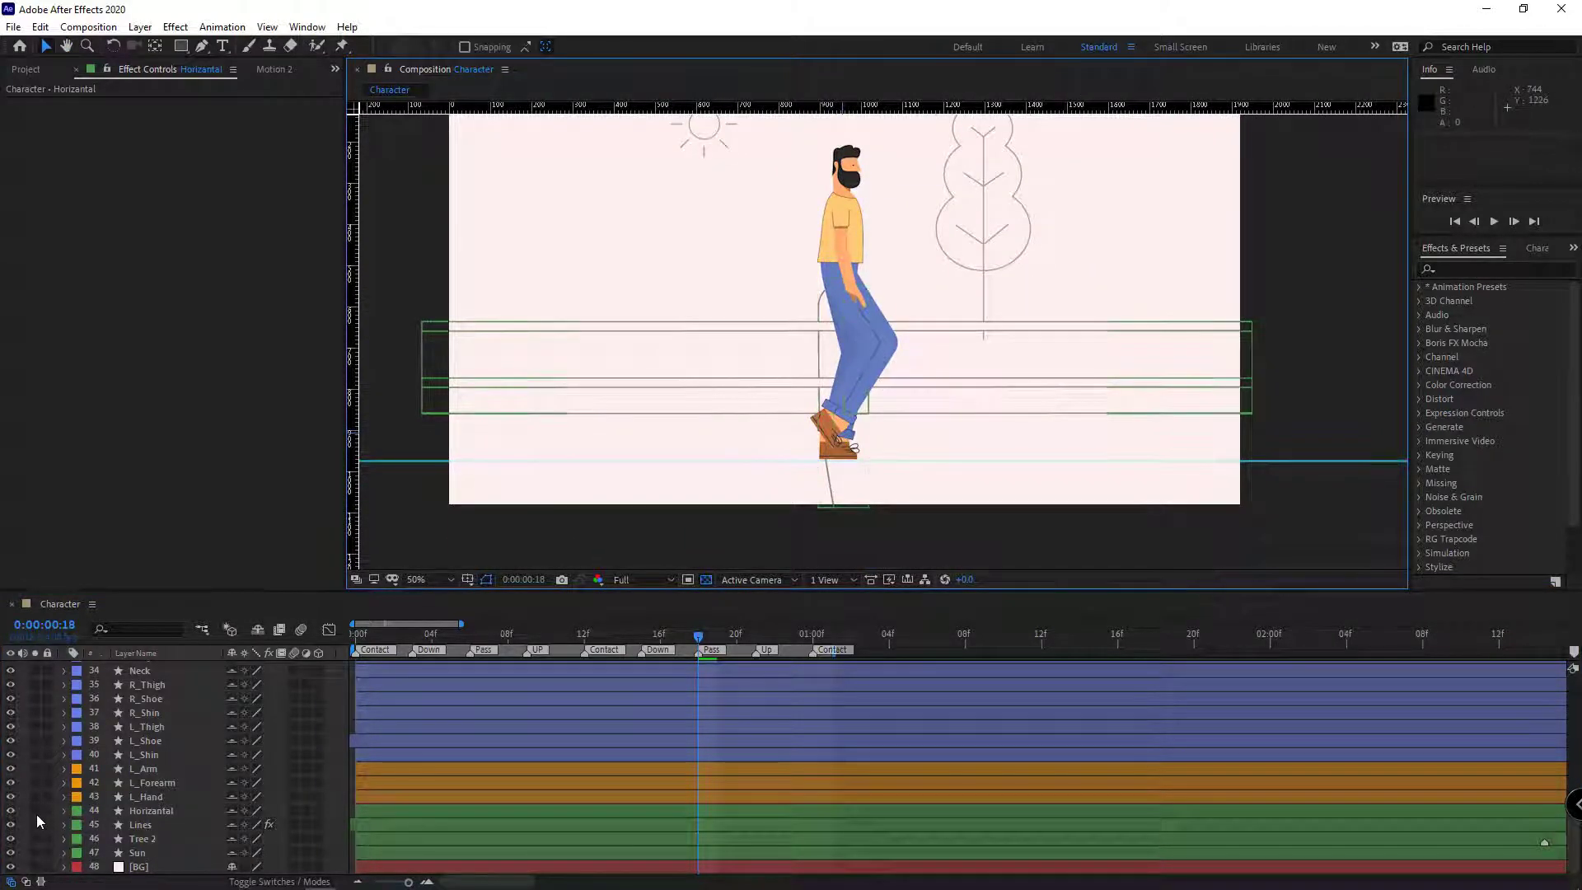
drag(36, 814, 36, 866)
Keyframe the Position of the Fance group in the Lines layer, placing the post just outside the composition's right edge at frame 0
click(219, 826)
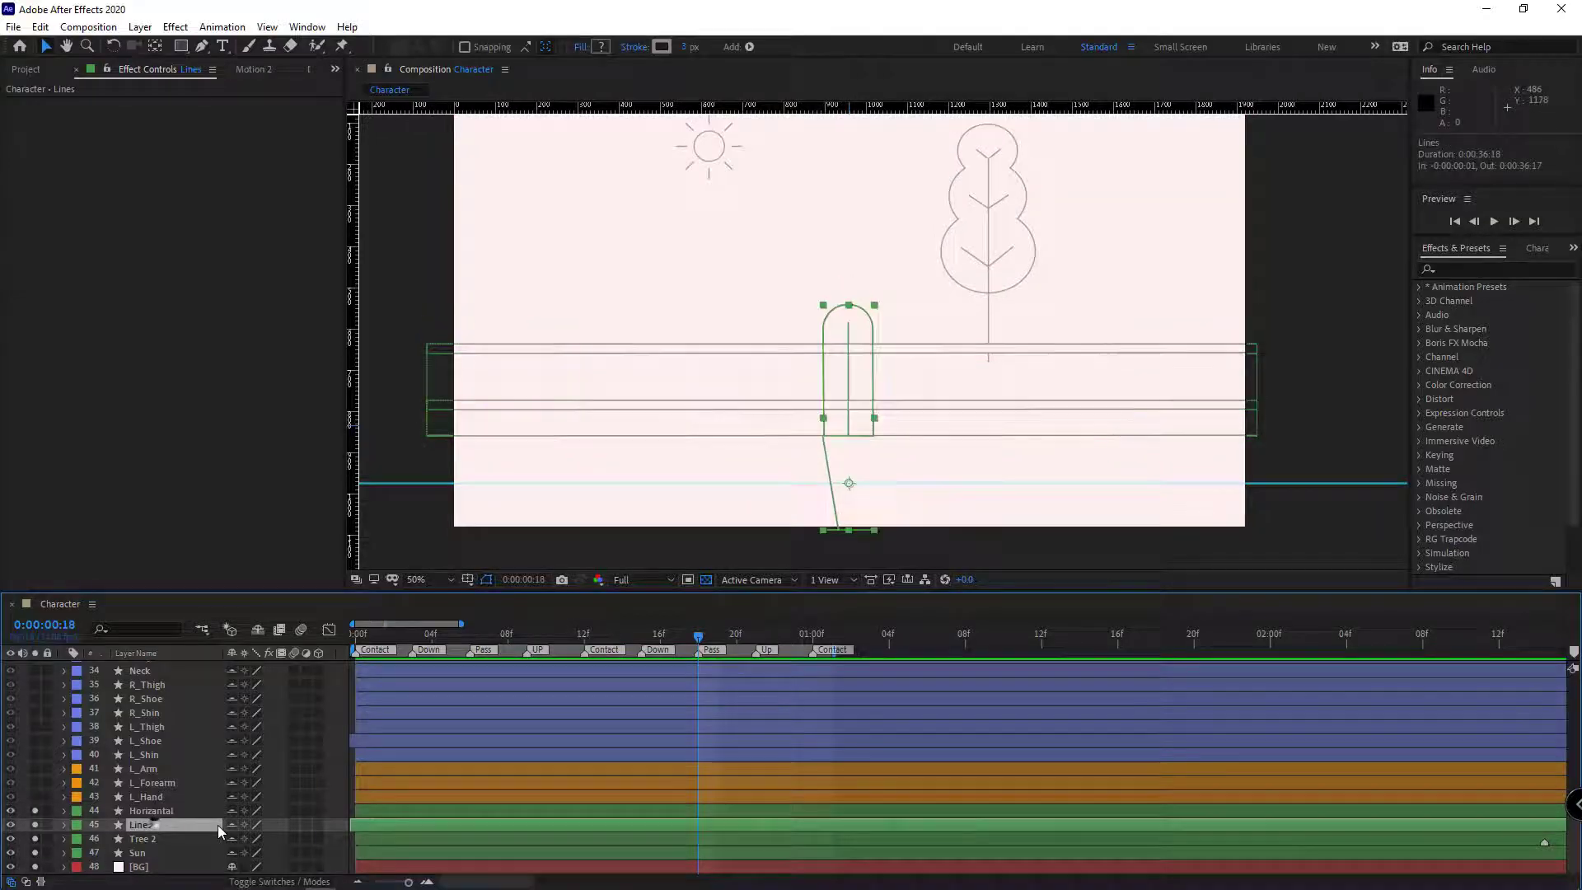
click(64, 825)
scroll(72, 826, down, 2)
click(80, 811)
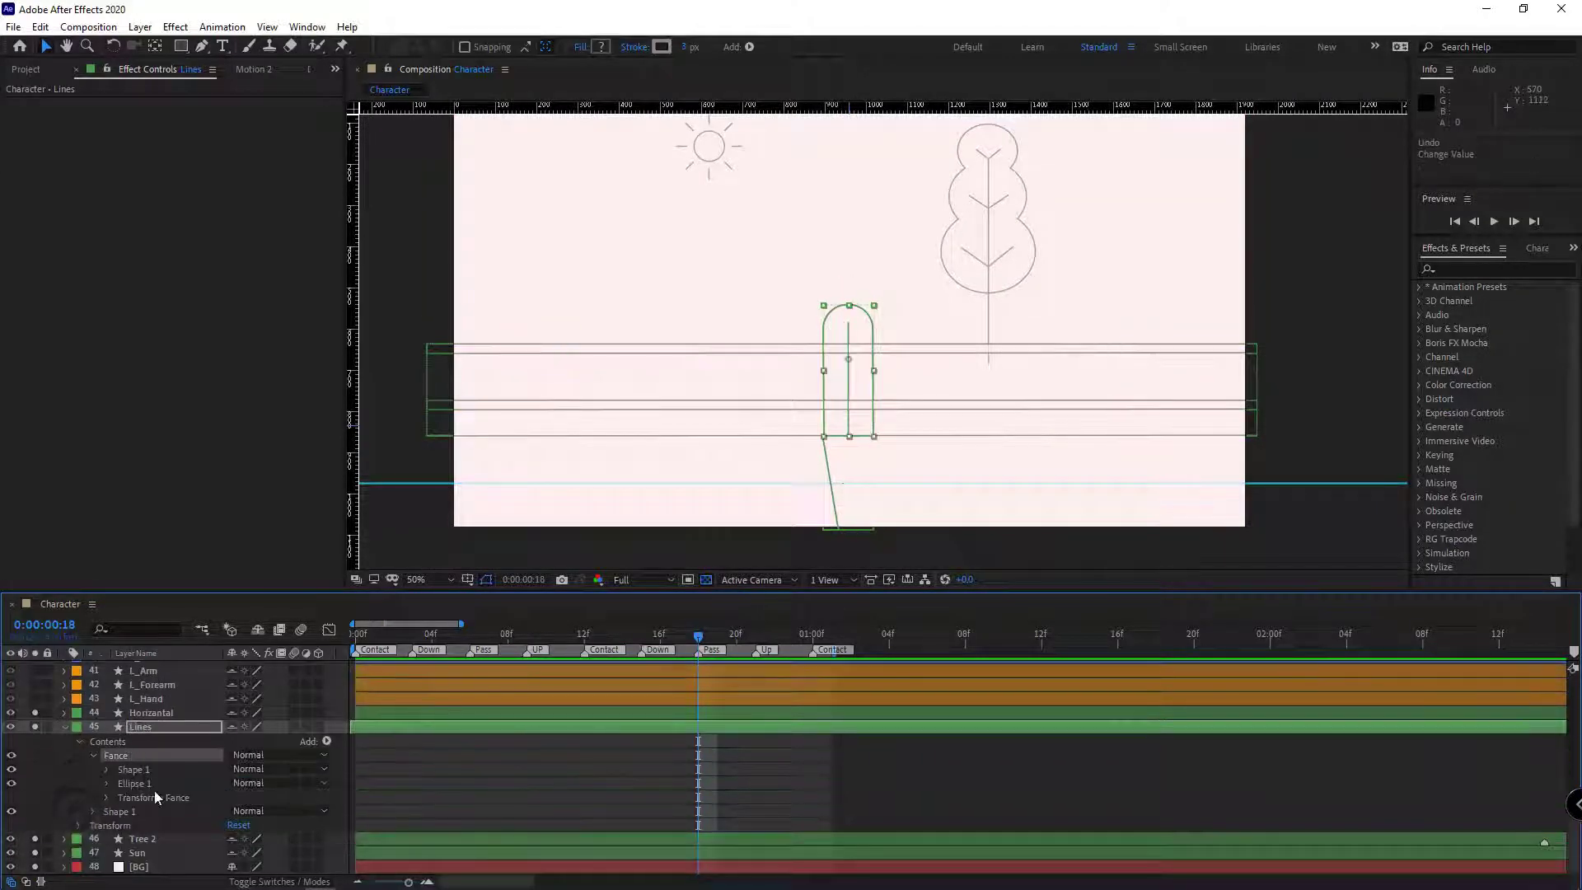
click(105, 797)
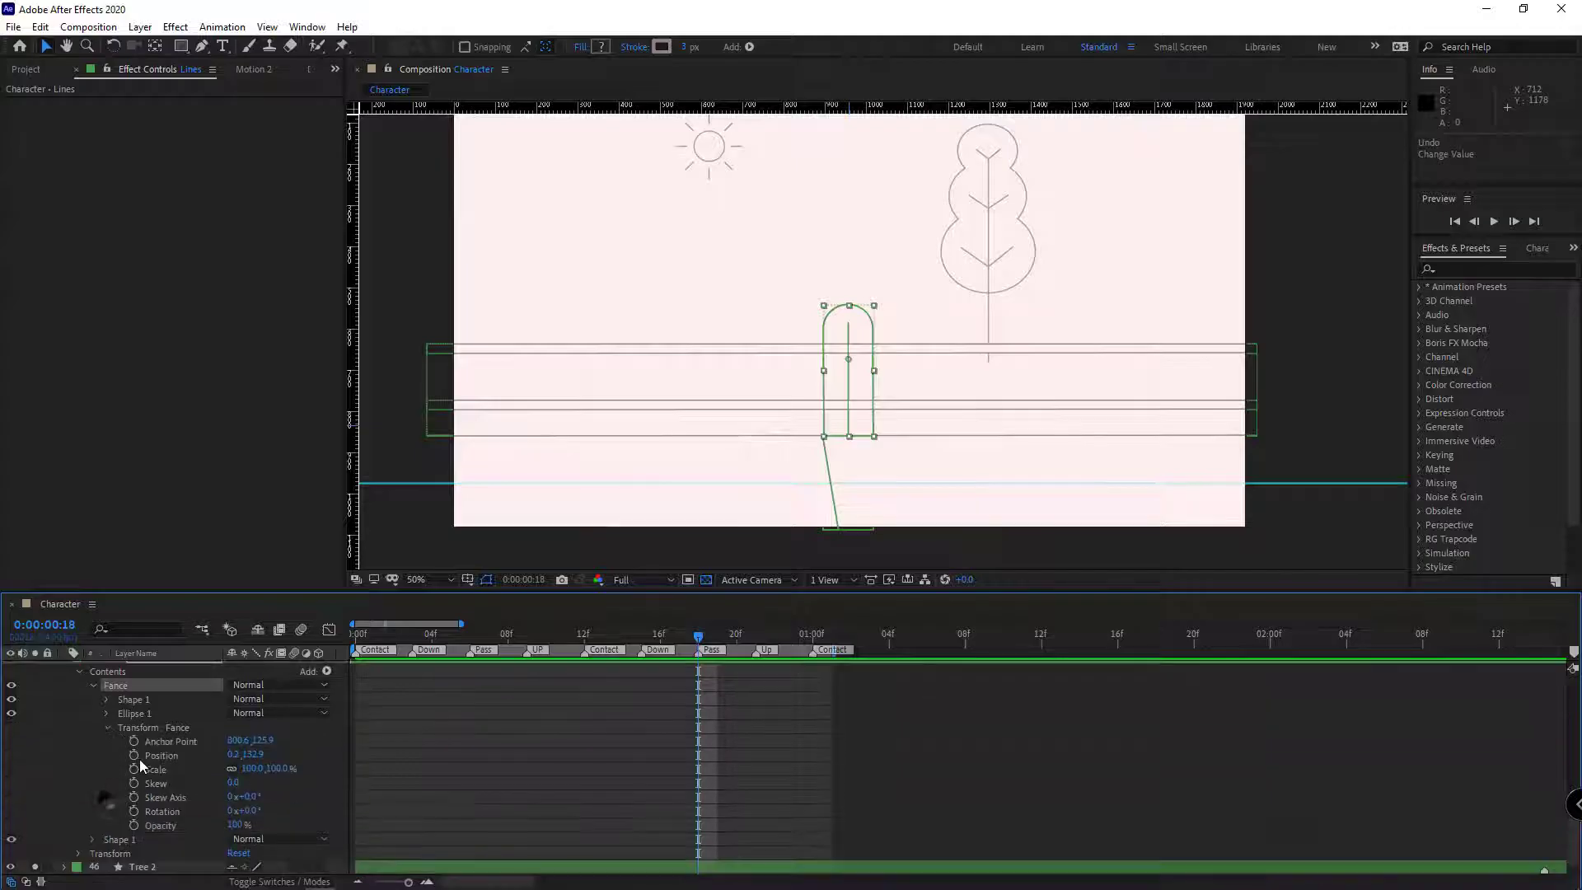
click(133, 755)
drag(231, 754, 270, 782)
key(Home)
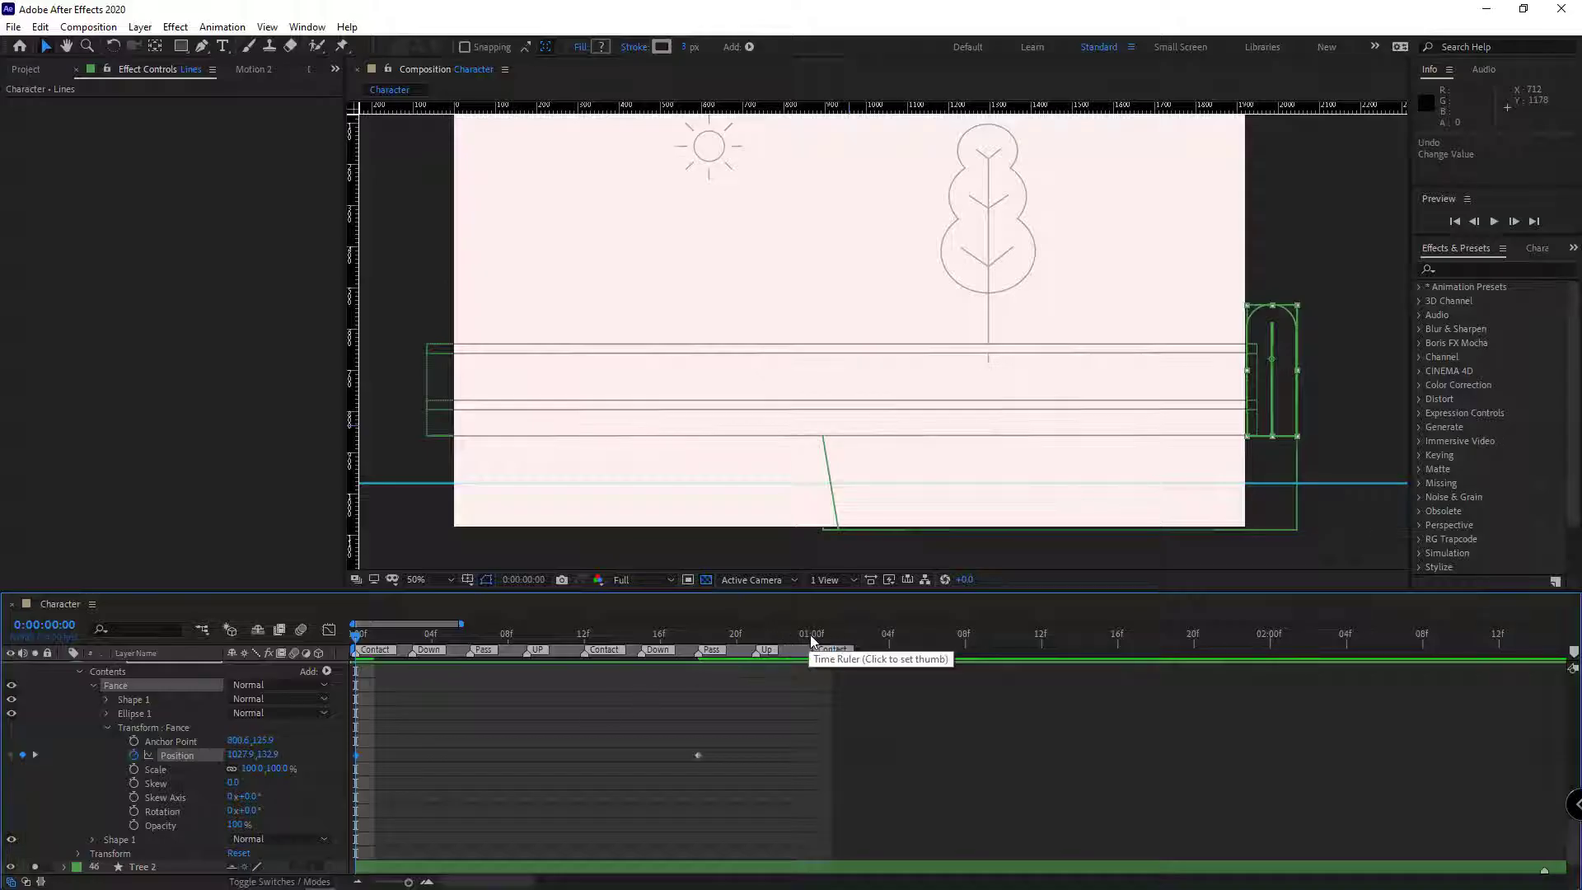
Keyframe the Fance group just outside the composition's left edge at 1:00 and delete its extra Position keyframe at frame 18
click(809, 635)
drag(239, 753, 45, 756)
key(Delete)
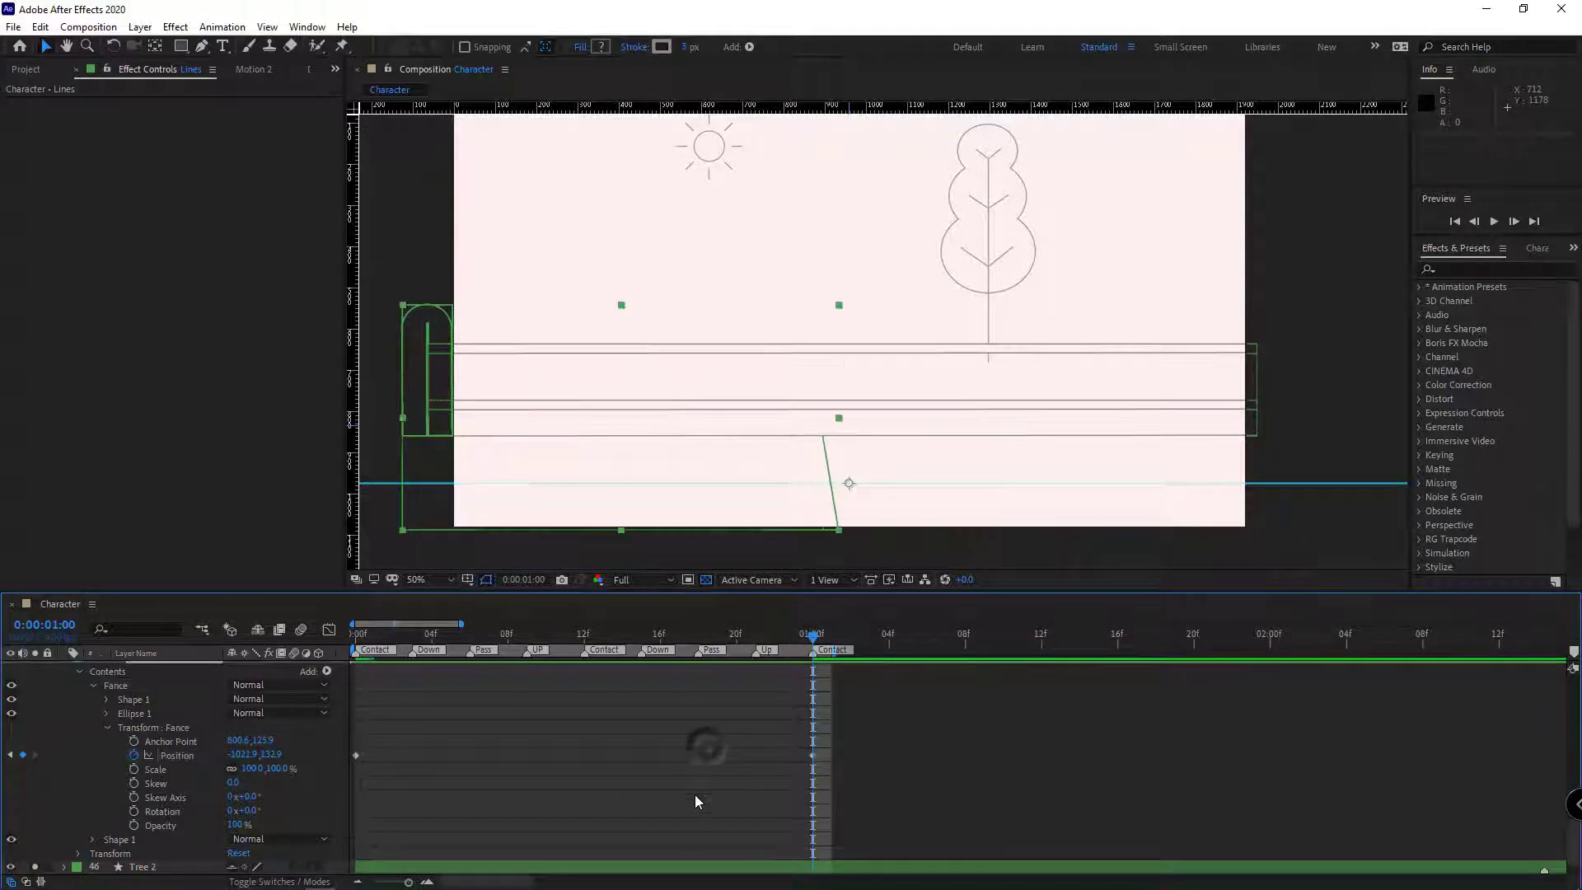
drag(402, 639, 352, 640)
Add a Path keyframe at frame 0 to Shape 1, the ground line in the Lines layer
click(94, 686)
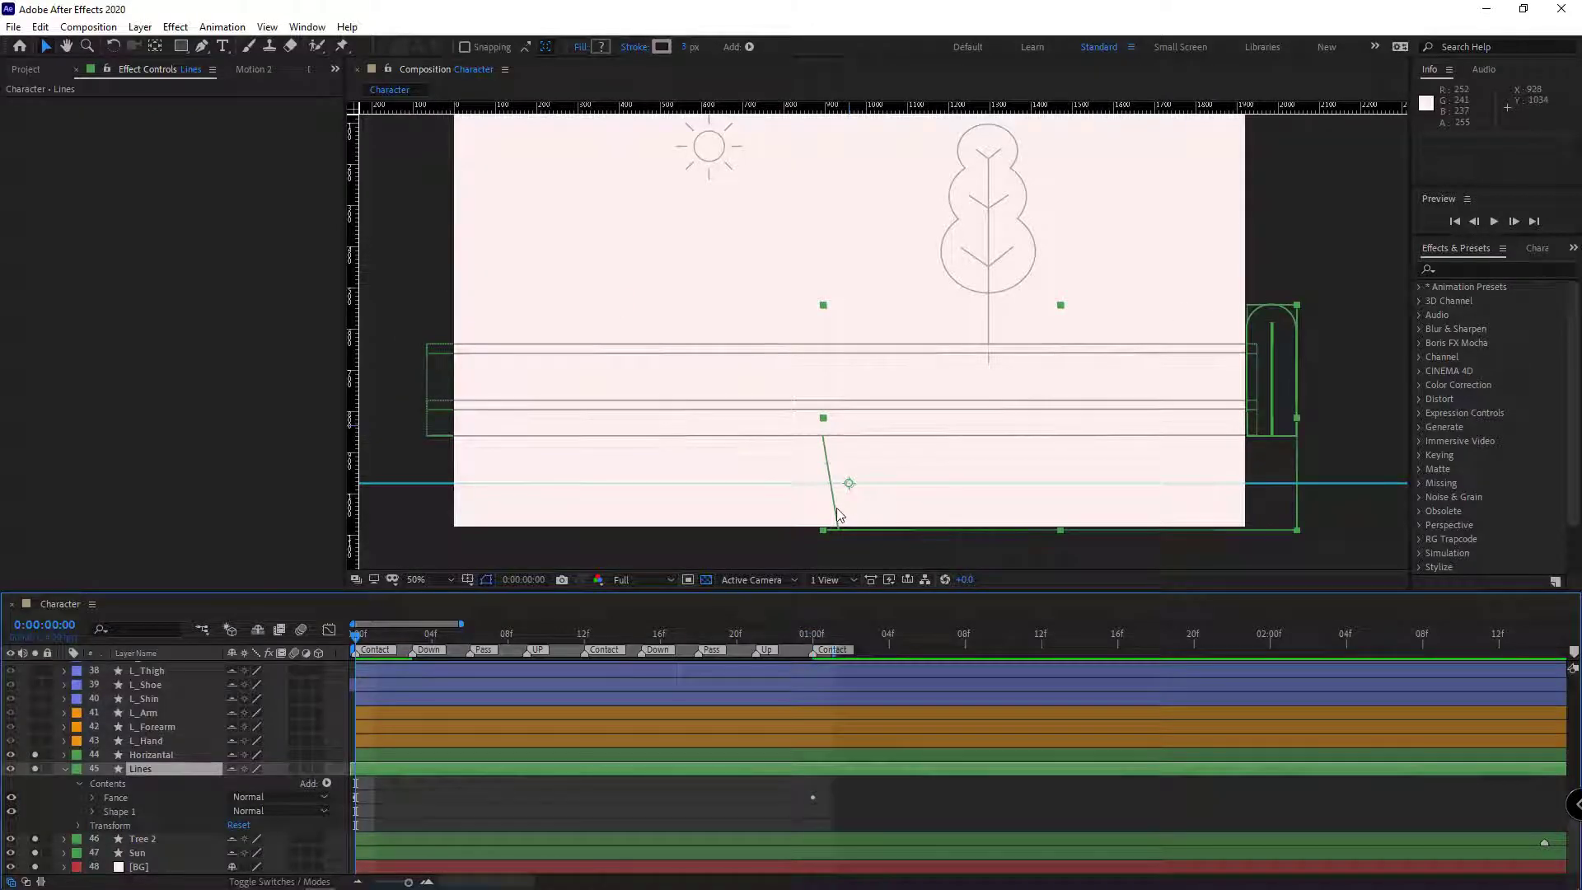
key(g)
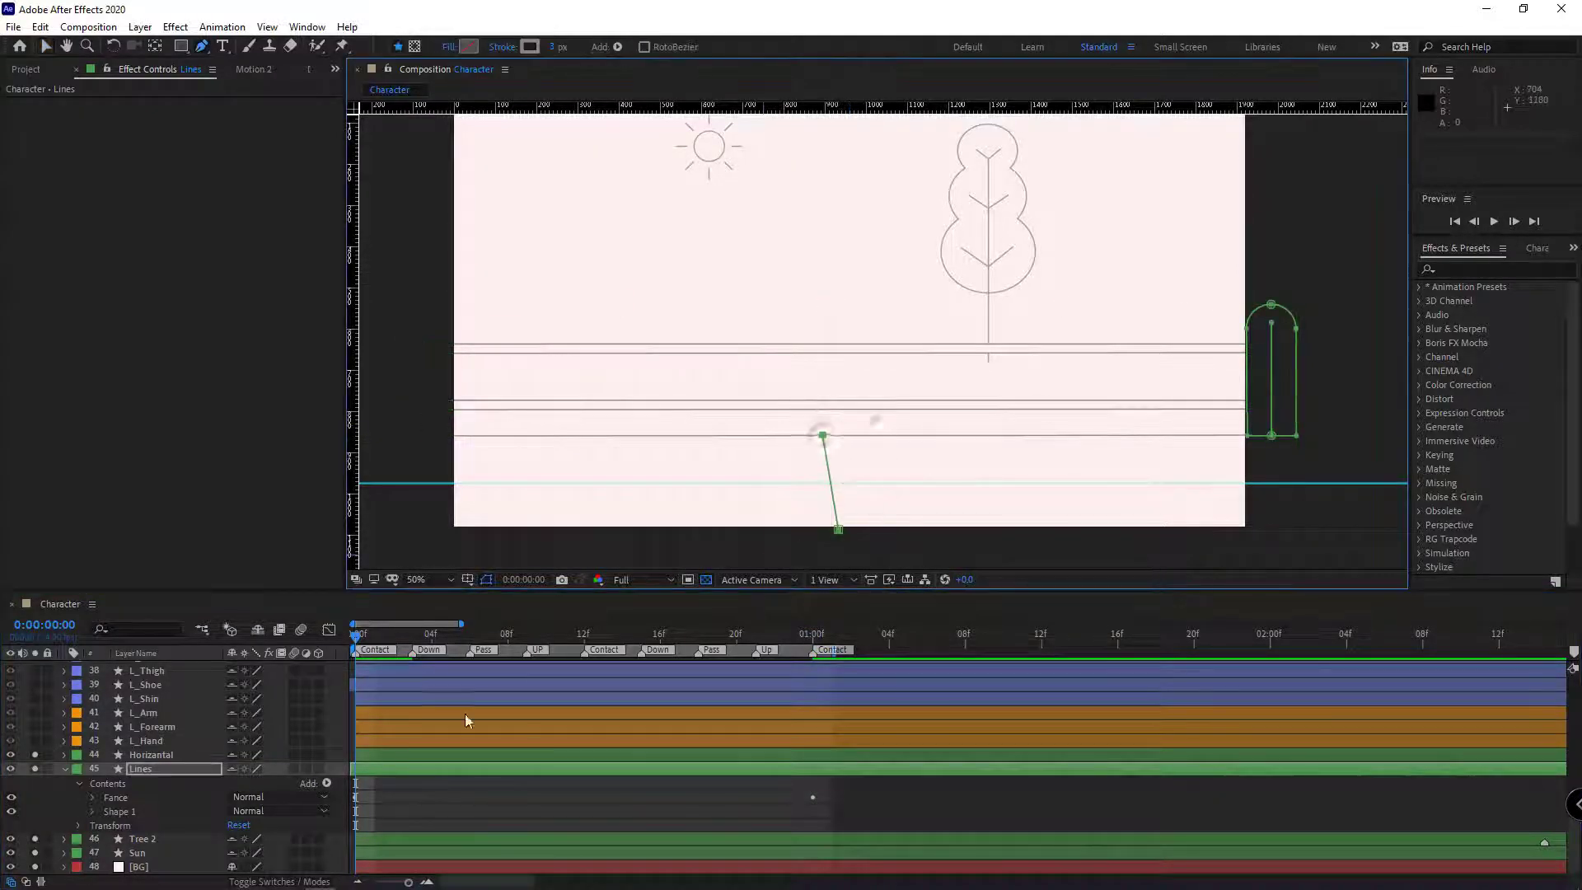
click(92, 811)
scroll(94, 810, down, 1)
click(107, 784)
click(134, 797)
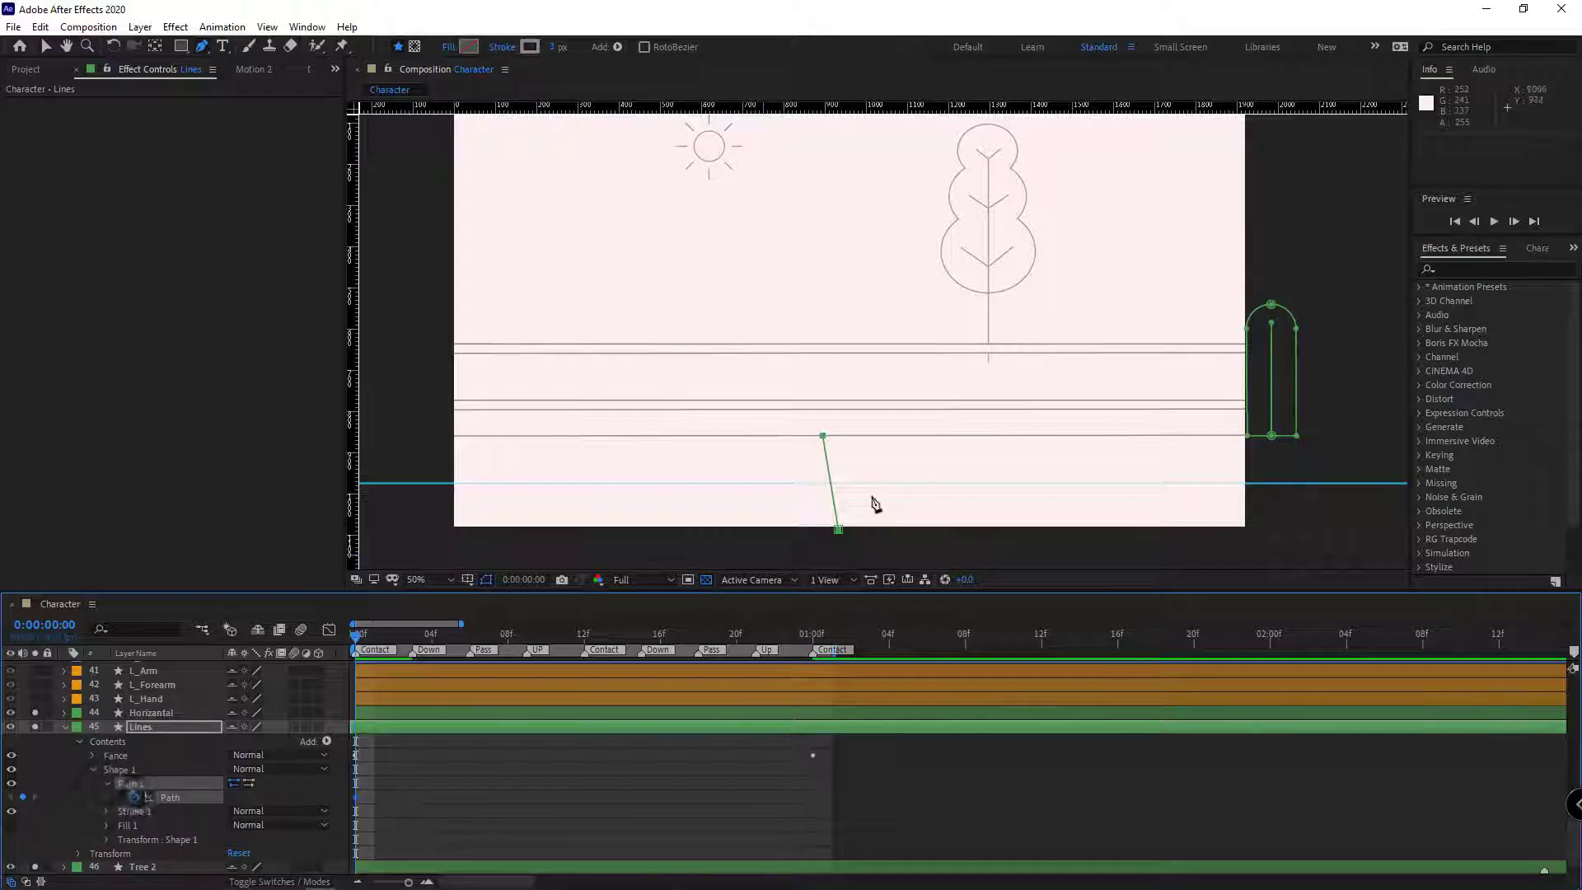
At frame 0, attach the ground line's upper point to the fence post's bottom-left corner and move its lower point farther right
drag(823, 436, 1246, 436)
scroll(1245, 436, up, 2)
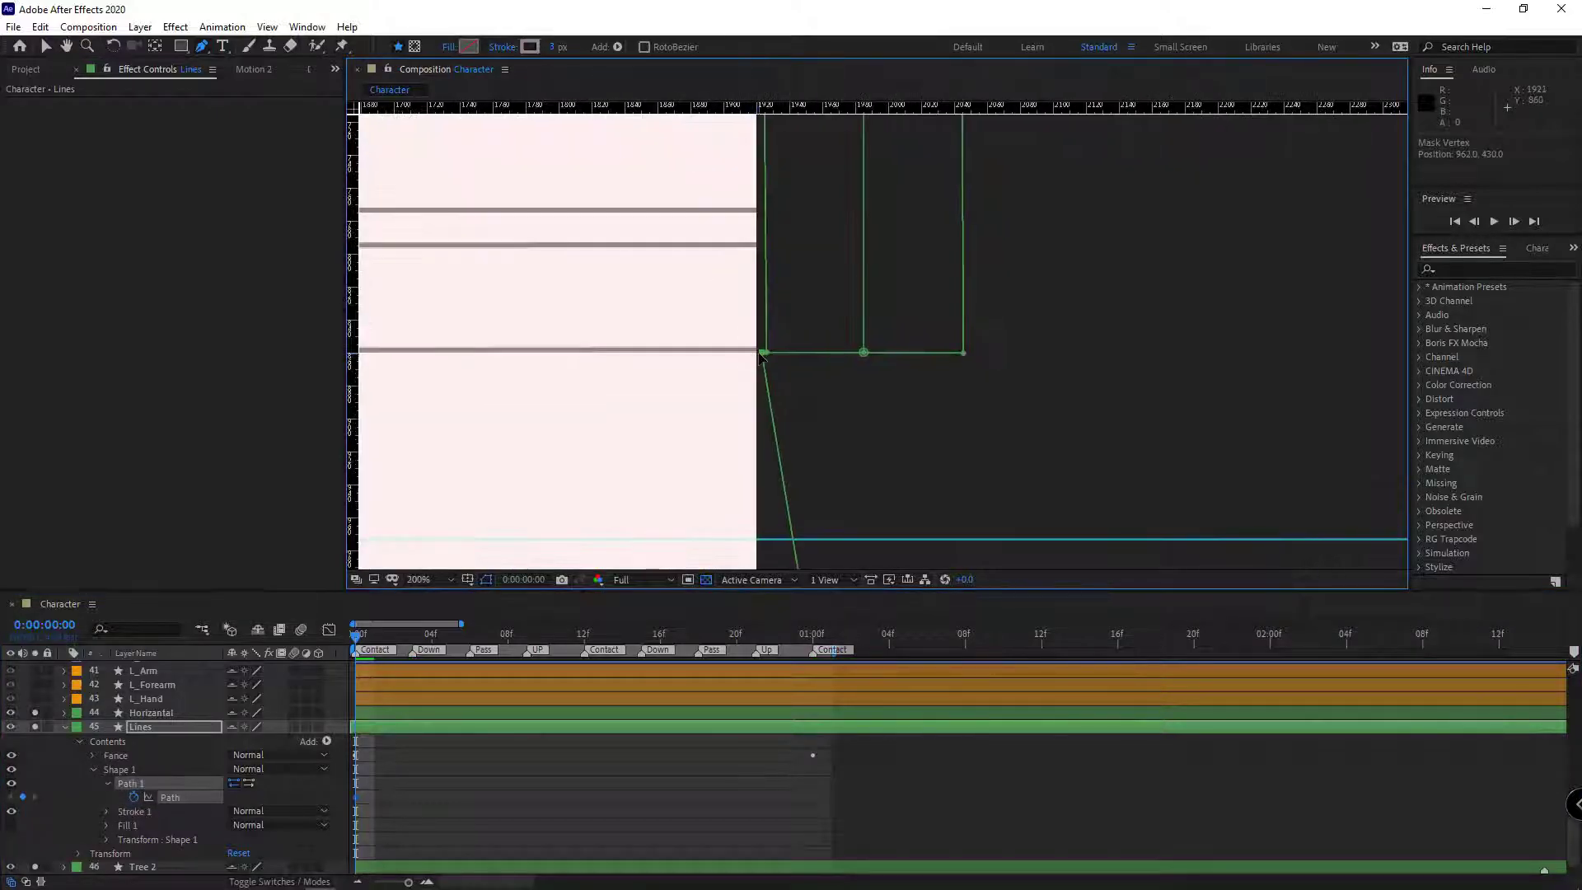
drag(759, 356, 767, 360)
scroll(765, 360, down, 5)
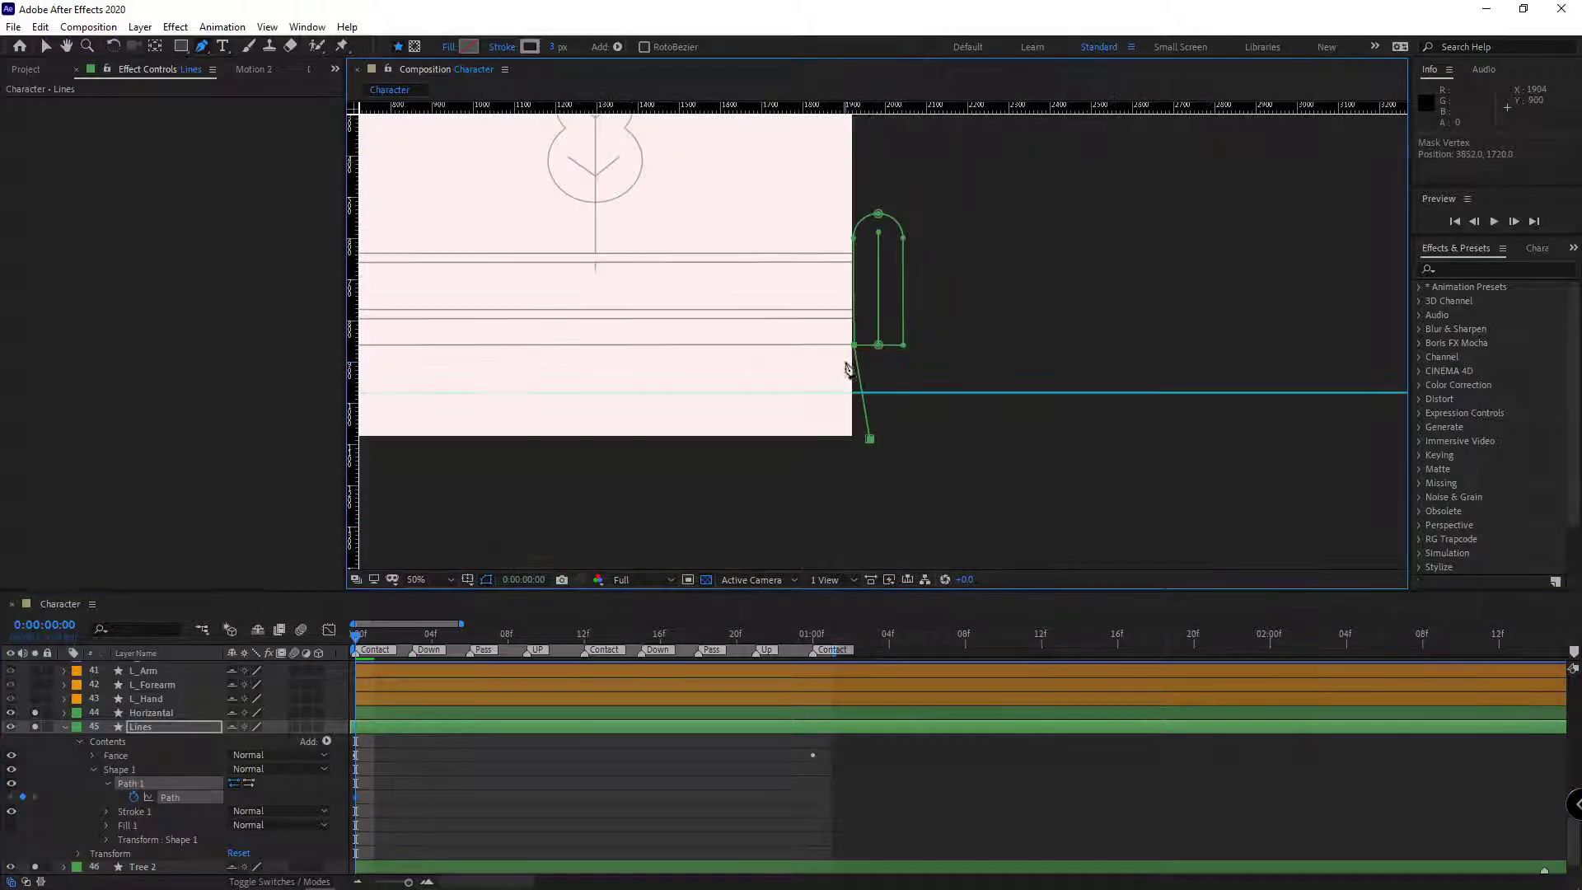
drag(970, 433, 1045, 431)
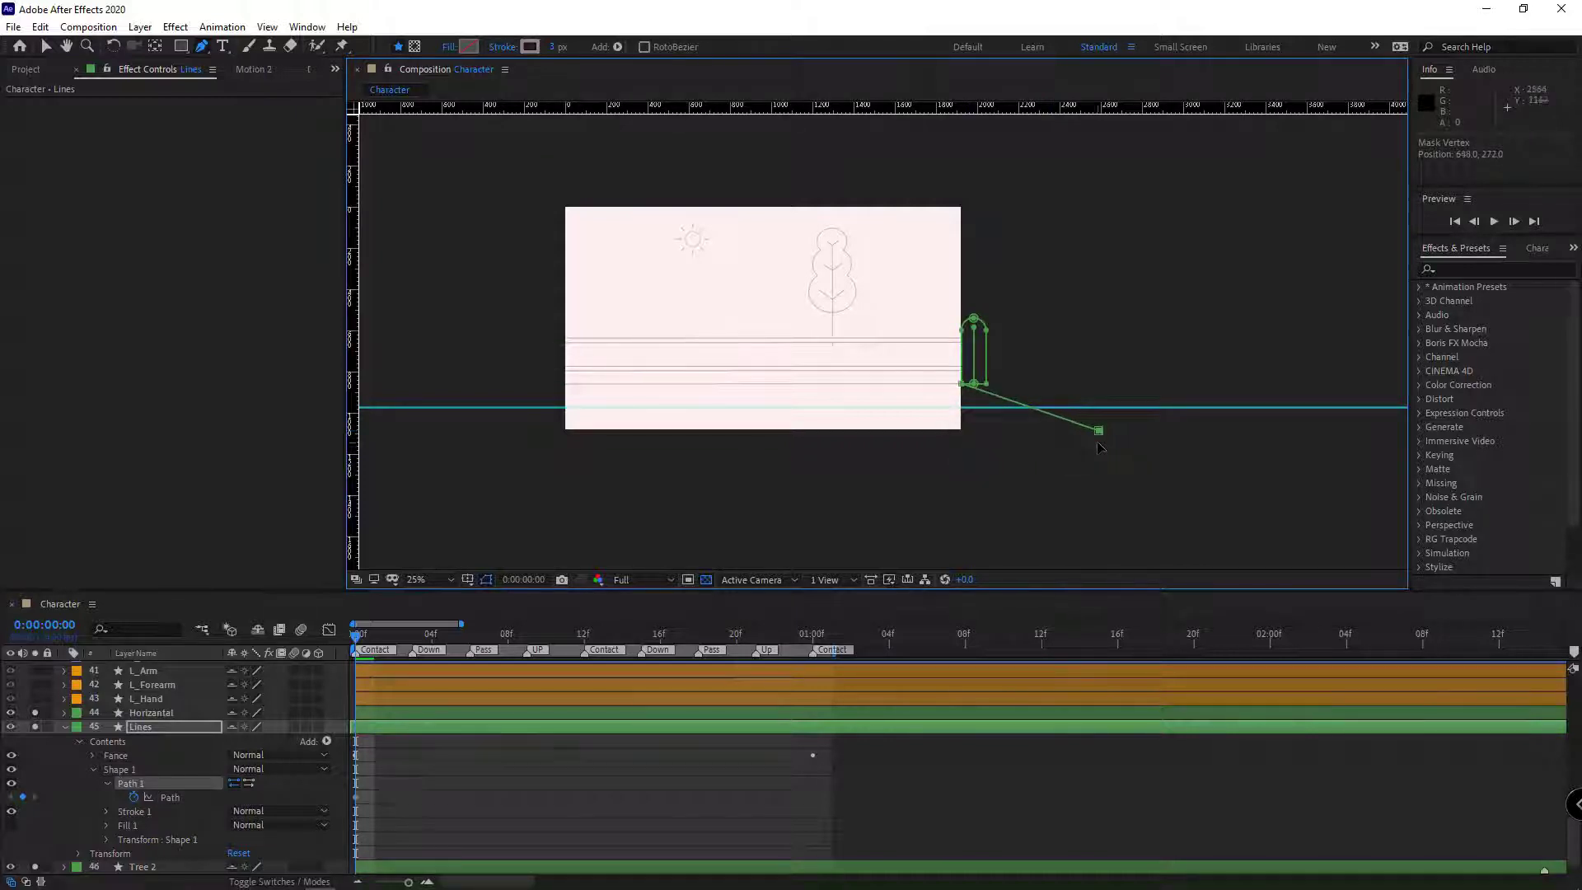
At 1:00, attach the ground line's upper point to the post's bottom-left corner and move its lower point far left of the composition
click(815, 635)
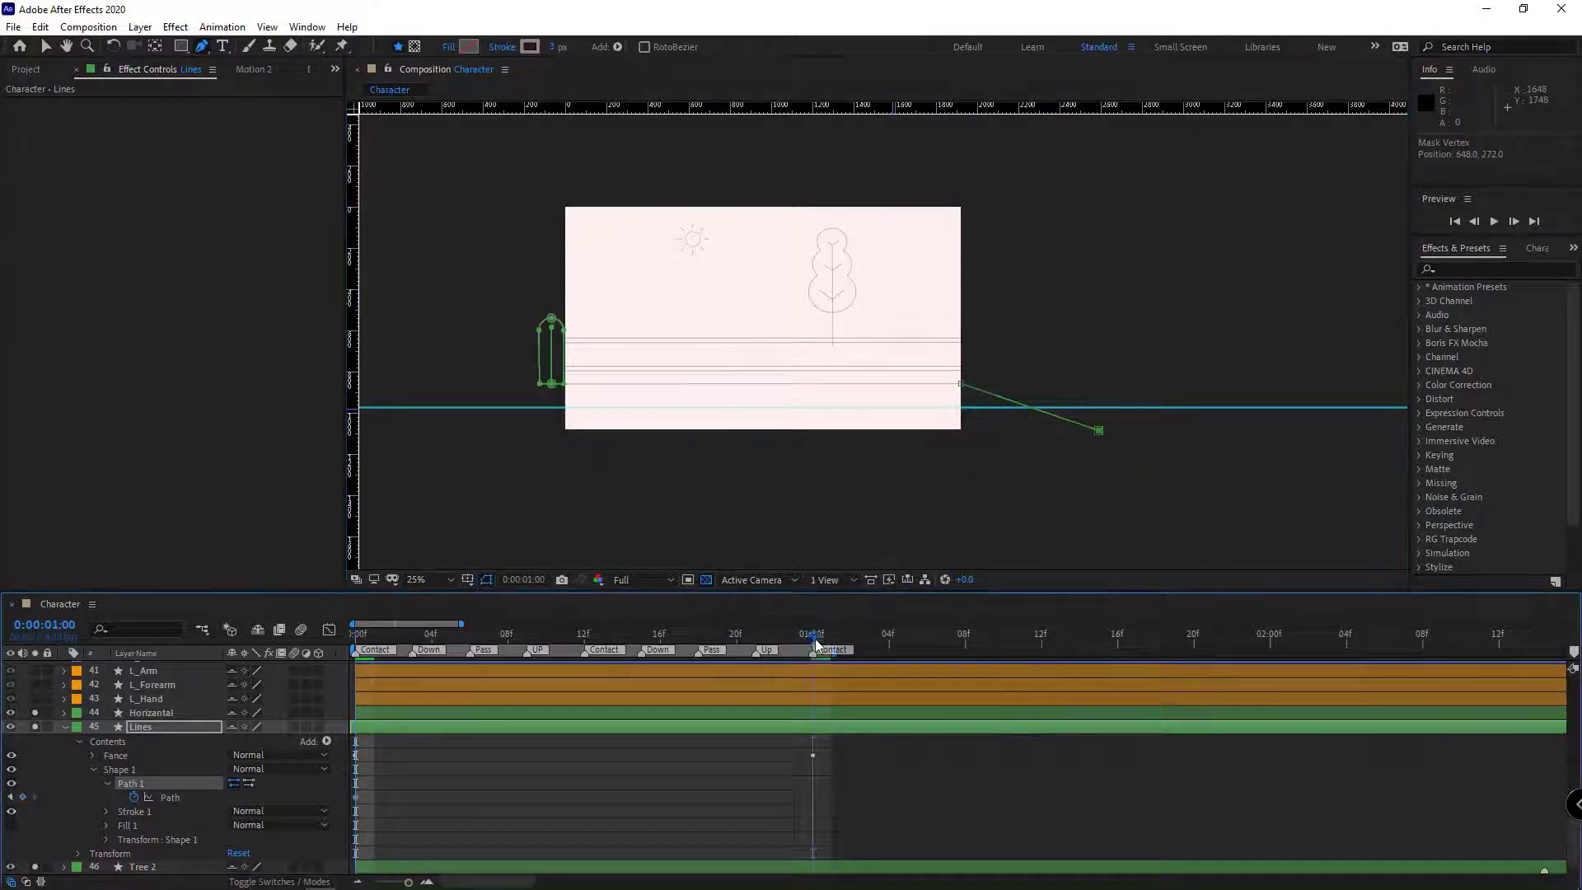
click(1100, 431)
drag(963, 384, 564, 407)
scroll(563, 407, up, 3)
drag(807, 288, 721, 298)
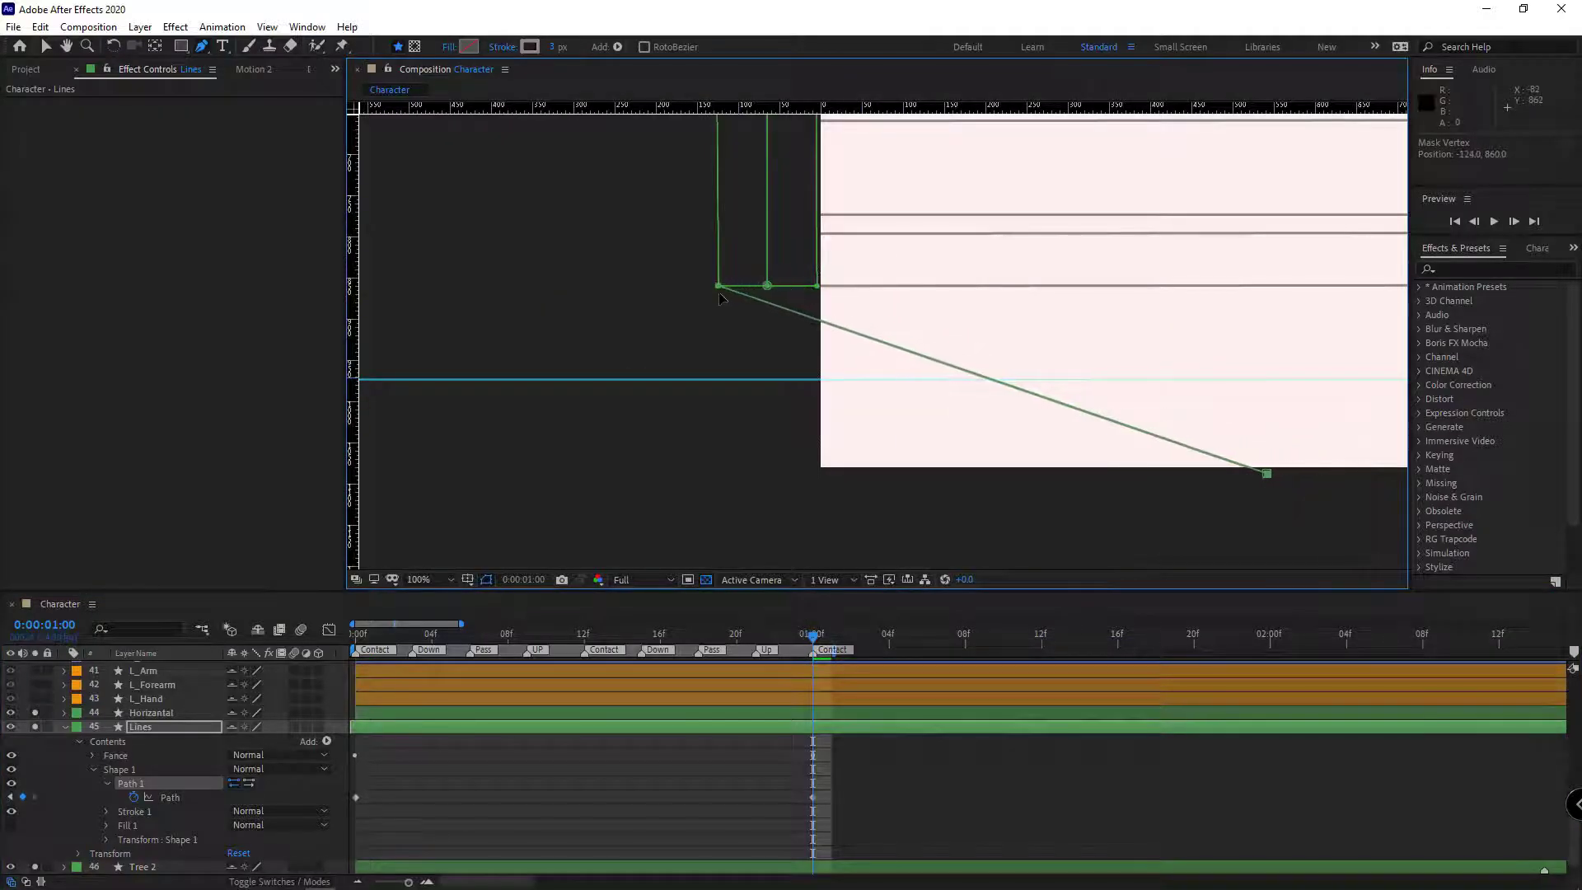
ctrl+click(1057, 523)
drag(1266, 473, 346, 476)
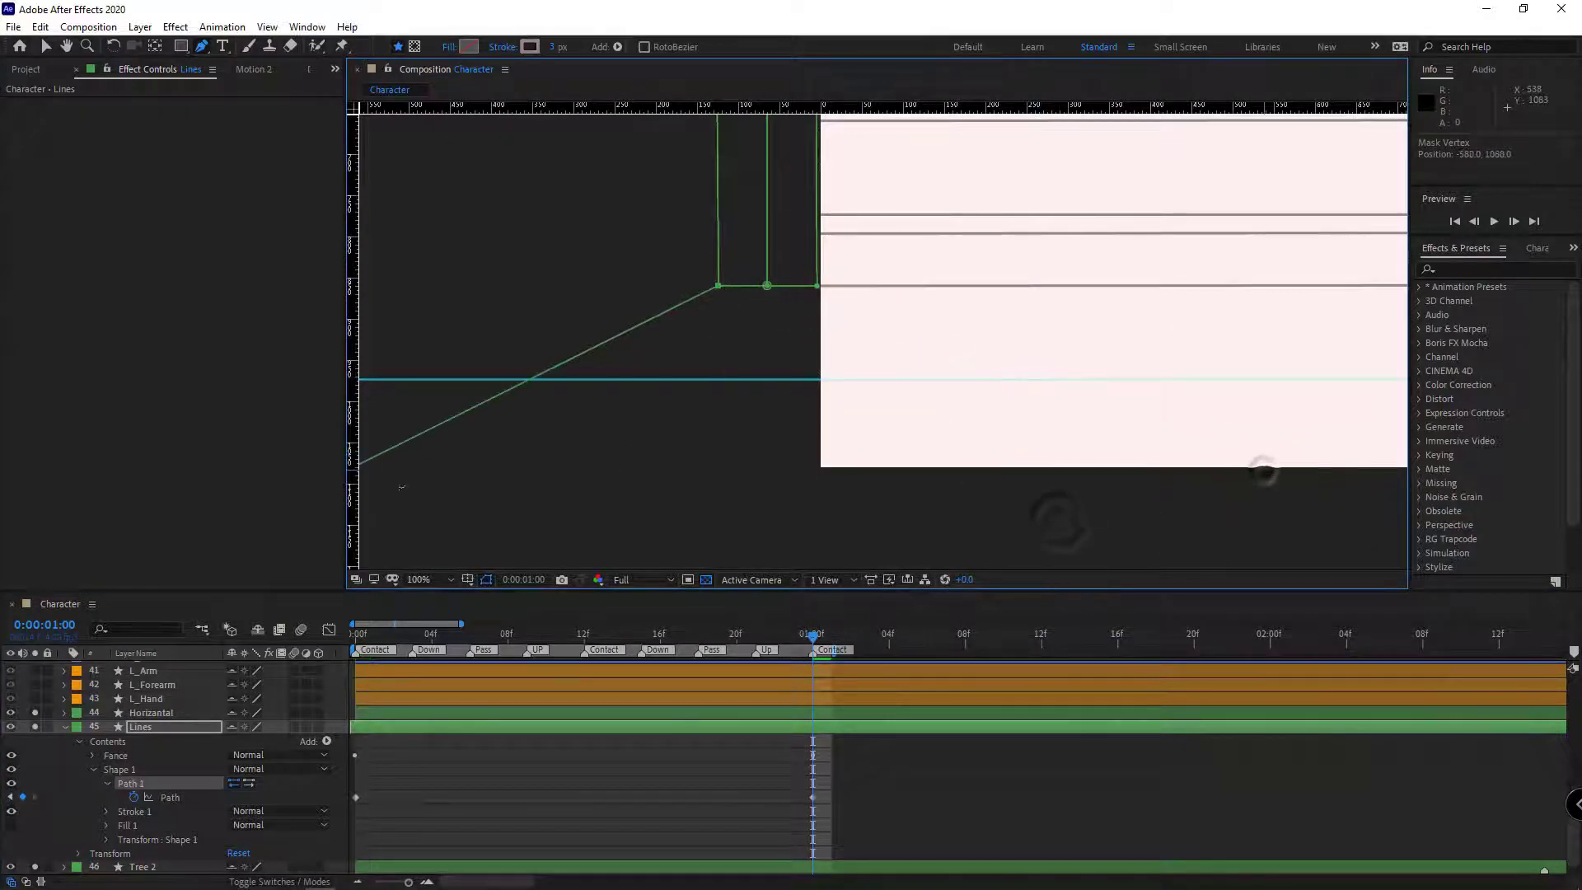
scroll(384, 476, down, 1)
drag(612, 407, 572, 407)
scroll(572, 407, down, 1)
click(63, 786)
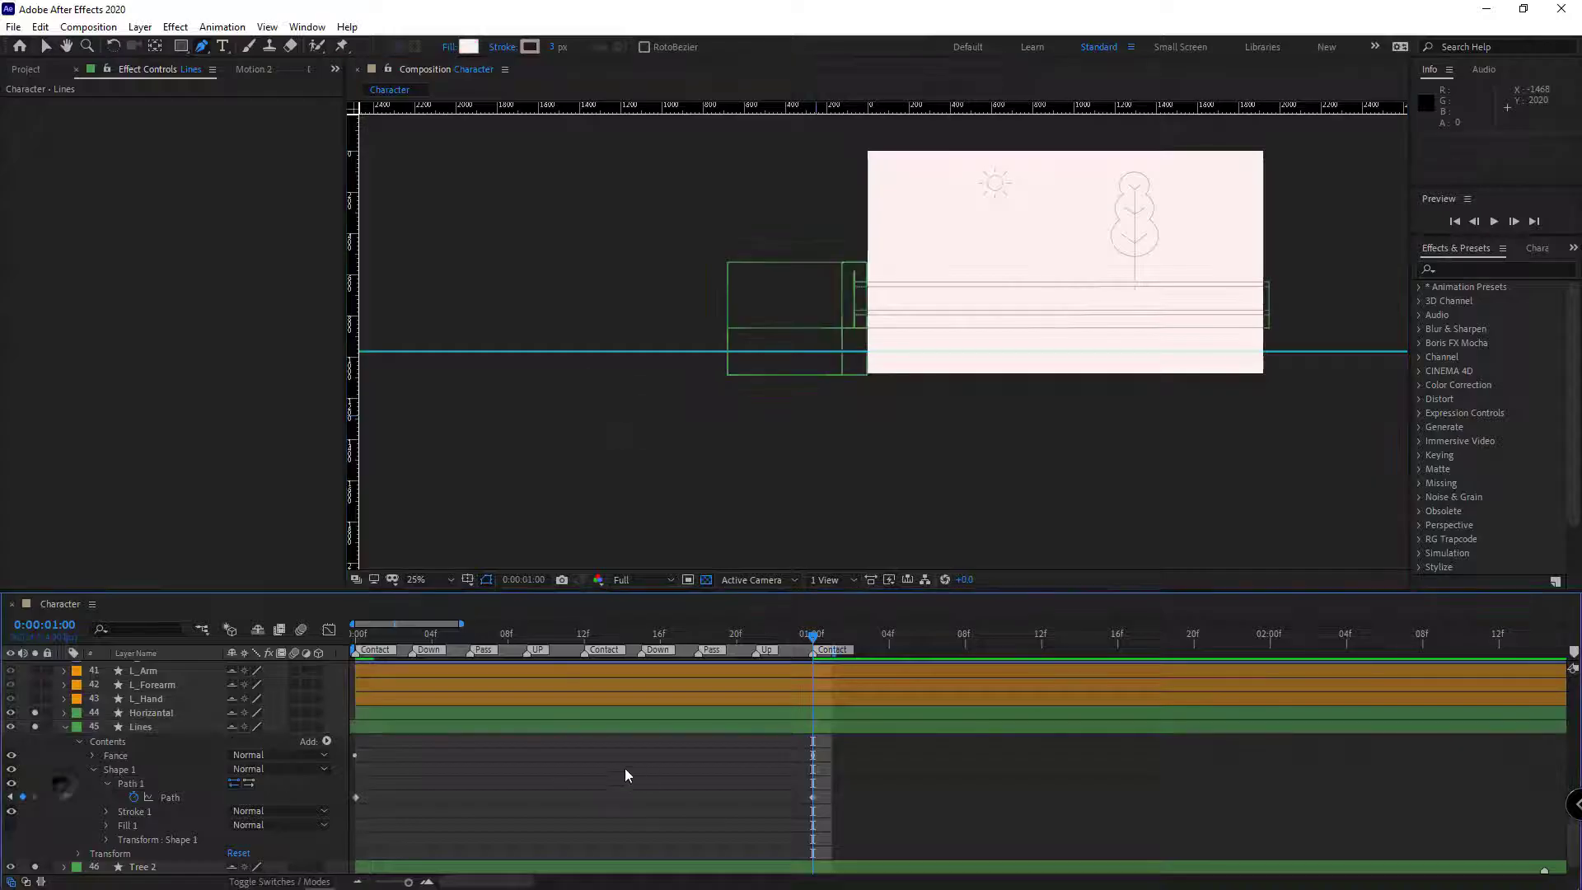
Move the Lines layer's last Position and Path keyframes from 1:00 to 6:00
drag(428, 637, 313, 853)
scroll(645, 796, down, 5)
click(717, 645)
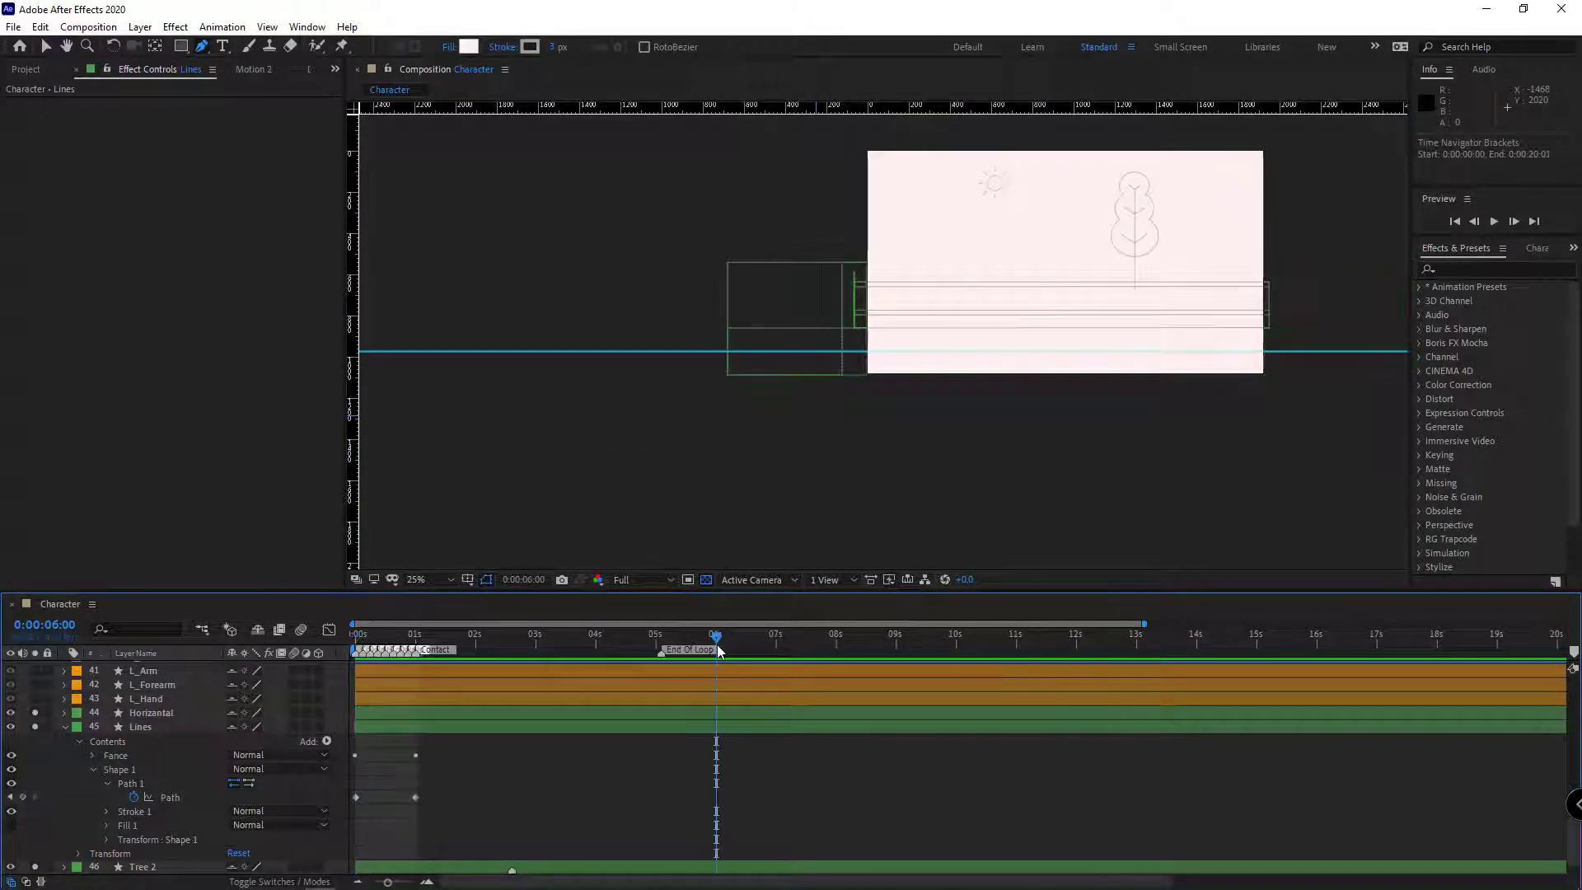
click(143, 732)
key(u)
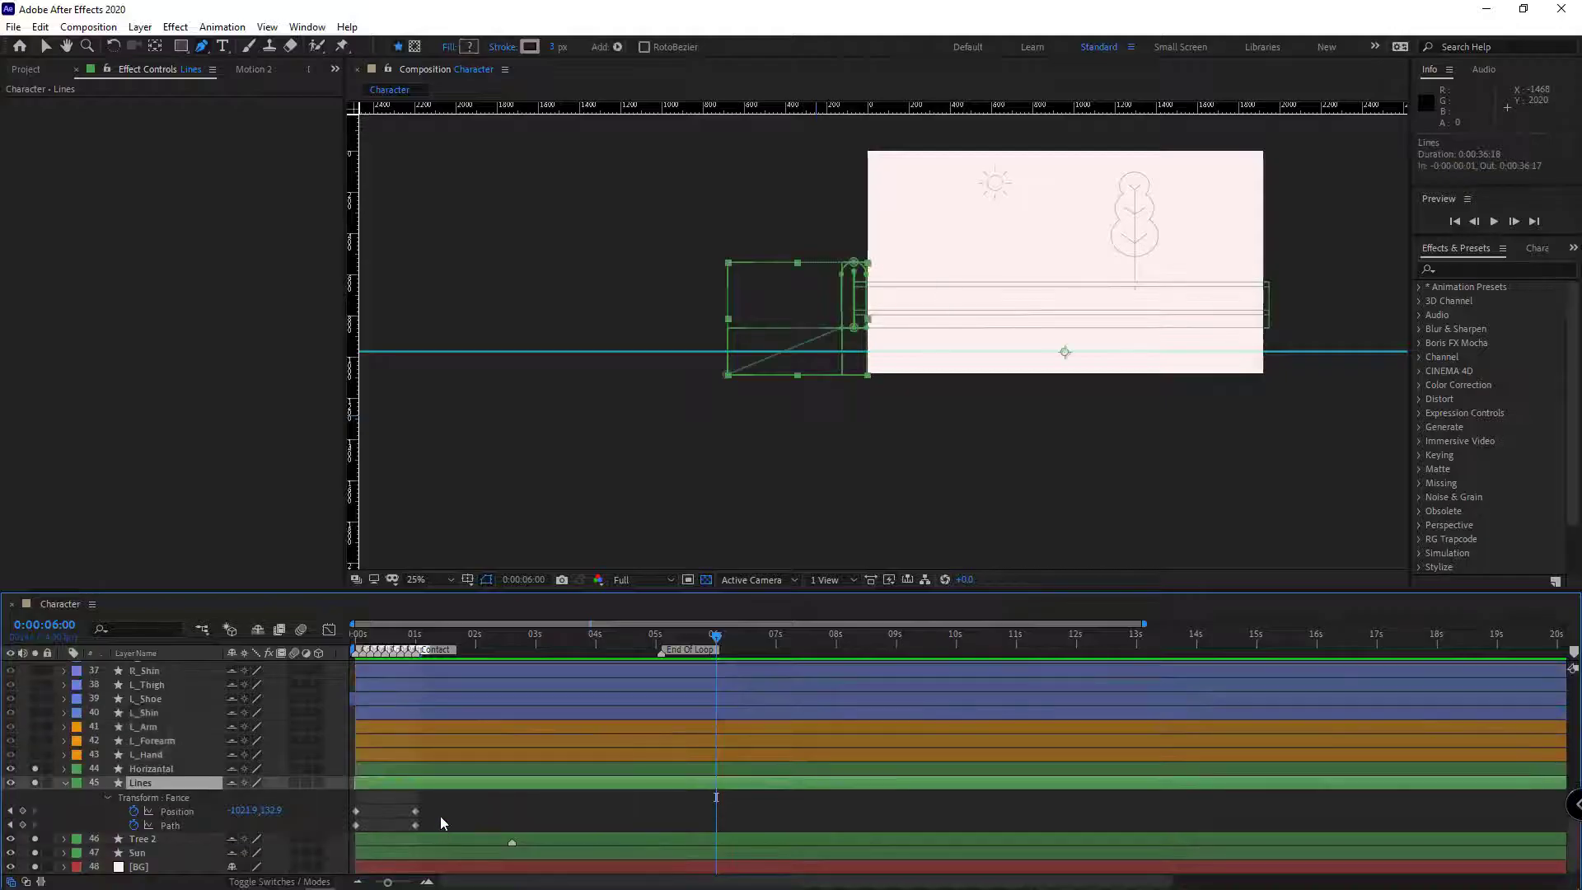
drag(440, 829, 711, 825)
click(730, 819)
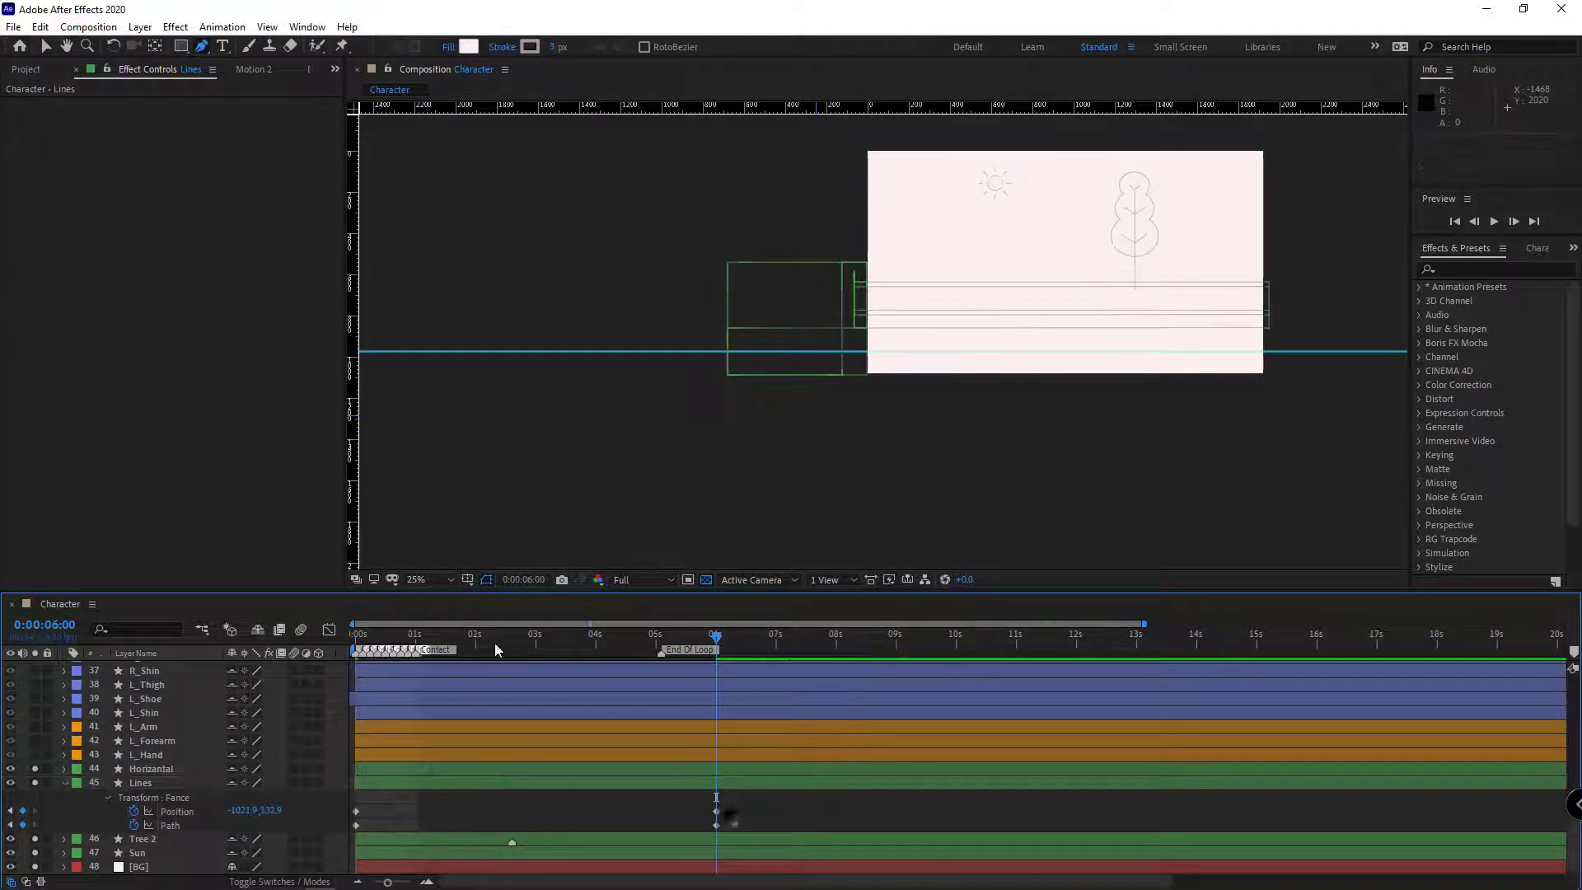
Extend the work area's end to 6:00 and preview the passing fence post
click(367, 638)
drag(418, 651, 722, 661)
key(space)
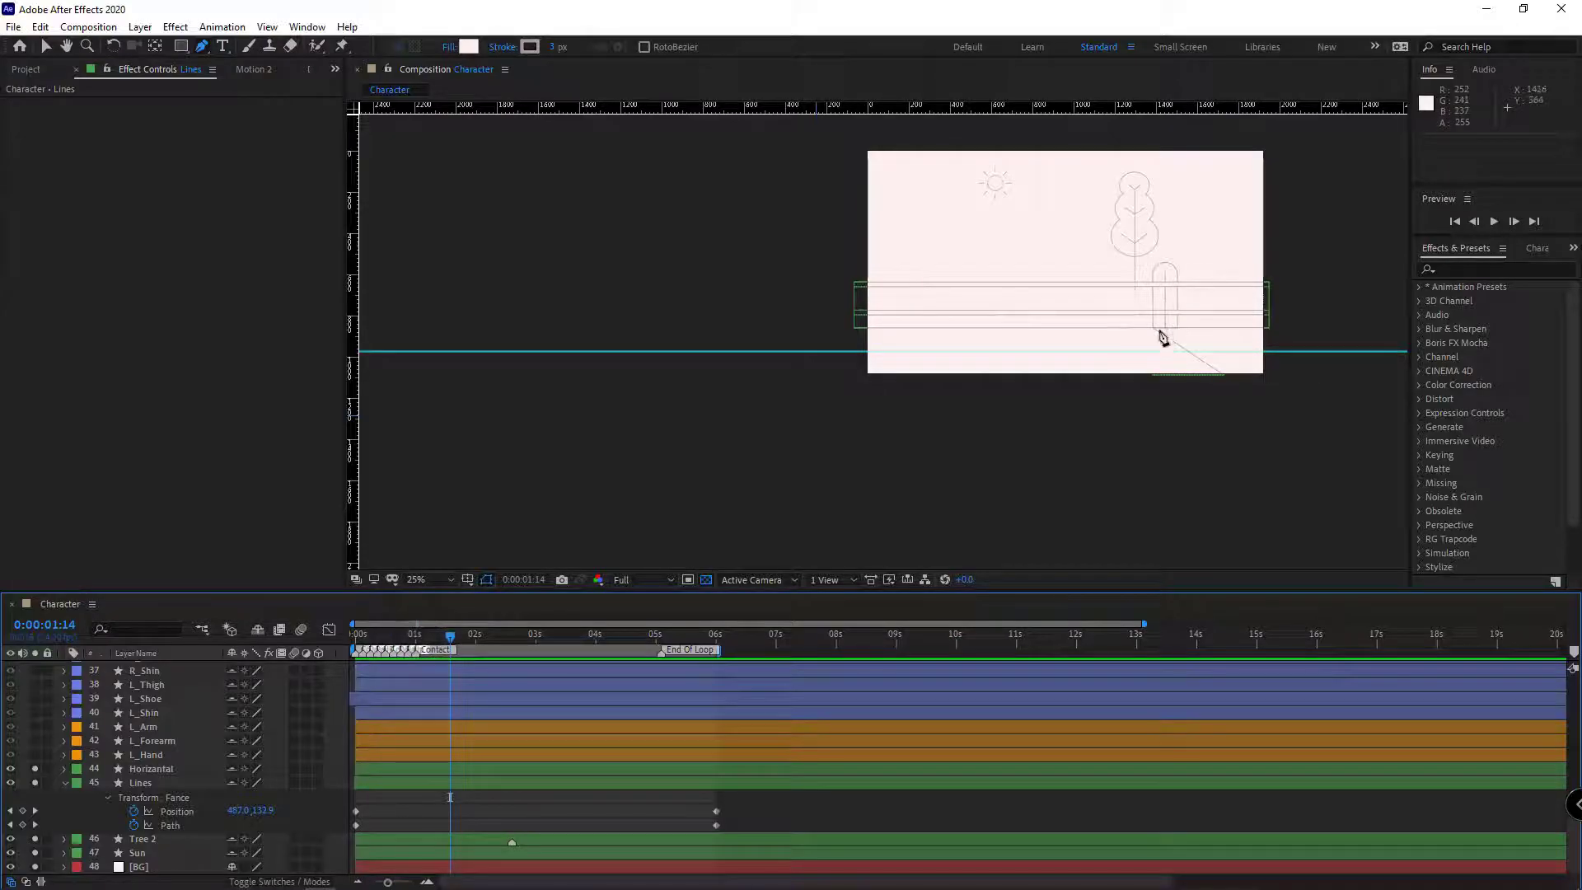
Apply the Echo effect to the Lines layer and set its Echo Operator to Maximum
key(v)
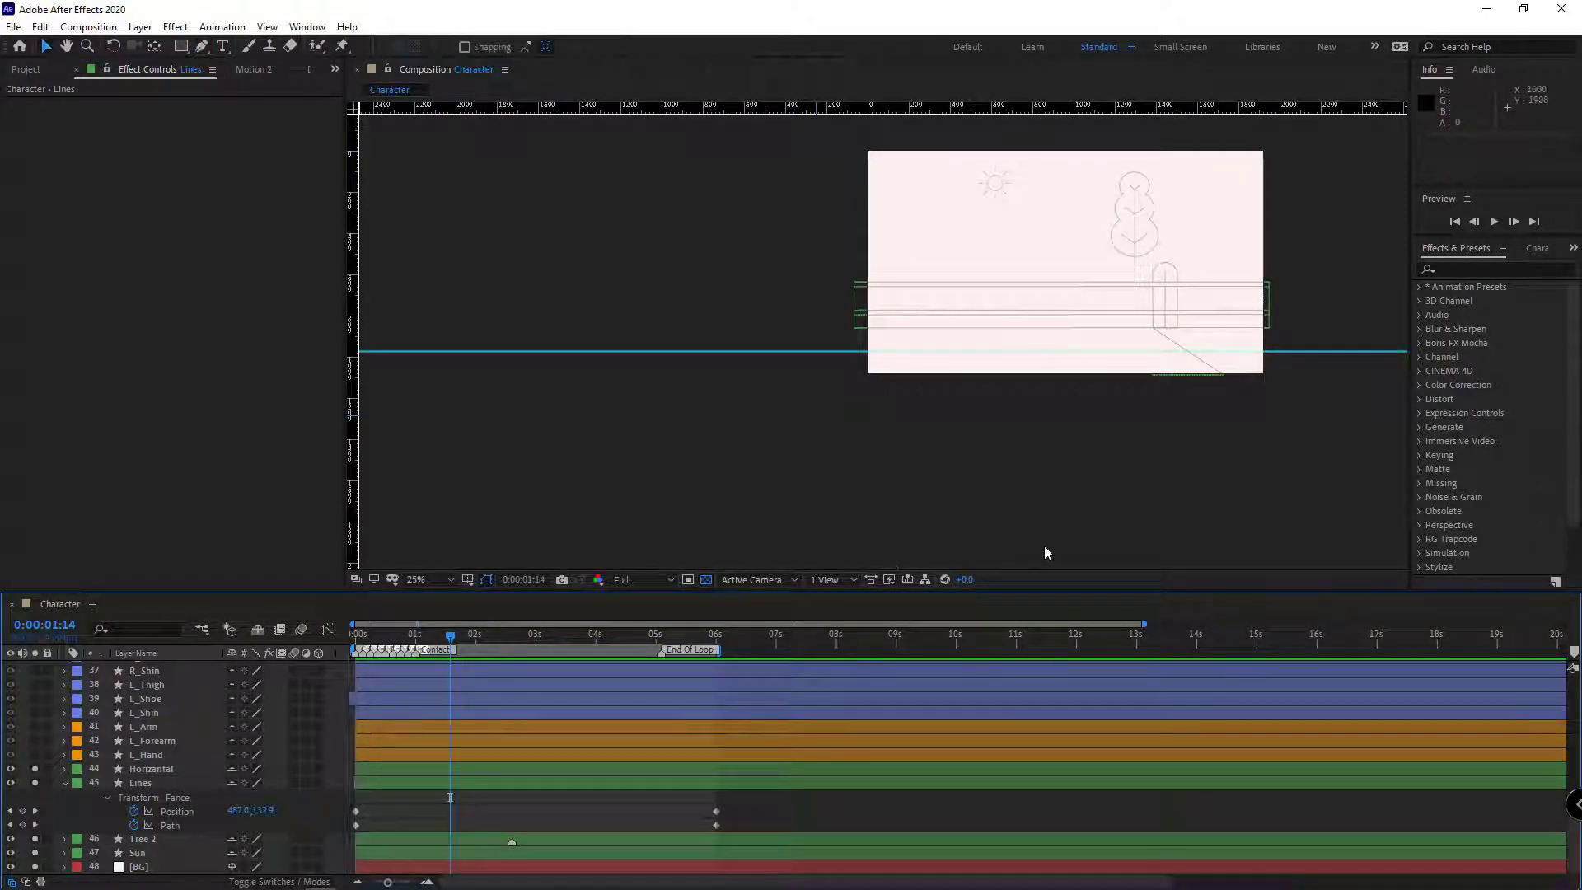
click(1491, 269)
text(ech)
drag(1465, 427, 519, 783)
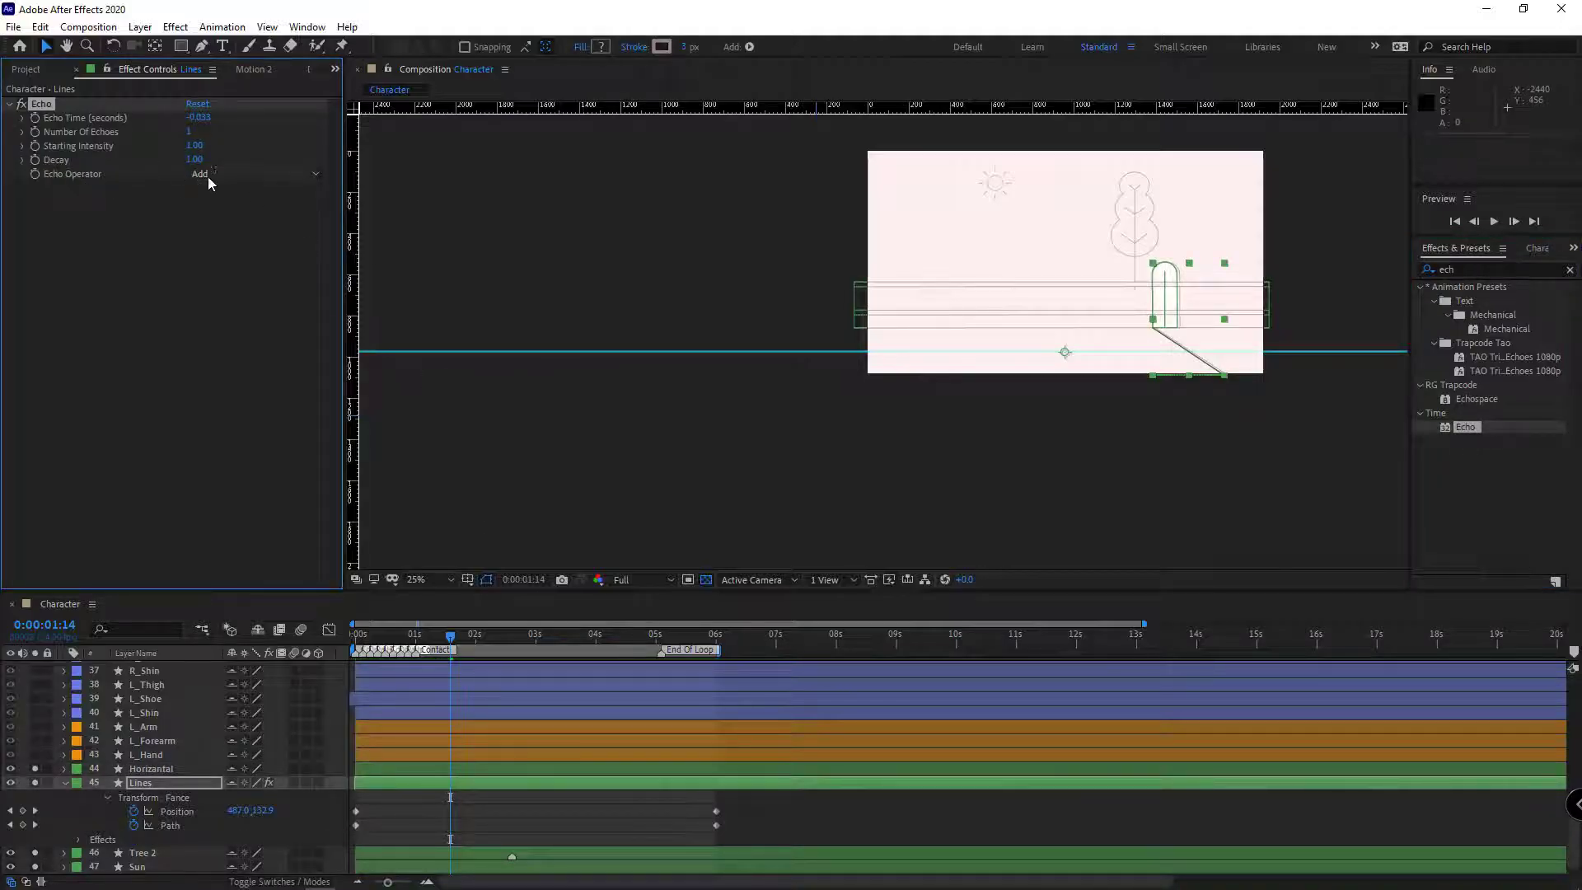
click(208, 175)
click(239, 216)
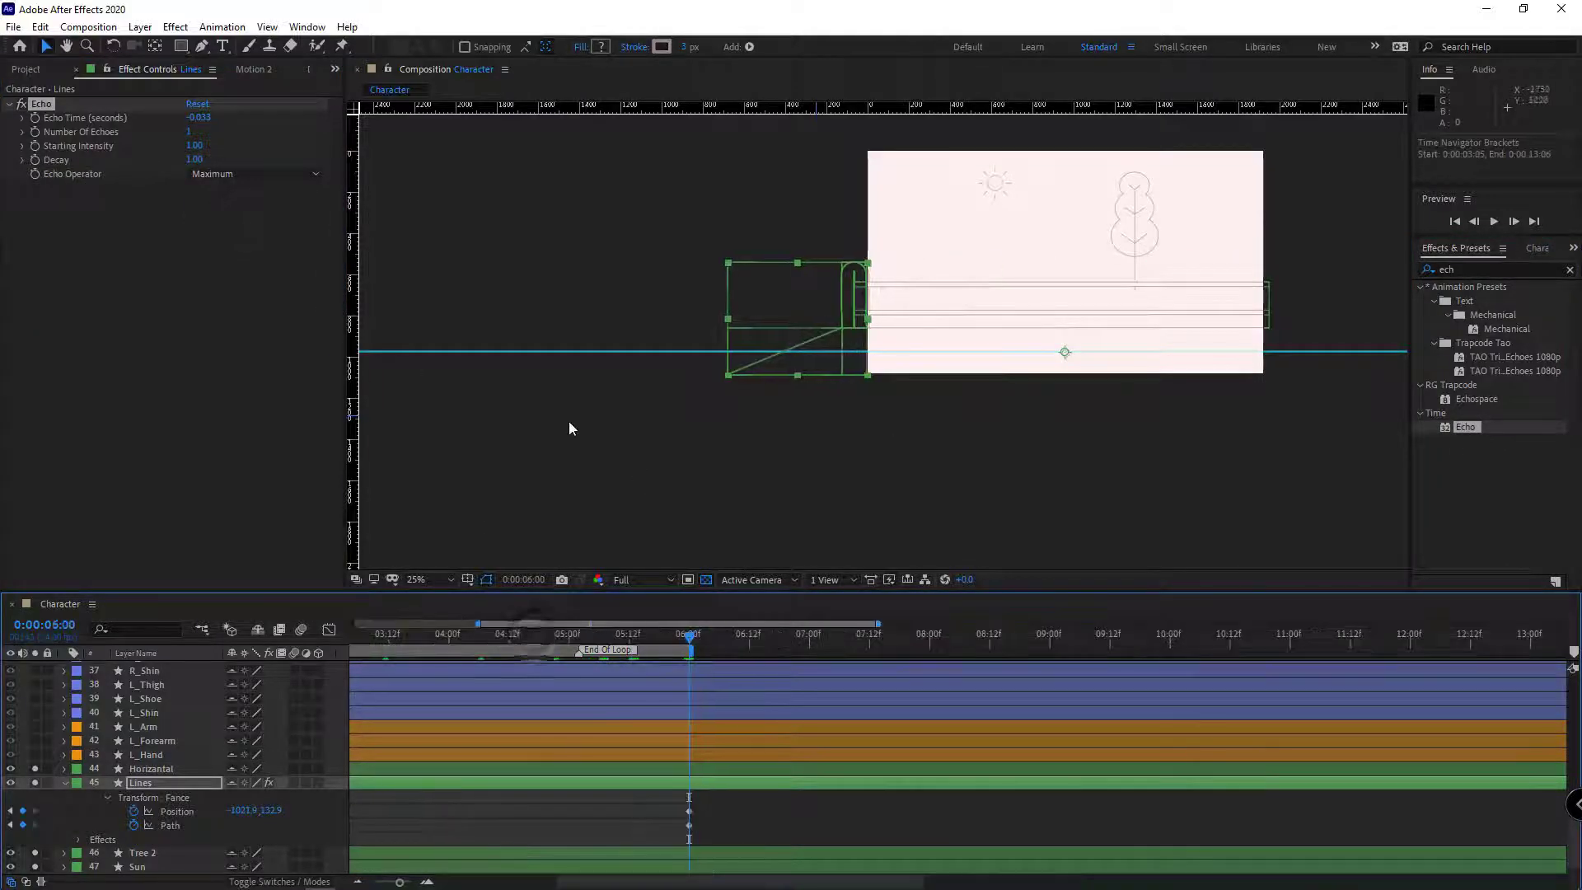
Set Echo's Number Of Echoes to 30 and its Echo Time to -0.353 so the posts form a continuous fence
click(189, 134)
text(30)
key(Return)
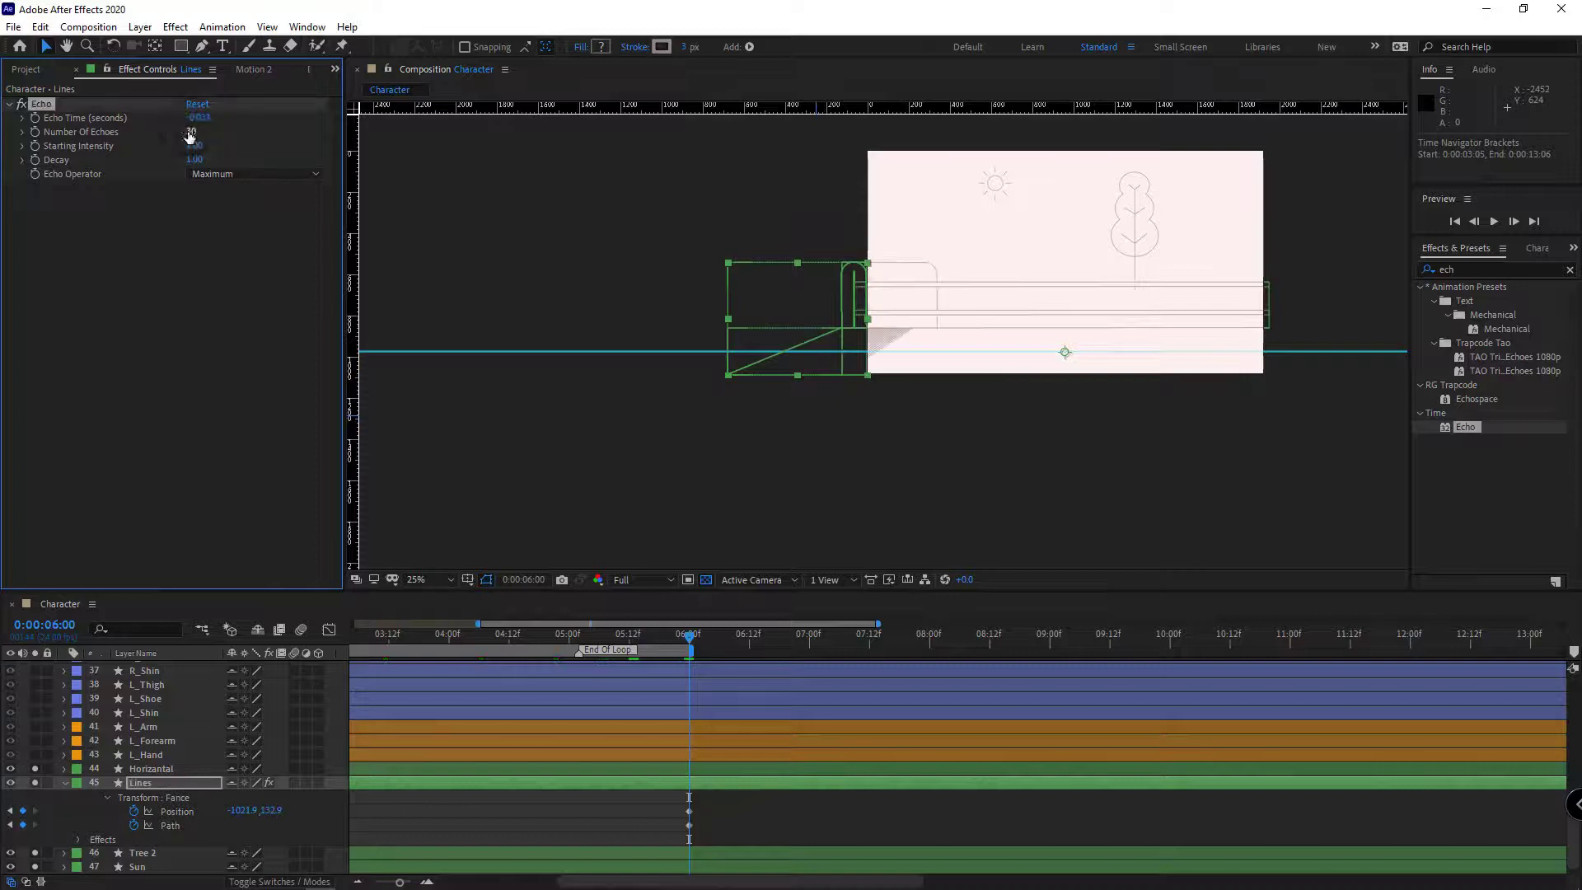
mouse_move(207, 121)
mouse_down()
mouse_move(186, 130)
mouse_move(202, 128)
mouse_up()
scroll(857, 277, up, 4)
scroll(1084, 383, down, 4)
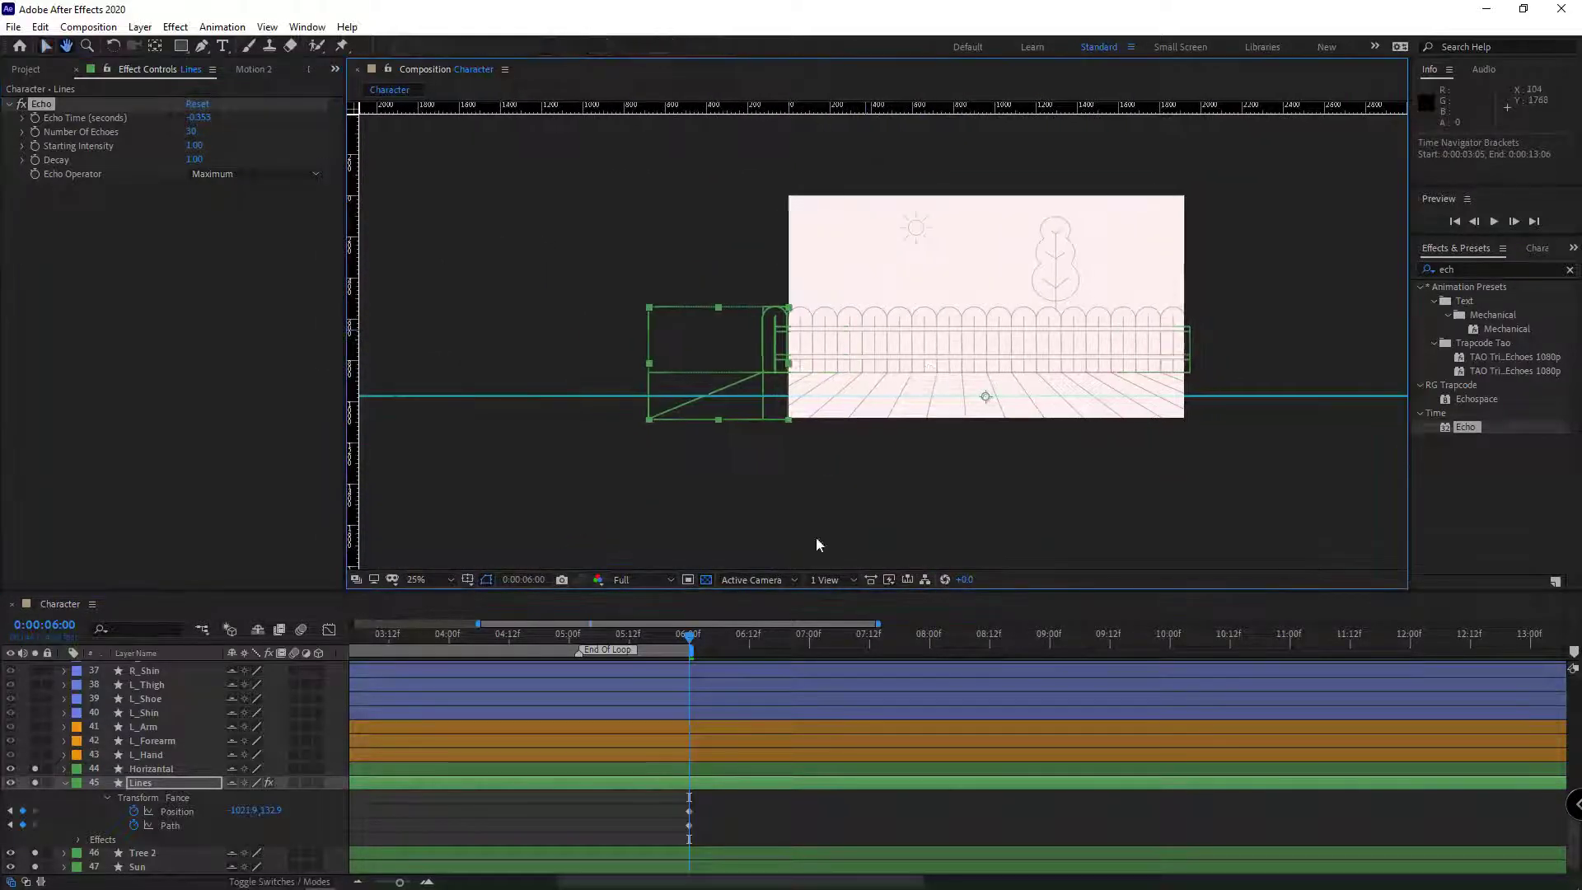
Preview the echoed fence and ground lines across the 6-second work area
scroll(762, 791, down, 5)
click(538, 644)
key(space)
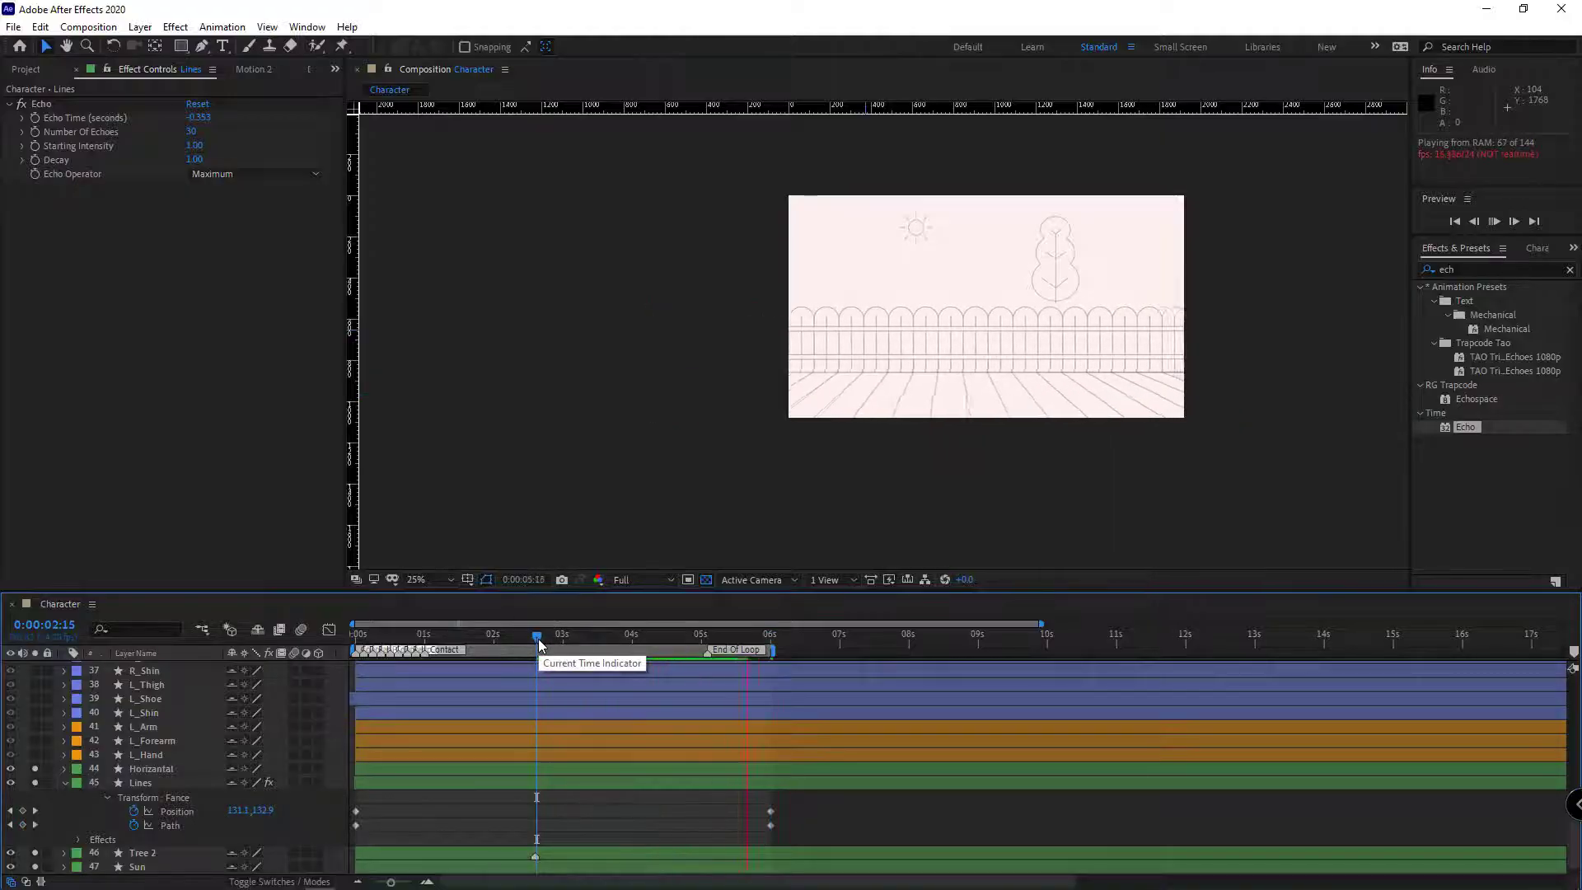
At 6:00, pull the outer end of the Lines path's ground line farther left to flatten its angle
drag(537, 639, 768, 660)
click(806, 785)
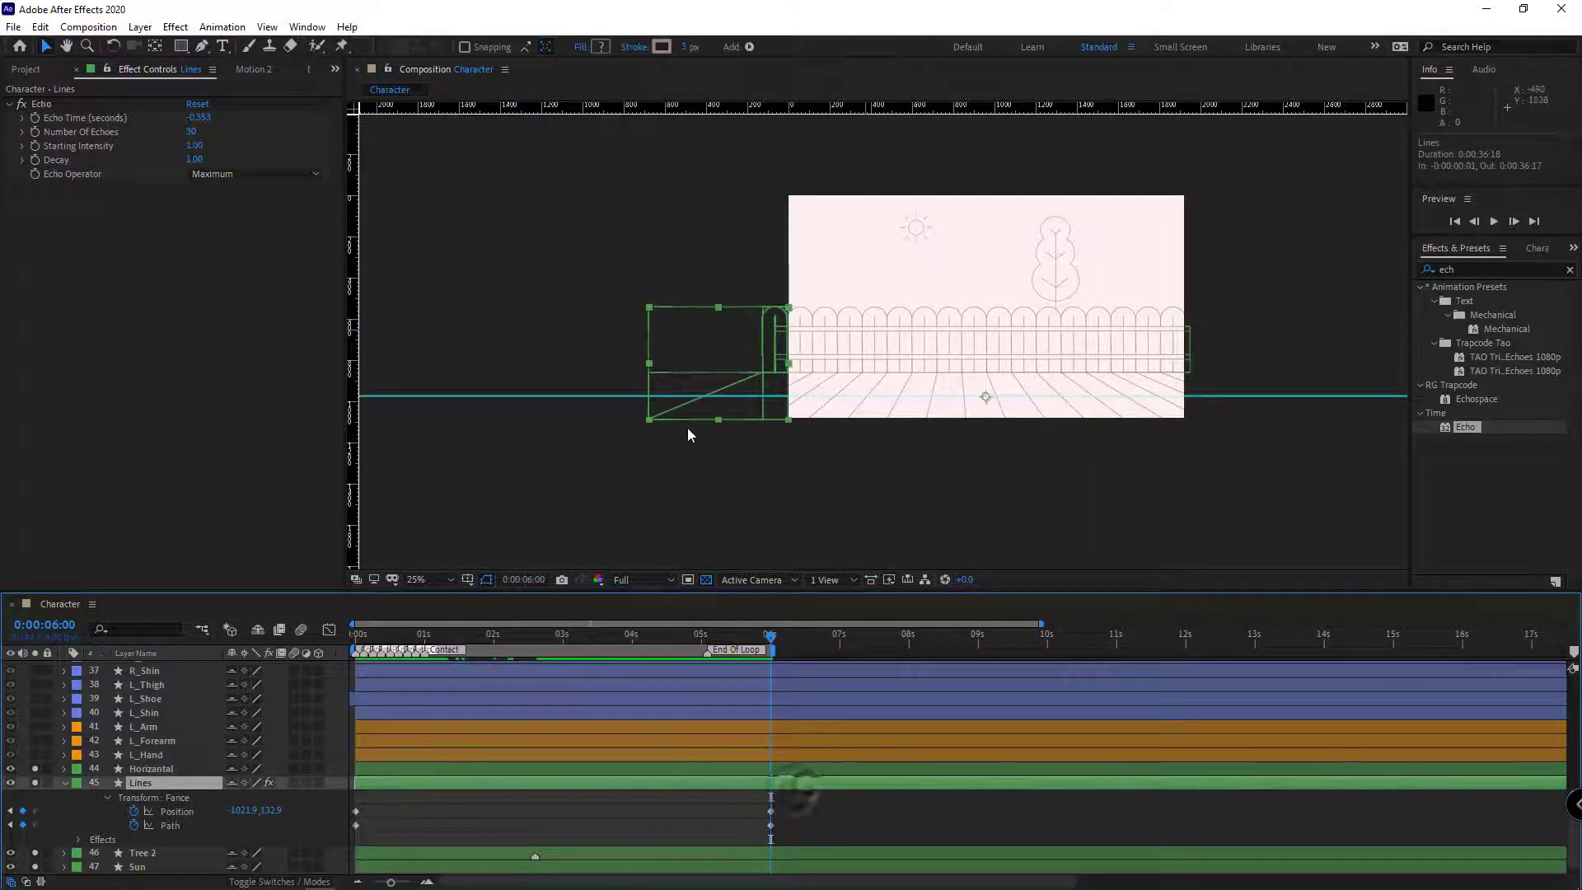
key(g)
drag(648, 419, 570, 421)
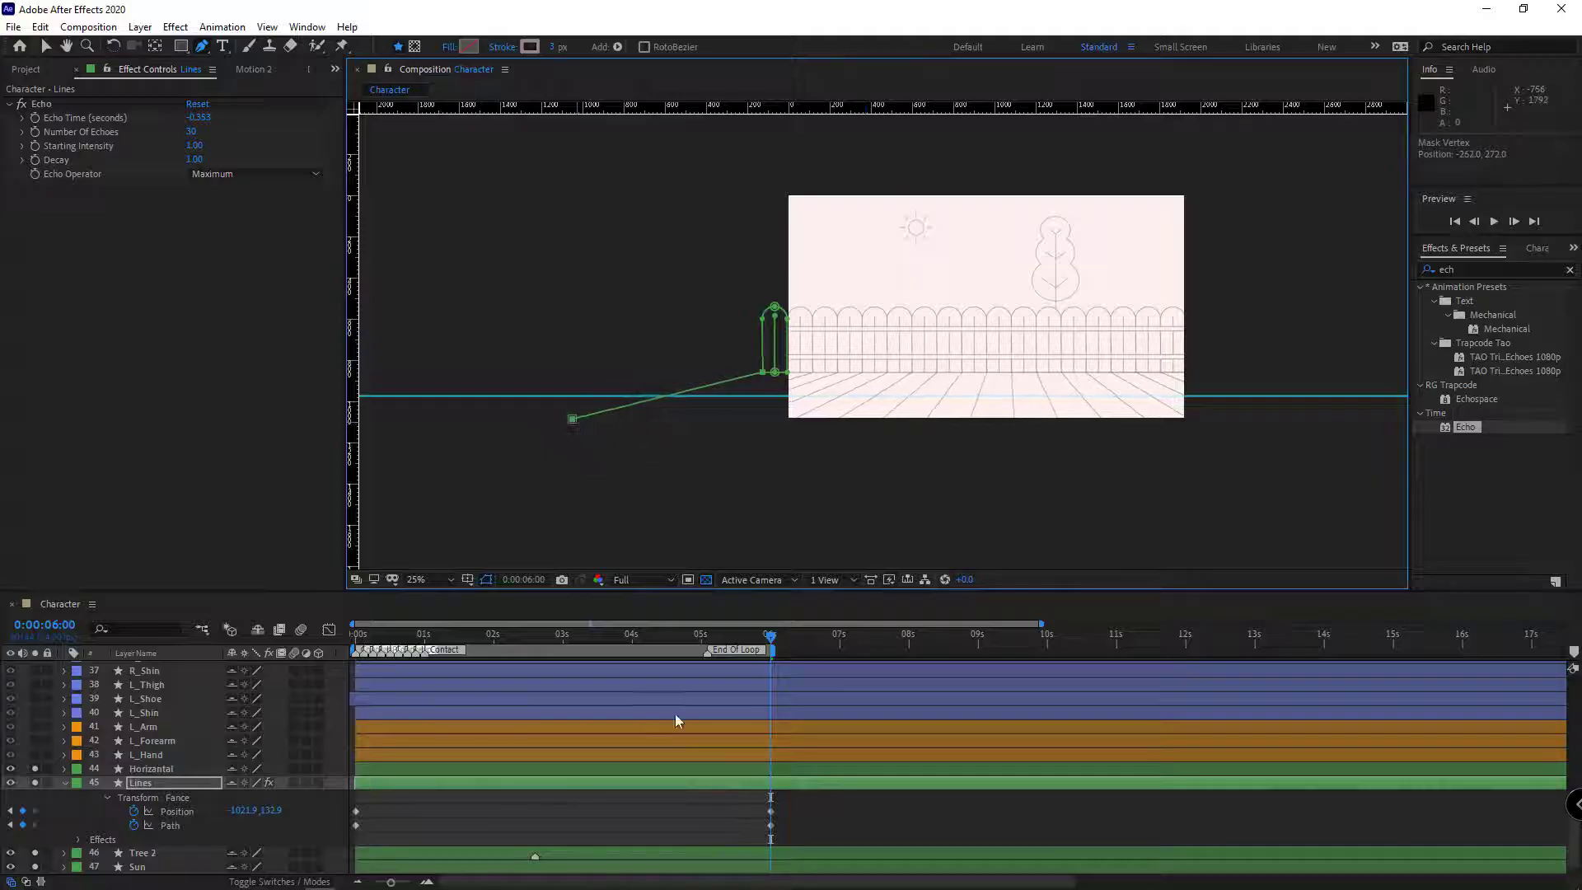
At 0:00, pull the outer end of the Lines path's ground line farther right of the frame
click(535, 782)
key(Home)
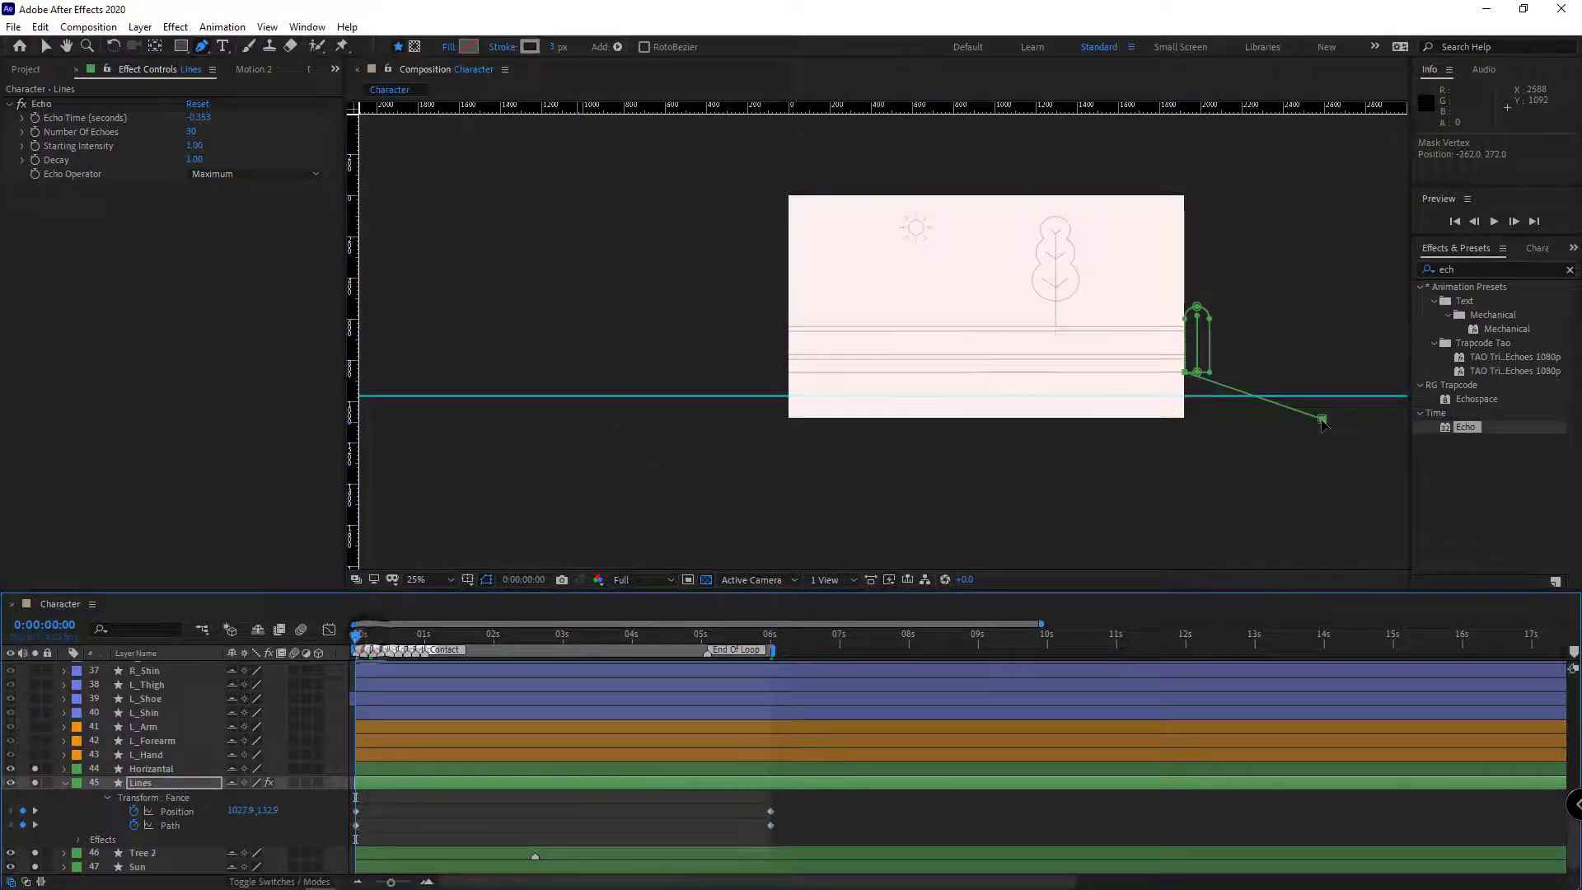
click(1328, 438)
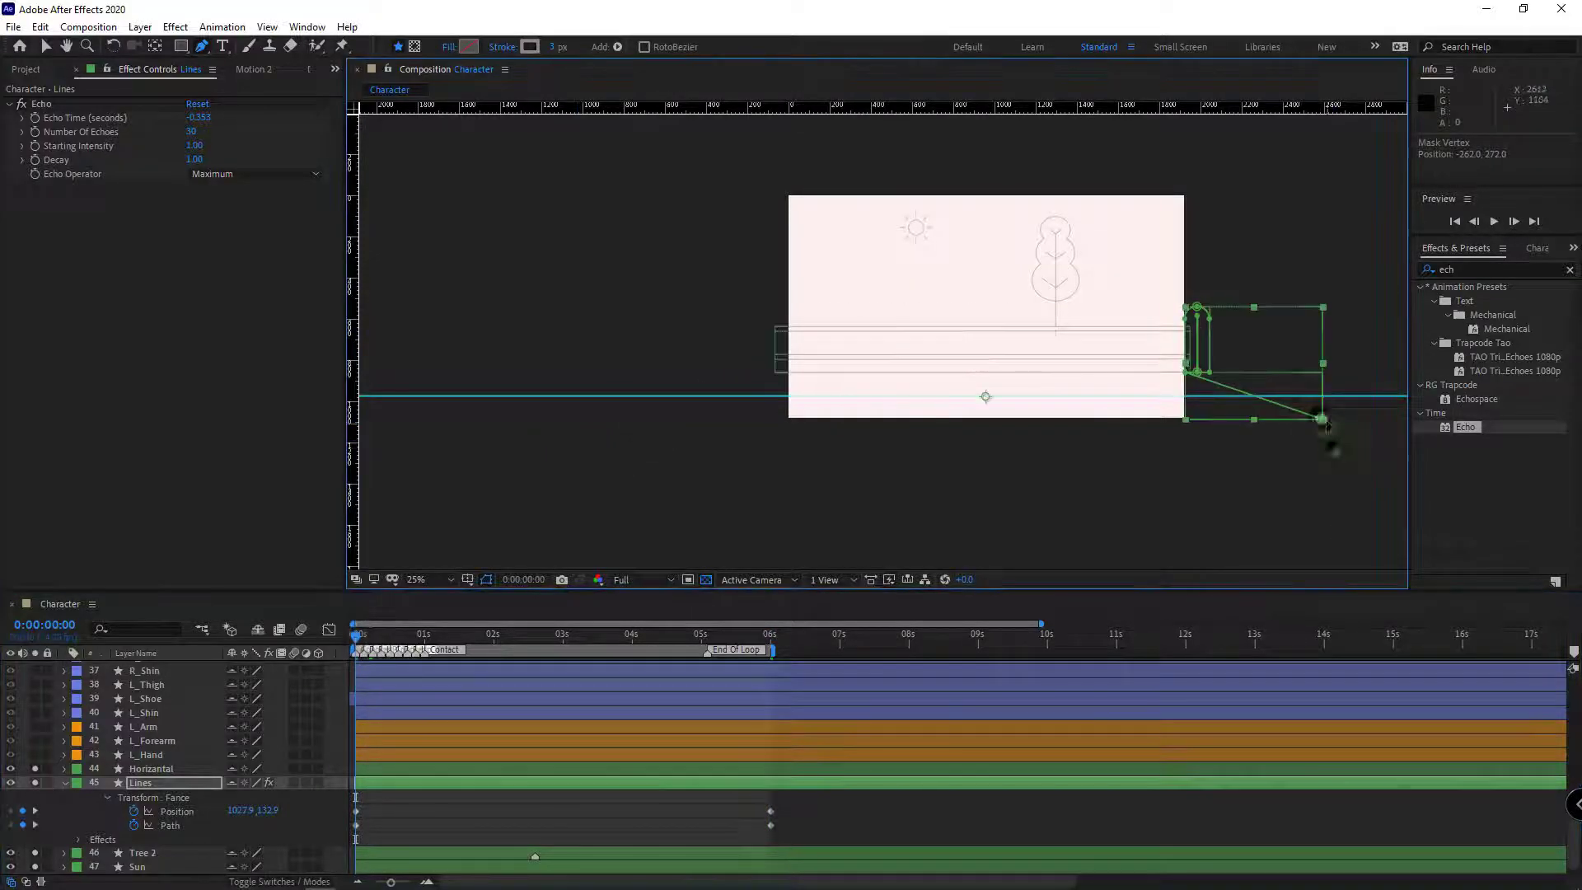
click(1324, 421)
drag(1323, 421, 1352, 424)
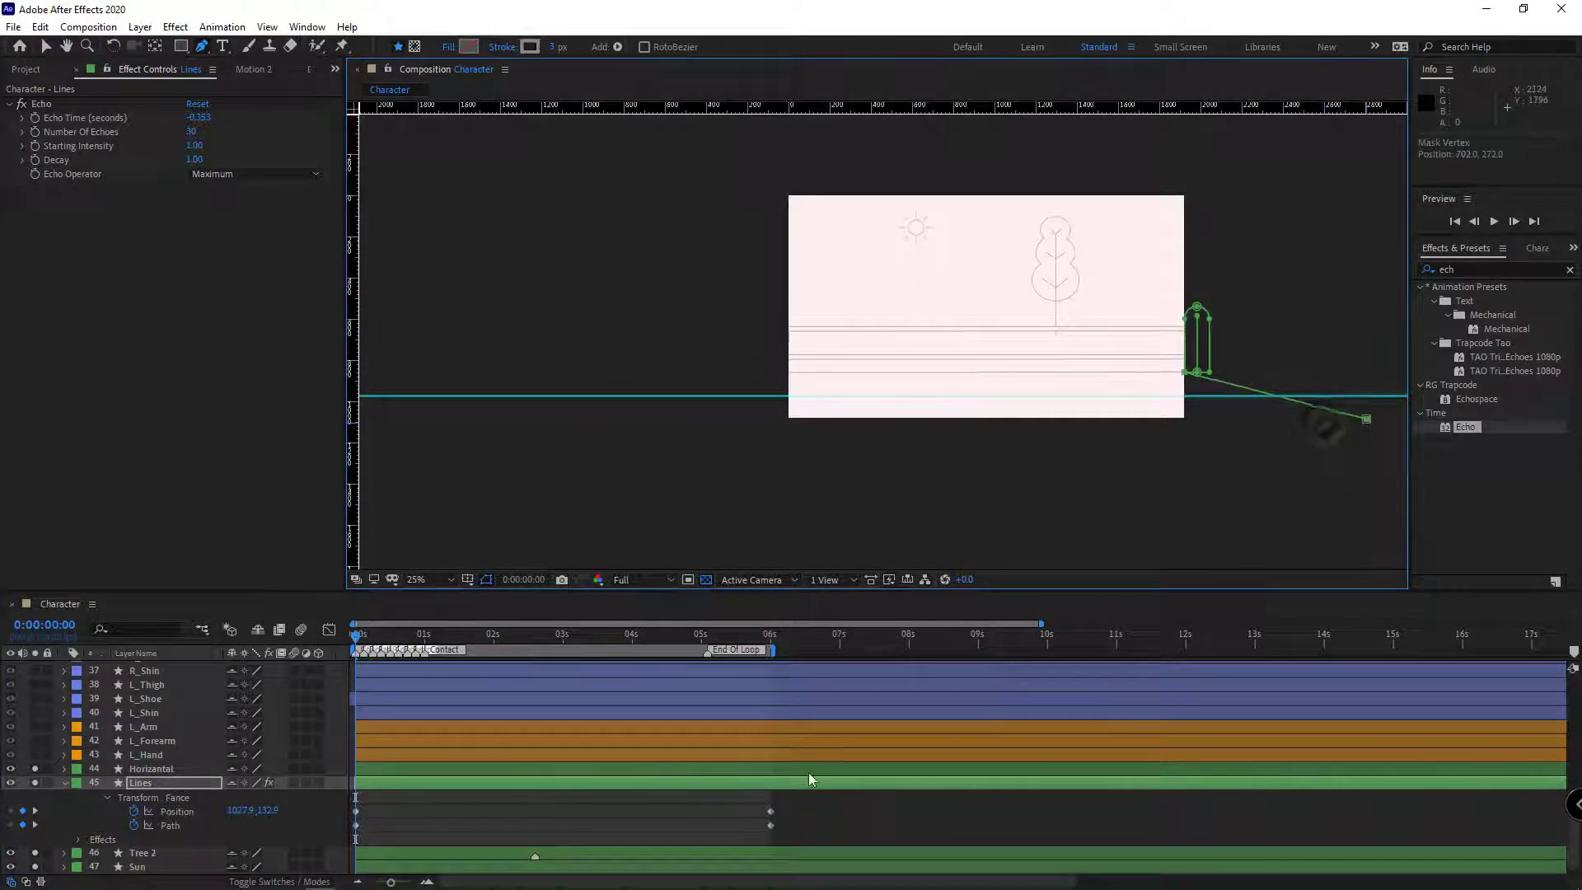
key(v)
Shift the Lines layer 6 seconds earlier so its last Position and Path keyframes sit at 0:00
drag(560, 641, 301, 666)
drag(801, 783, 392, 771)
key(minus)
click(586, 640)
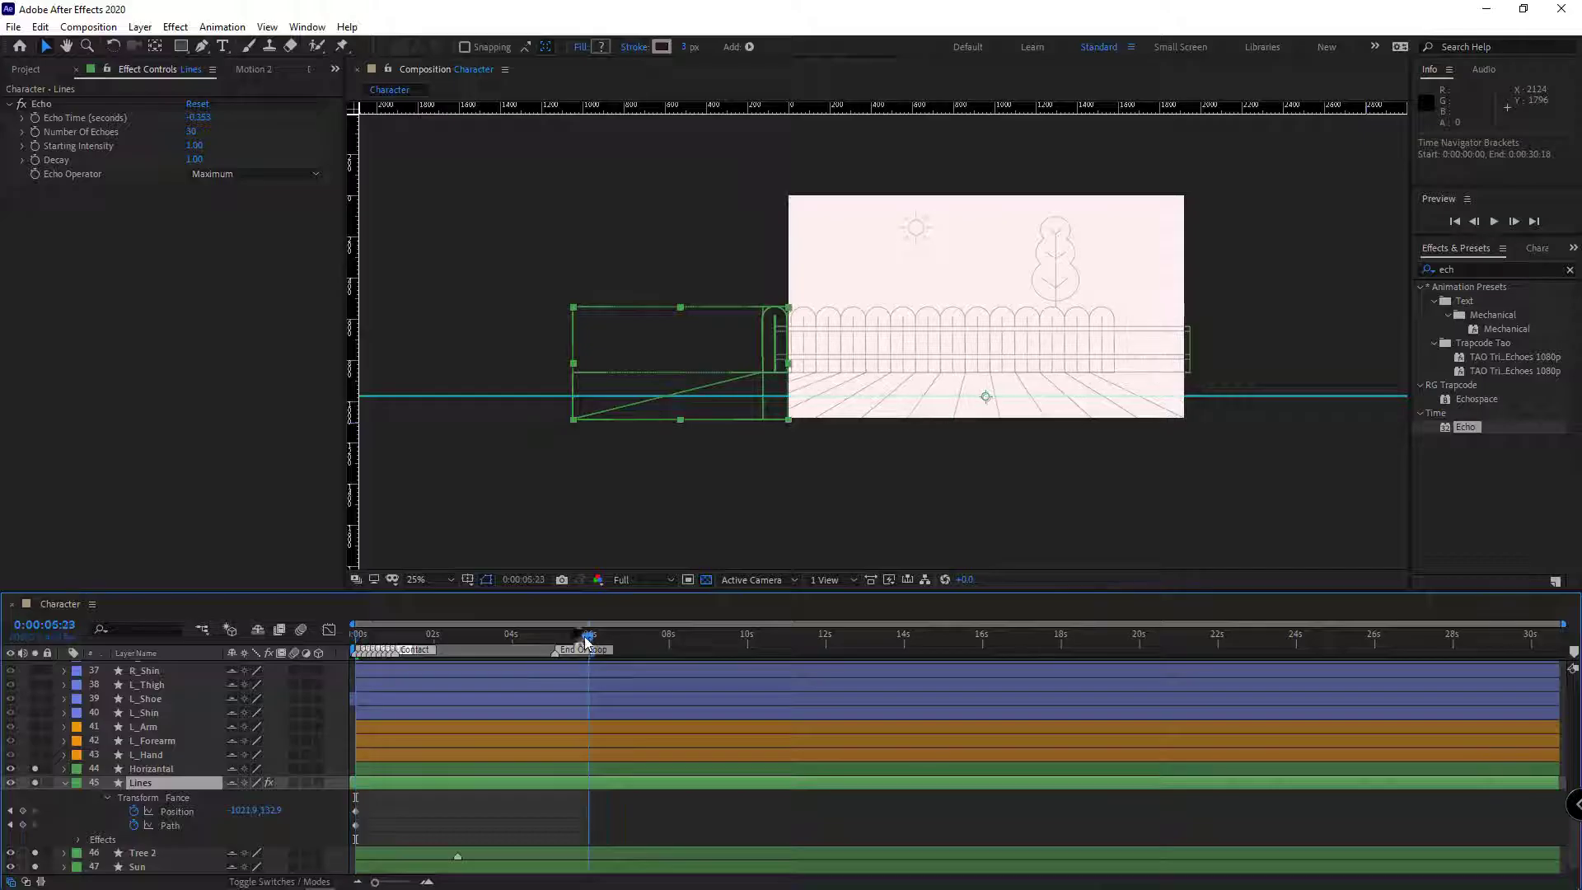
At 6:00, raise the Lines layer's Number Of Echoes to 35 so the fence spans the whole frame
scroll(585, 758, up, 1)
scroll(585, 758, left, 2)
key(Page_Down)
scroll(760, 445, up, 2)
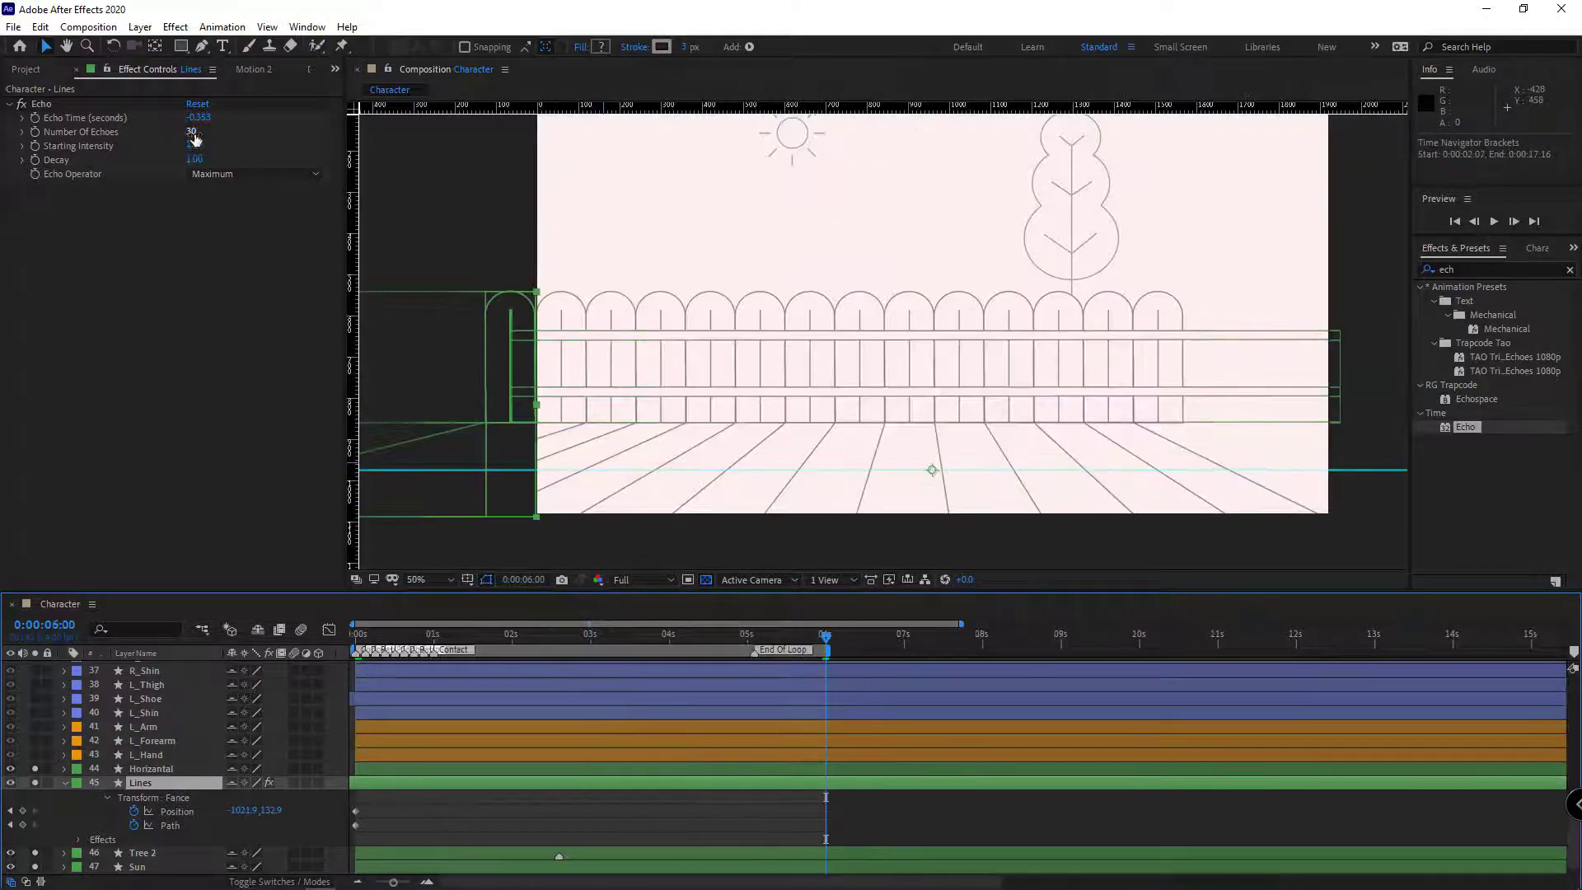
drag(194, 136, 232, 130)
scroll(717, 354, down, 2)
scroll(741, 395, up, 1)
click(851, 815)
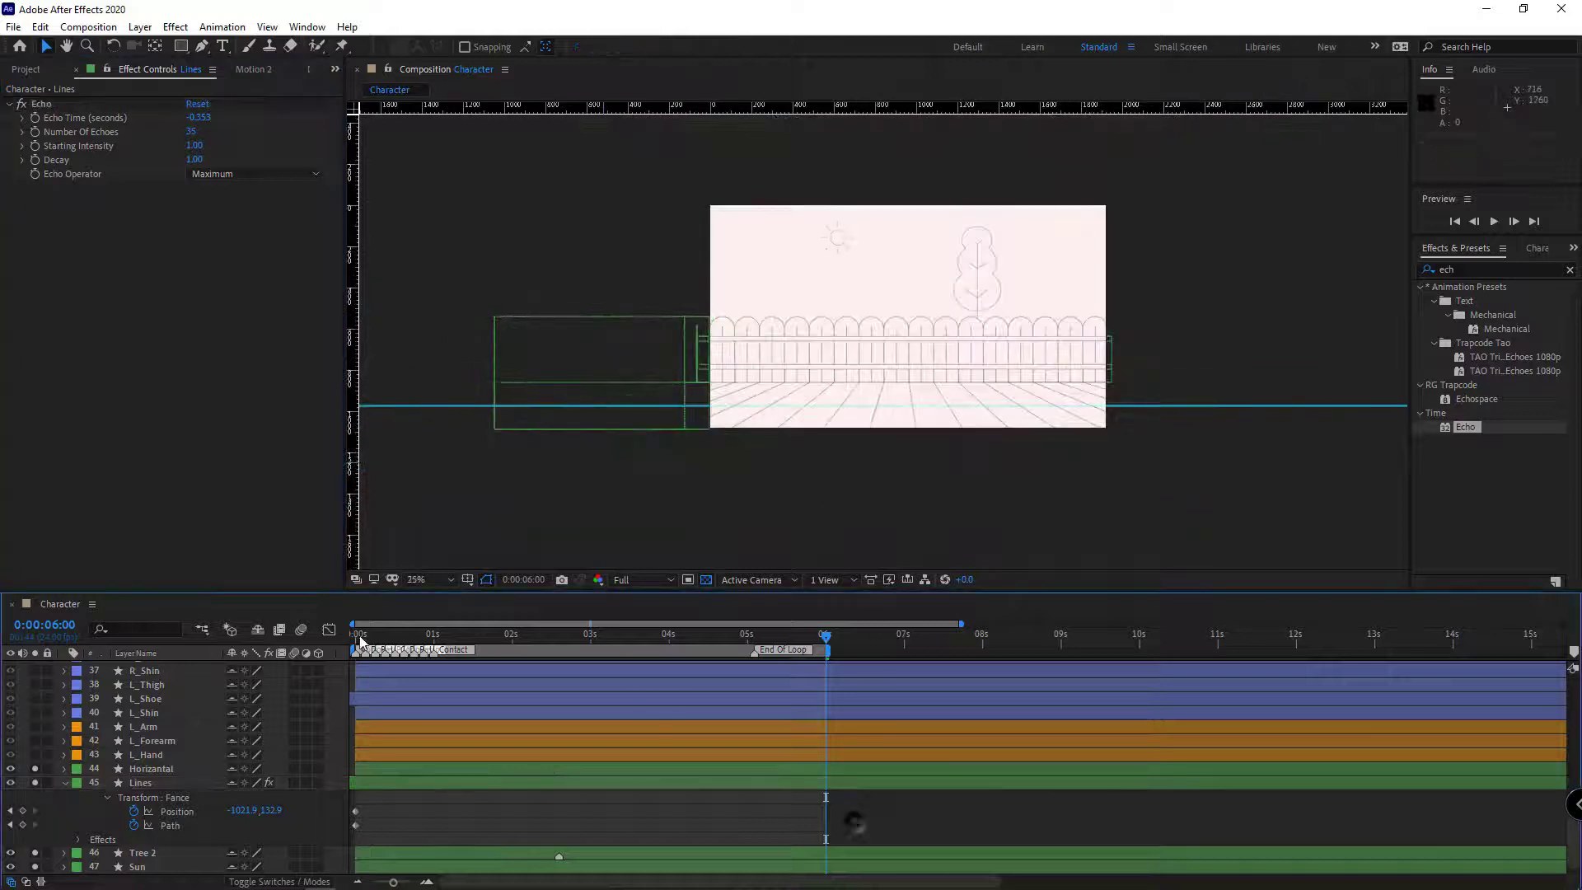
Preview the continuous fence from 0:00 and move the End Of Loop marker to 6:00
click(357, 637)
key(space)
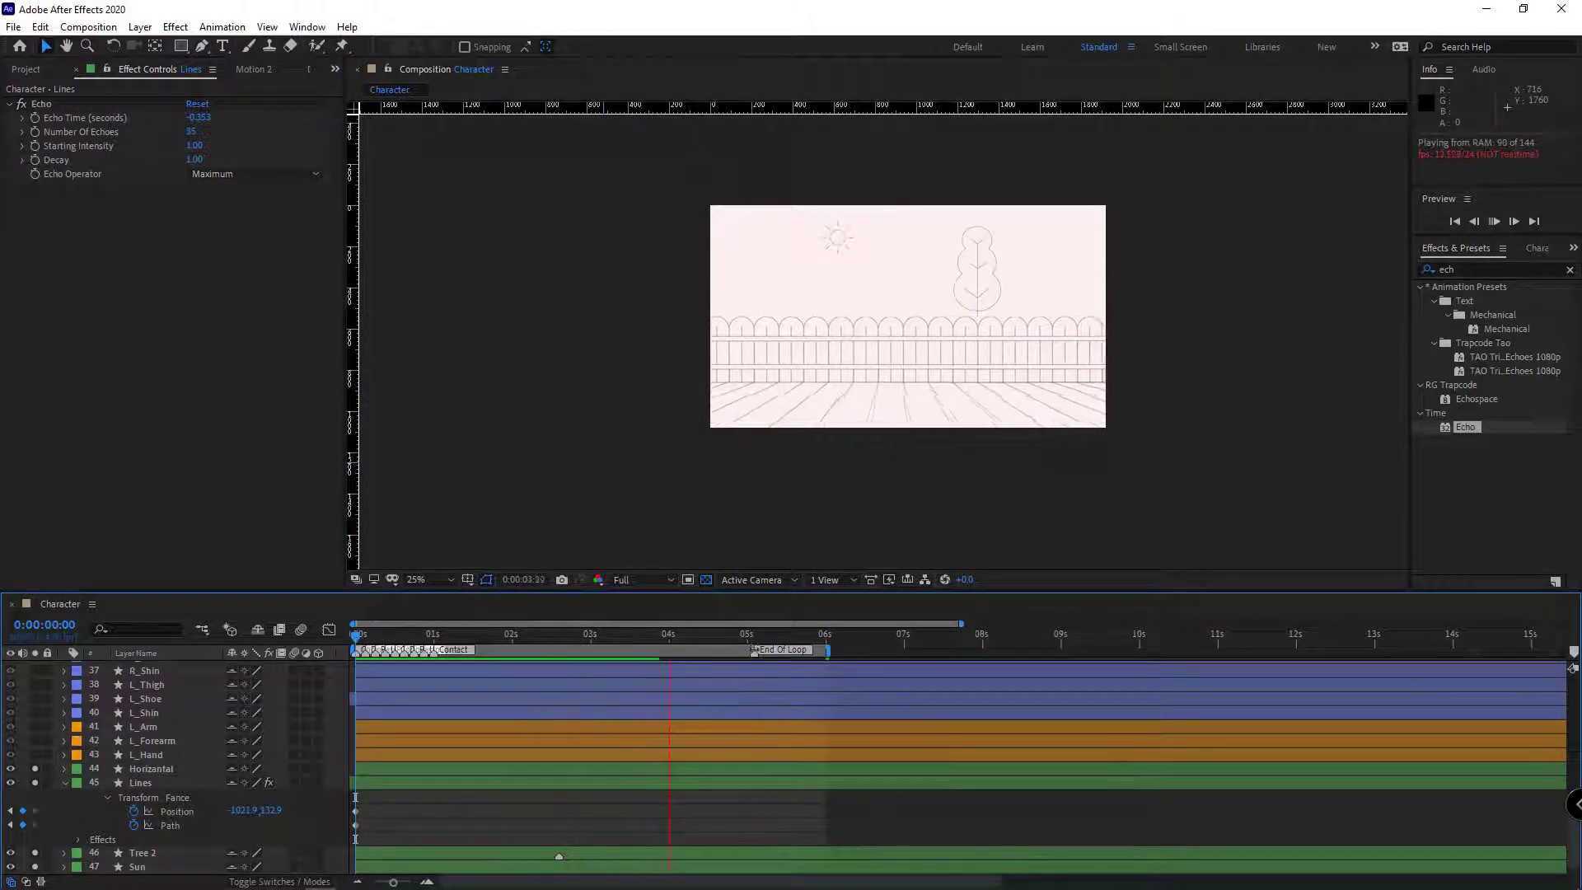
drag(755, 651, 827, 651)
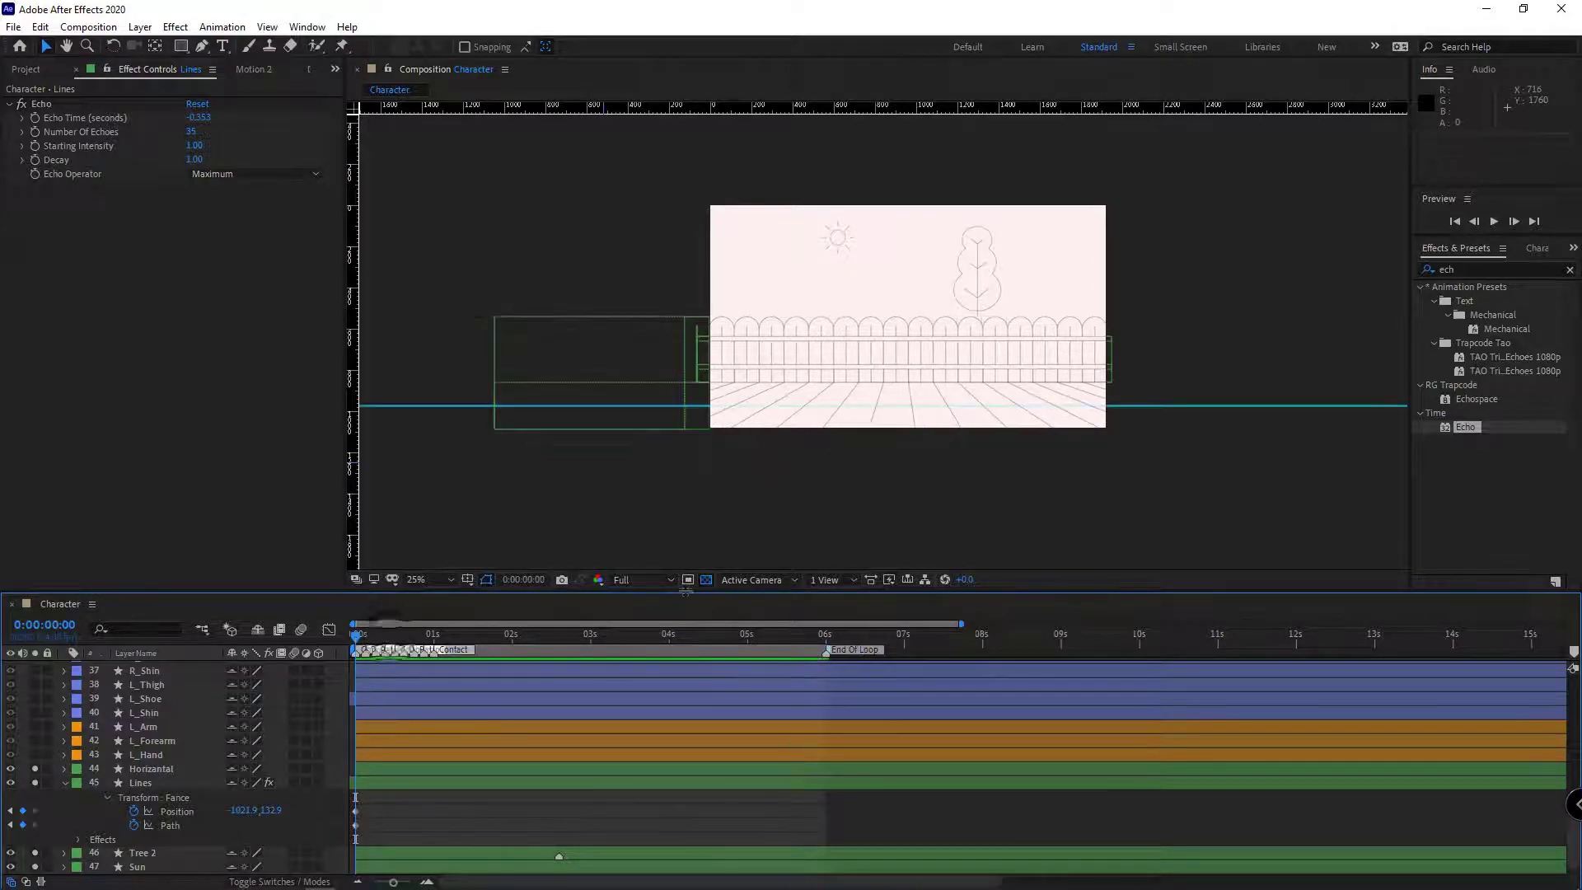
Collapse the Lines layer and set Position keyframes for Tree 2 at 0:00 and 8:00
click(63, 784)
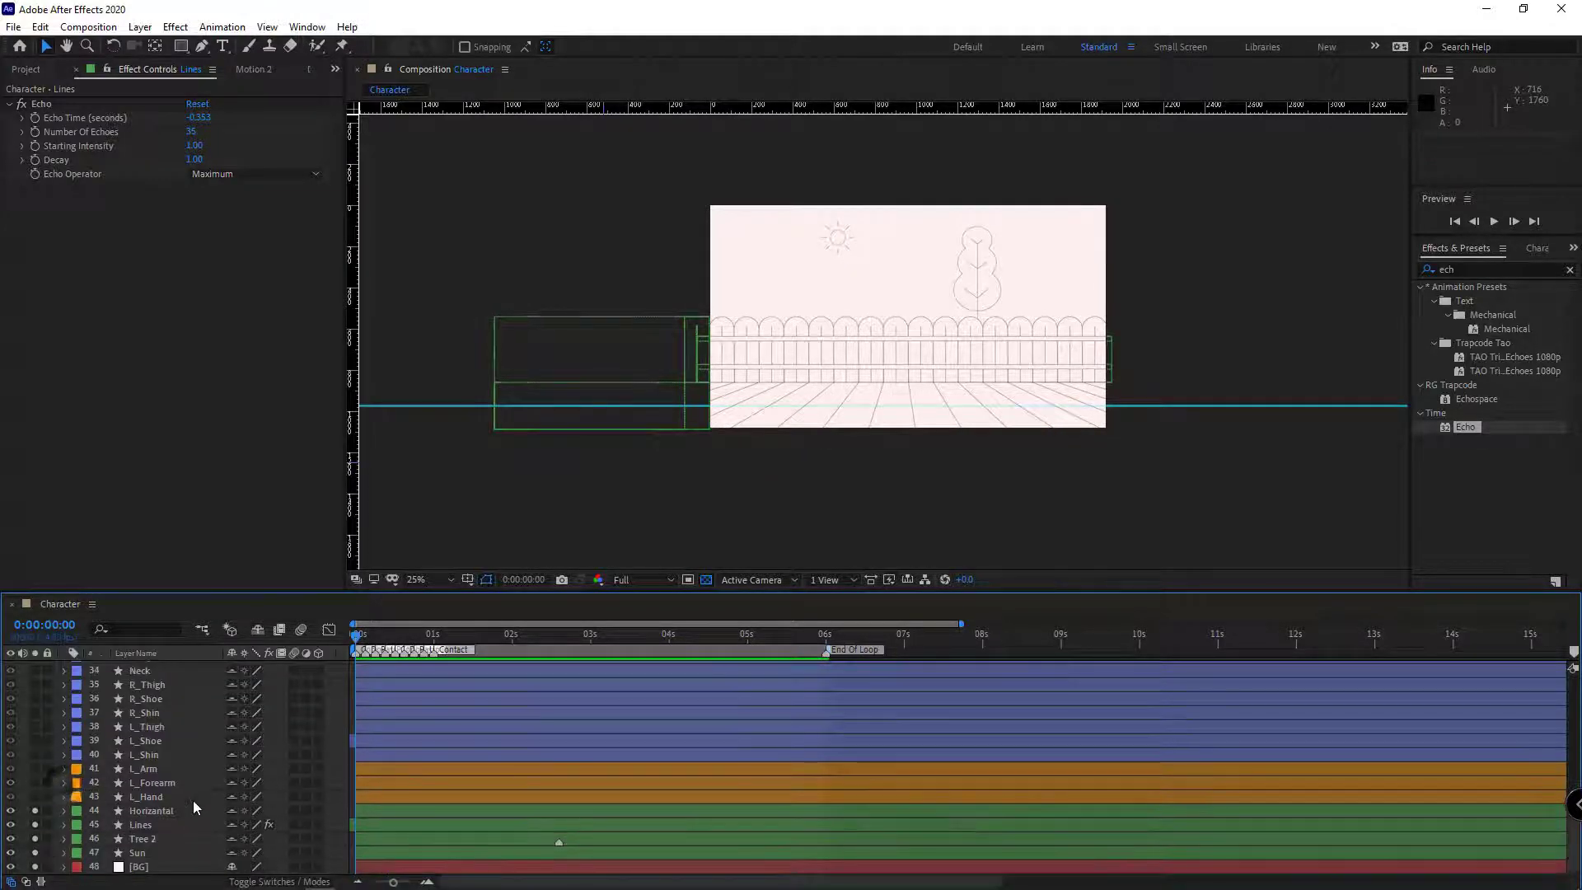
click(148, 837)
key(p)
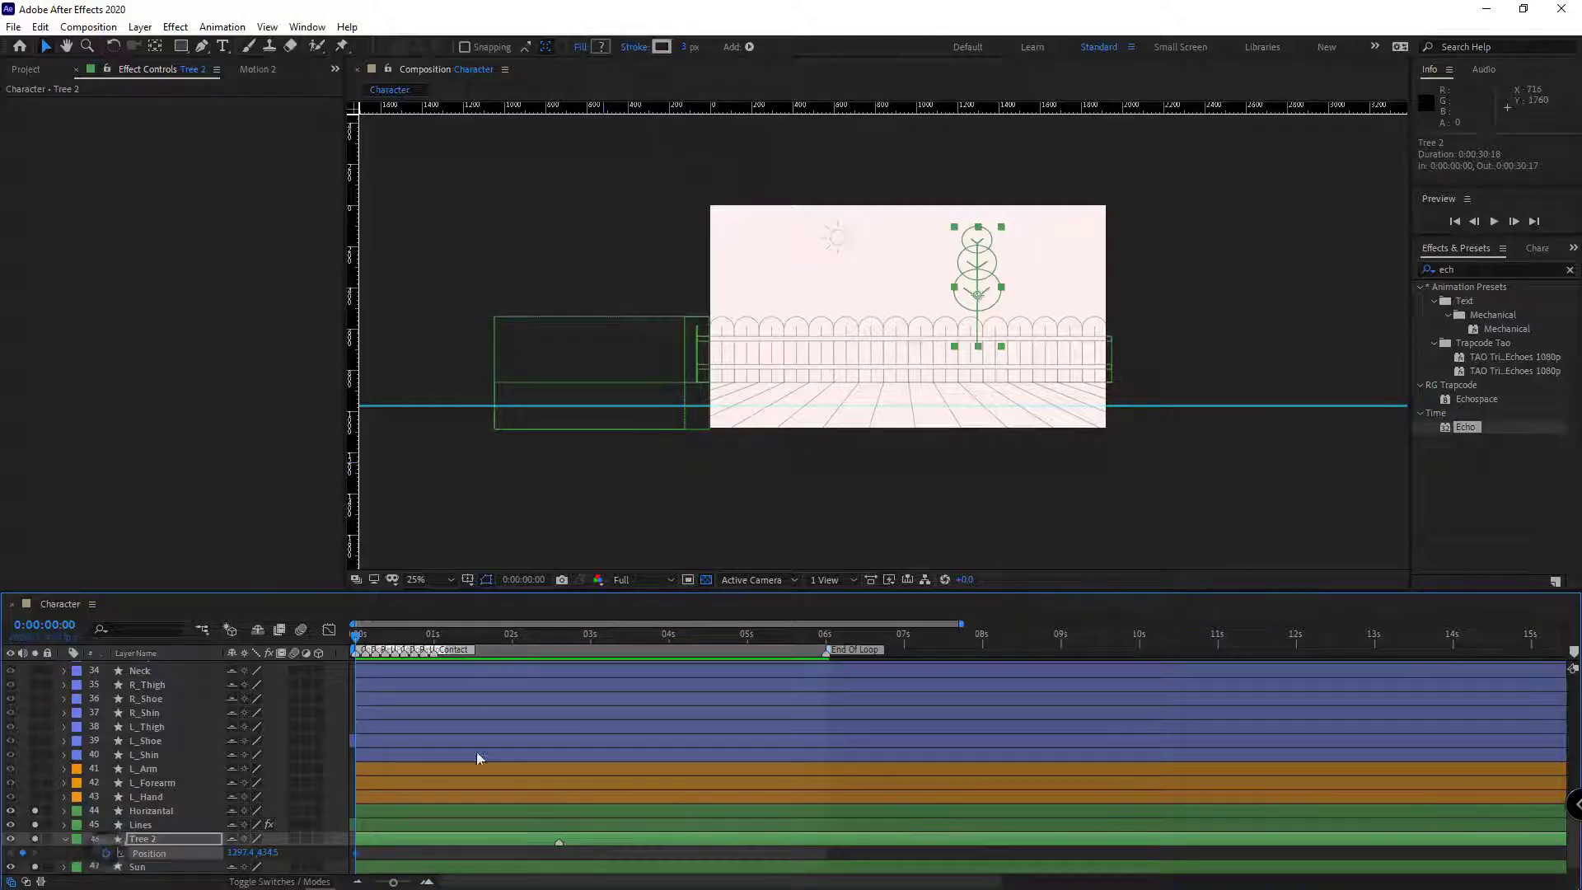
drag(445, 651, 988, 640)
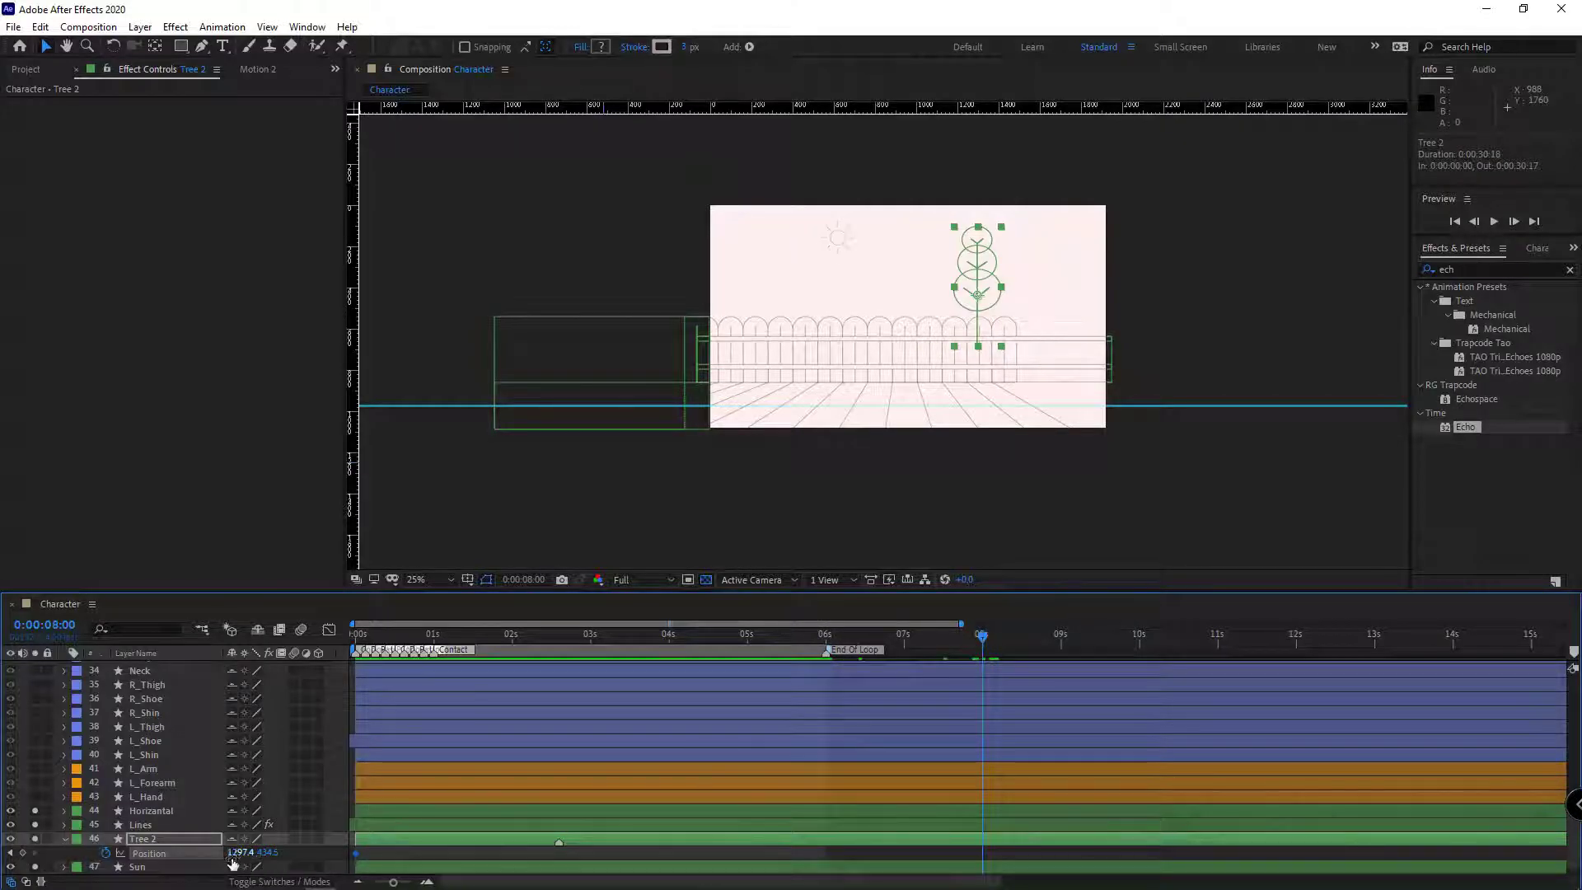
click(12, 855)
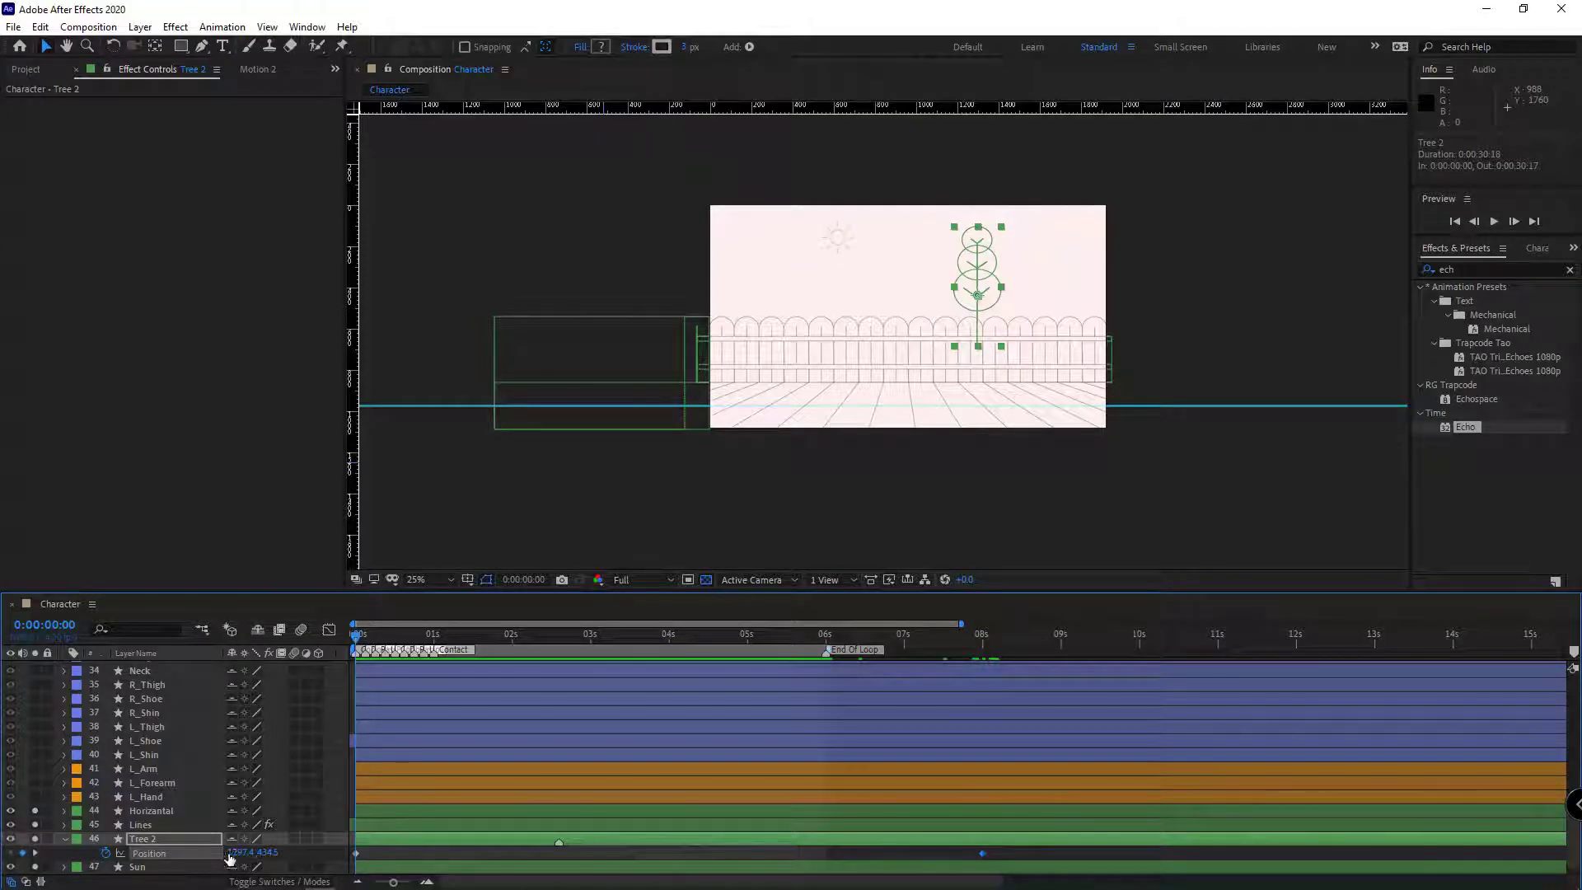
Set Tree 2's X position to 2047.4 at 0:00, move it past the frame's left edge at 8:00, and preview
drag(229, 860, 875, 853)
click(981, 639)
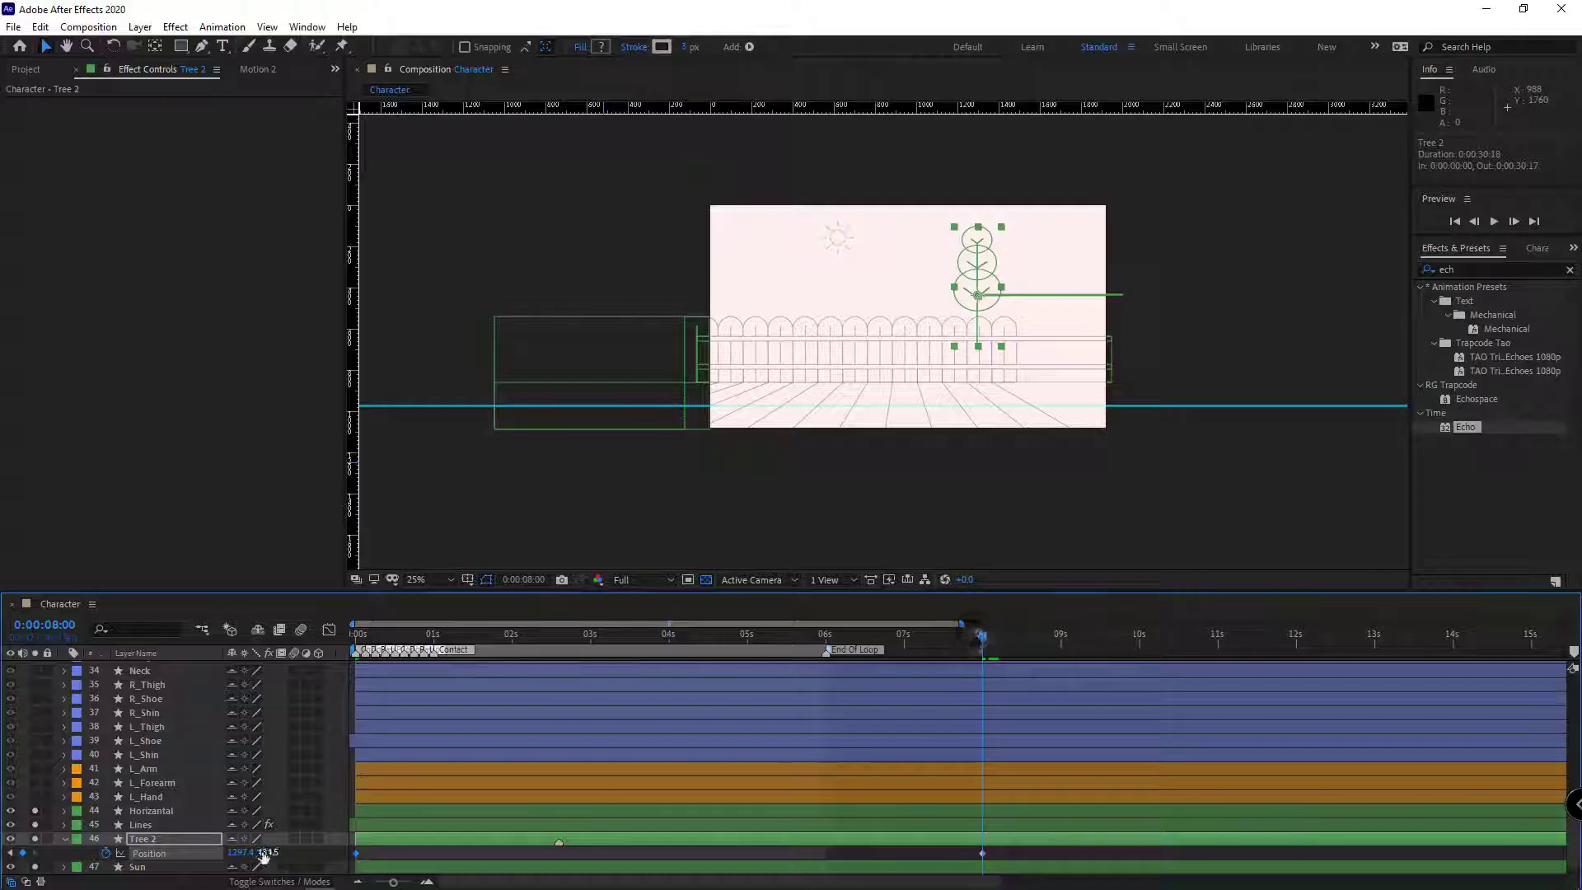
drag(242, 856, 2, 838)
drag(231, 854, 216, 854)
key(space)
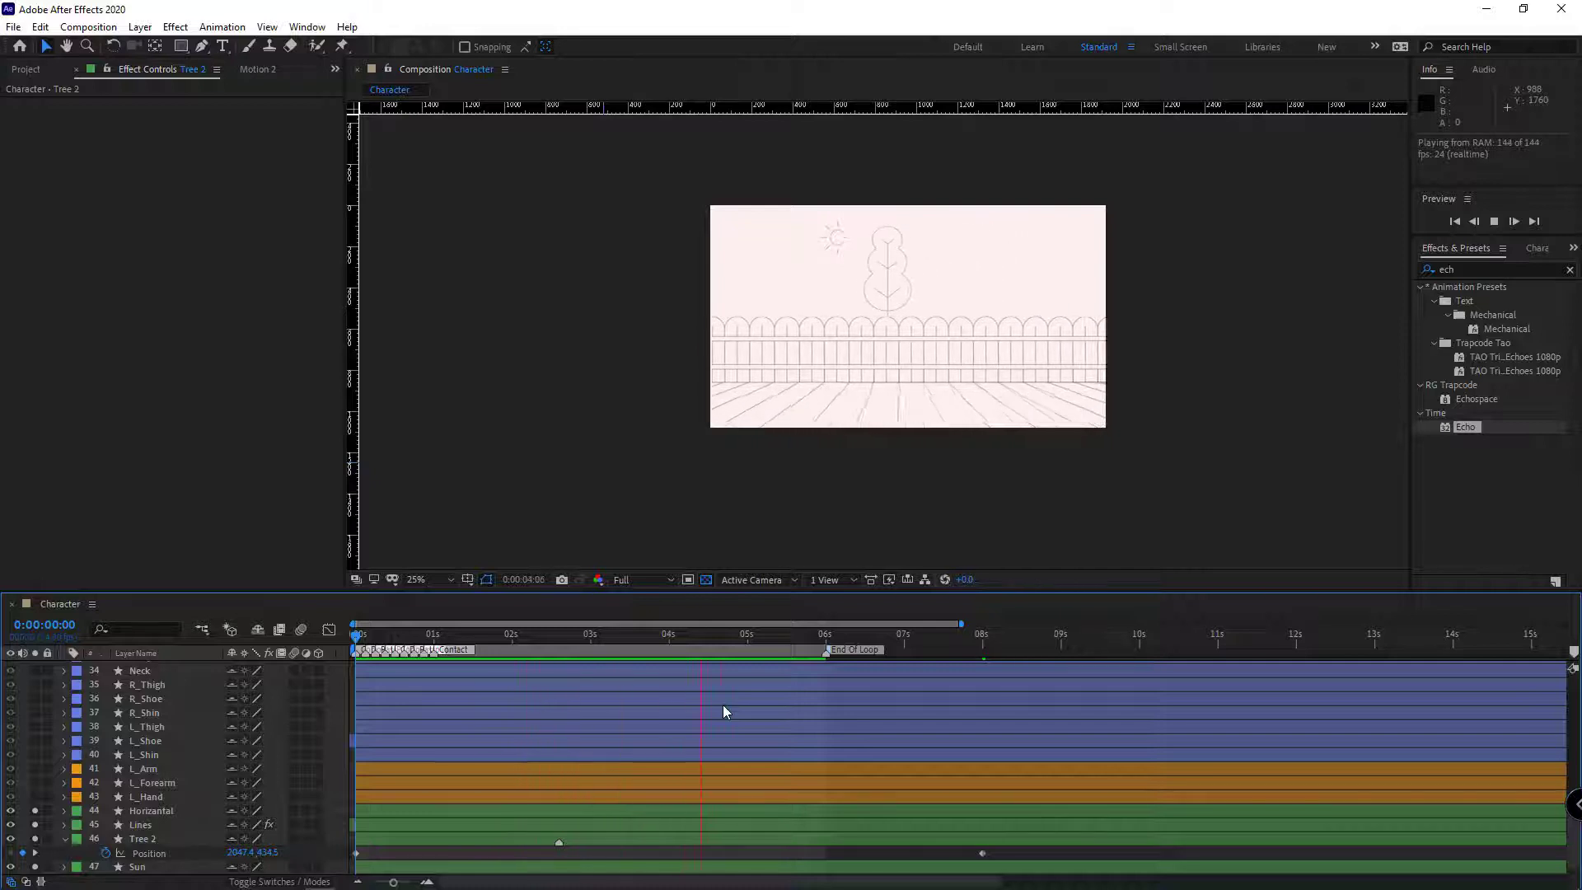
Go to the loop's end at 6:00 and duplicate the Tree 2 layer
click(817, 637)
click(824, 637)
click(160, 839)
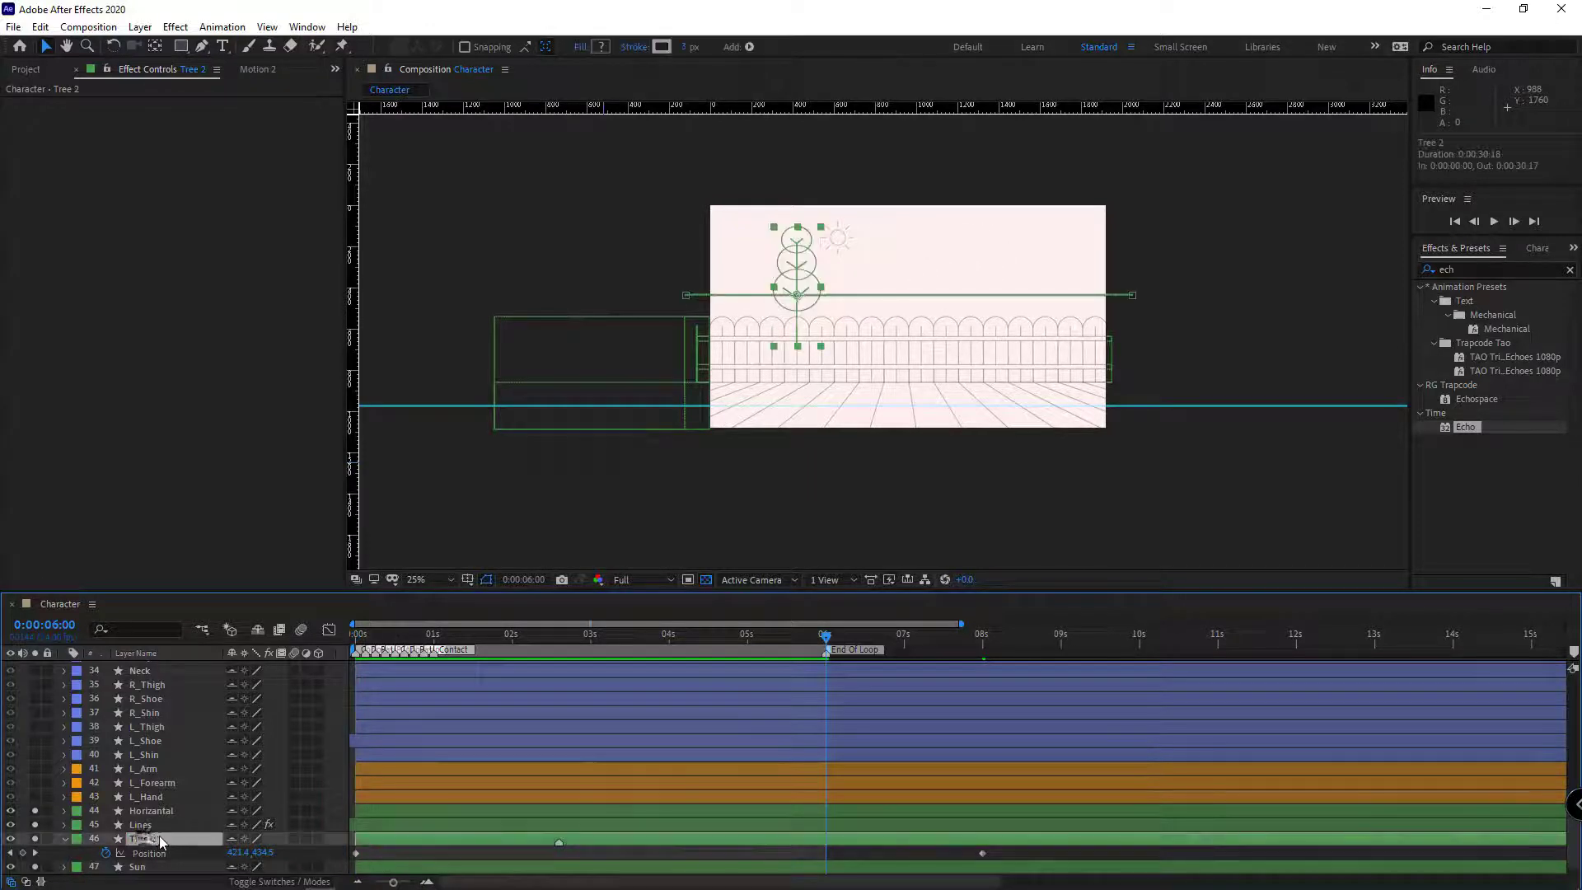
key(ctrl+d)
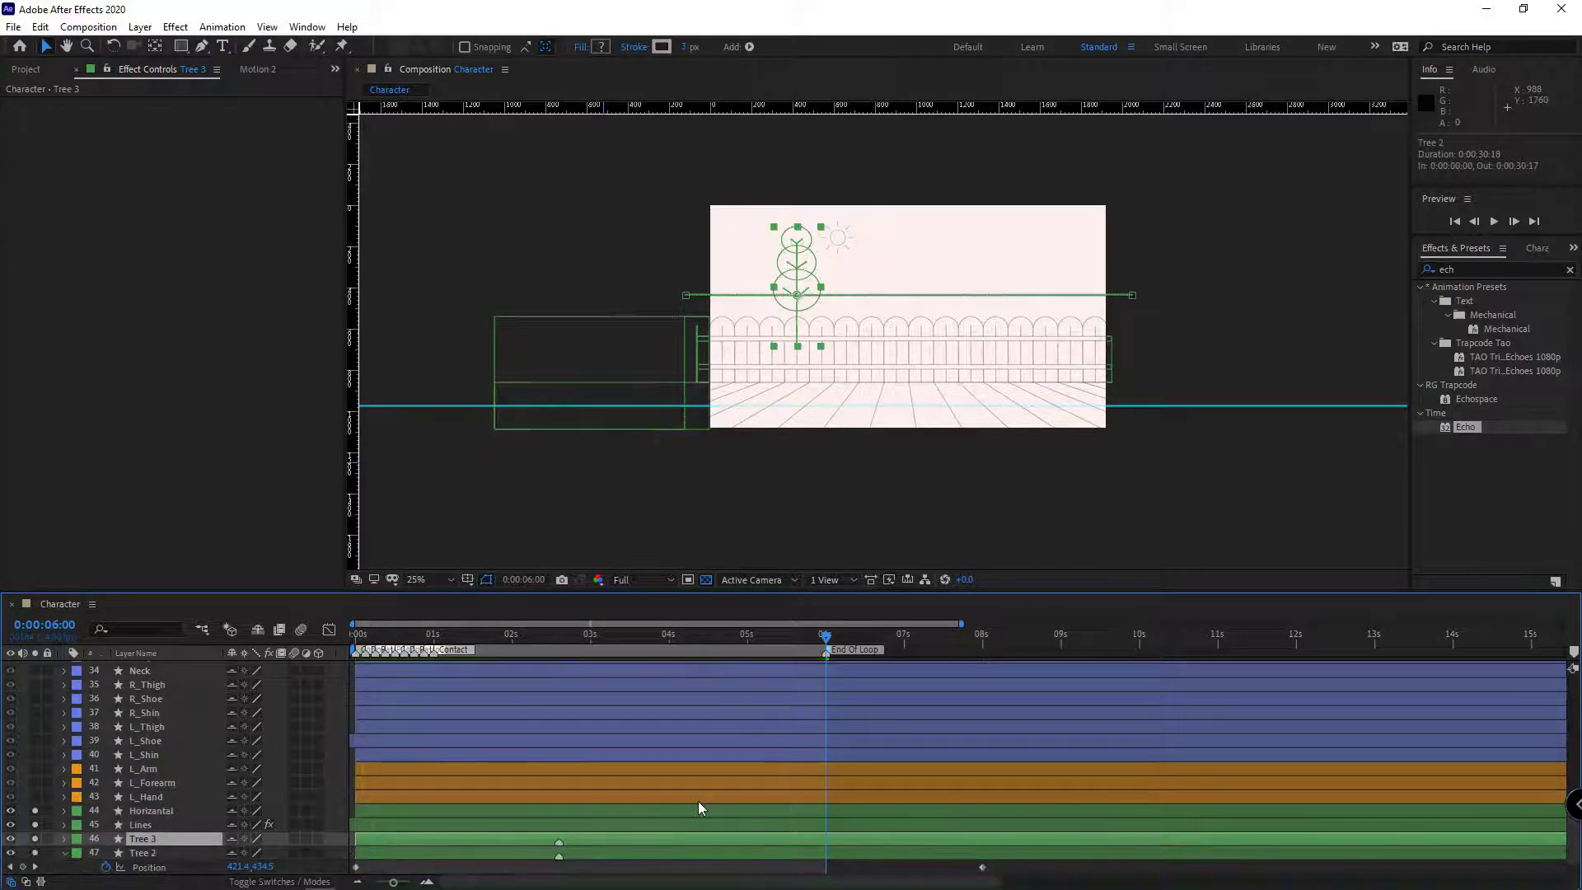
Place a vertical guide at 420 through the tree's trunk to mark its position at 6:00
scroll(768, 391, up, 2)
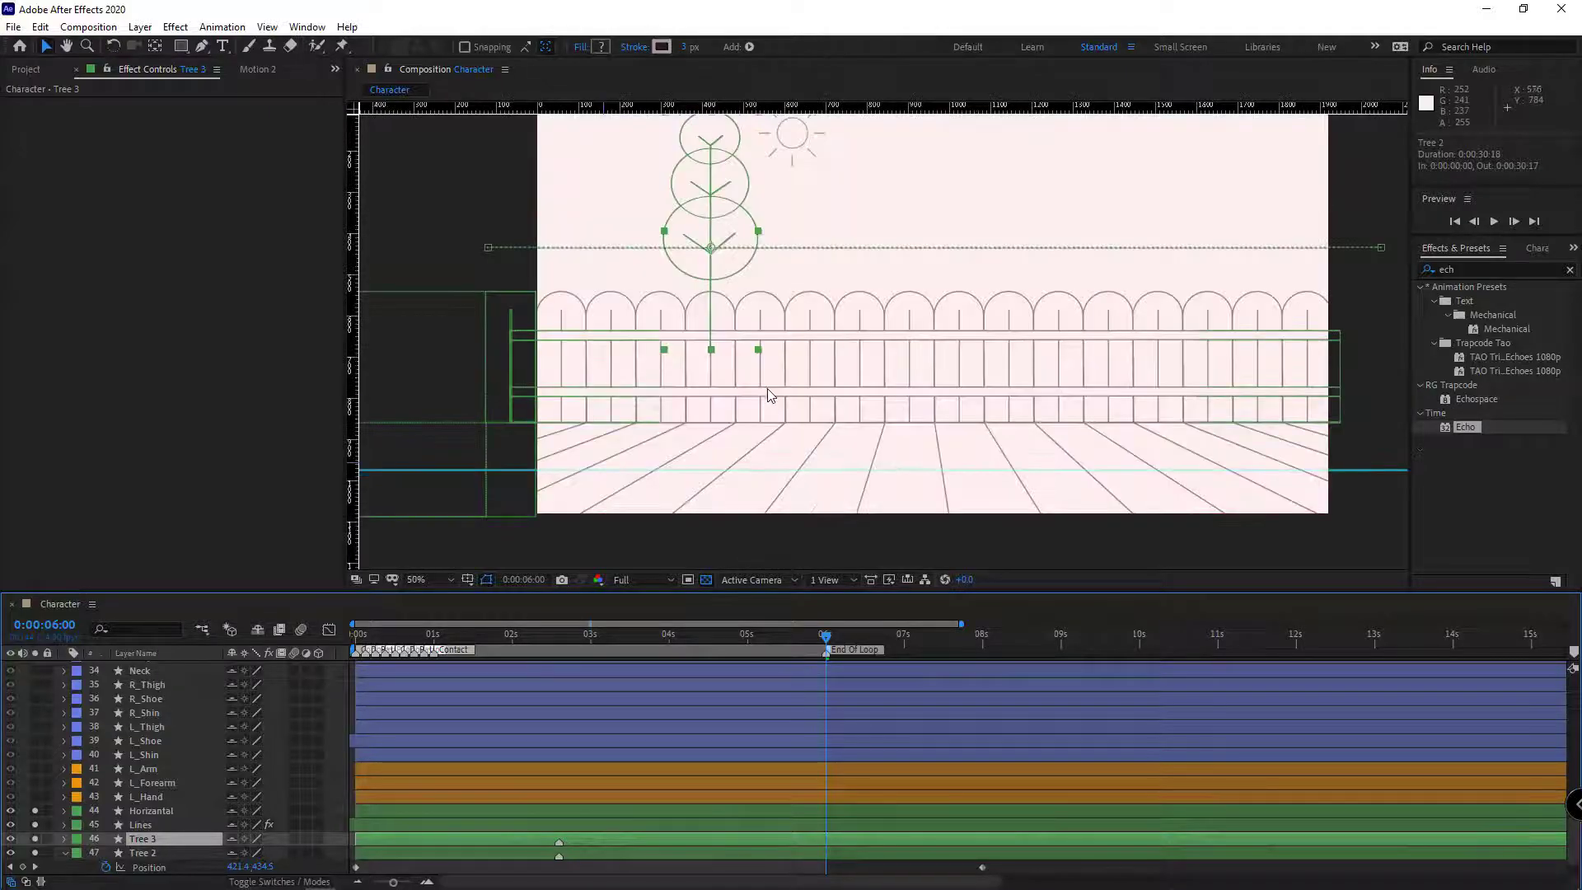
drag(768, 391, 859, 496)
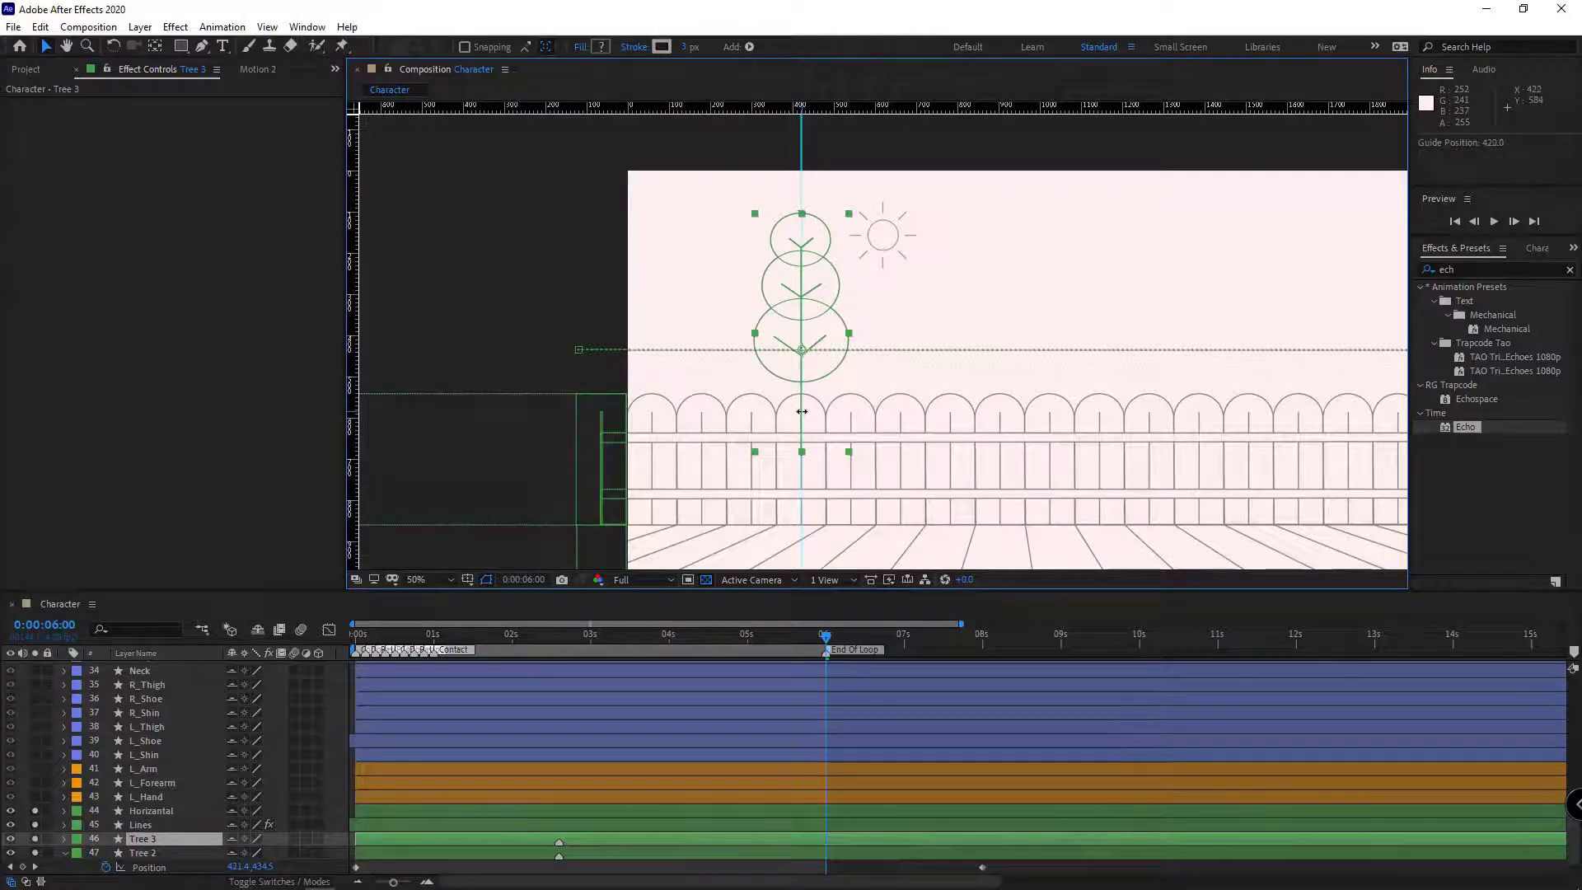
scroll(802, 411, down, 2)
Shift the Tree 3 layer 6 seconds earlier so its tree aligns with the vertical guide at 0:00
drag(447, 635, 154, 621)
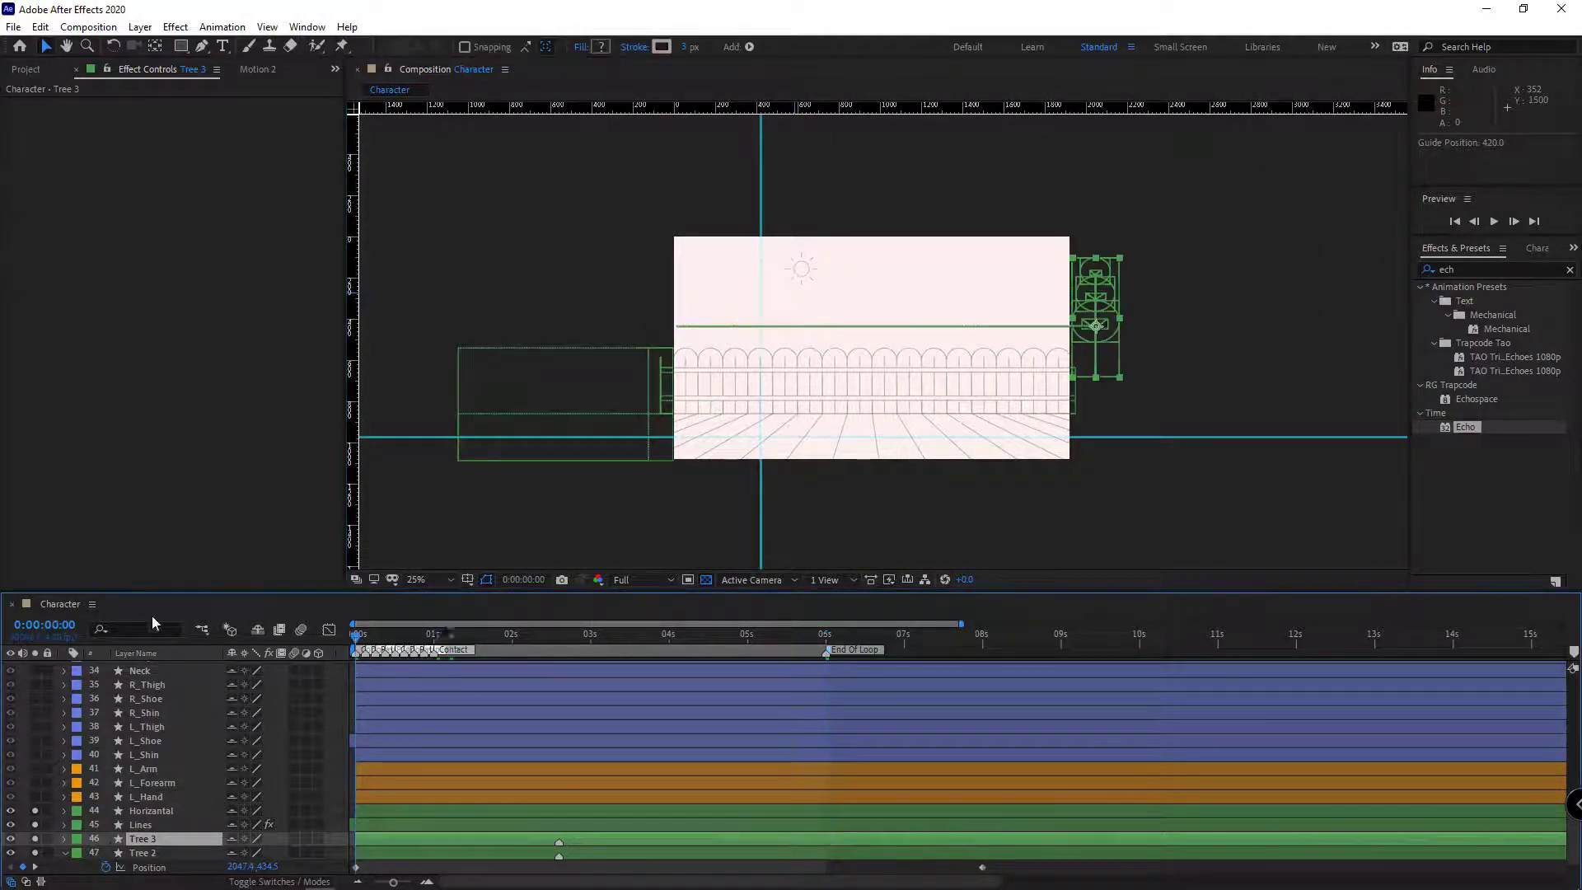
drag(668, 837, 203, 834)
scroll(739, 434, up, 2)
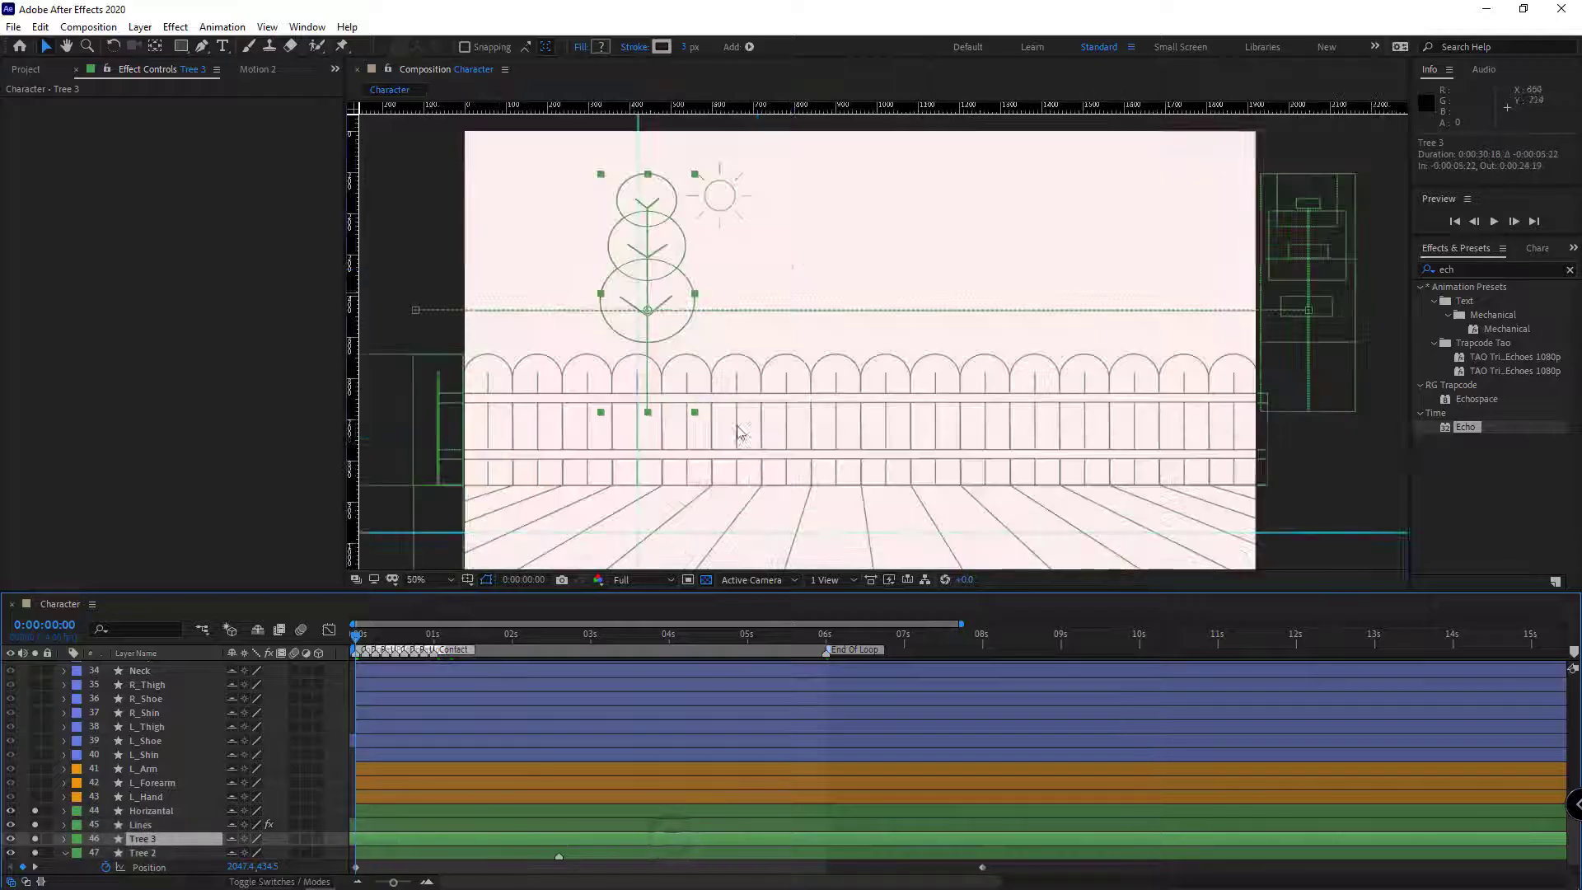
drag(738, 434, 869, 511)
drag(833, 839, 827, 838)
scroll(815, 458, down, 2)
drag(815, 459, 699, 450)
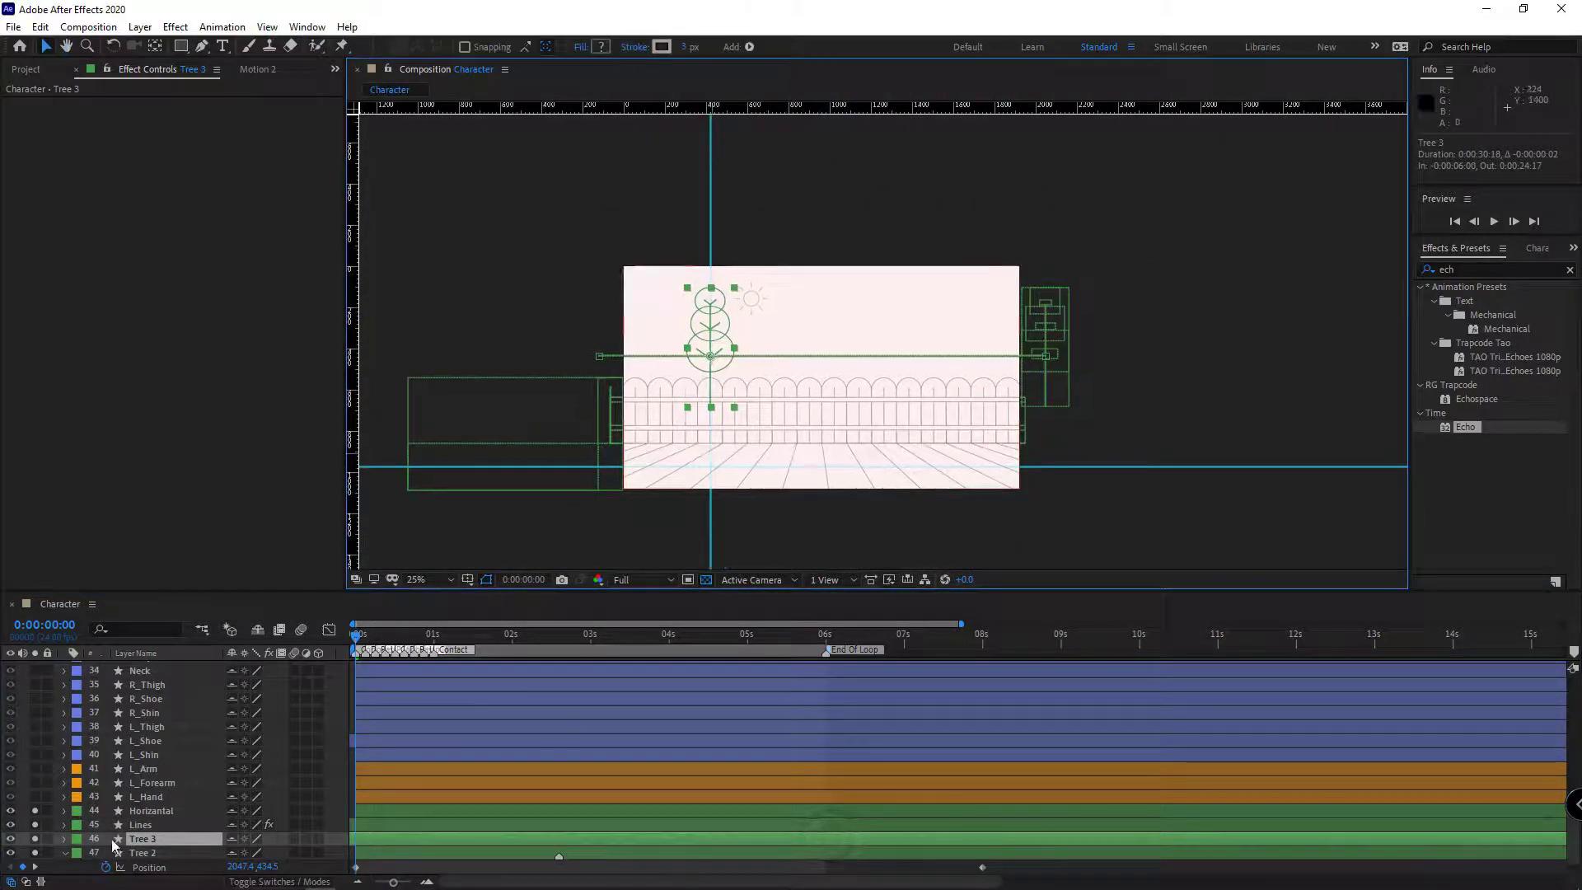
ctrl+click(113, 840)
Trim the end of the Tree 3 layer to 2:00, where the tree is out of frame
drag(363, 639, 511, 636)
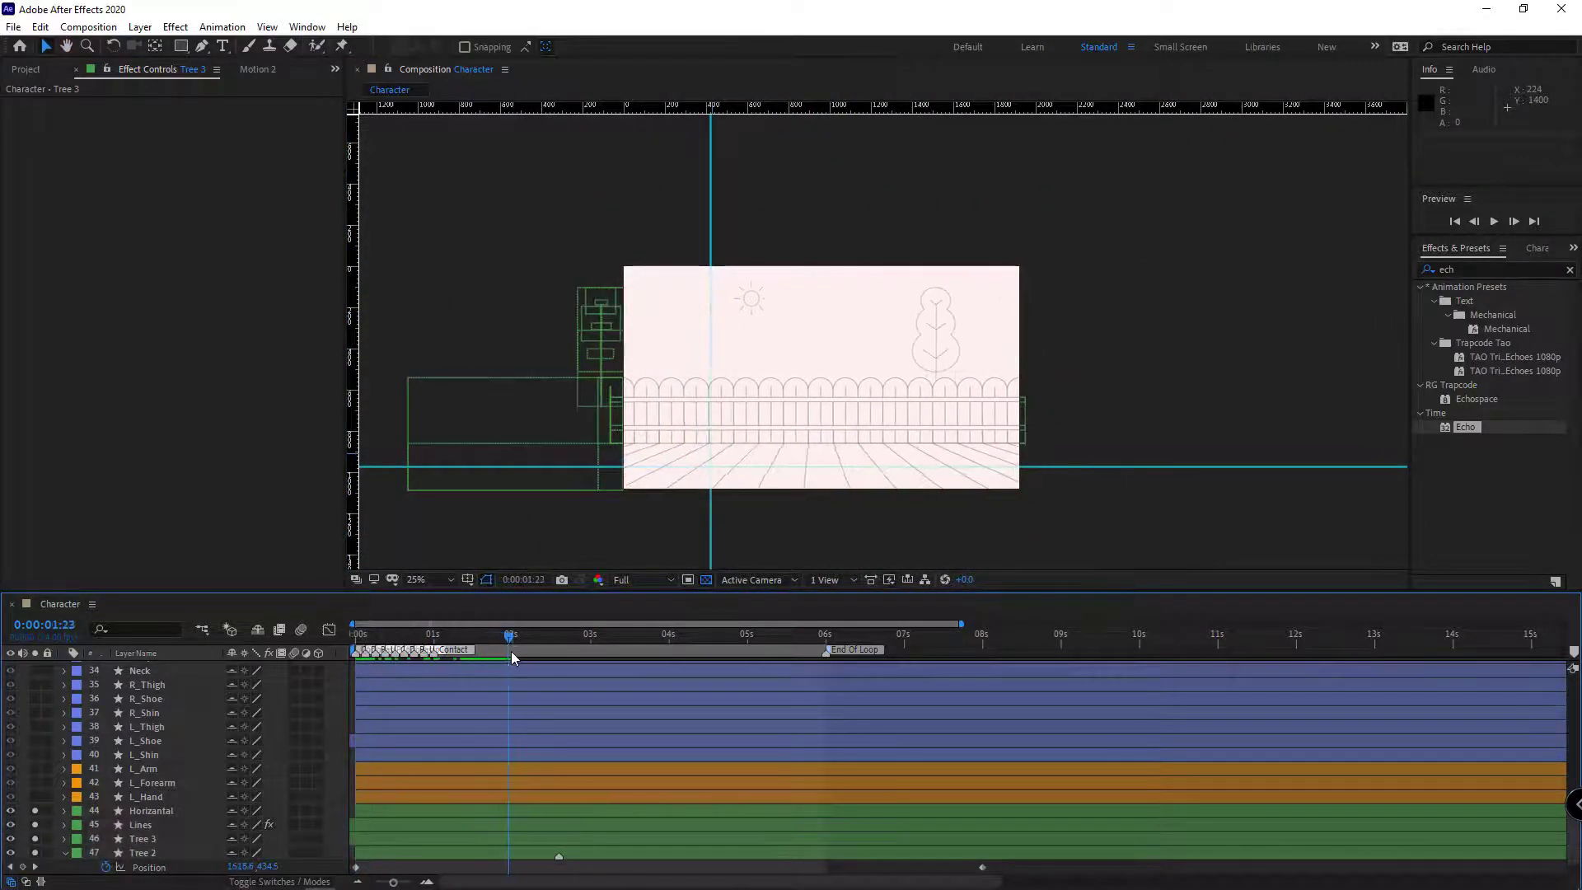
click(544, 838)
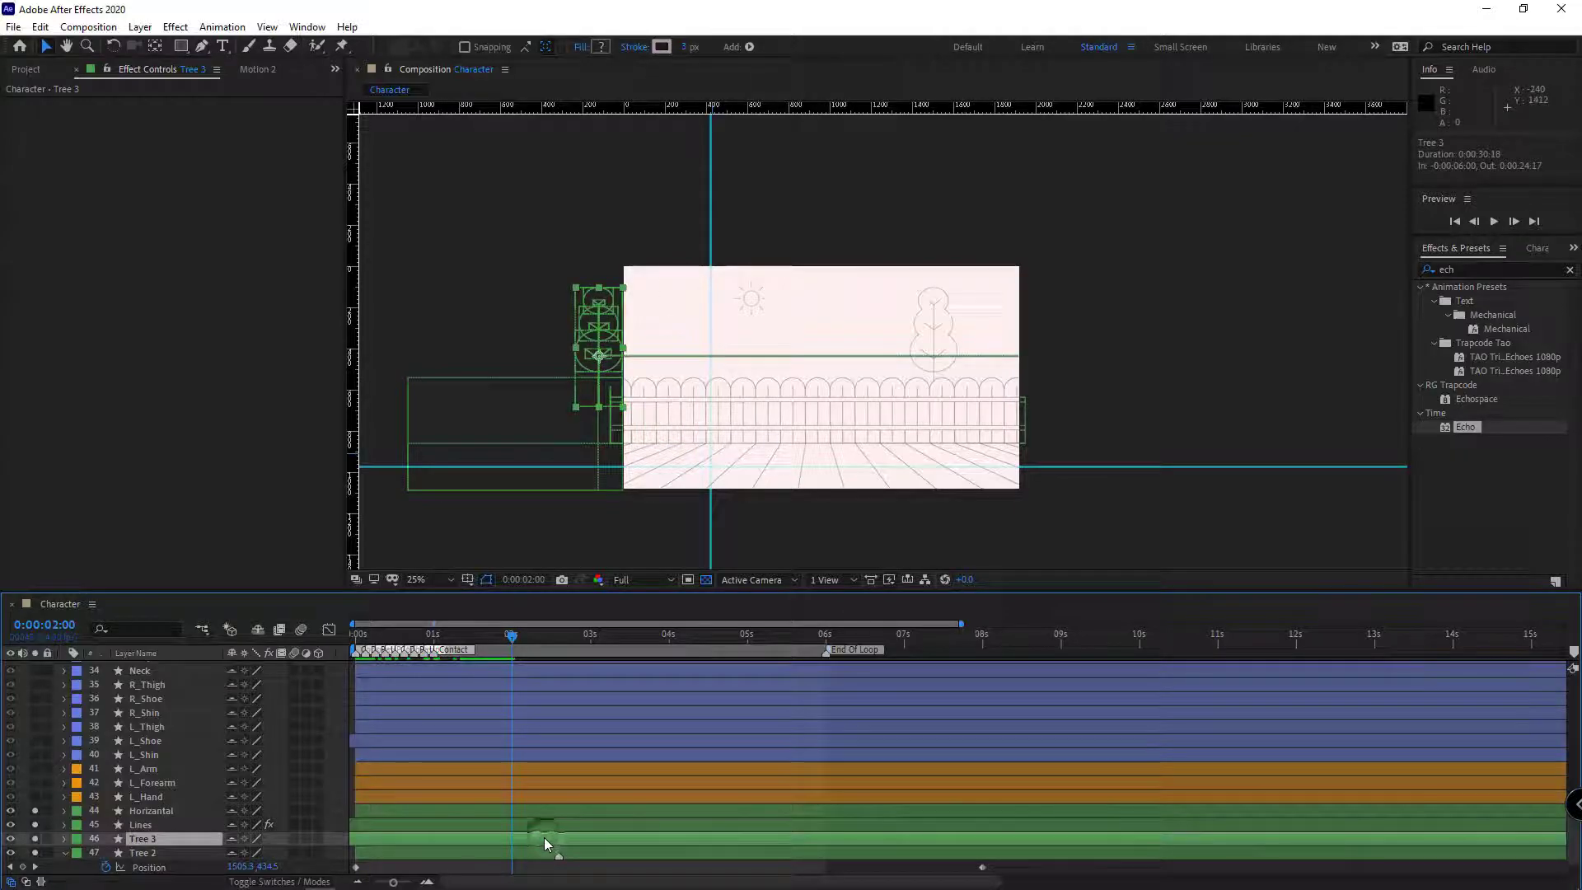
key(alt+bracketright)
Collapse the Tree 2 layer's properties and preview the looping trees and fence
scroll(544, 837, down, 2)
click(68, 826)
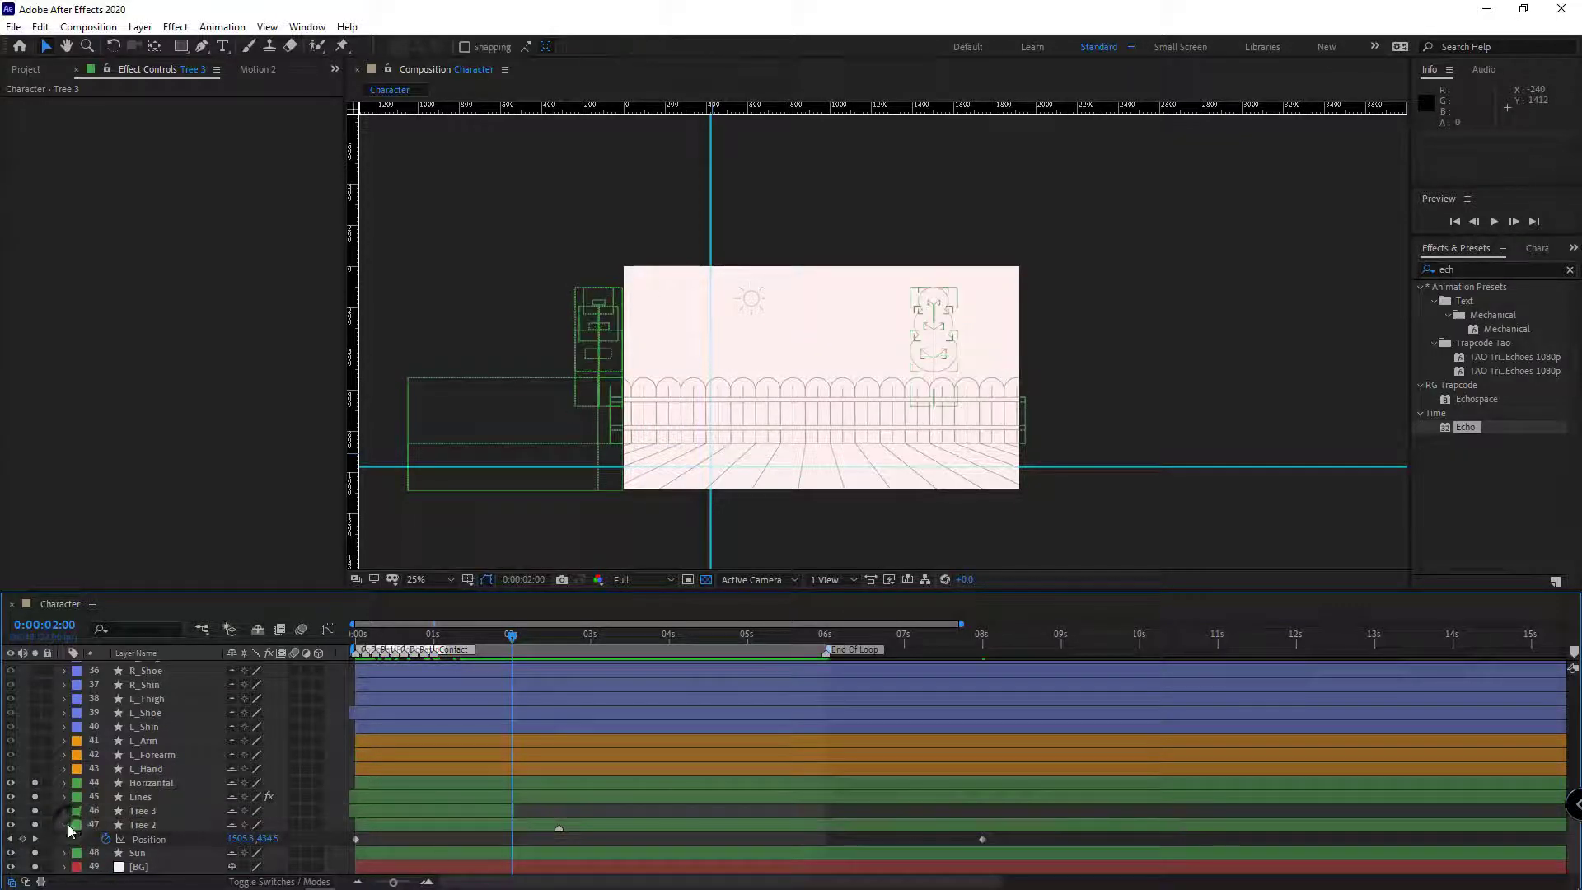
click(66, 826)
key(space)
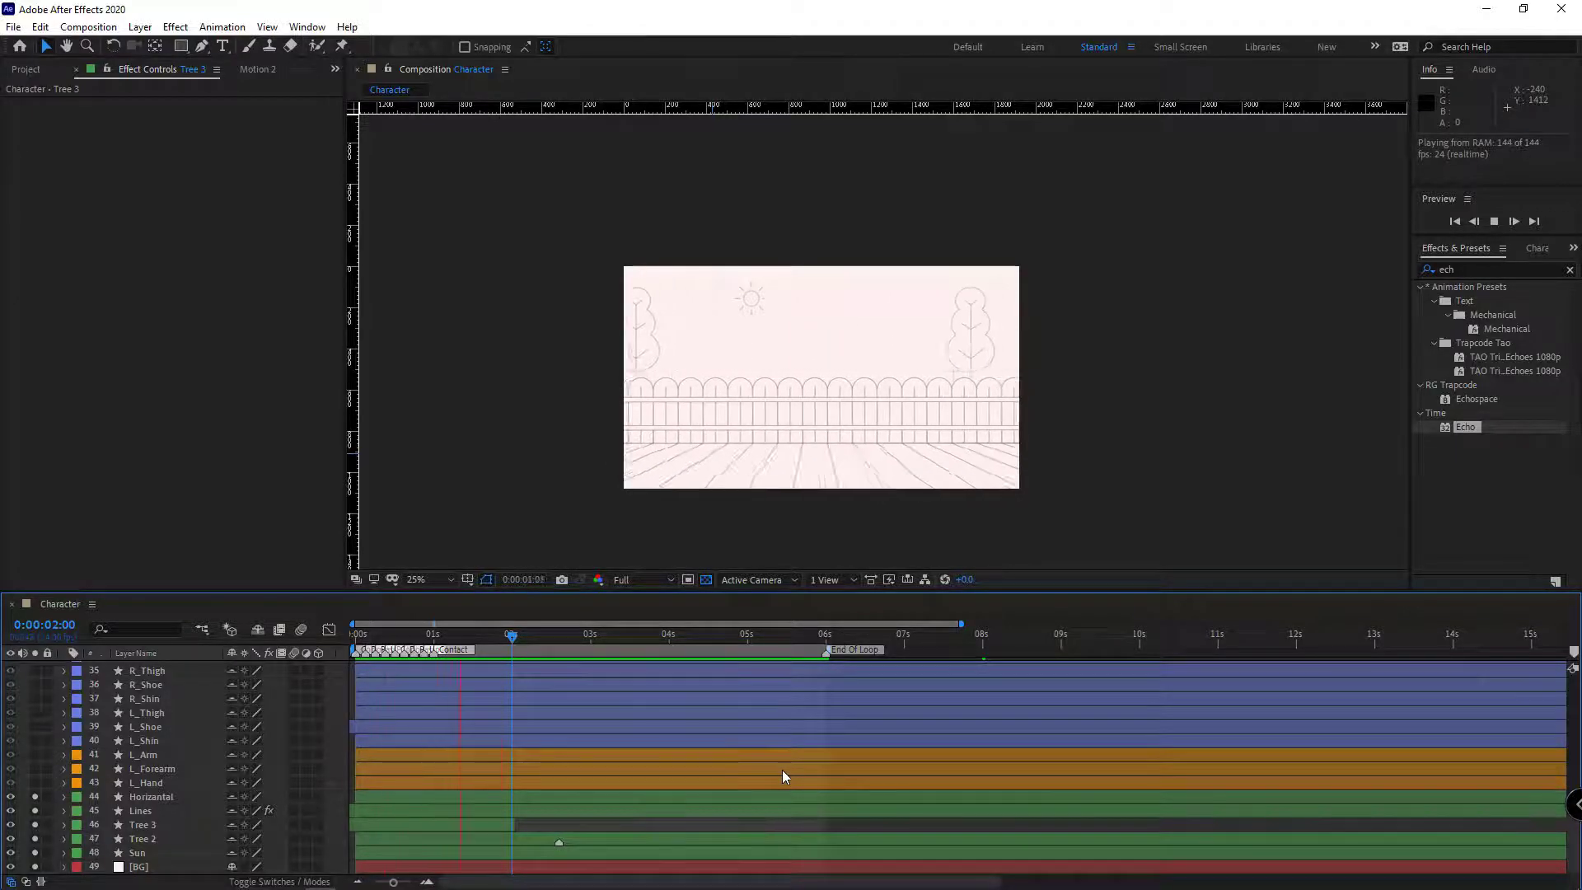
key(space)
Select the Sun layer and expand its contents down to the Path of Shape 1, the sun's ray
scroll(751, 298, up, 2)
drag(751, 298, 874, 387)
click(875, 388)
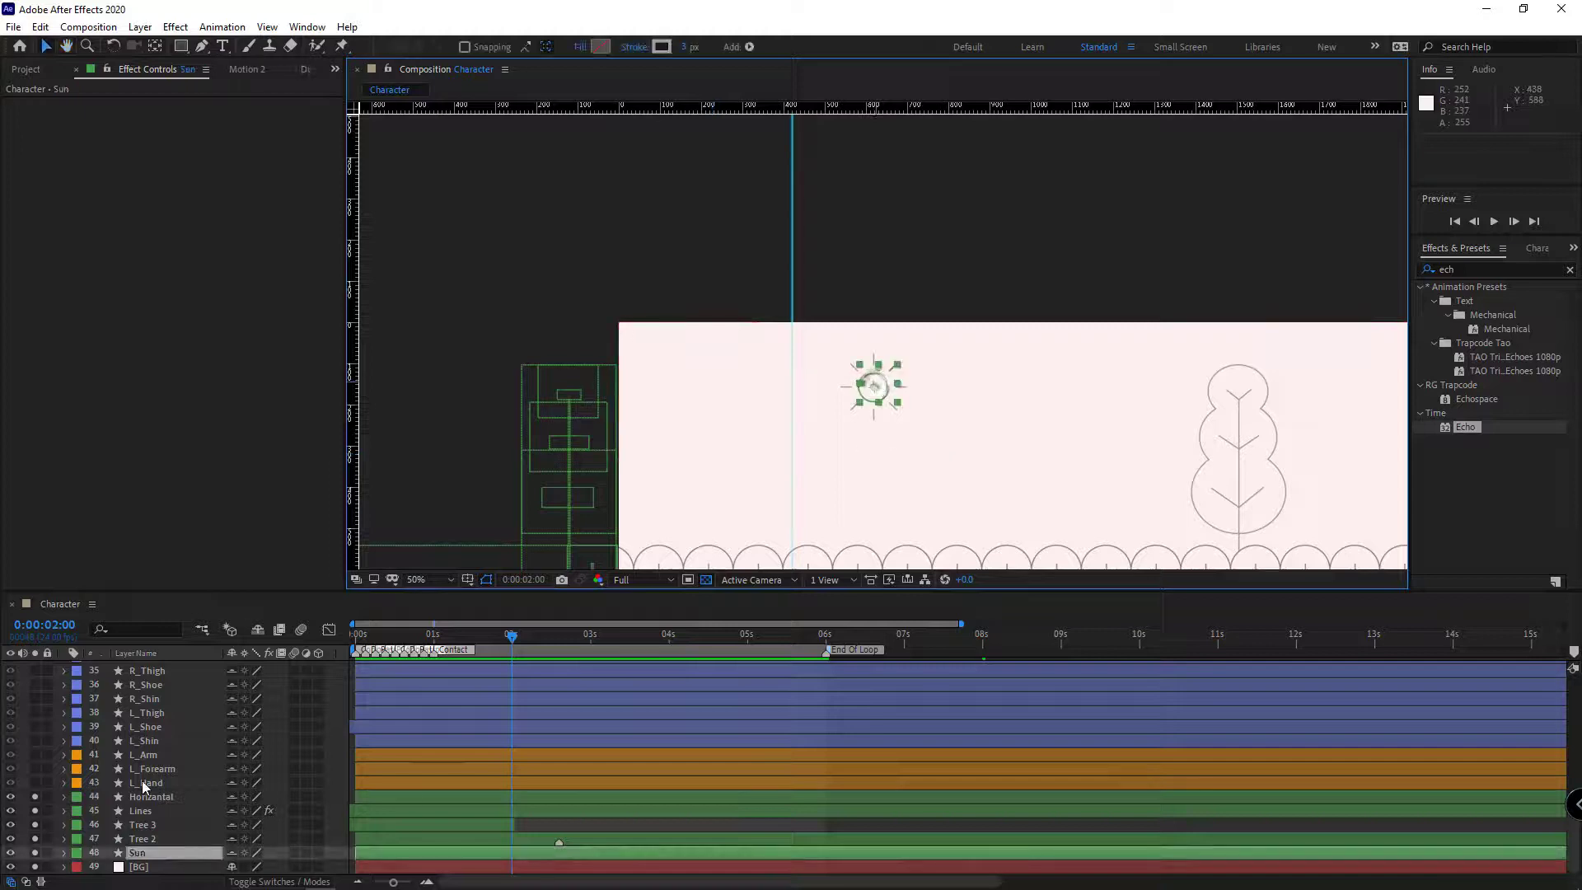
click(64, 853)
scroll(146, 755, down, 10)
scroll(148, 762, up, 2)
click(120, 756)
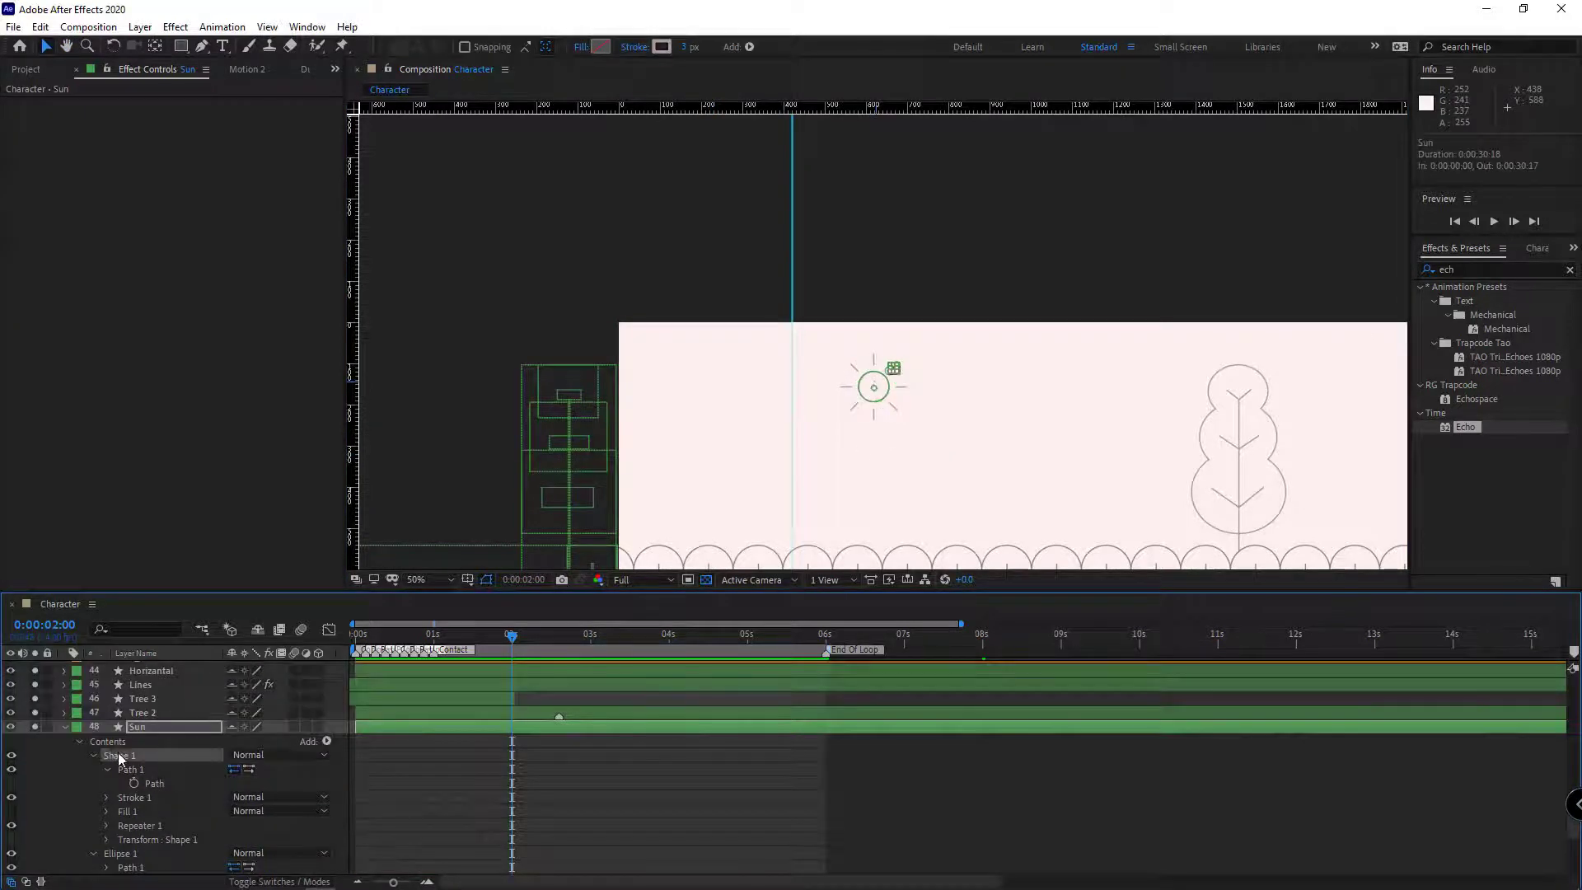
Set a Path keyframe for the sun's ray at 0:00 and move the ray outward from the circle at 1:00
scroll(867, 434, up, 6)
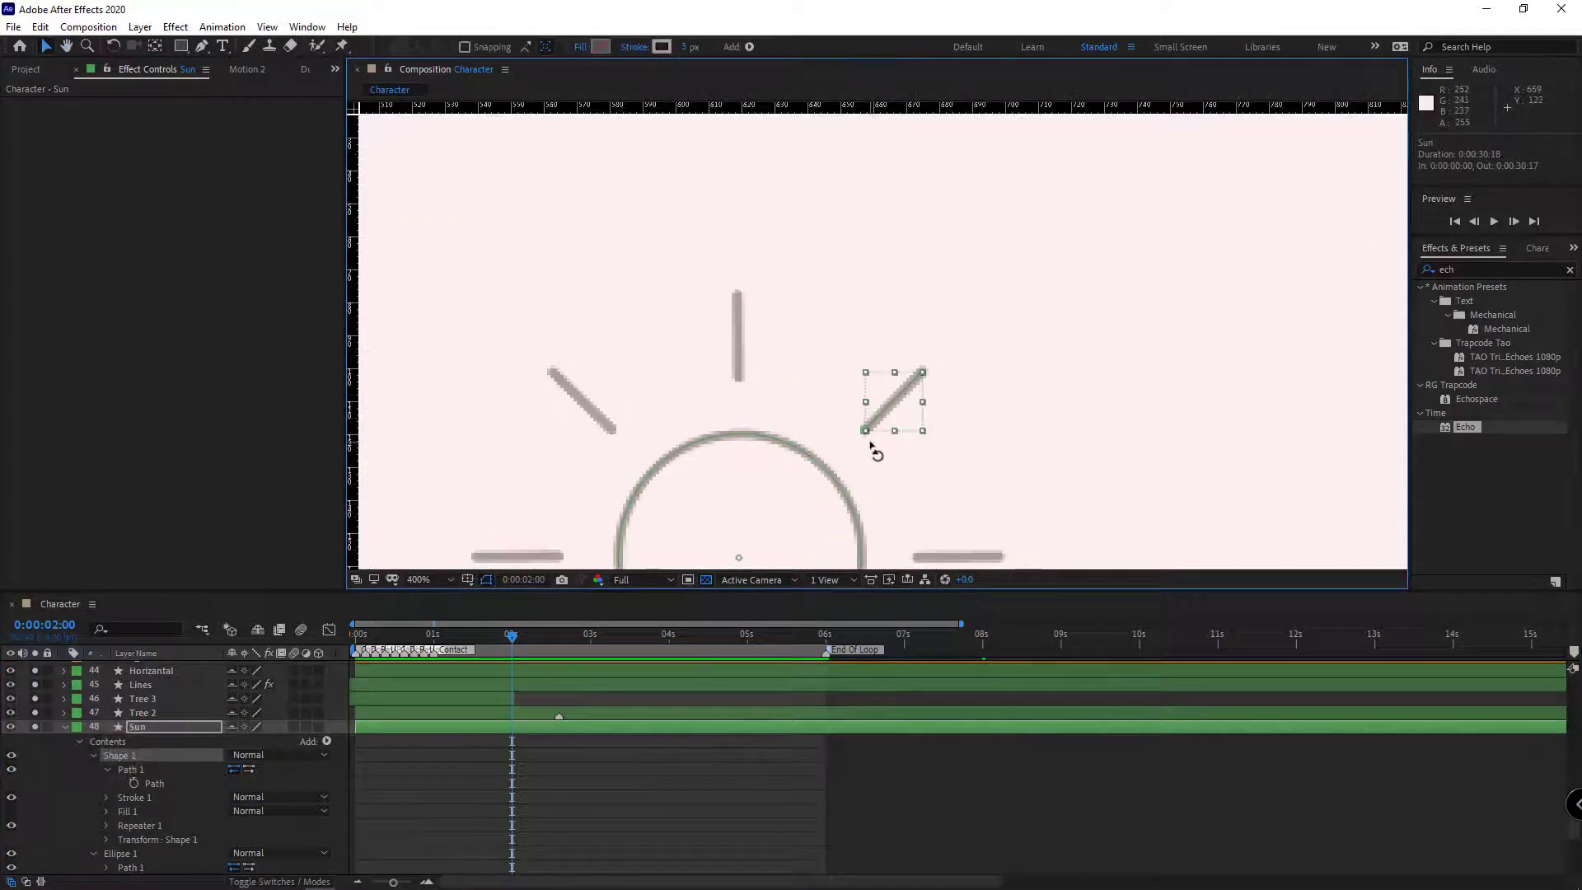
key(g)
click(150, 784)
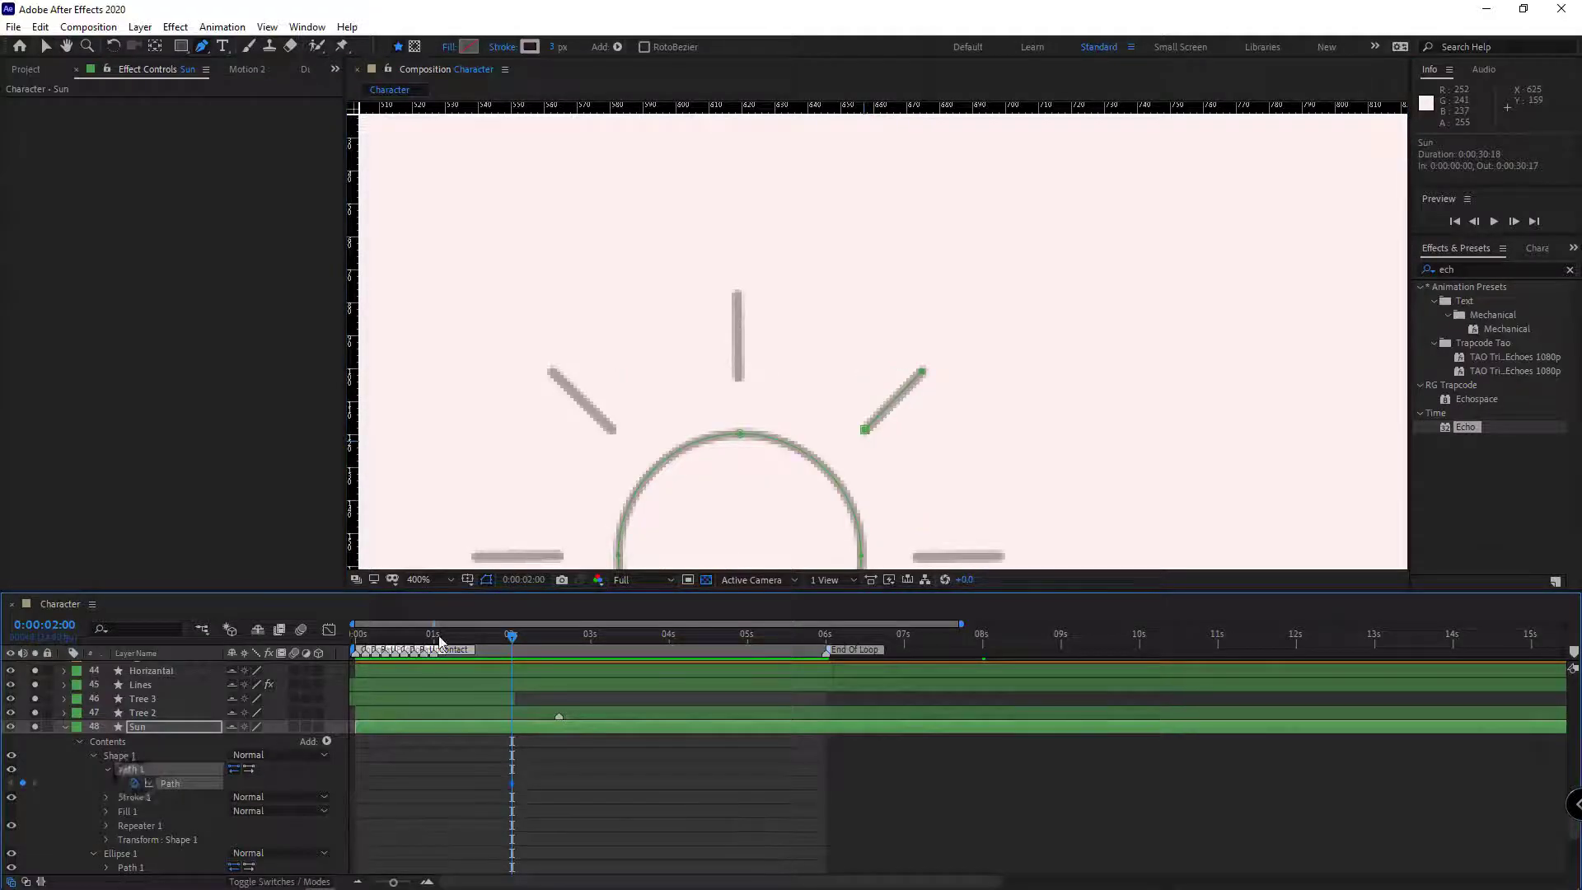
drag(512, 784, 358, 784)
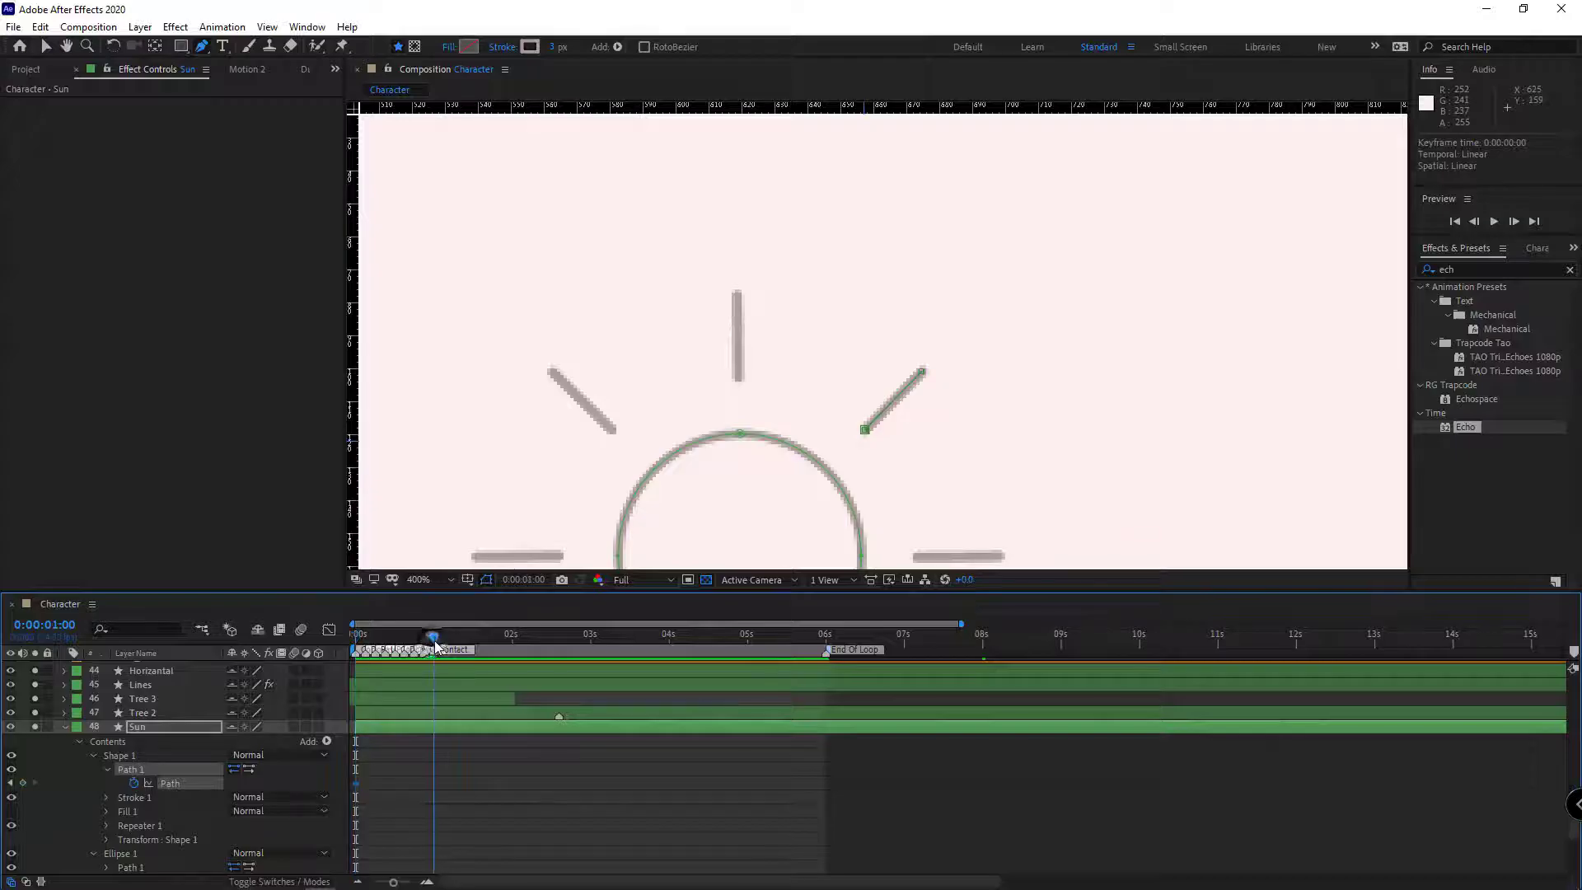
drag(964, 336, 890, 409)
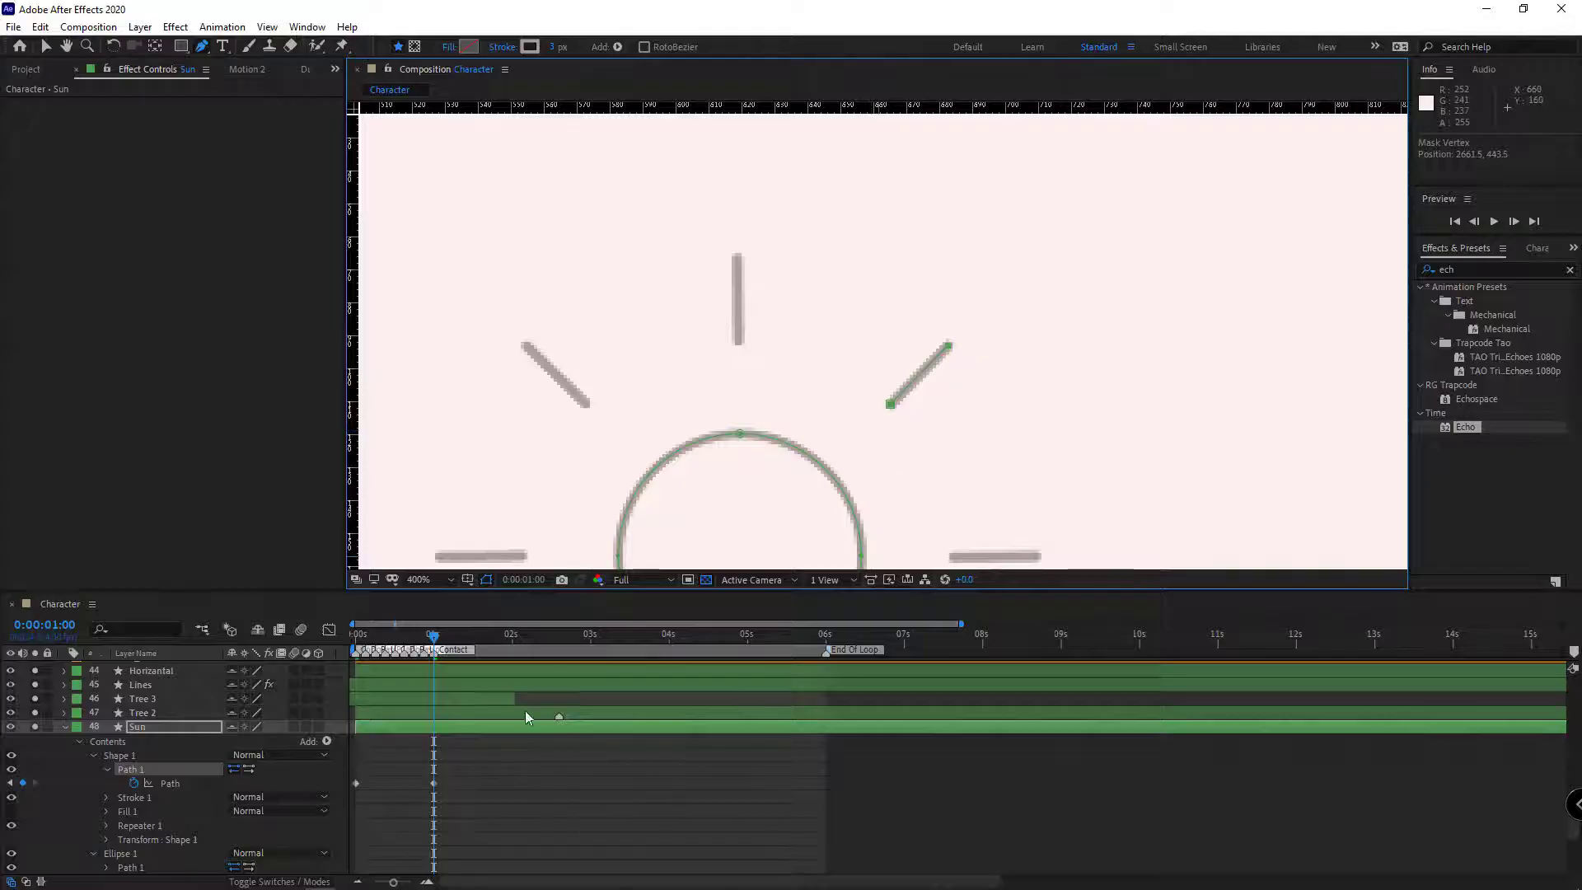
Copy the sun ray's first Path keyframe to 2:00 and apply Easy Ease to all three Path keyframes
click(510, 638)
drag(373, 774, 351, 792)
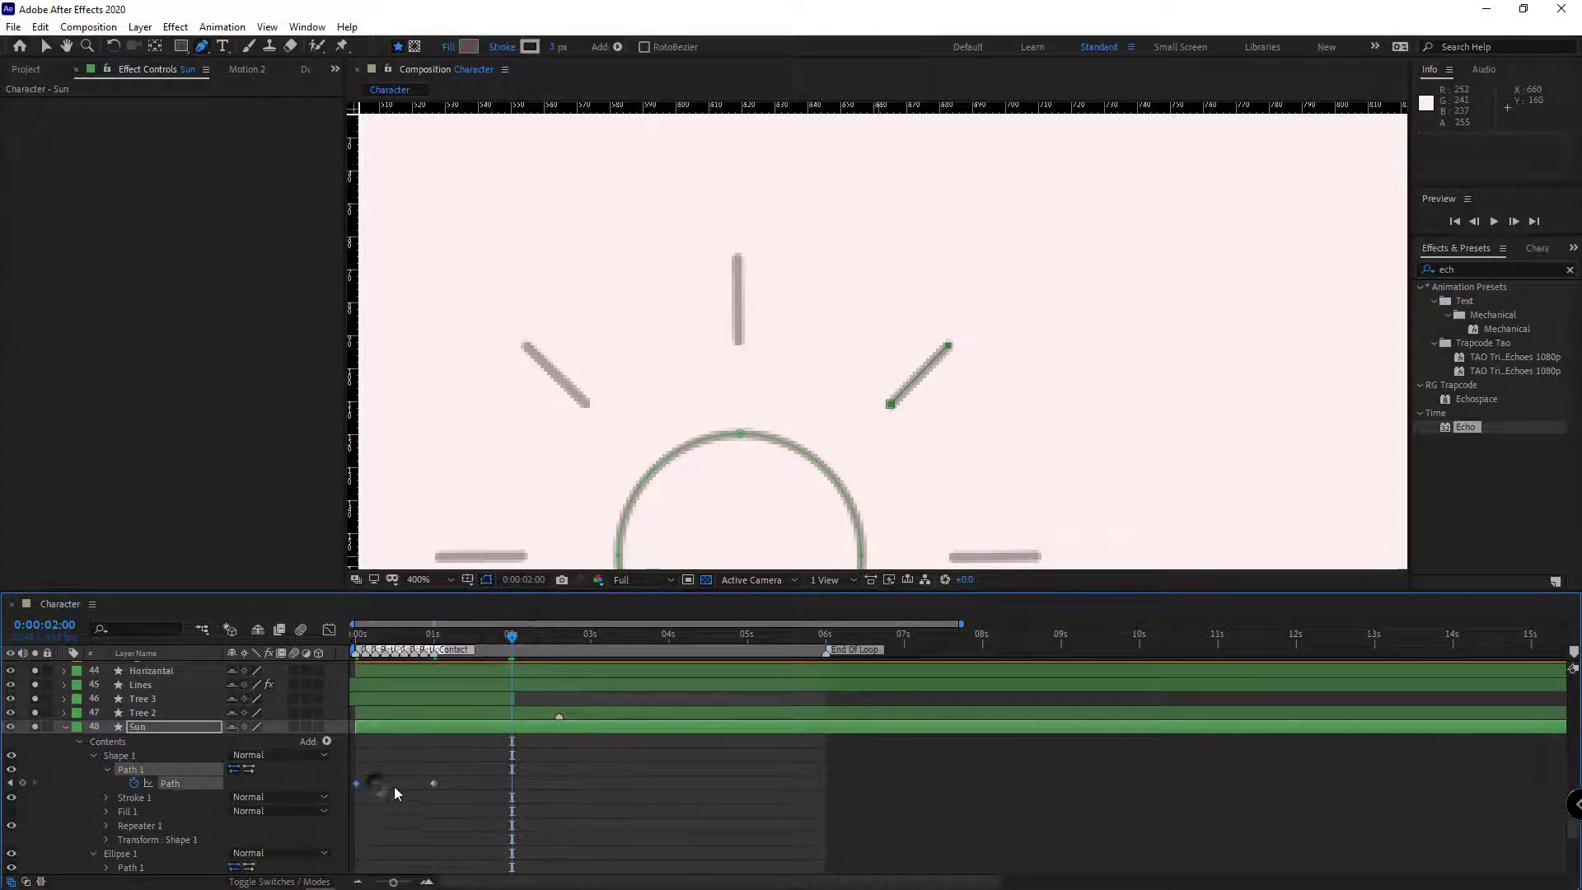
key(ctrl+c)
key(ctrl+v)
drag(532, 767, 352, 793)
right_click(357, 783)
mouse_move(461, 771)
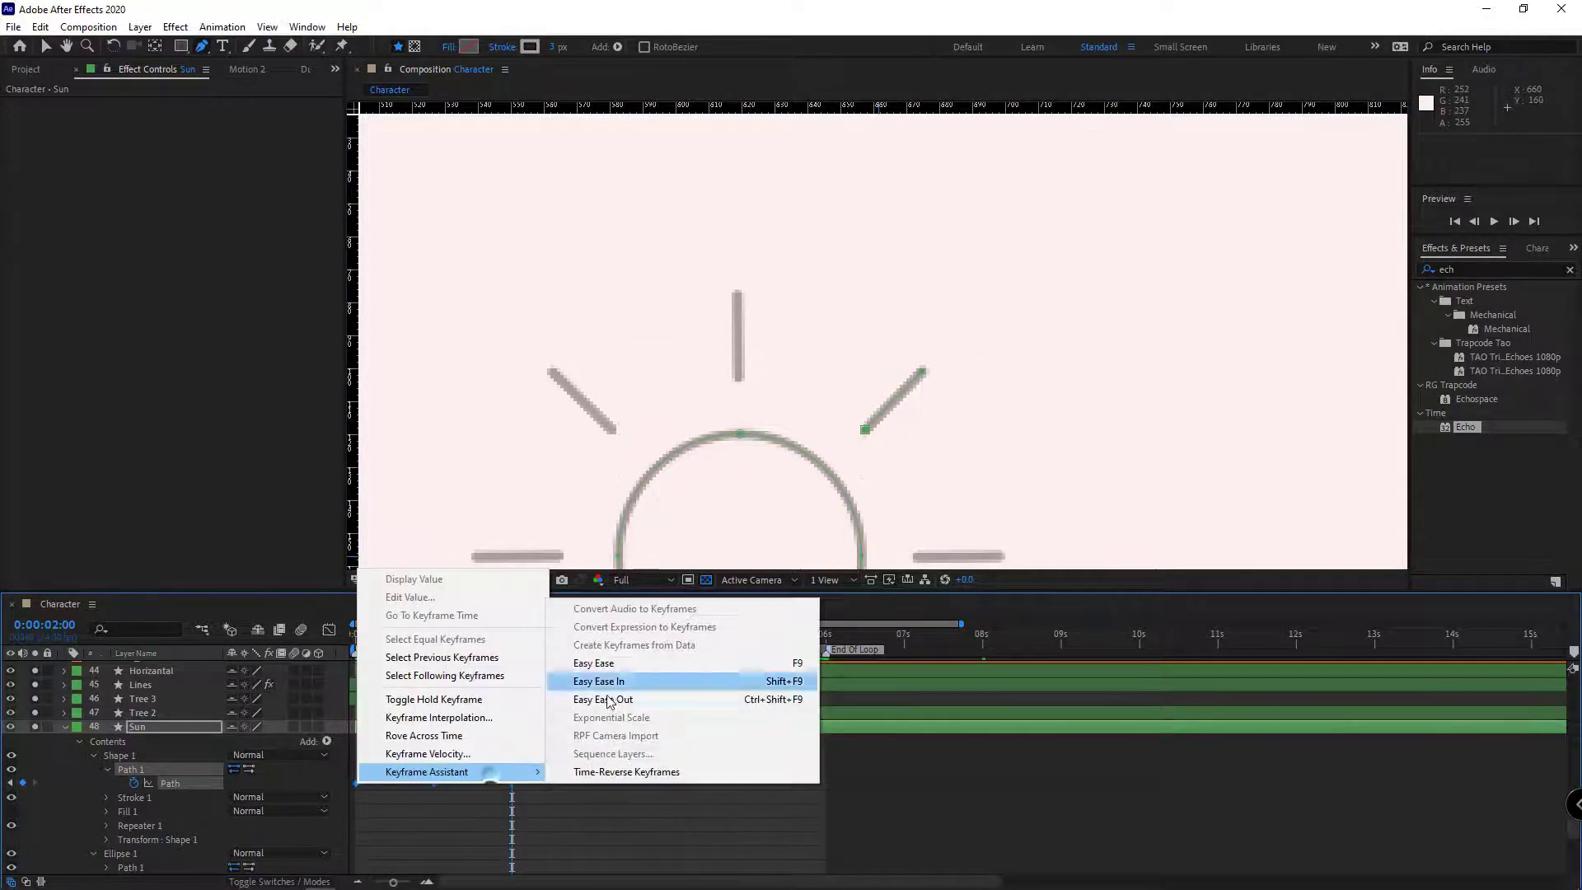
click(614, 659)
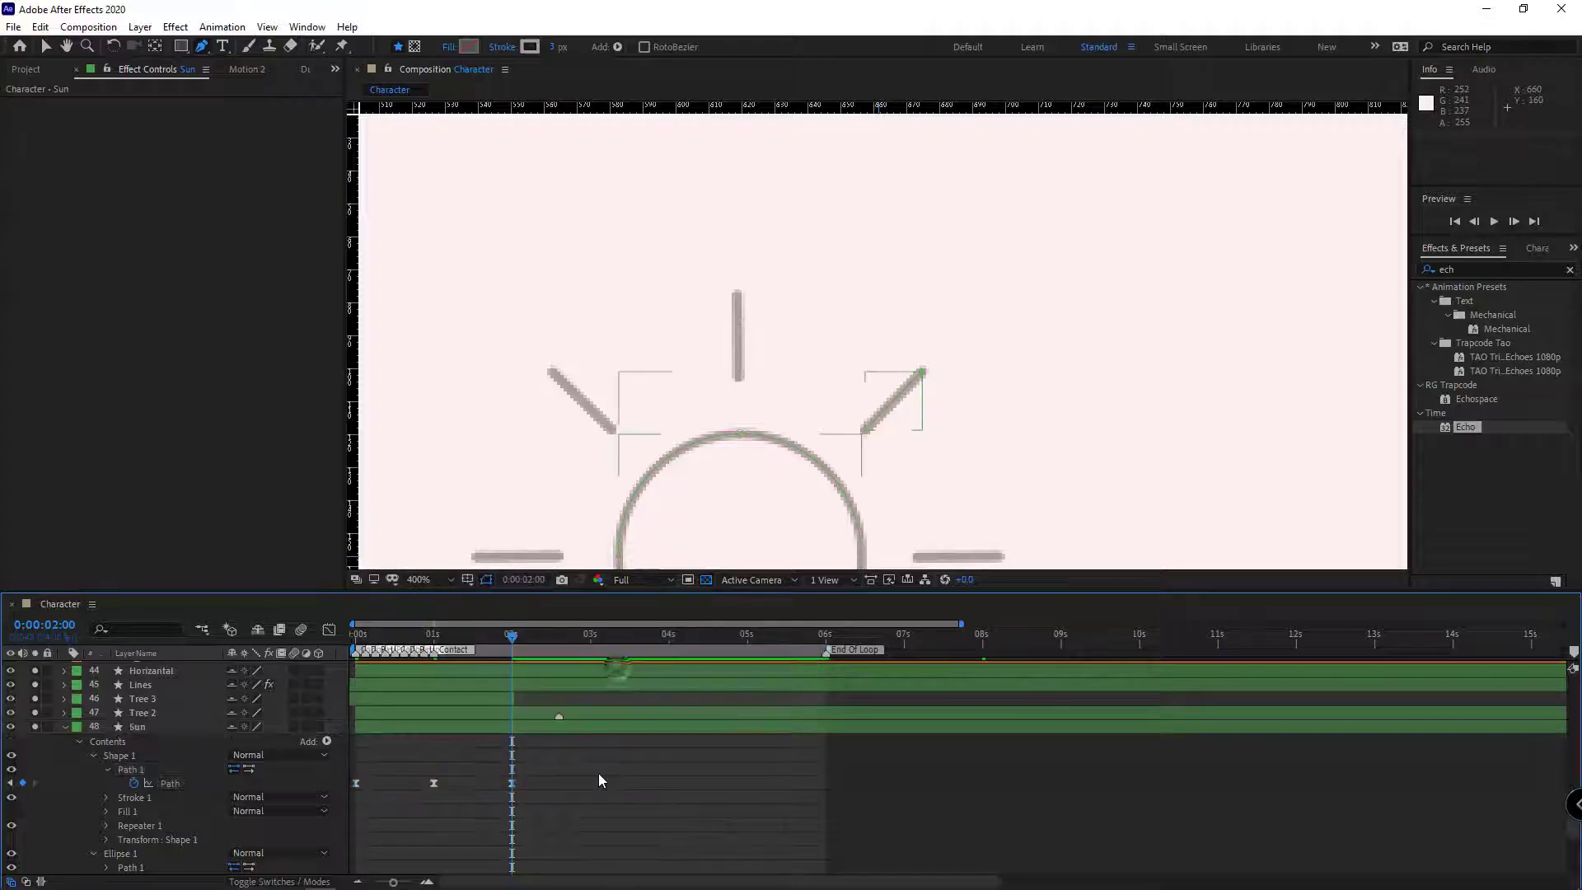
Paste the loop expression into the sun ray's Path property and collapse Path 1
alt+click(132, 783)
key(ctrl+v)
click(89, 784)
click(105, 769)
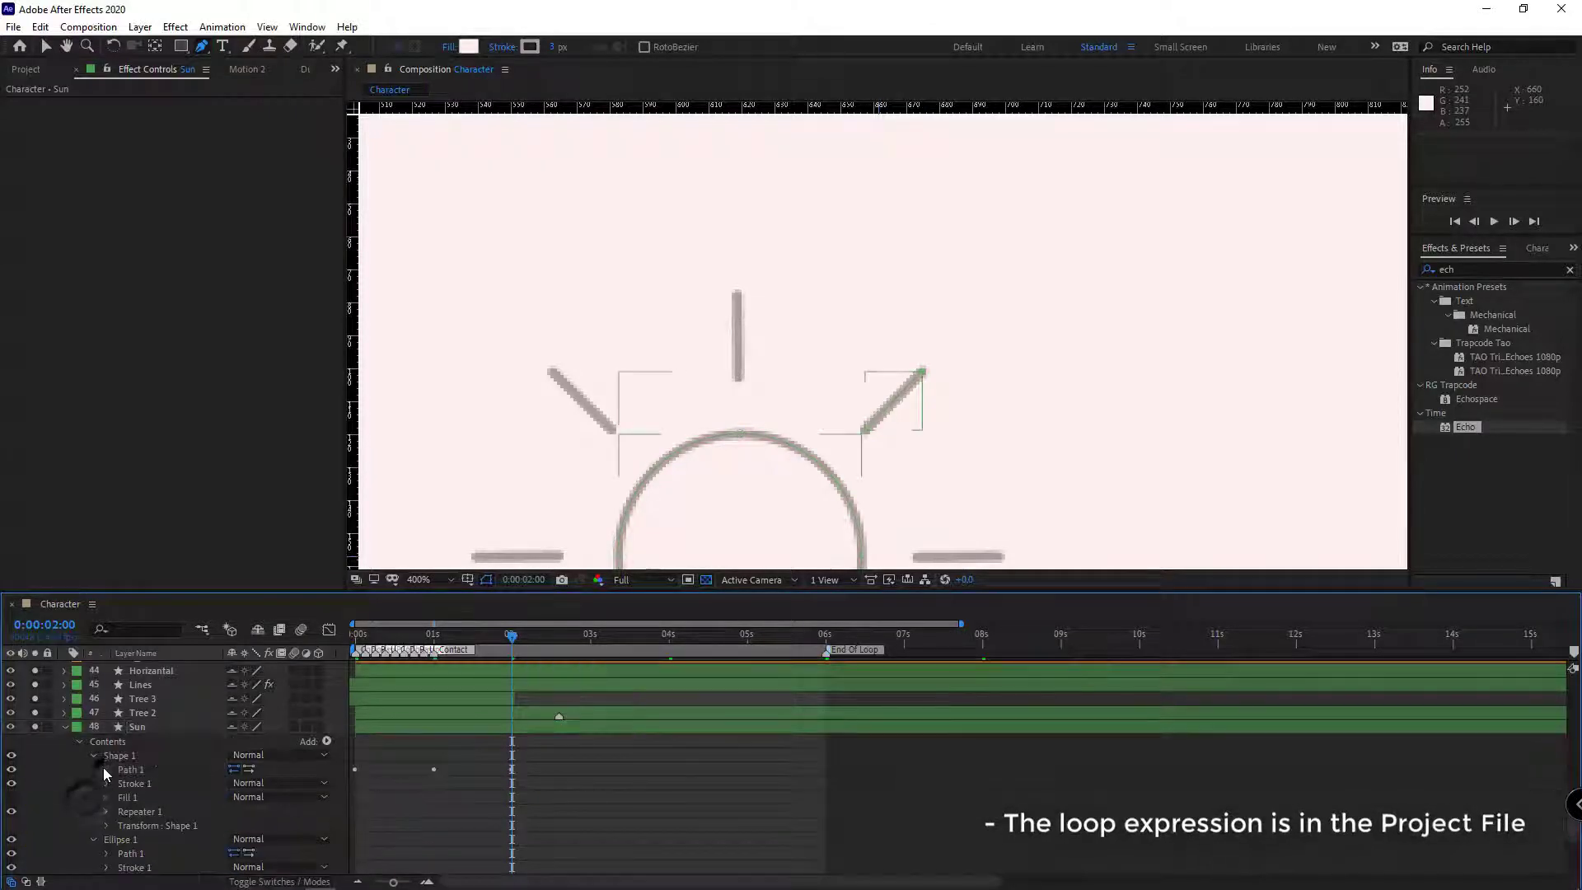
click(103, 769)
click(107, 769)
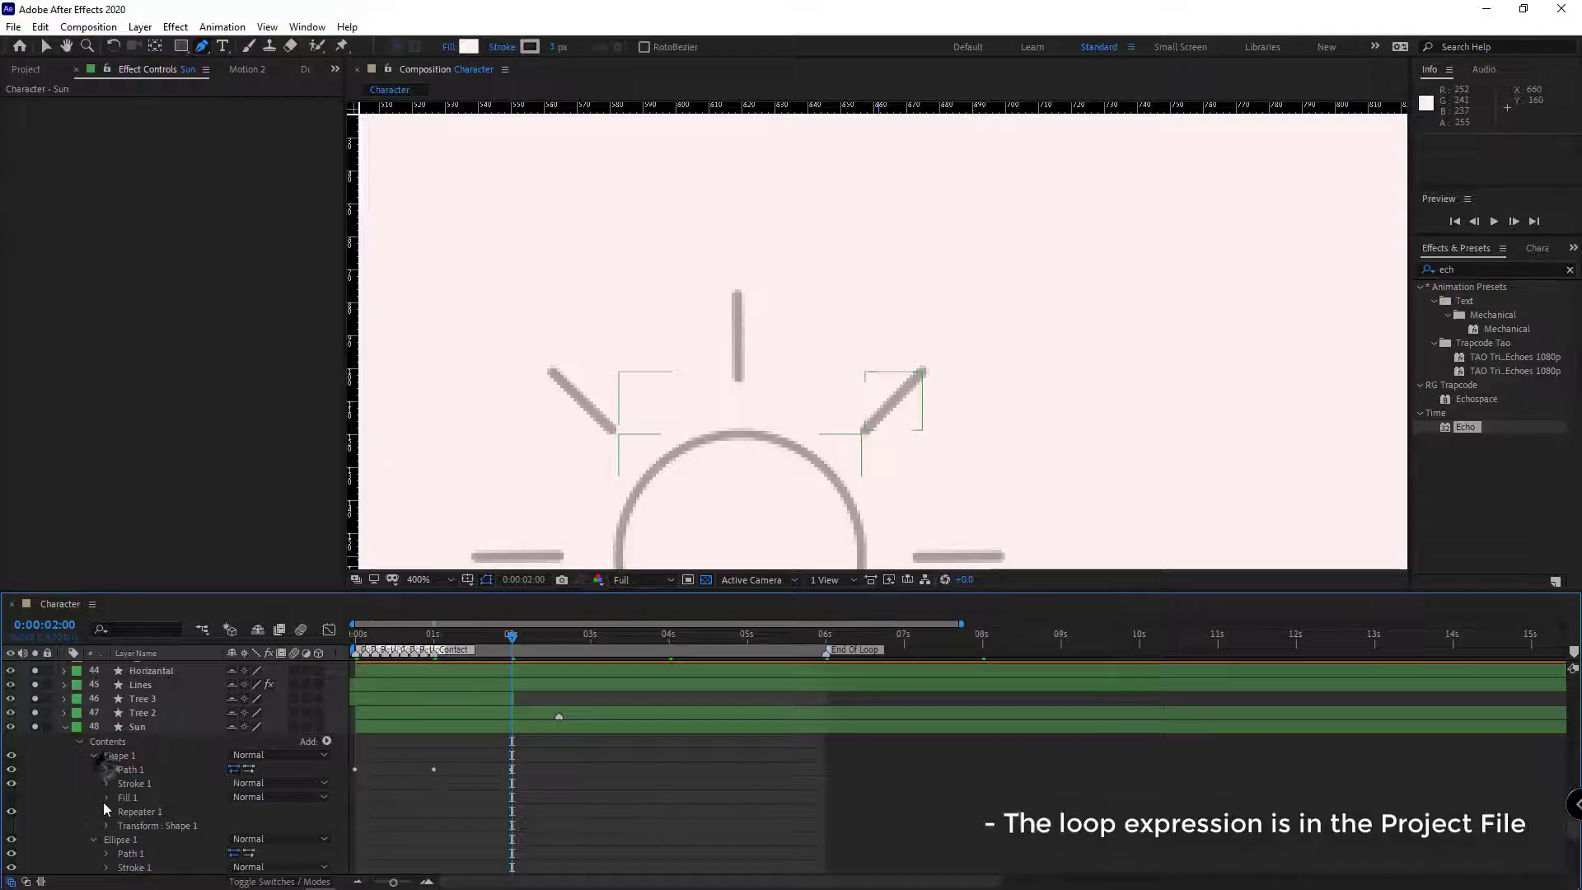
Keyframe the Scale of the sun's Ellipse 1 at 90% at 2:00 and enlarge it to about 115.7% at 1:00
scroll(165, 791, down, 2)
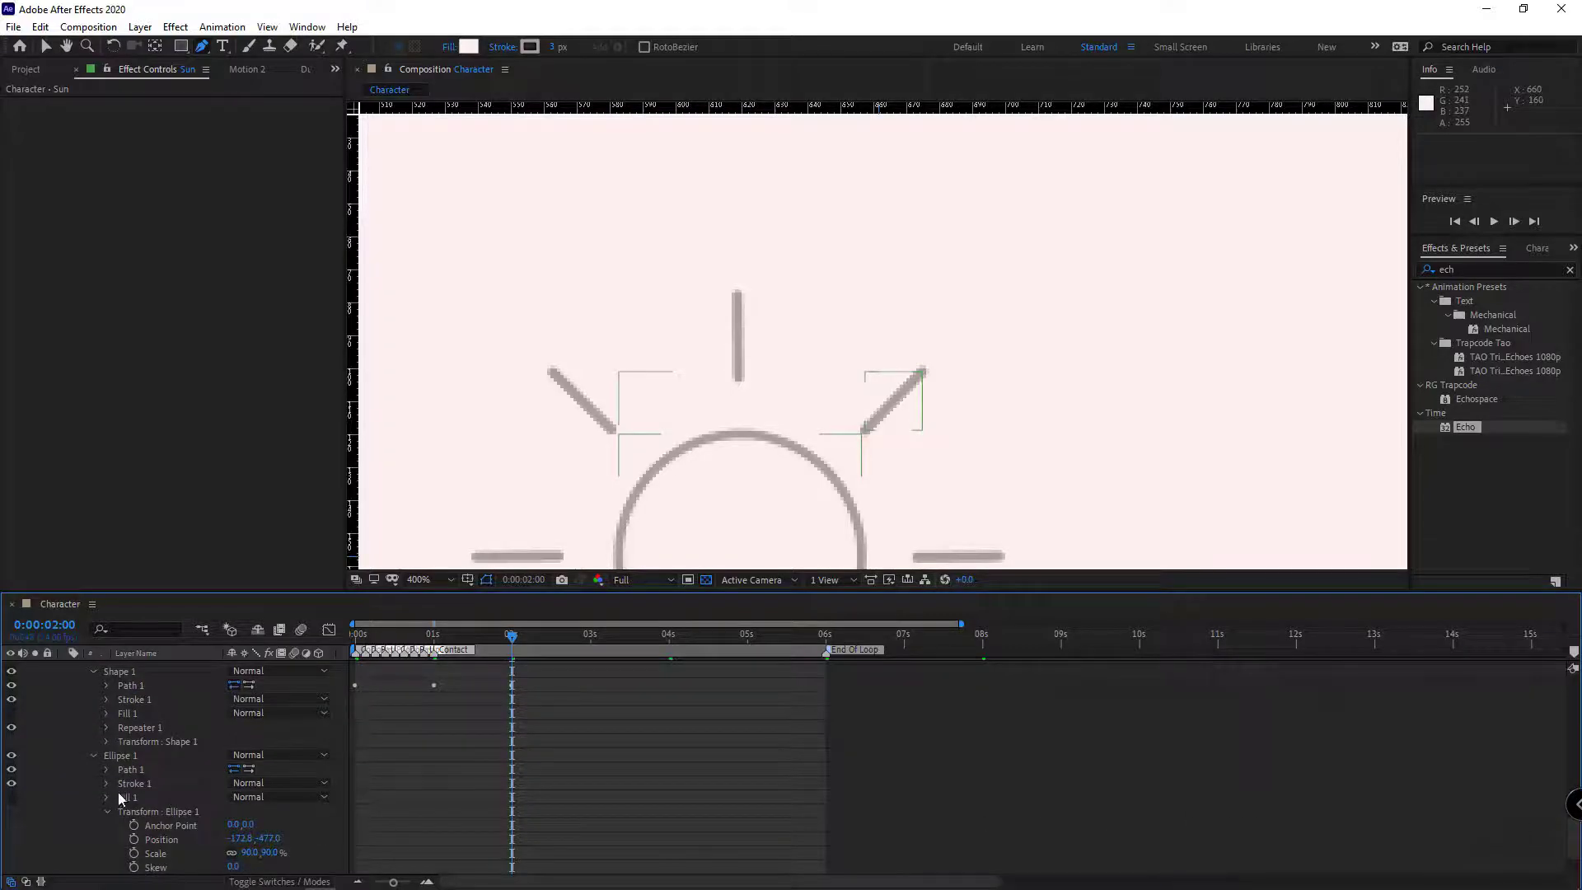
scroll(180, 815, down, 1)
click(138, 812)
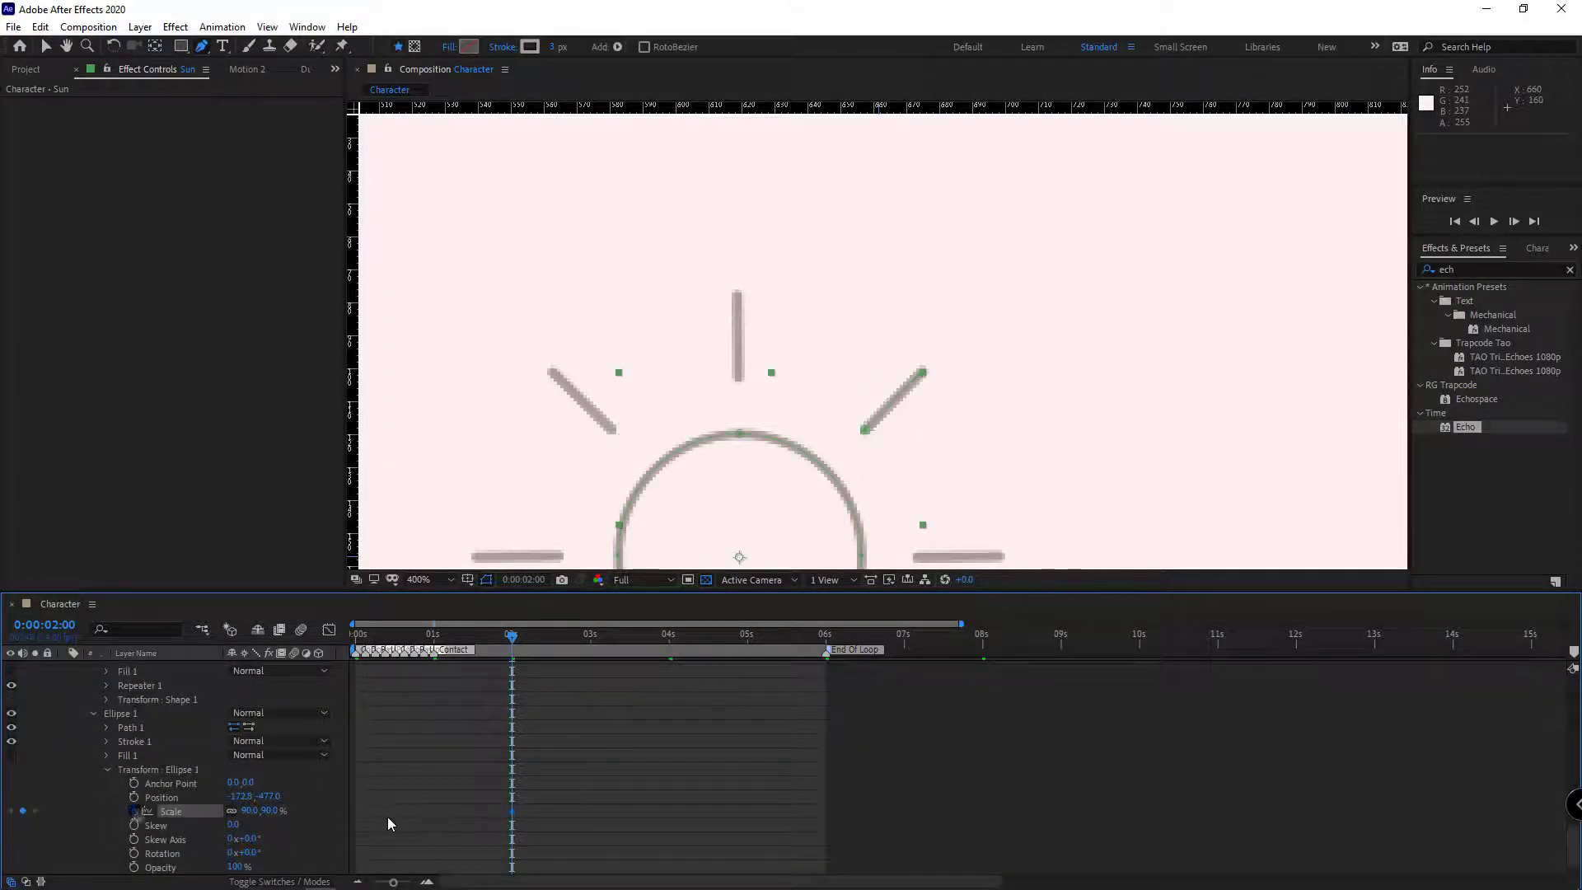
key(u)
drag(448, 635, 431, 638)
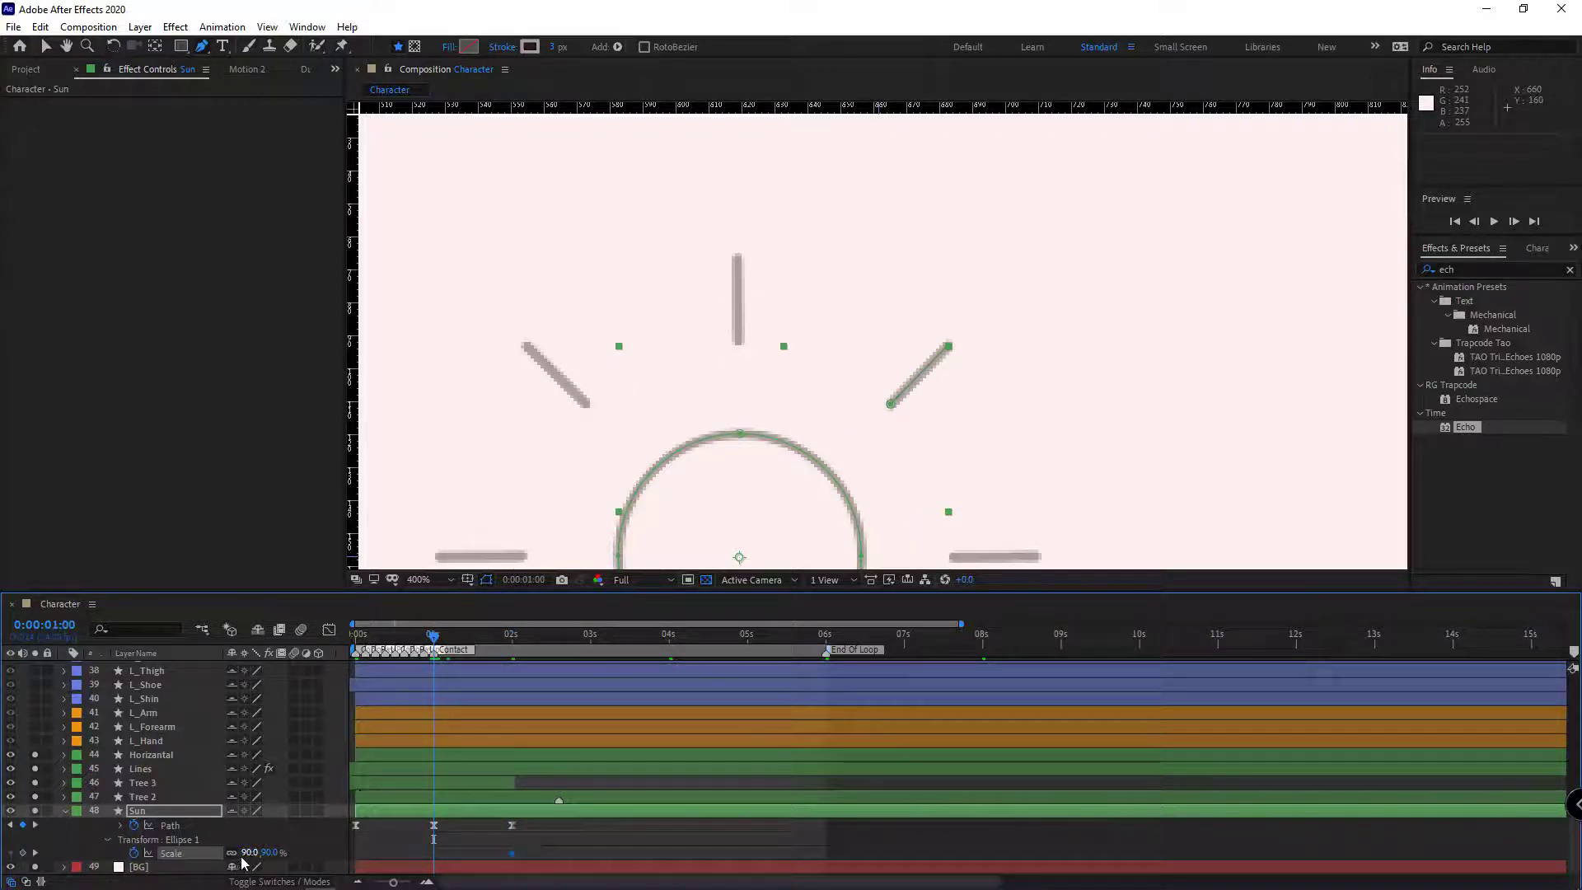
drag(244, 862, 461, 858)
Copy the 90% Scale keyframe of the sun's circle to 0:00 and apply Easy Ease to all three Scale keyframes
drag(377, 635, 287, 636)
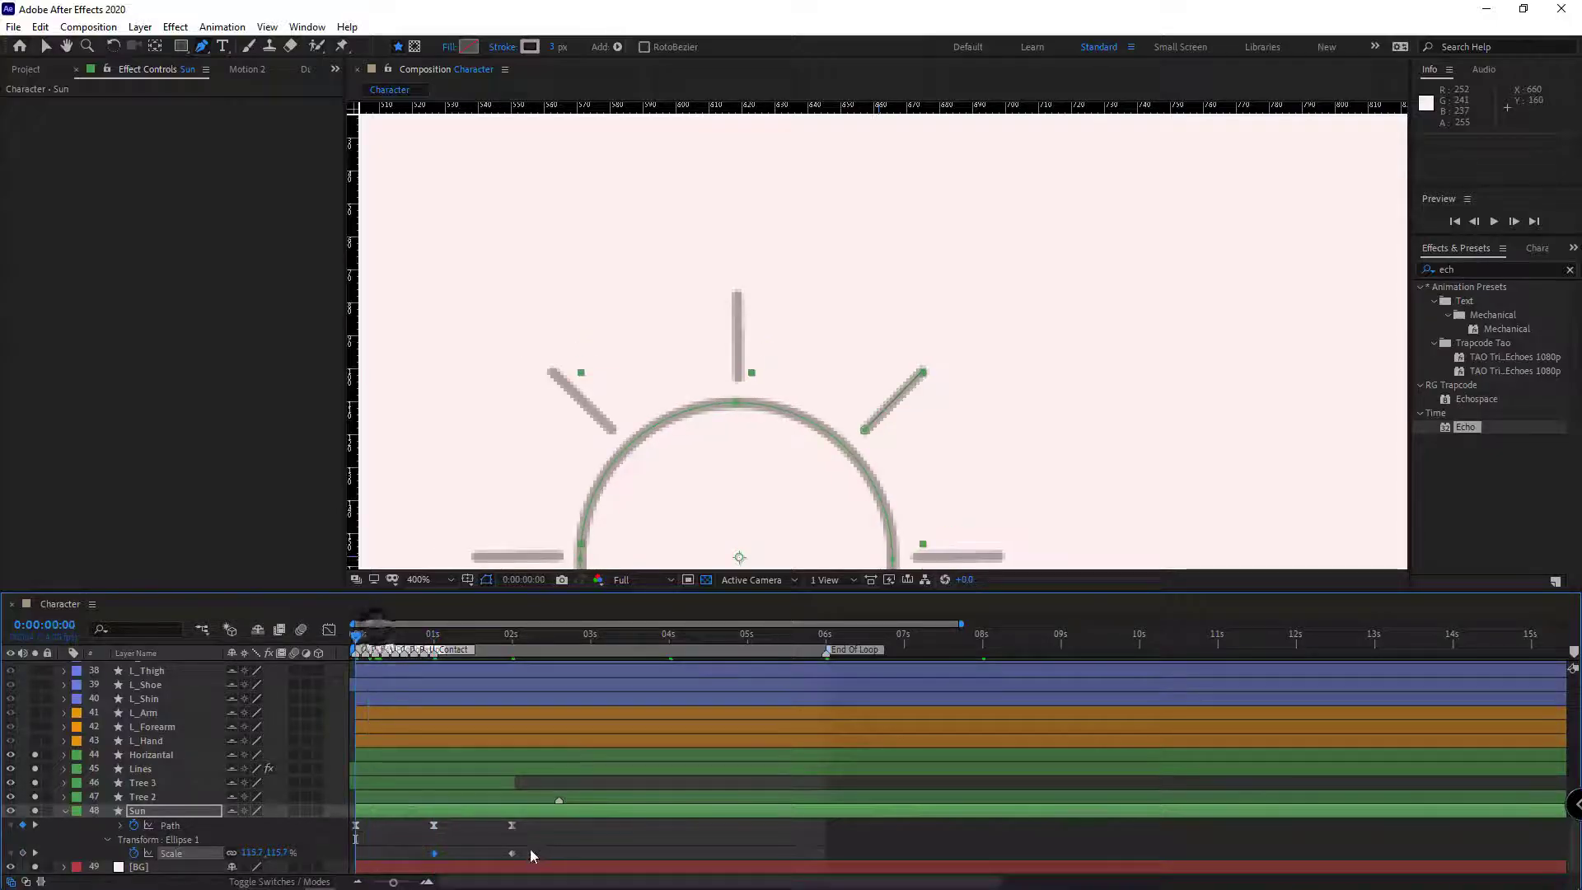
drag(530, 849, 350, 862)
key(ctrl+c)
key(ctrl+v)
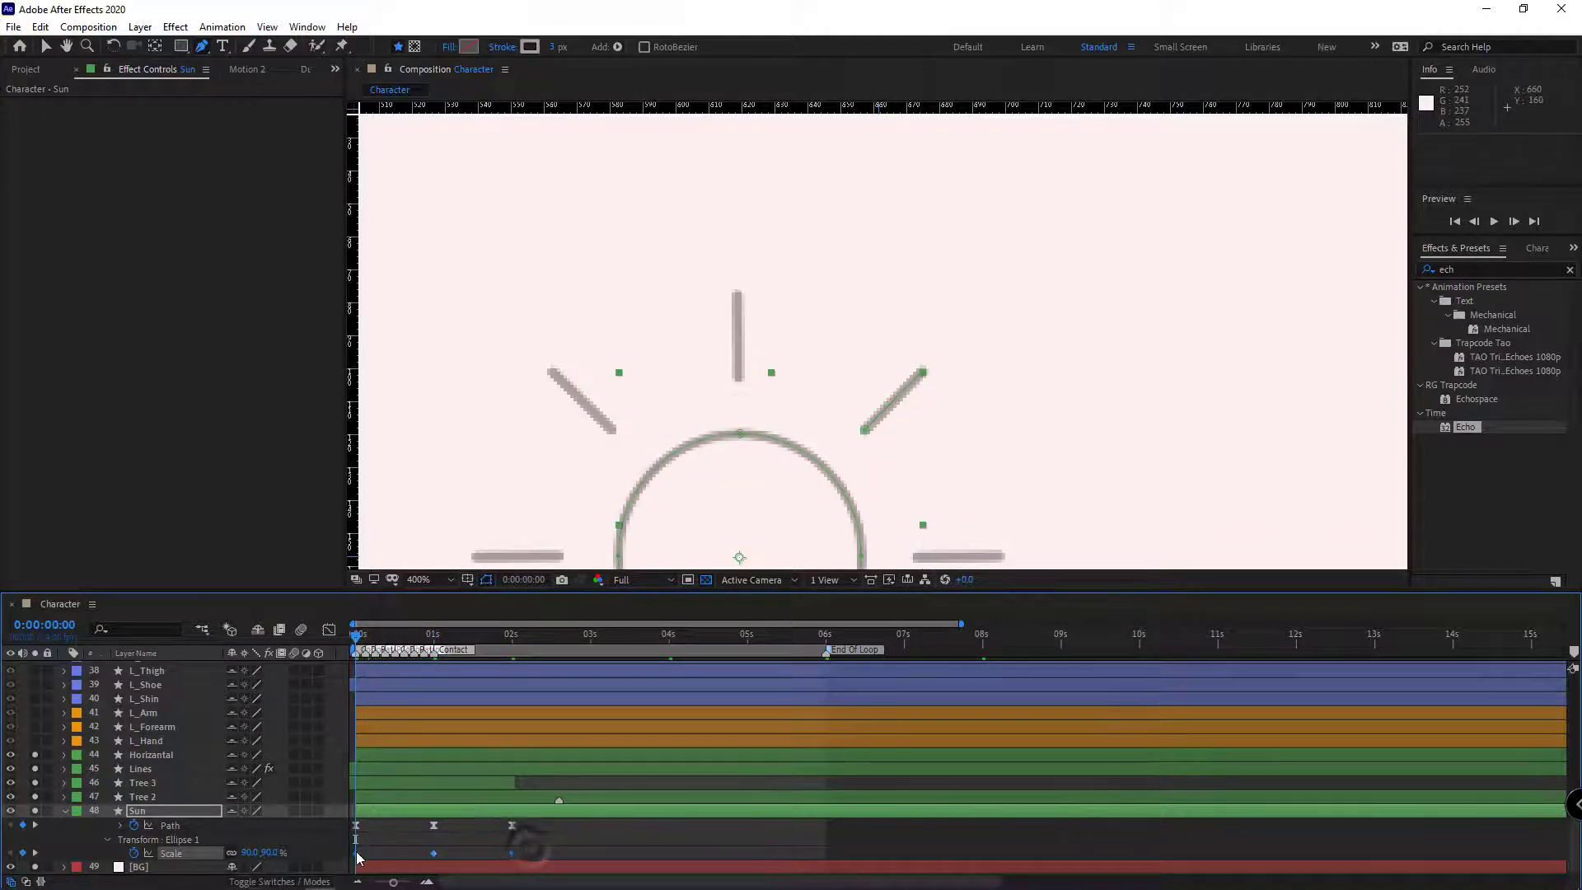
right_click(357, 858)
mouse_move(475, 846)
click(659, 725)
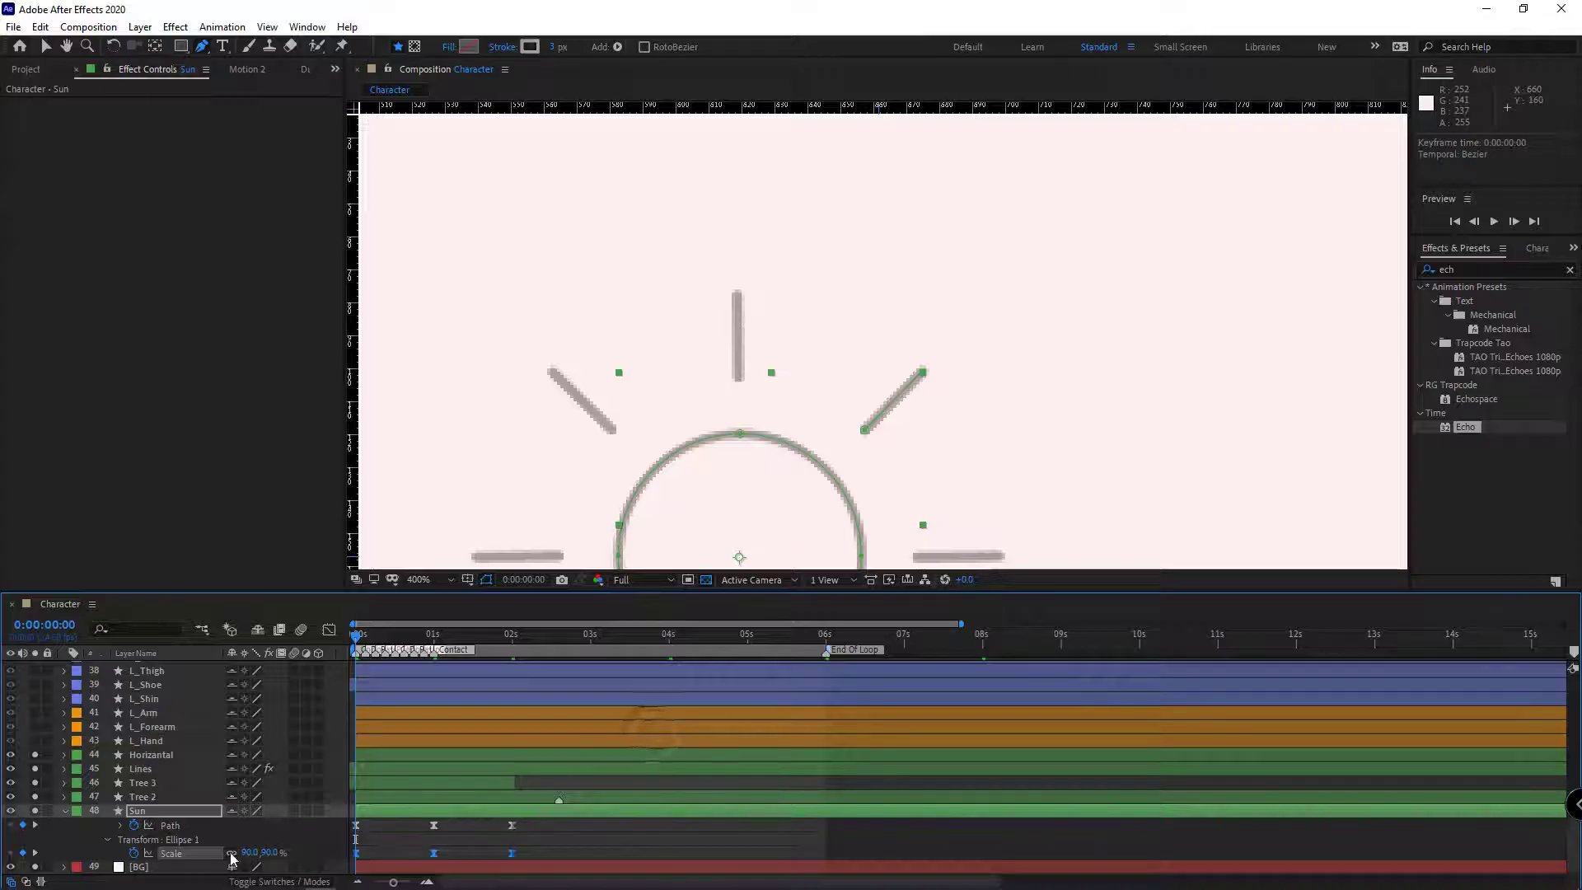
Add the expression loopOut(type = "cycle", numKeyframes = 0) to the Scale of the sun's circle
key(alt+shift+equal)
click(288, 866)
mouse_move(370, 758)
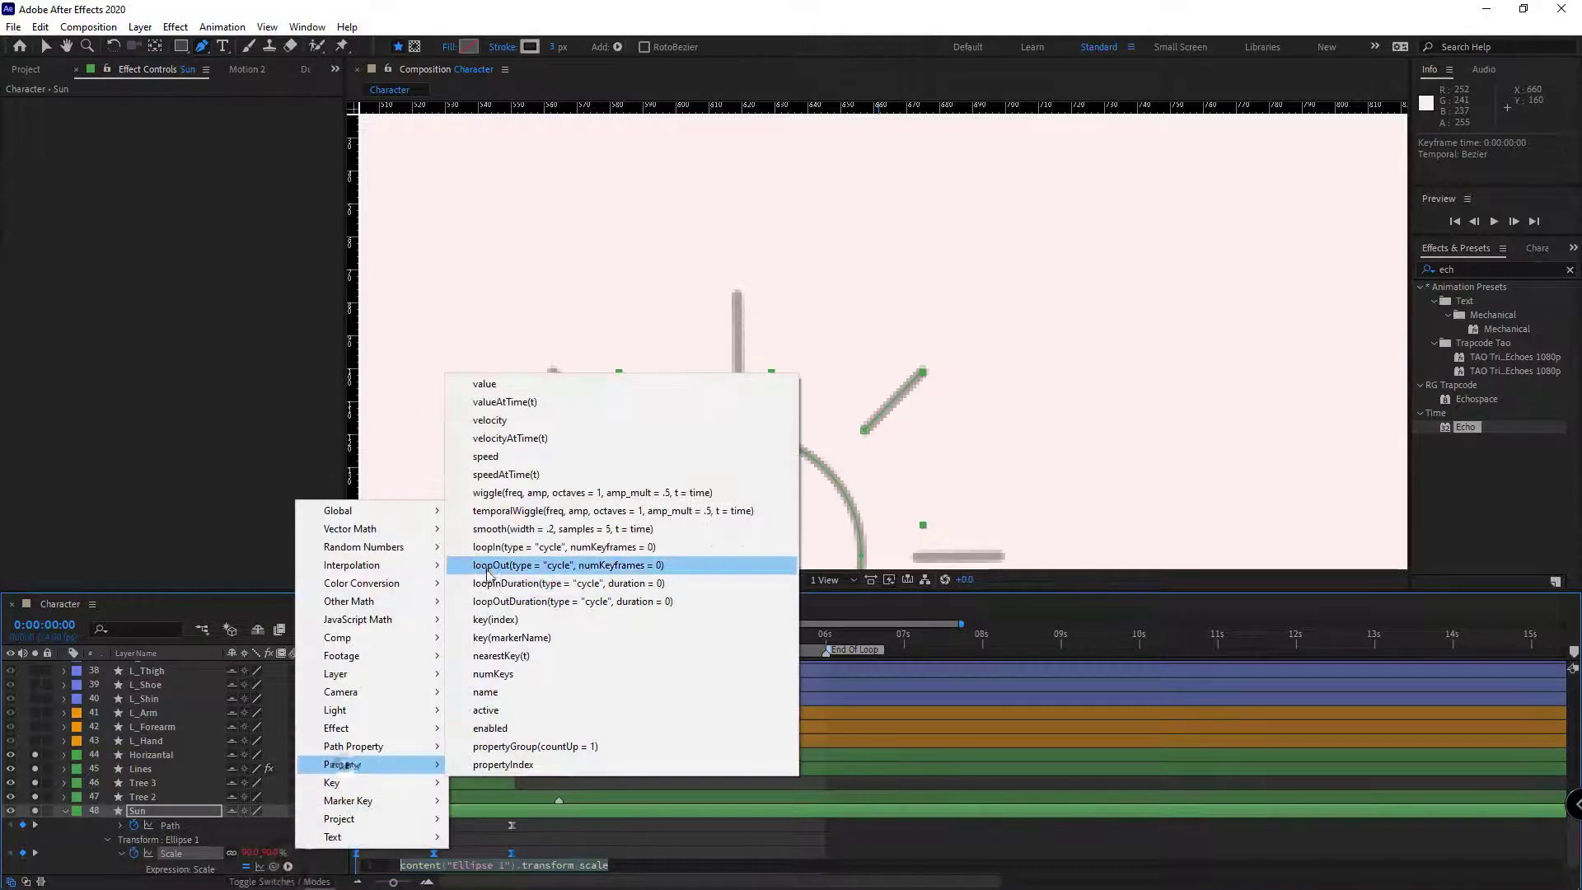
click(565, 562)
click(570, 854)
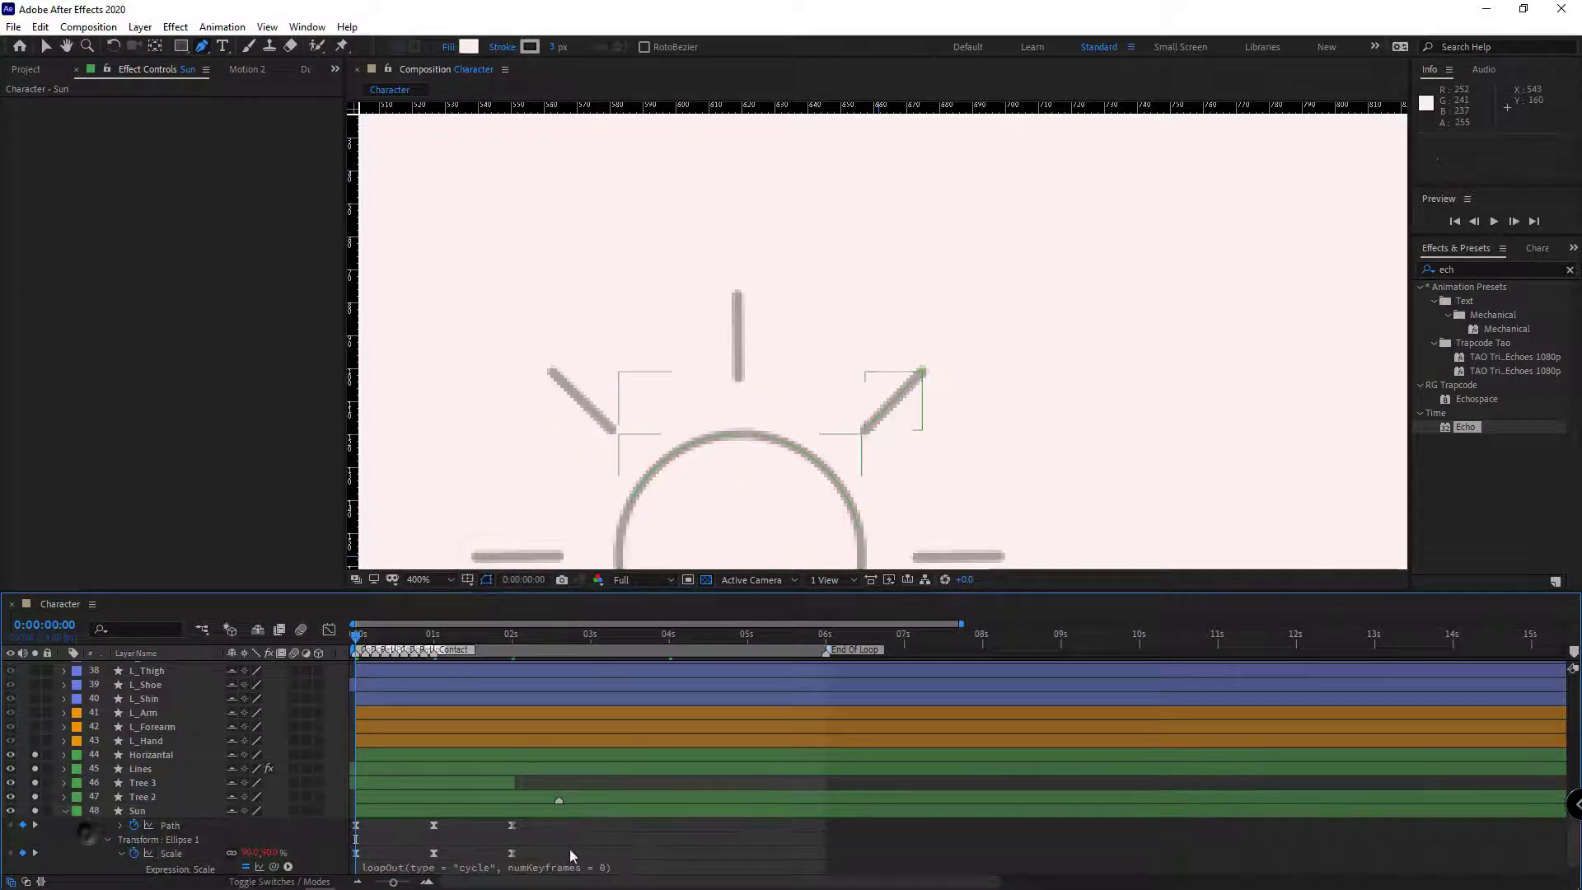
Shift the sun ray's Path keyframes six frames earlier, with the last one at 1:18, and preview the offset pulse
drag(407, 630, 437, 686)
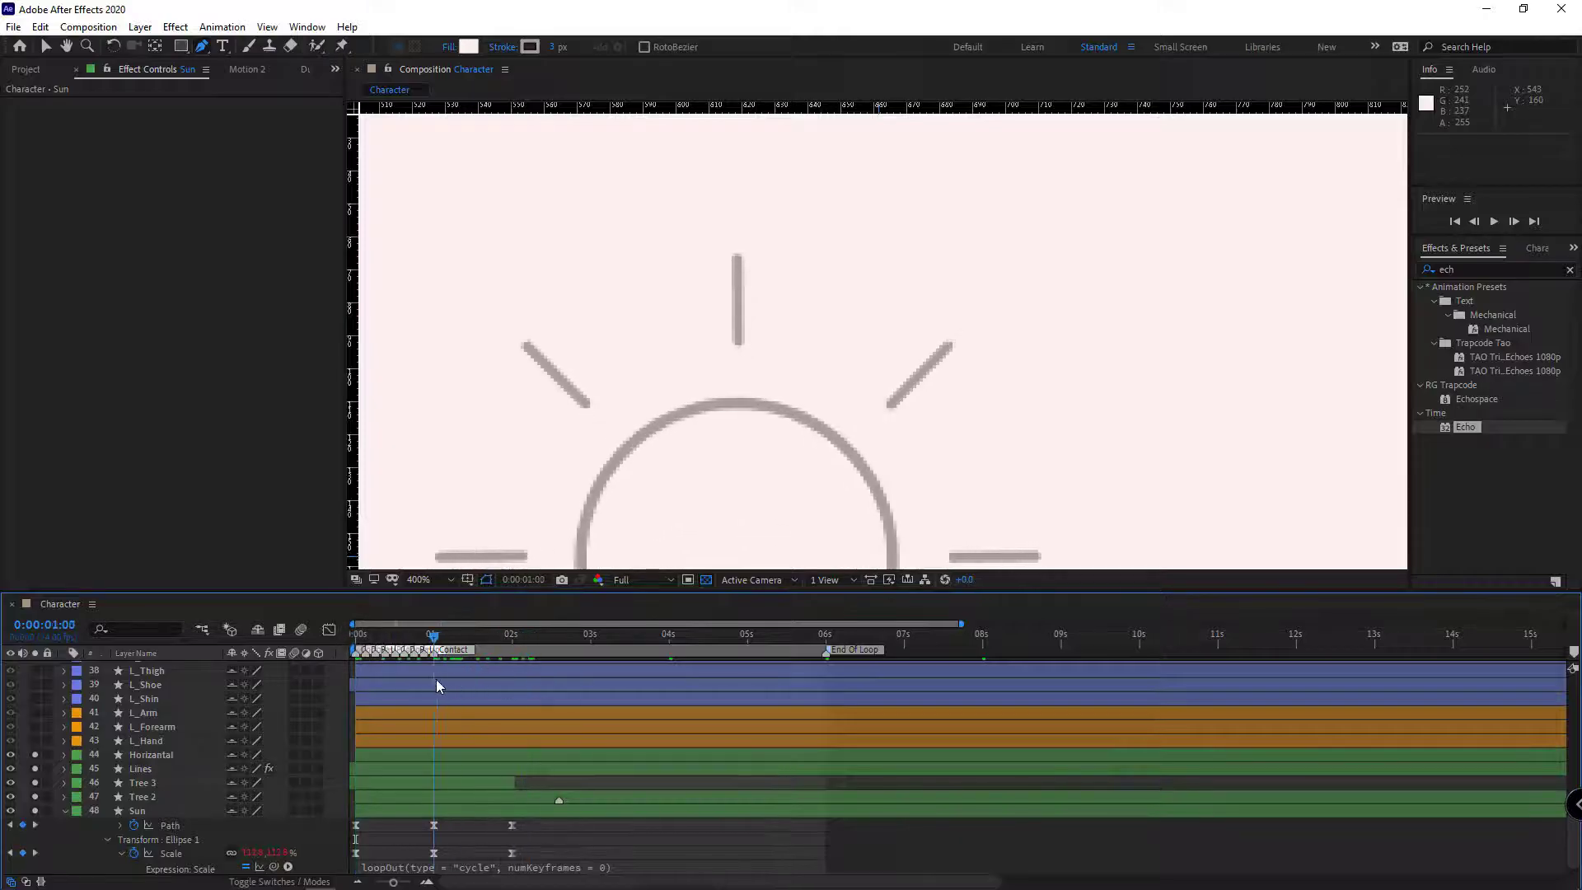
drag(522, 823, 317, 842)
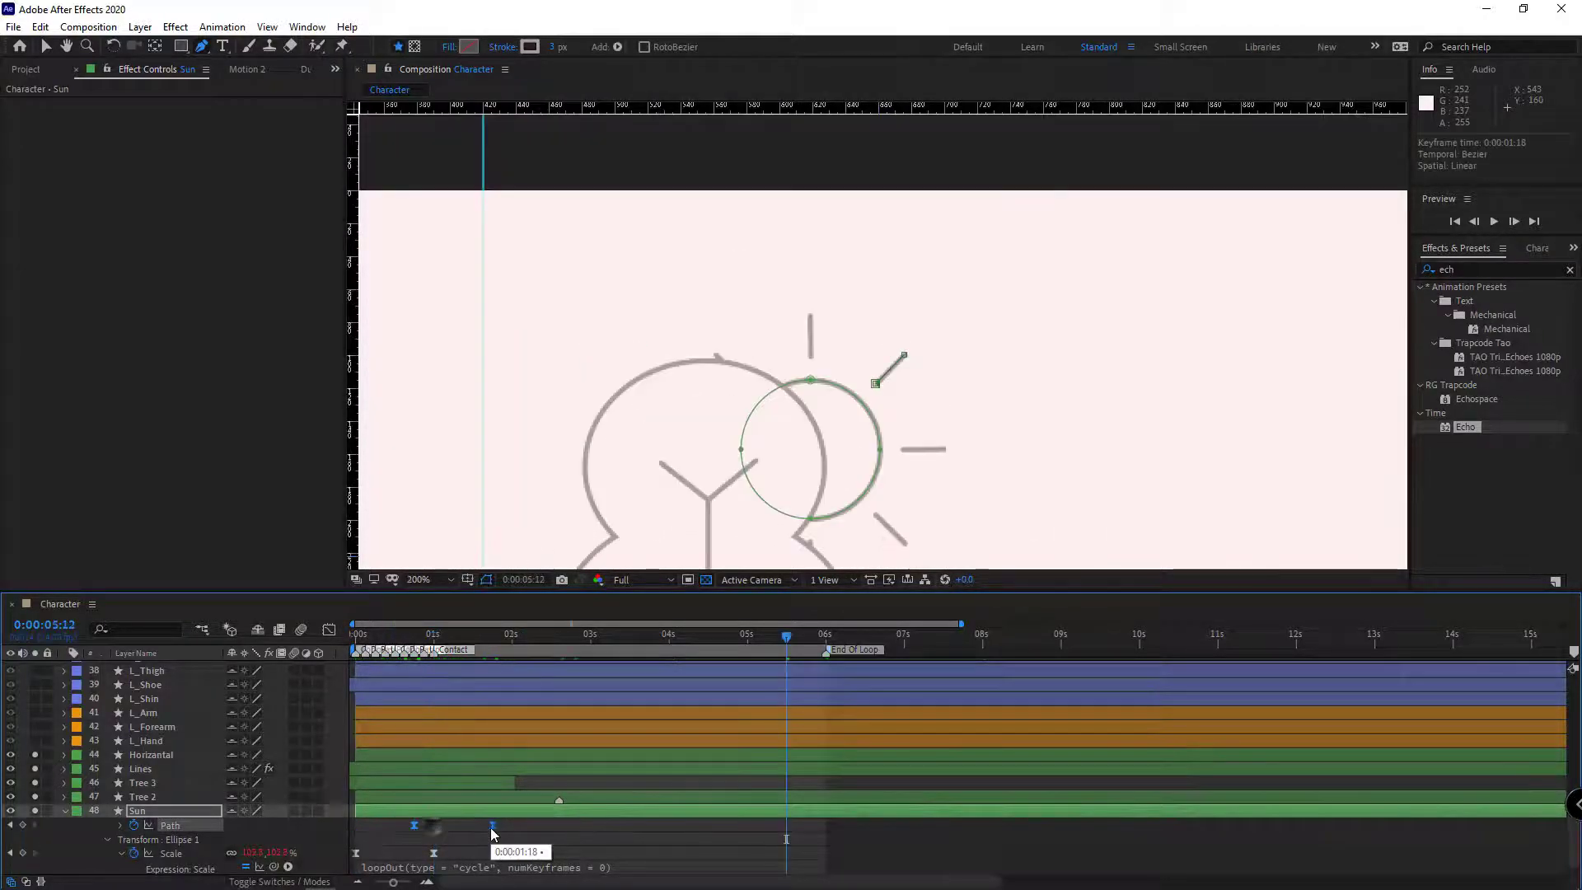
key(space)
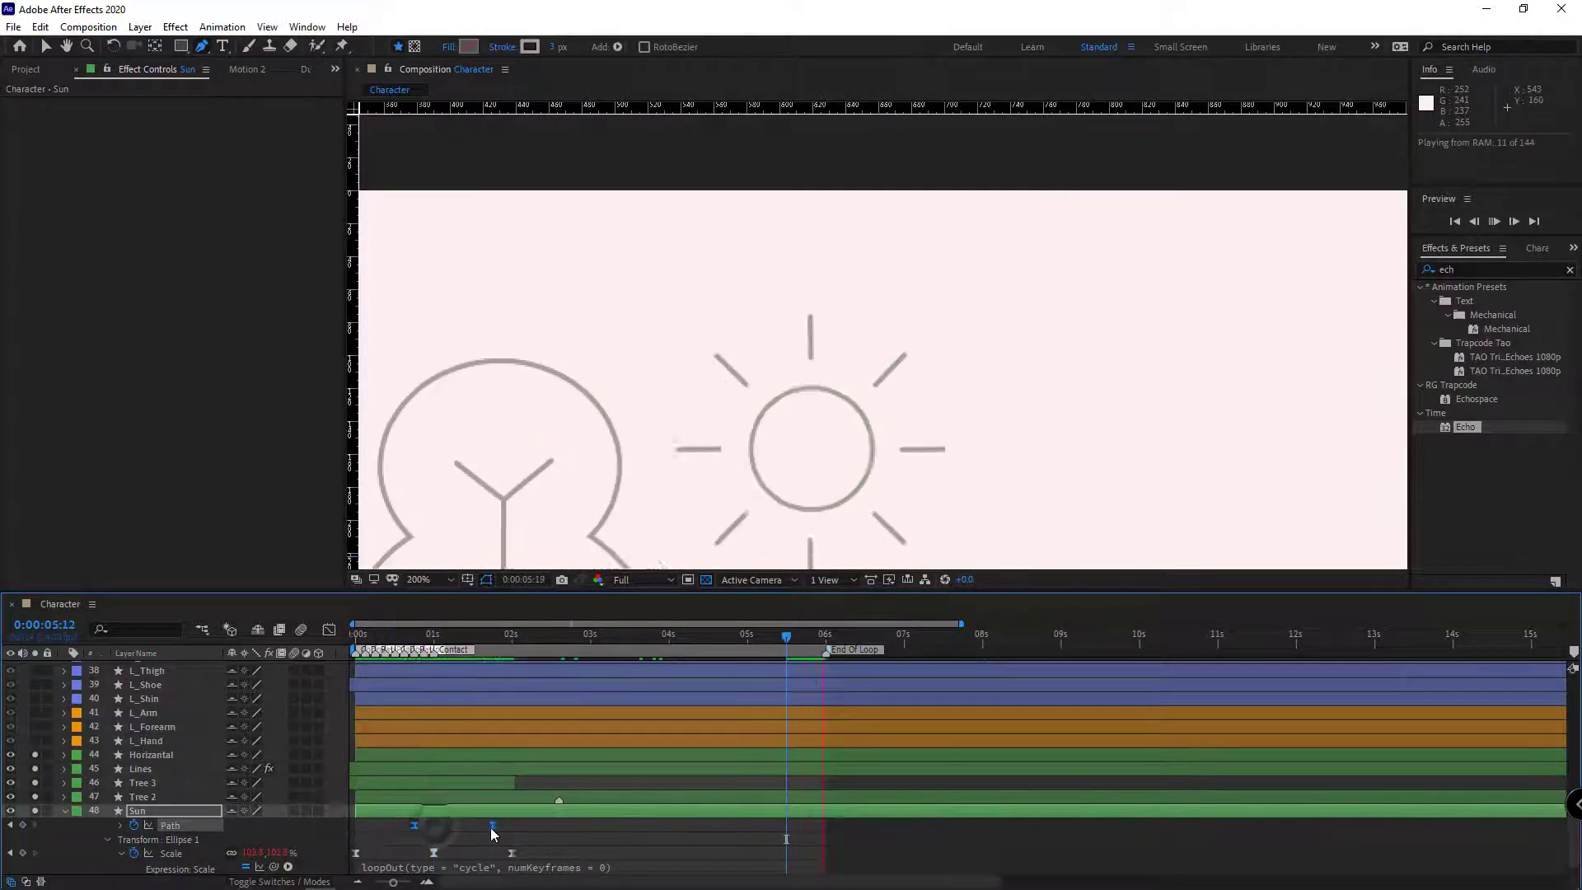
key(space)
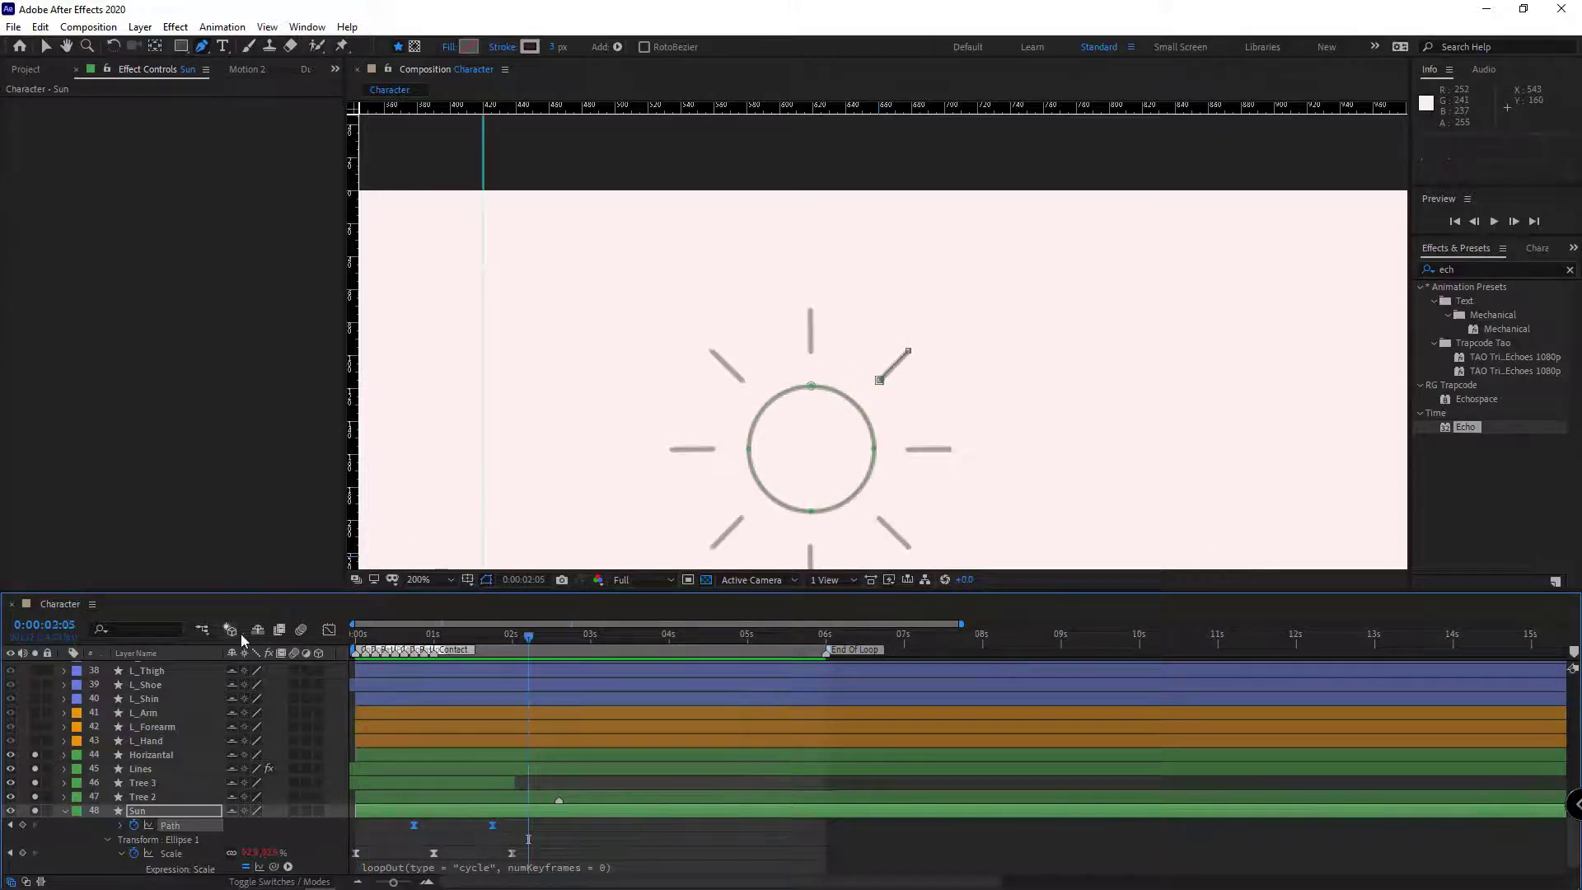
Collapse the Sun layer, fit the composition in view, turn off solo on the background layers and preview the full scene
click(65, 812)
scroll(759, 459, down, 2)
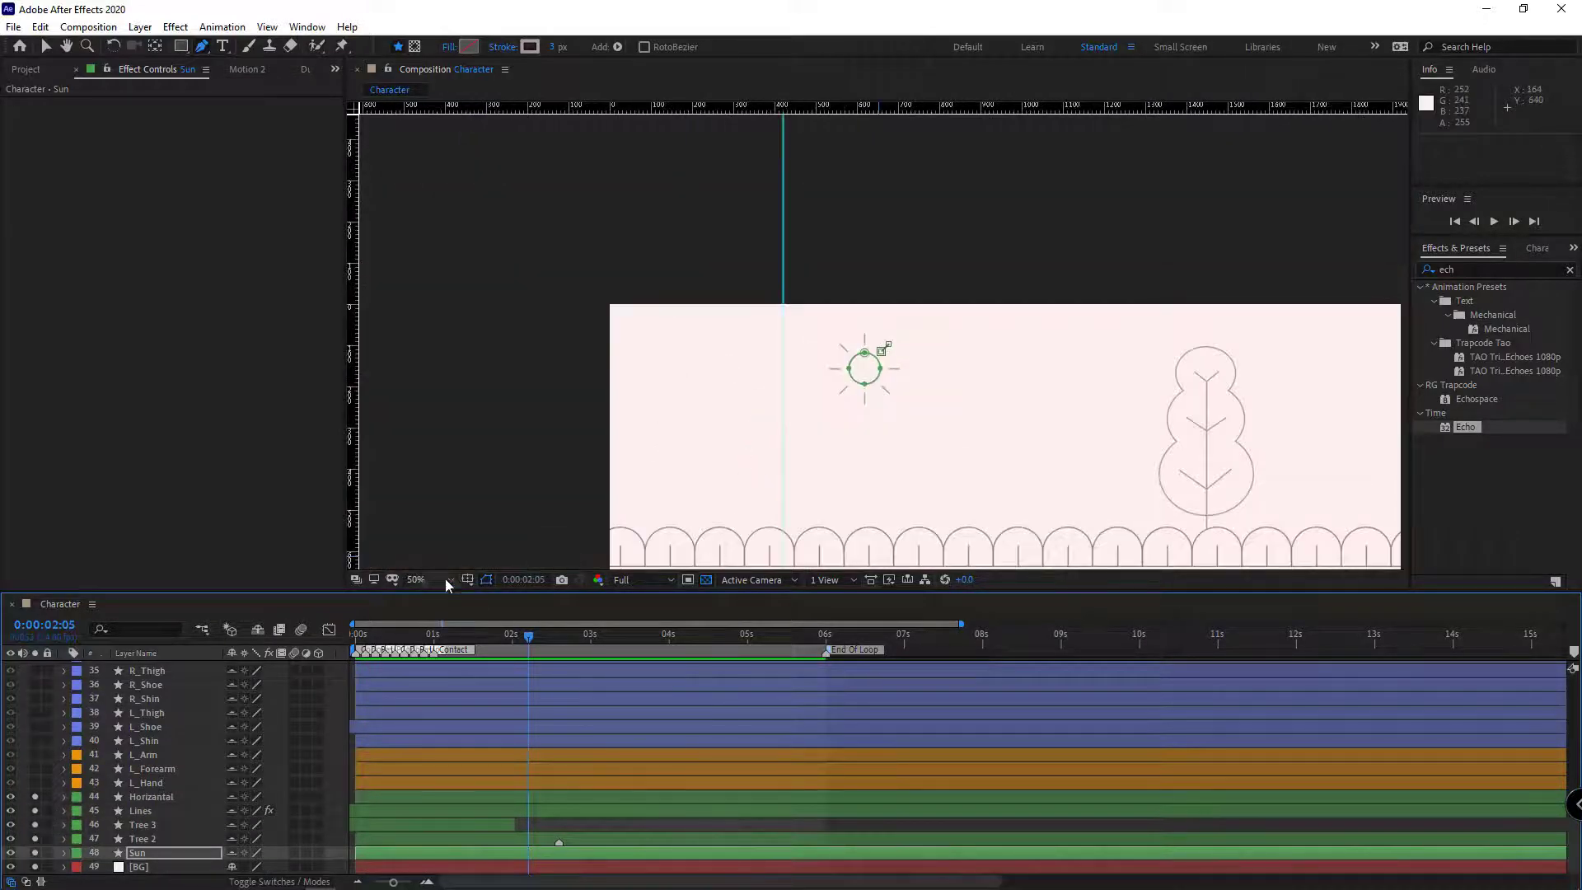
click(445, 580)
click(441, 598)
click(48, 813)
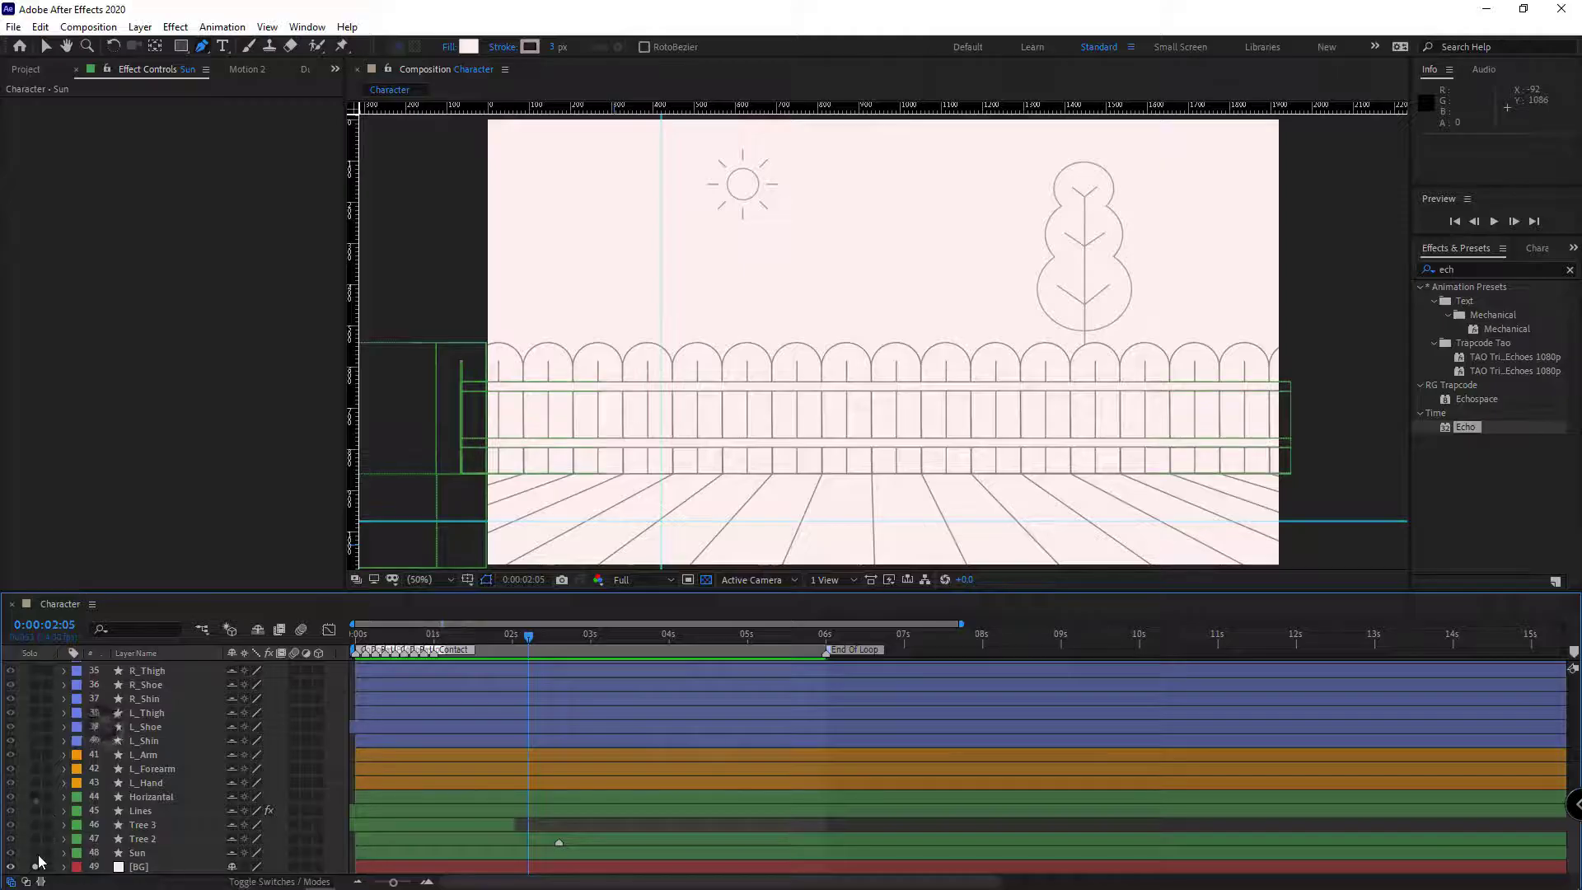
key(space)
key(comma)
key(comma)
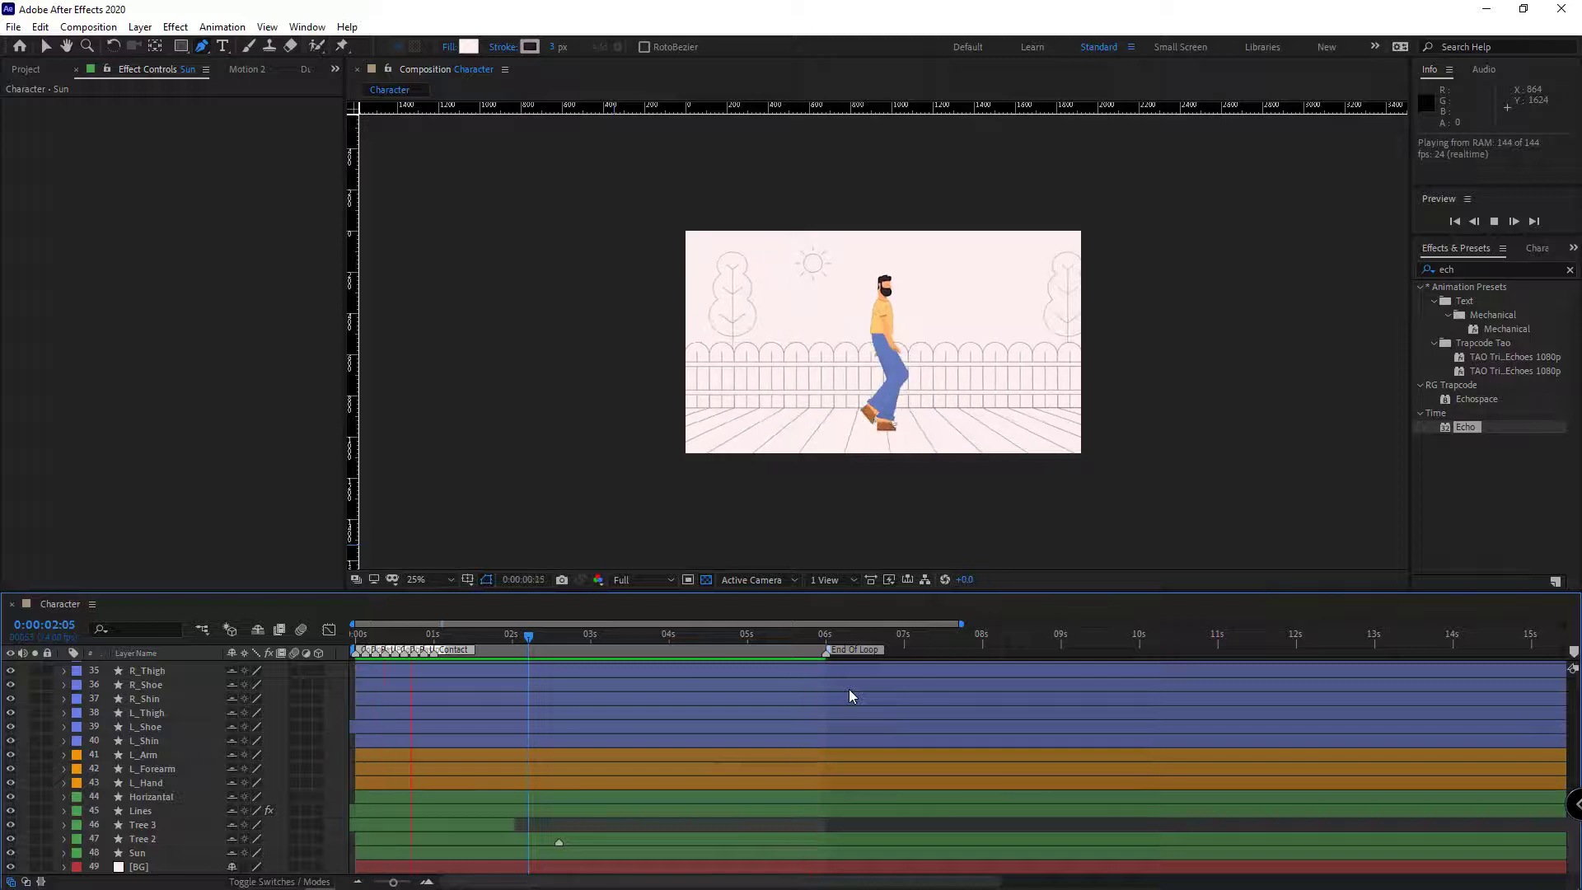
At the Pass marker at frame 6, draw a flat ellipse about 290 px wide centred under the character's feet
scroll(885, 420, up, 2)
key(=)
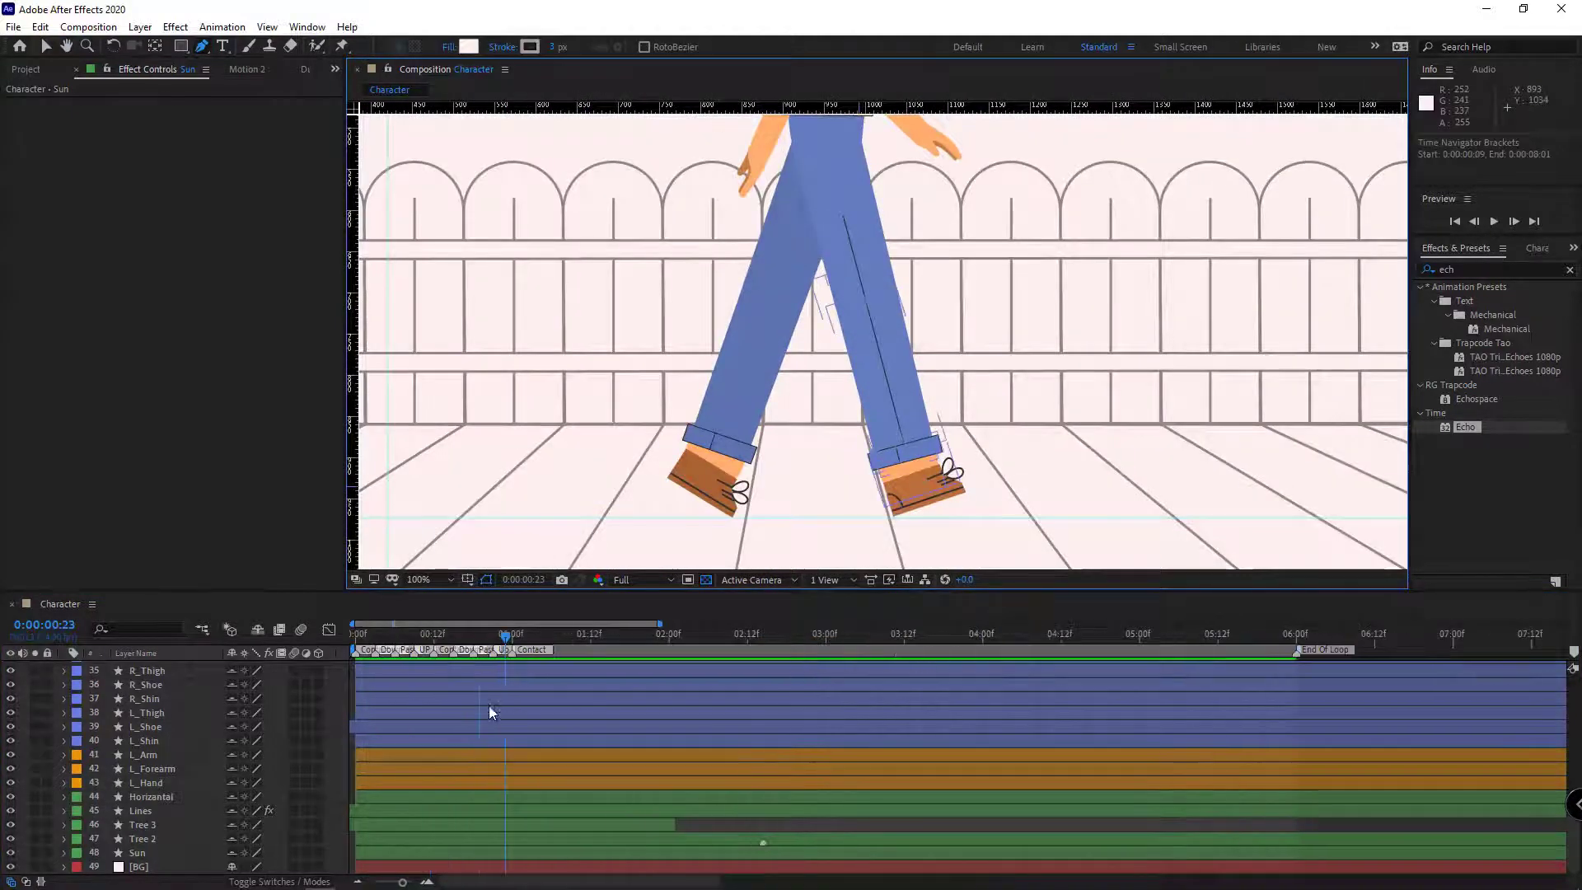
click(437, 641)
scroll(438, 642, up, 2)
drag(416, 701, 651, 742)
click(530, 640)
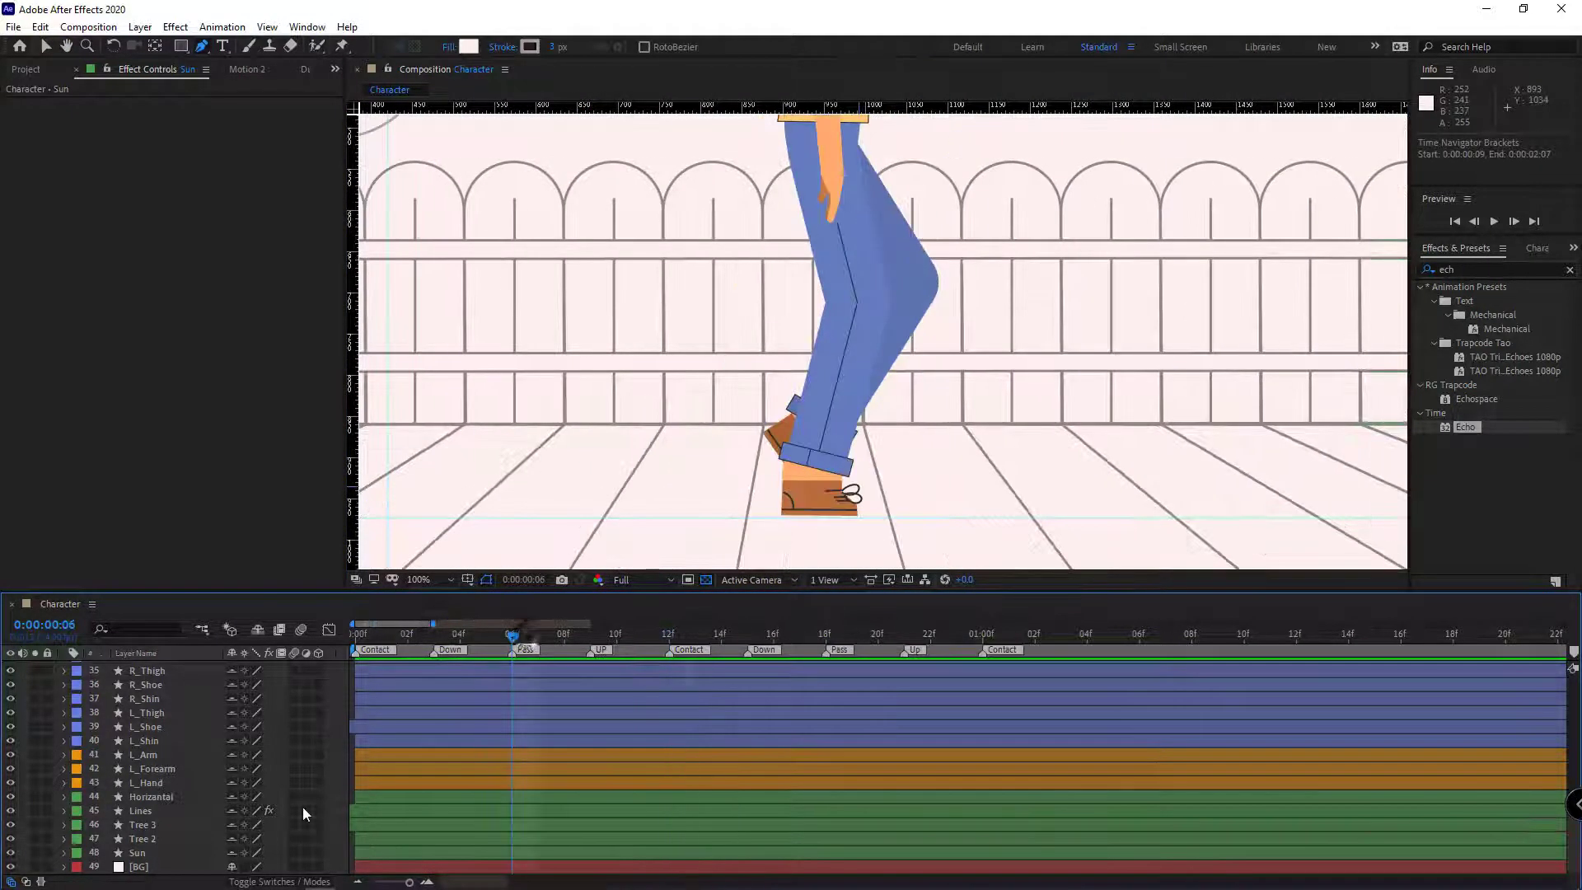
click(181, 47)
click(247, 80)
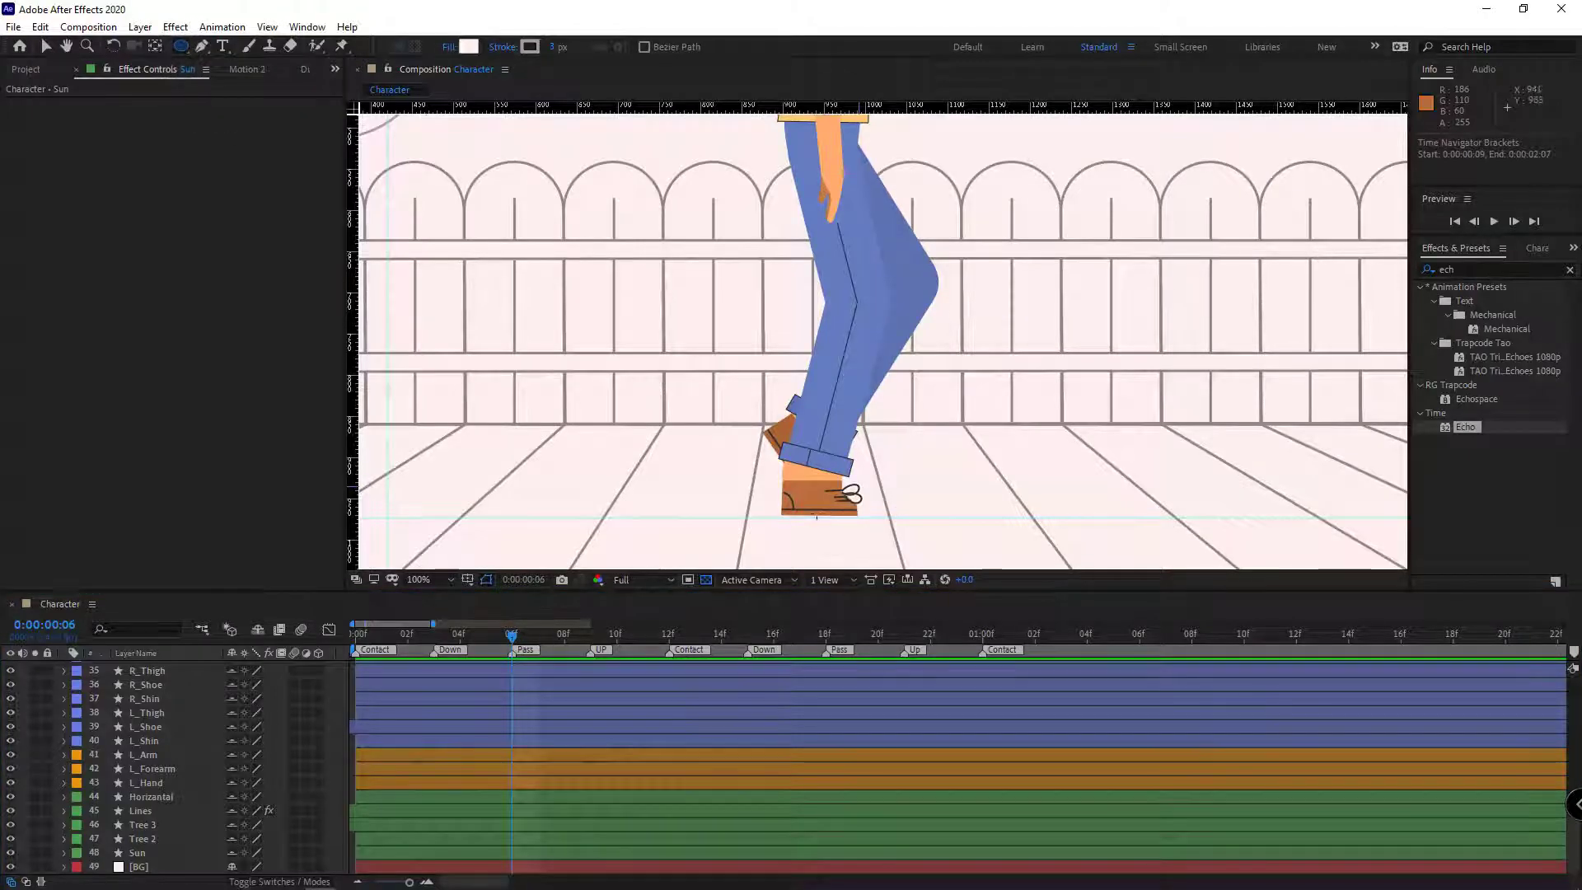
mouse_move(817, 518)
mouse_down()
mouse_move(979, 557)
mouse_move(904, 529)
mouse_move(931, 531)
mouse_up()
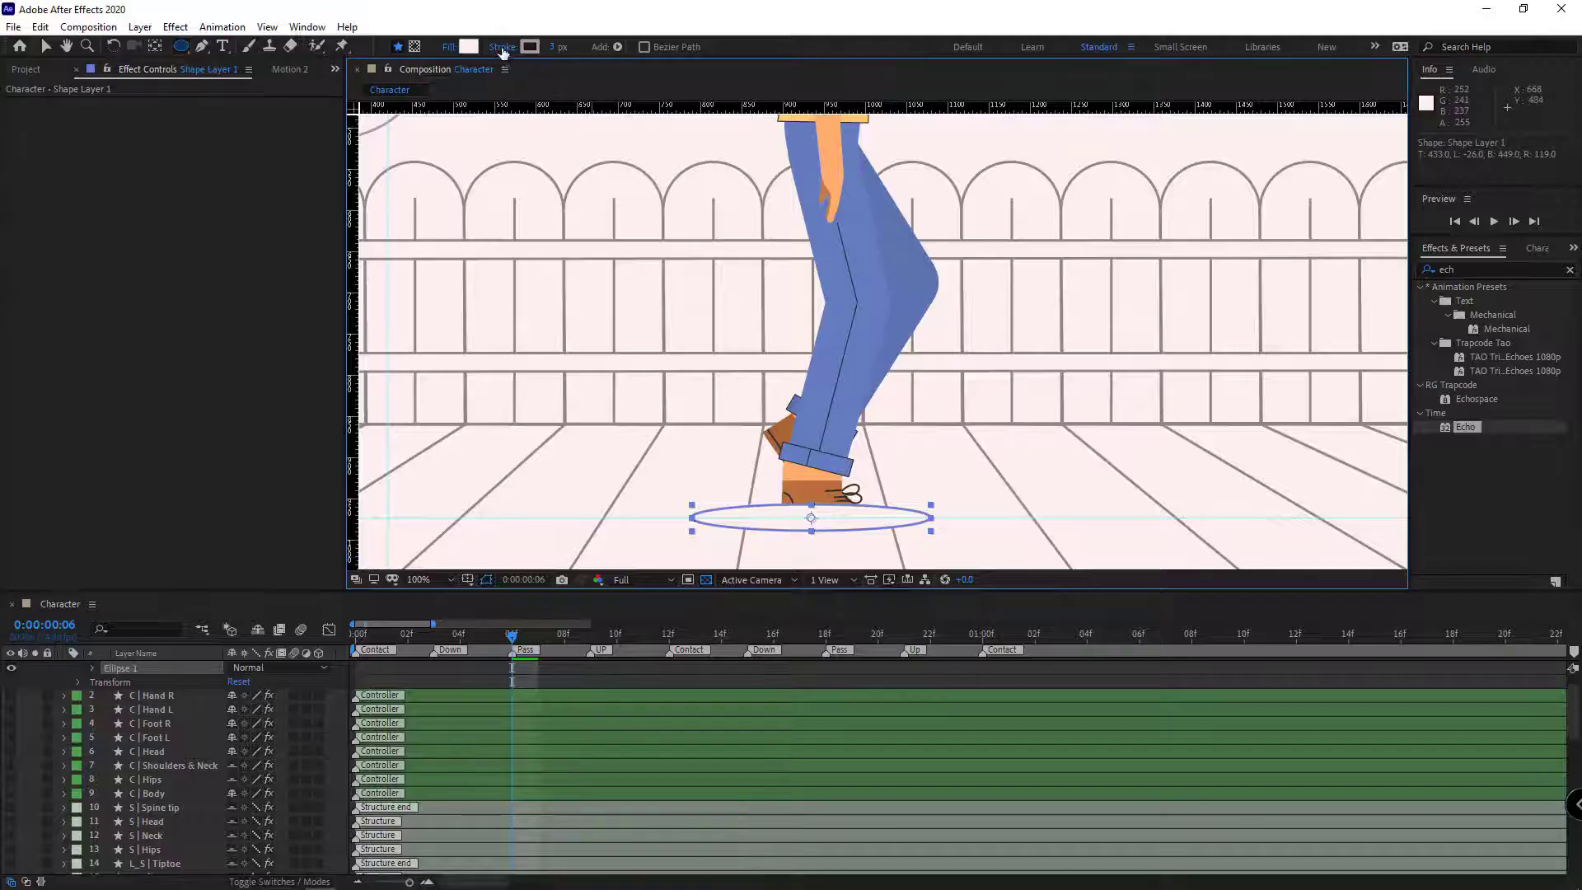
Remove the stroke from the ellipse under the feet and set its fill color to black
click(504, 50)
click(703, 403)
click(744, 496)
click(468, 47)
drag(139, 145, 28, 265)
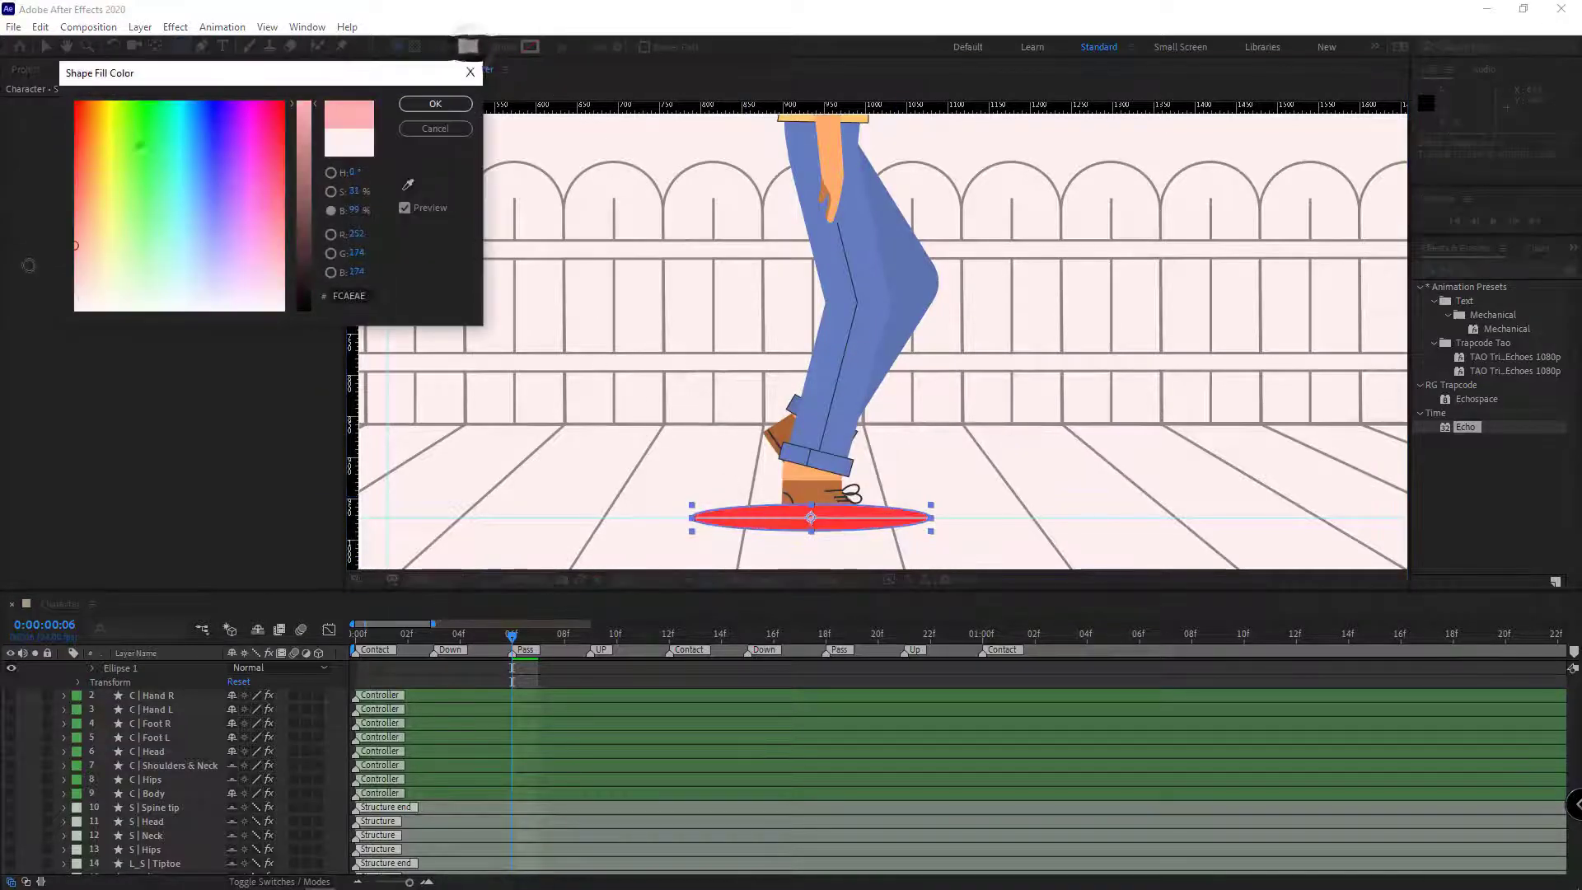
drag(304, 272, 300, 363)
click(450, 107)
Place Shape Layer 1 behind the character, between L_Hand and Horizontal, and hide the guides
scroll(121, 737, up, 1)
drag(153, 668, 162, 792)
click(811, 612)
key(v)
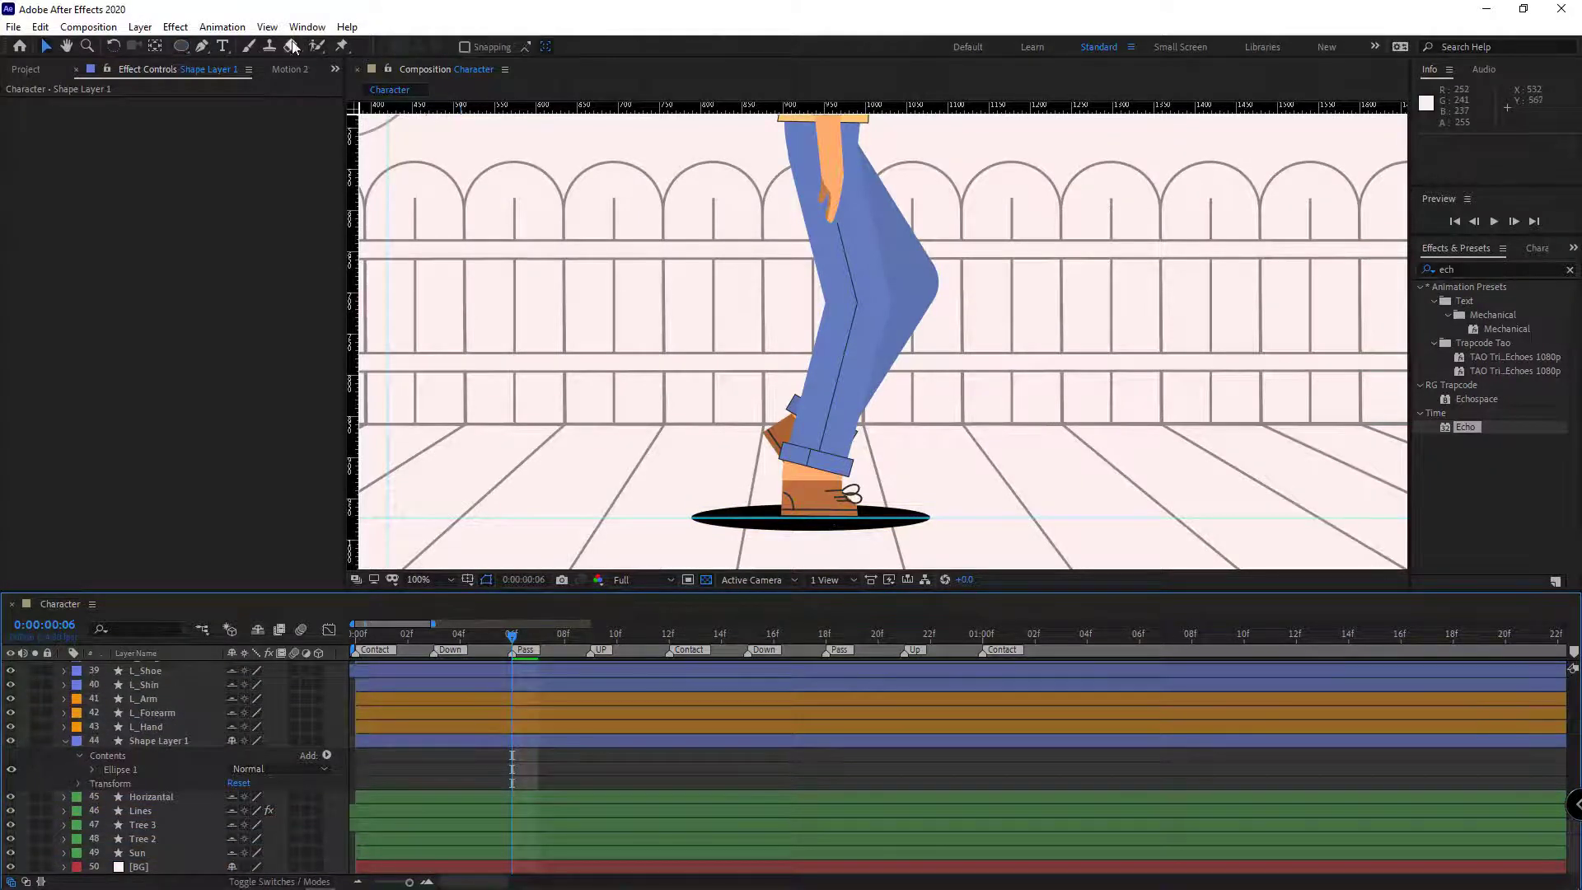
click(267, 26)
click(295, 205)
Set a Scale keyframe for Ellipse 1 of the shadow layer at frame 6 and show only its keyframed property
click(873, 525)
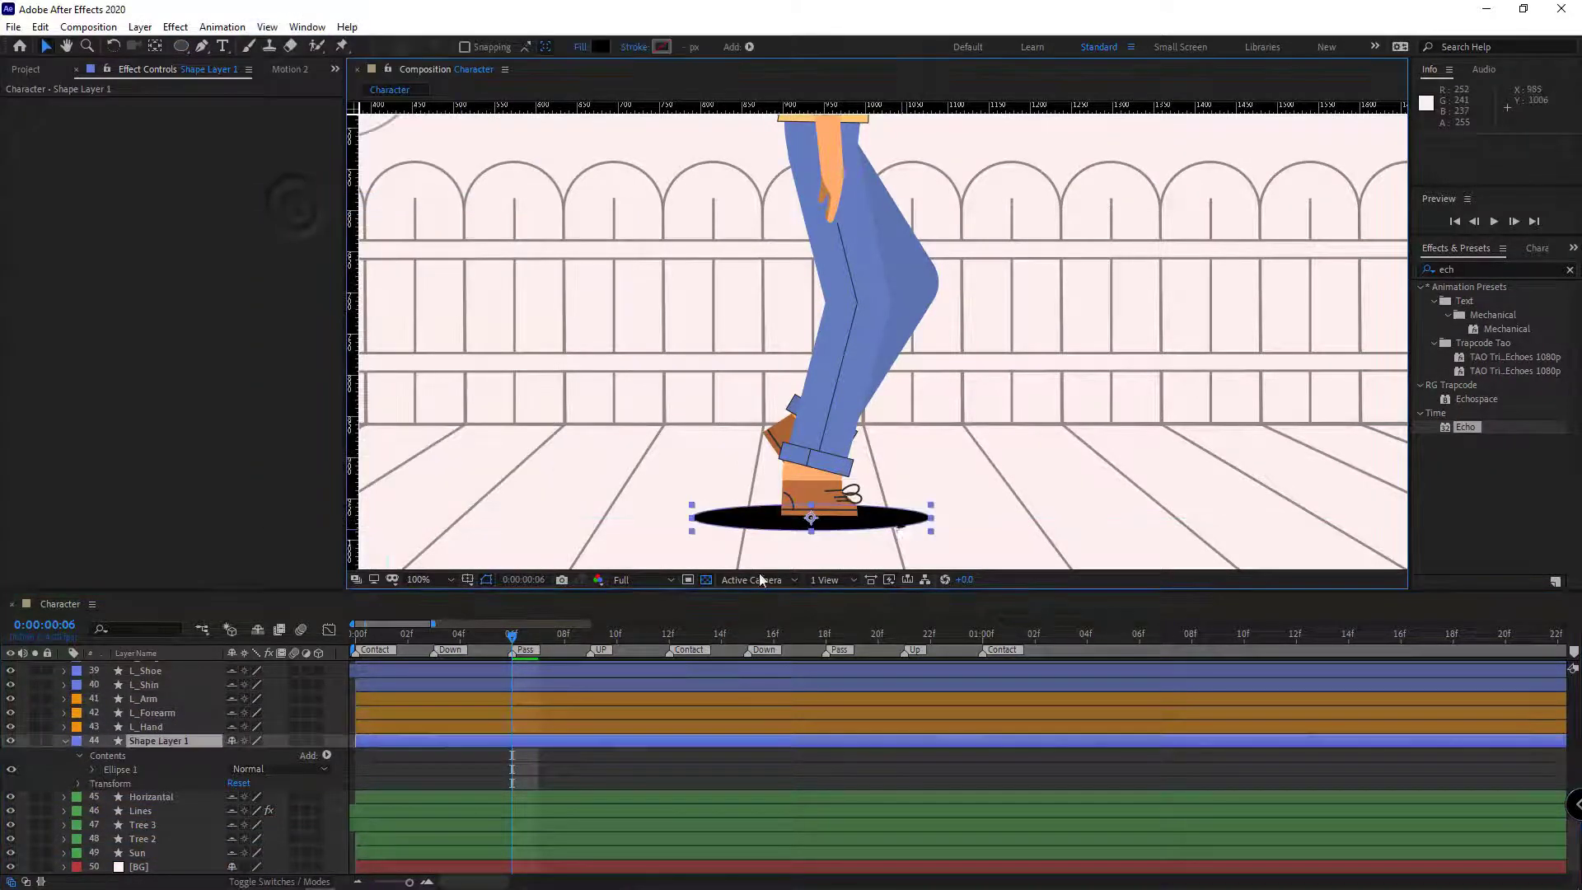
click(92, 769)
click(107, 825)
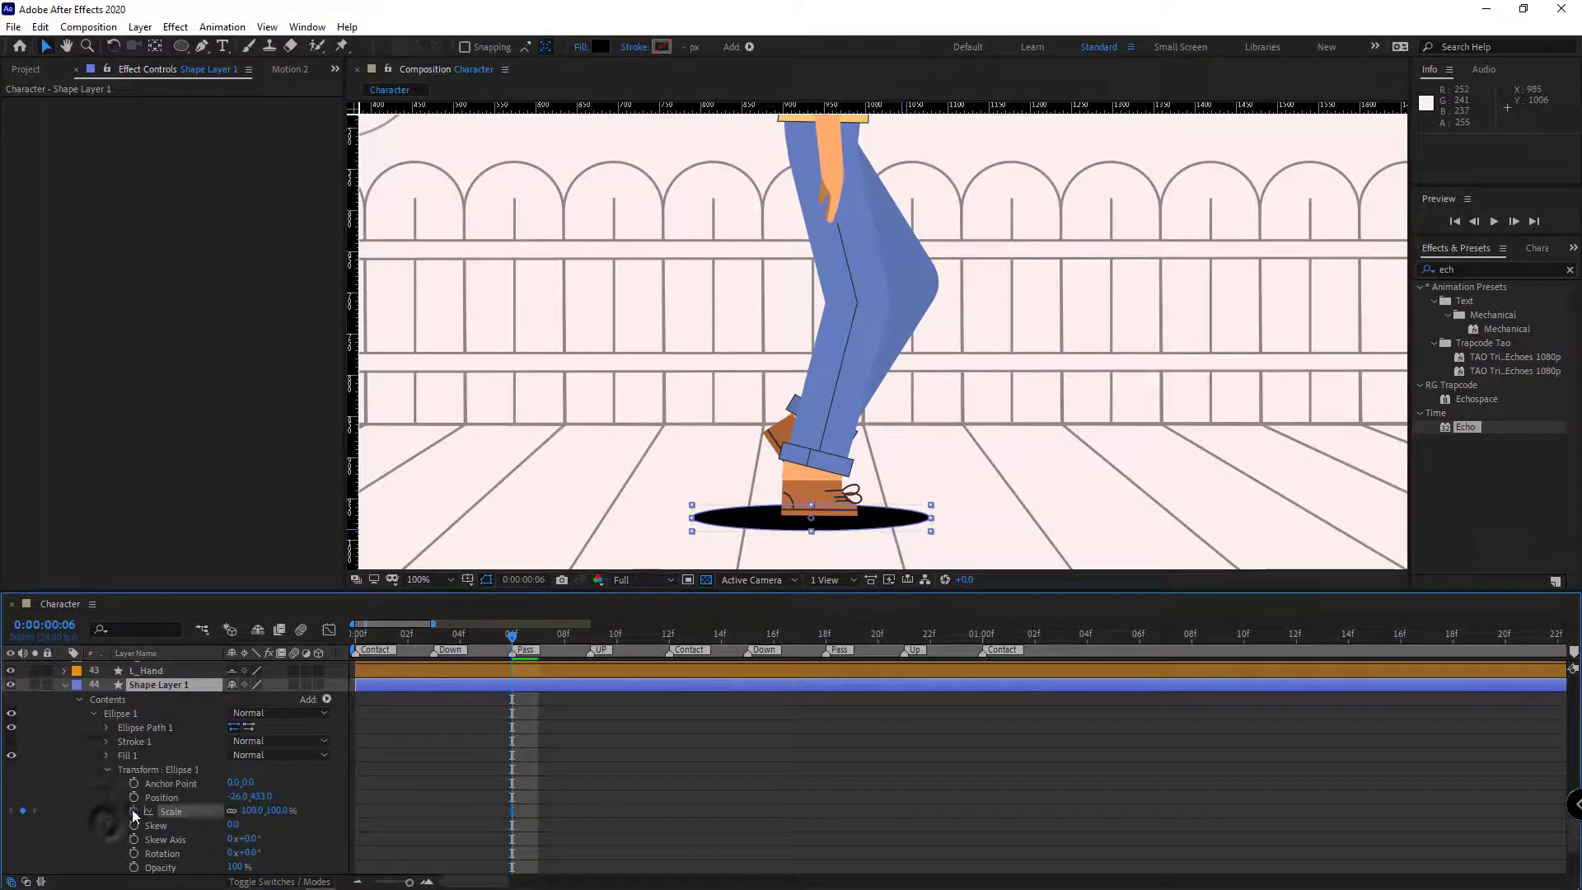
key(u)
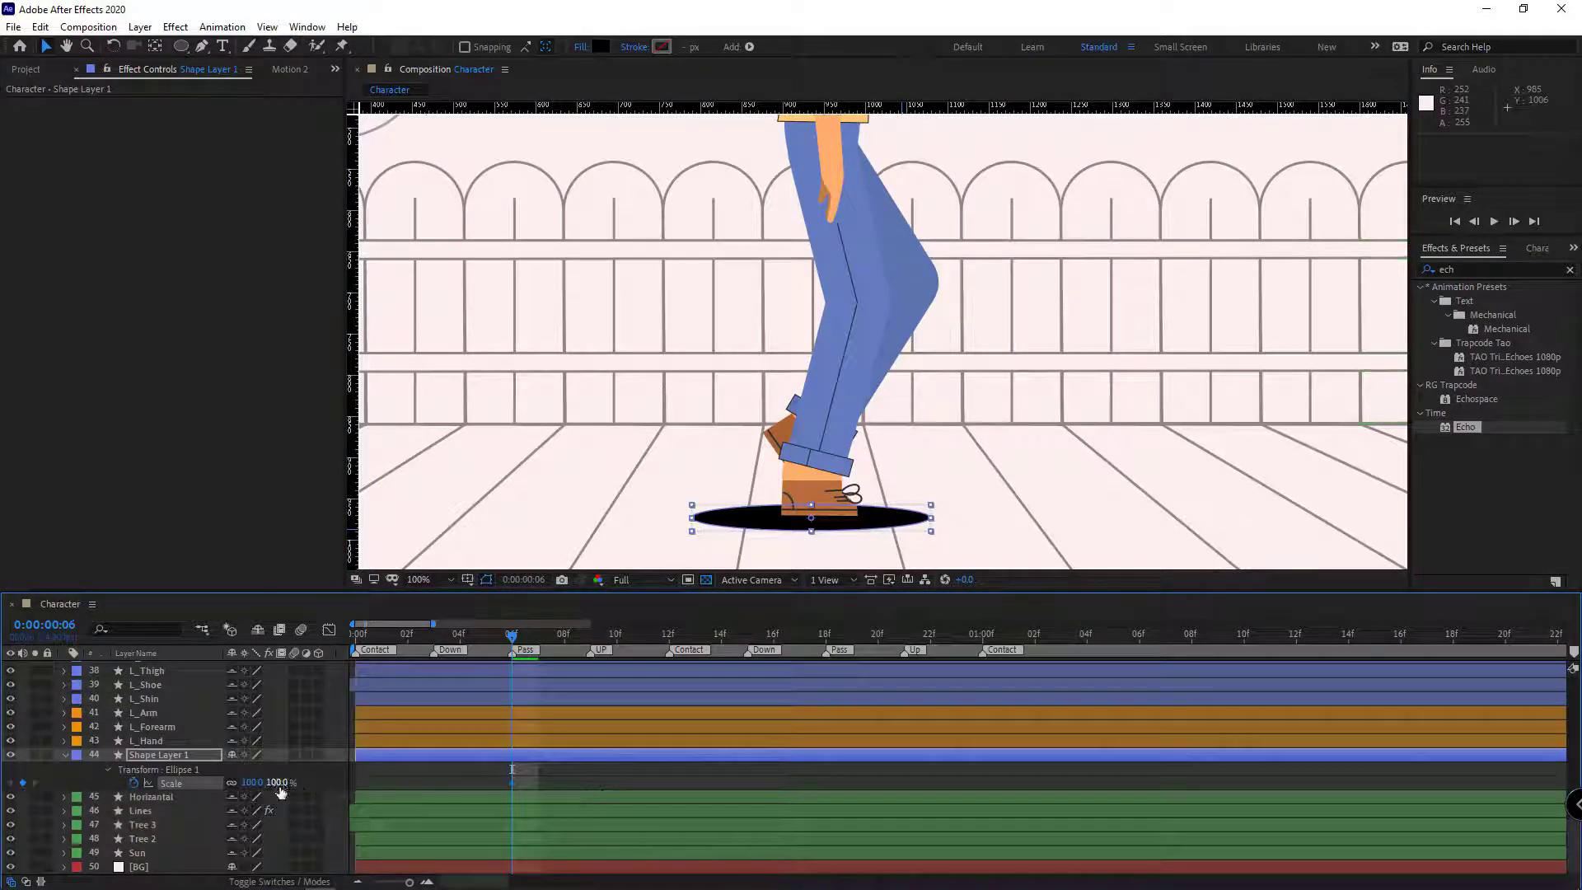
Set the shadow's horizontal Scale to 140% at 0:00 and 85% at frame 6, nudging the layer 10 px to the right
key(Home)
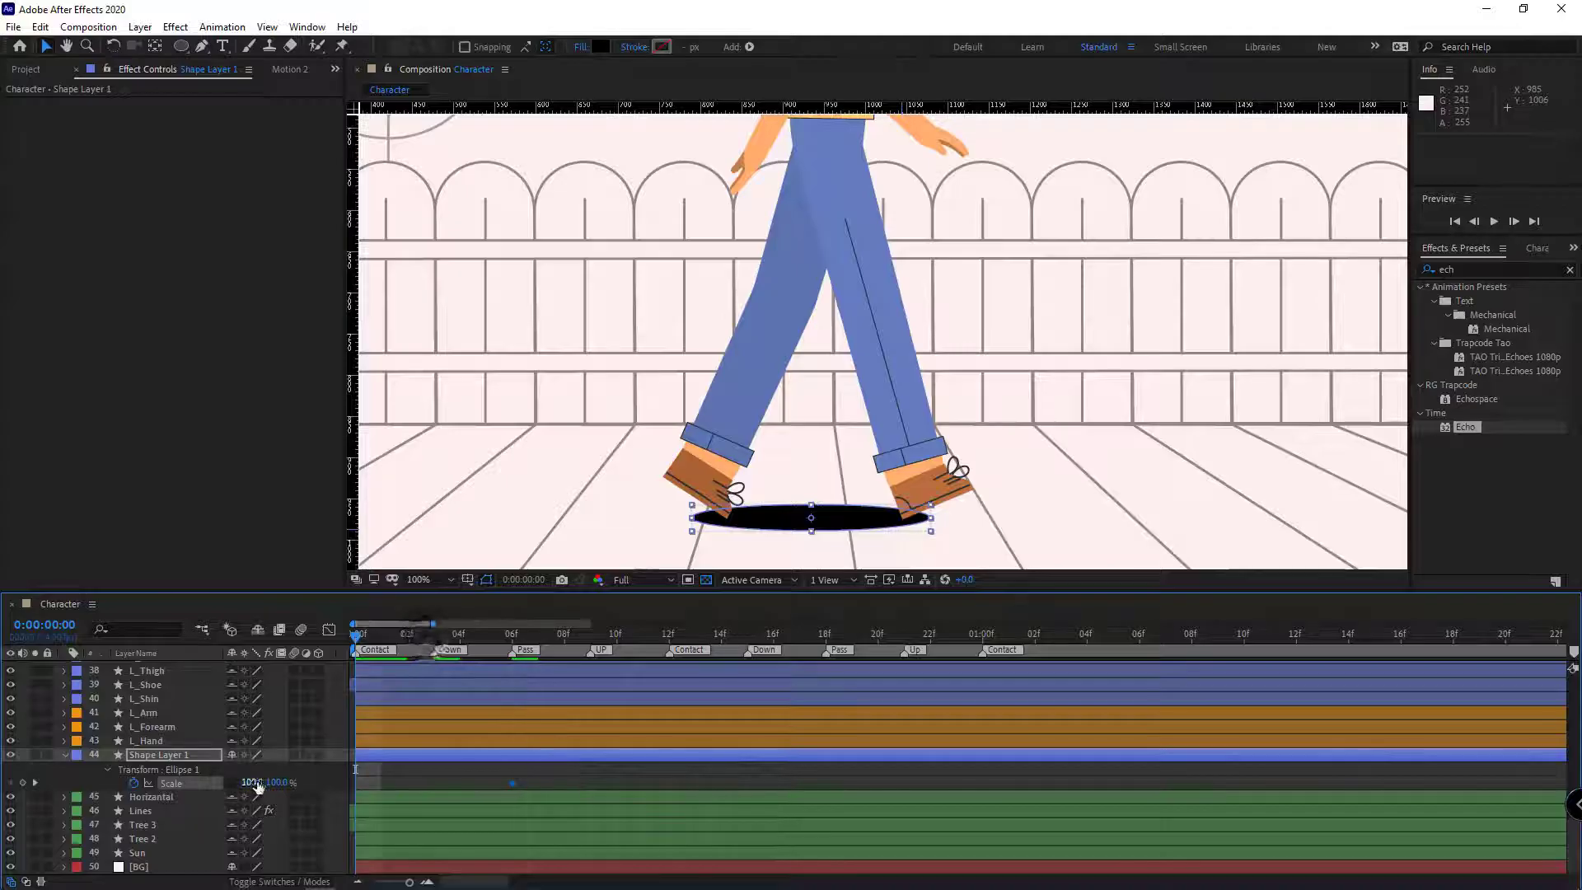
drag(257, 786, 251, 778)
key(shift+Right)
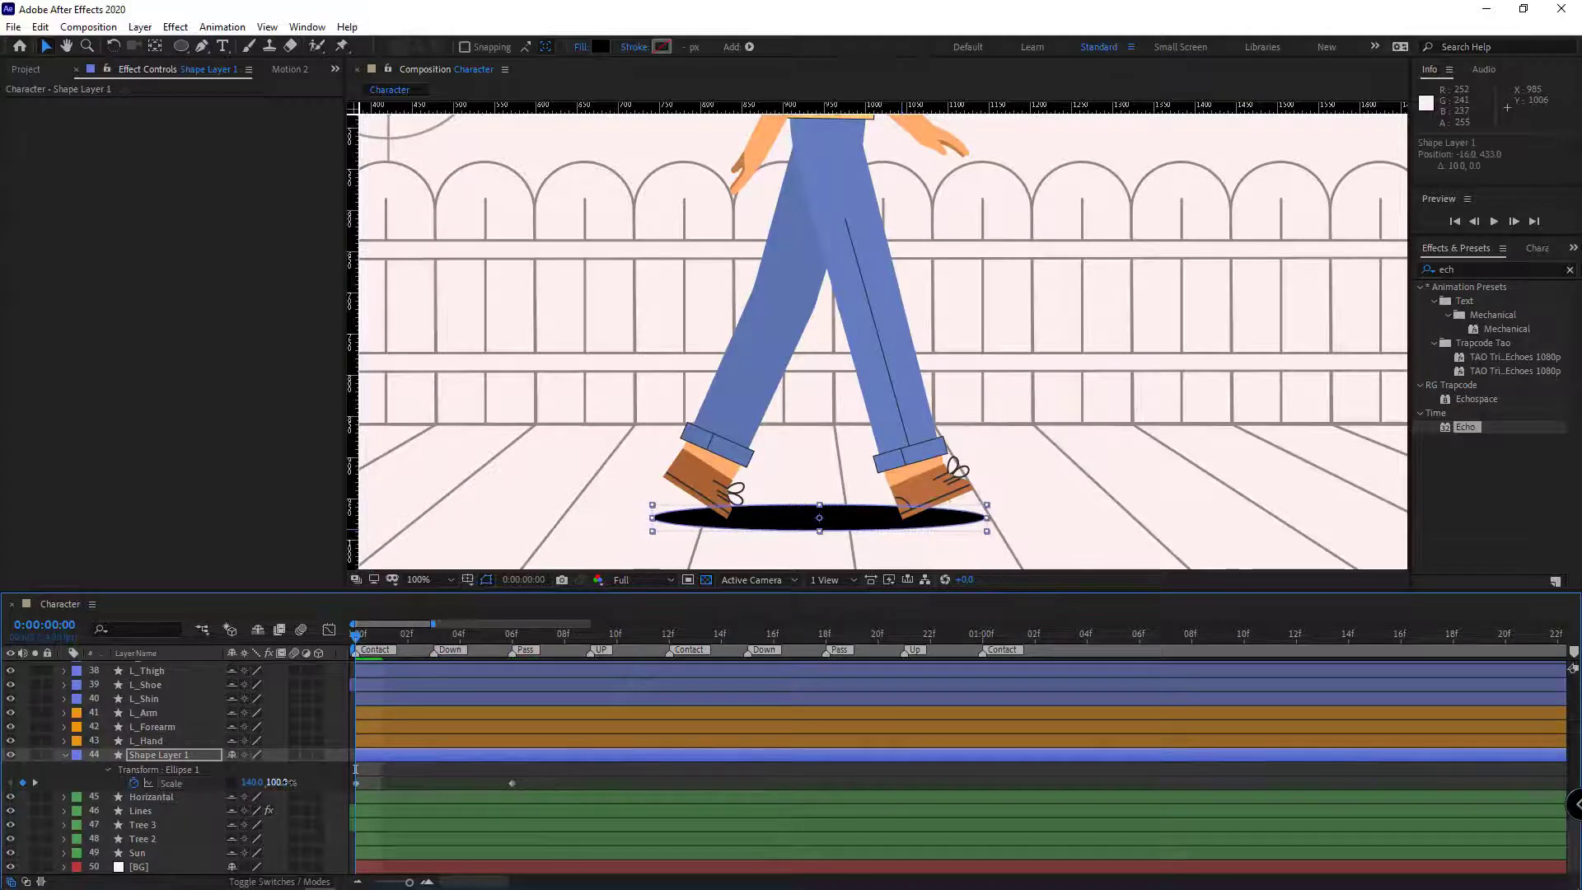
click(512, 639)
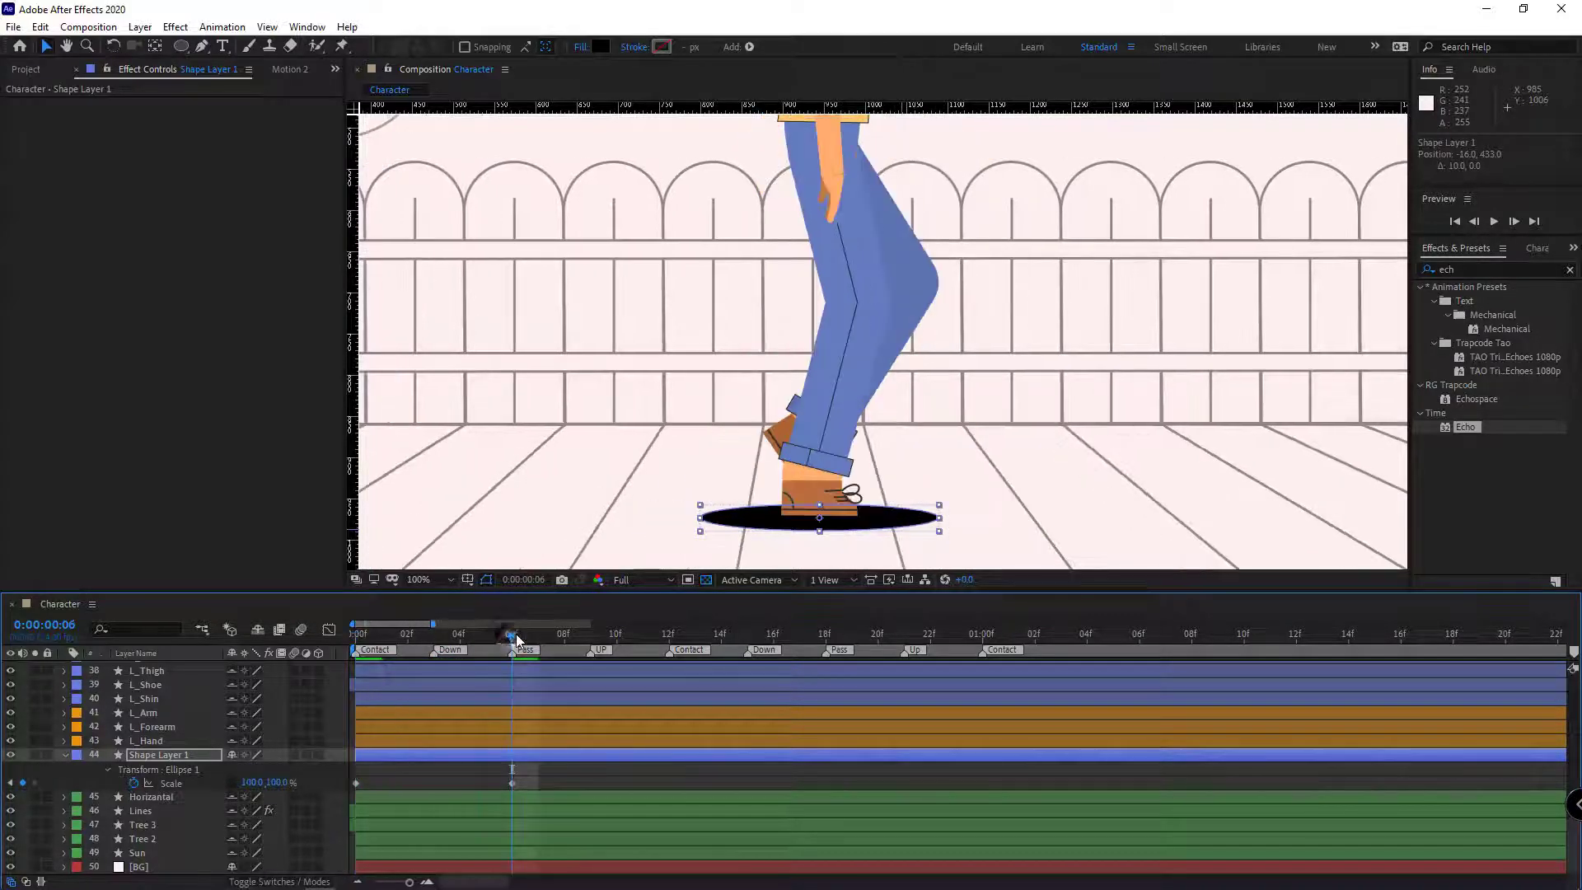
drag(251, 789, 239, 787)
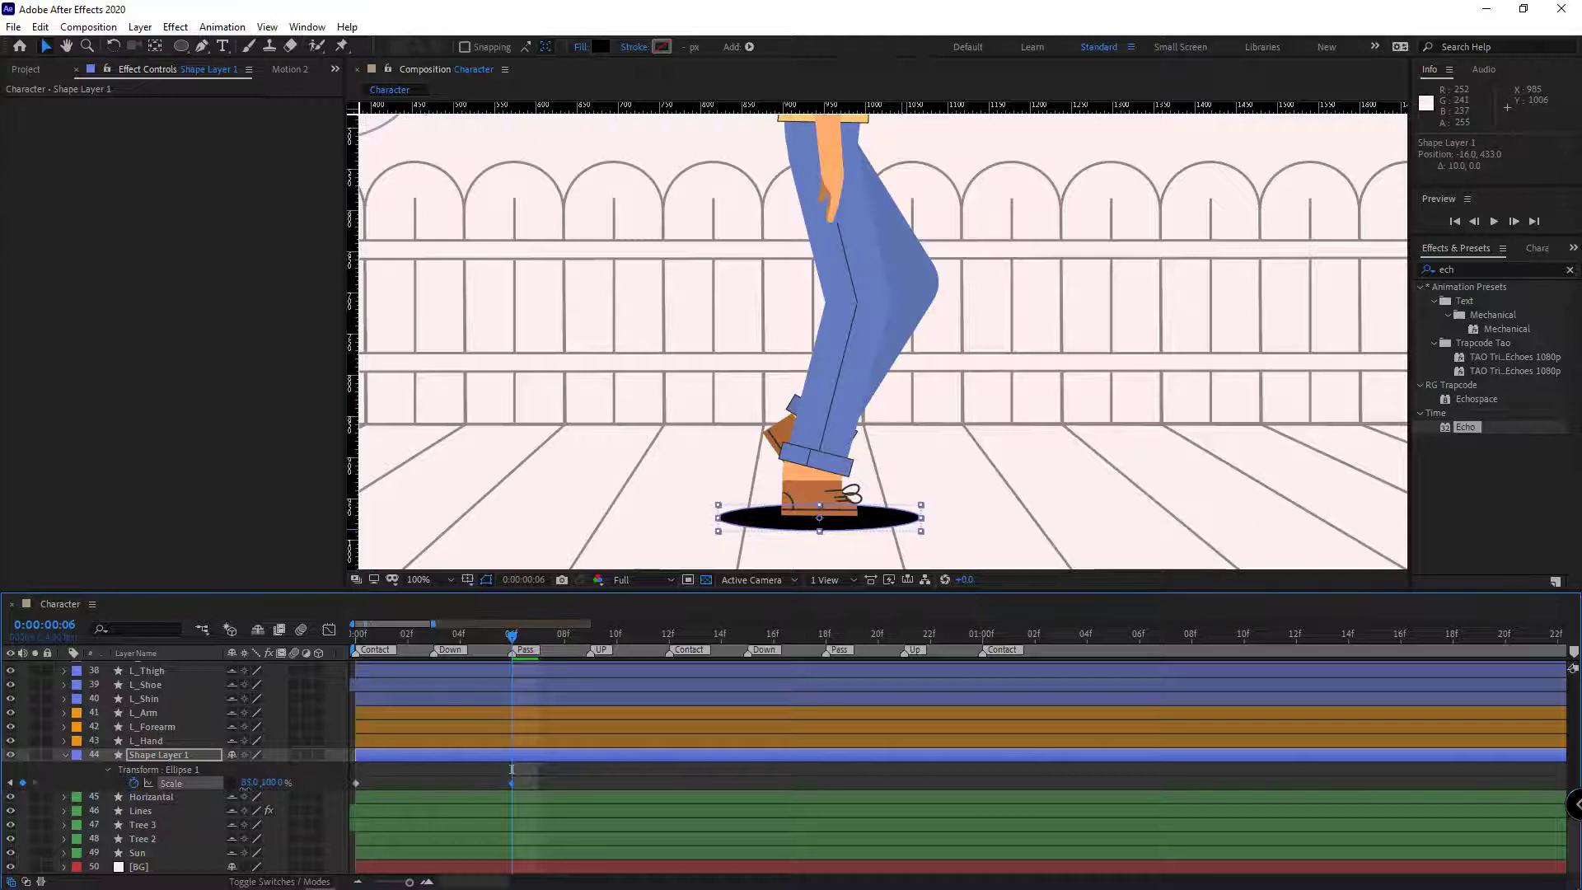
Repeat the shadow's two Scale keyframes from frame 12, and copy the 140% keyframe to 0:01:00
click(669, 640)
drag(539, 772, 350, 791)
key(ctrl+c)
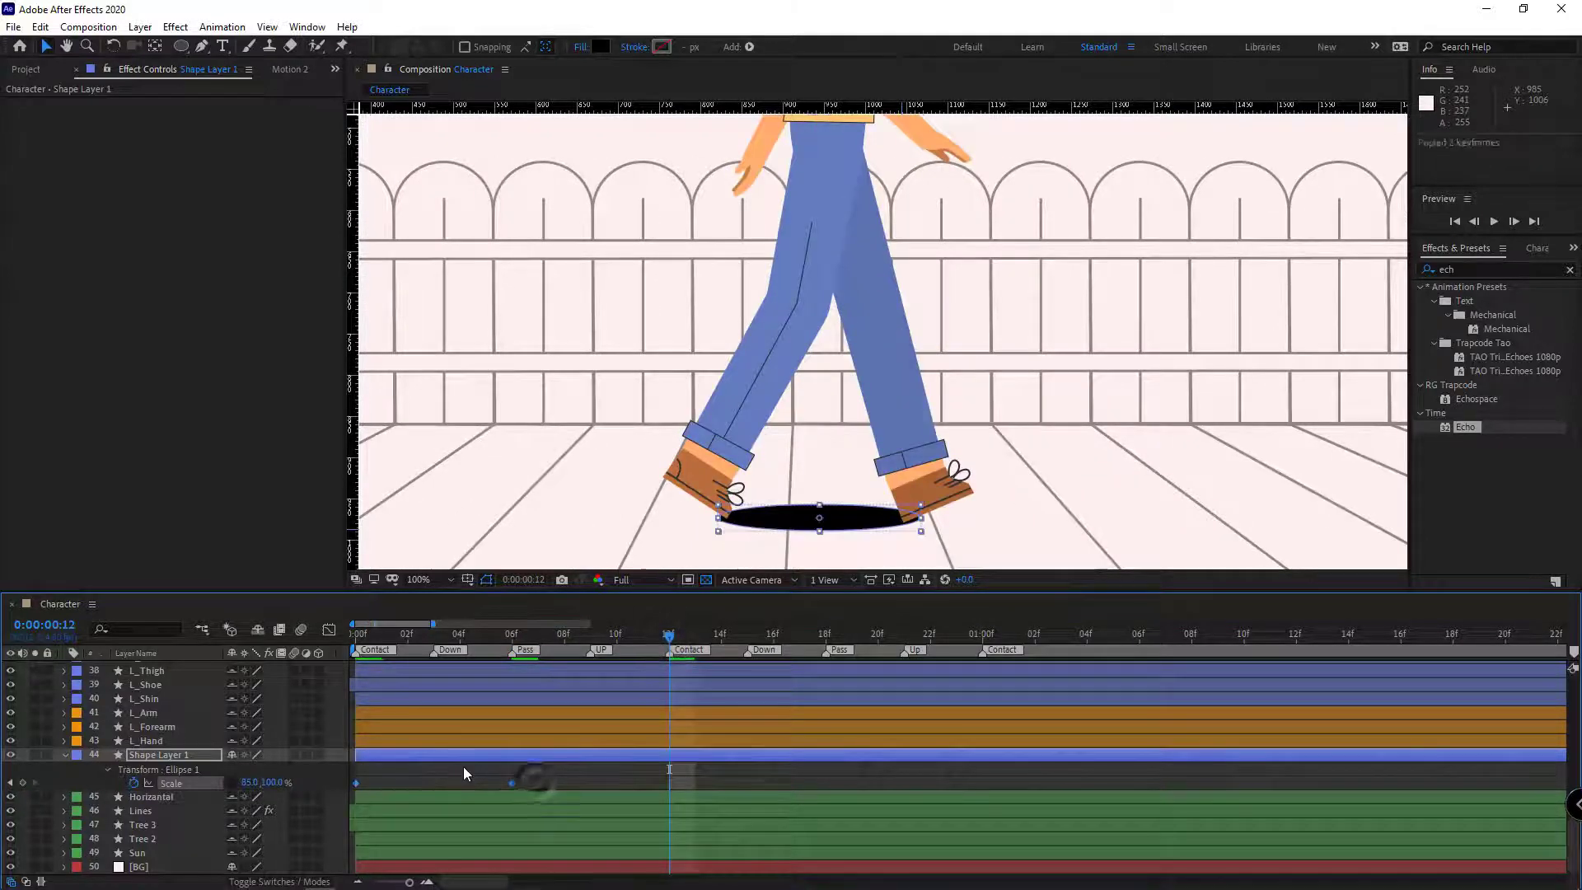
key(ctrl+v)
click(983, 649)
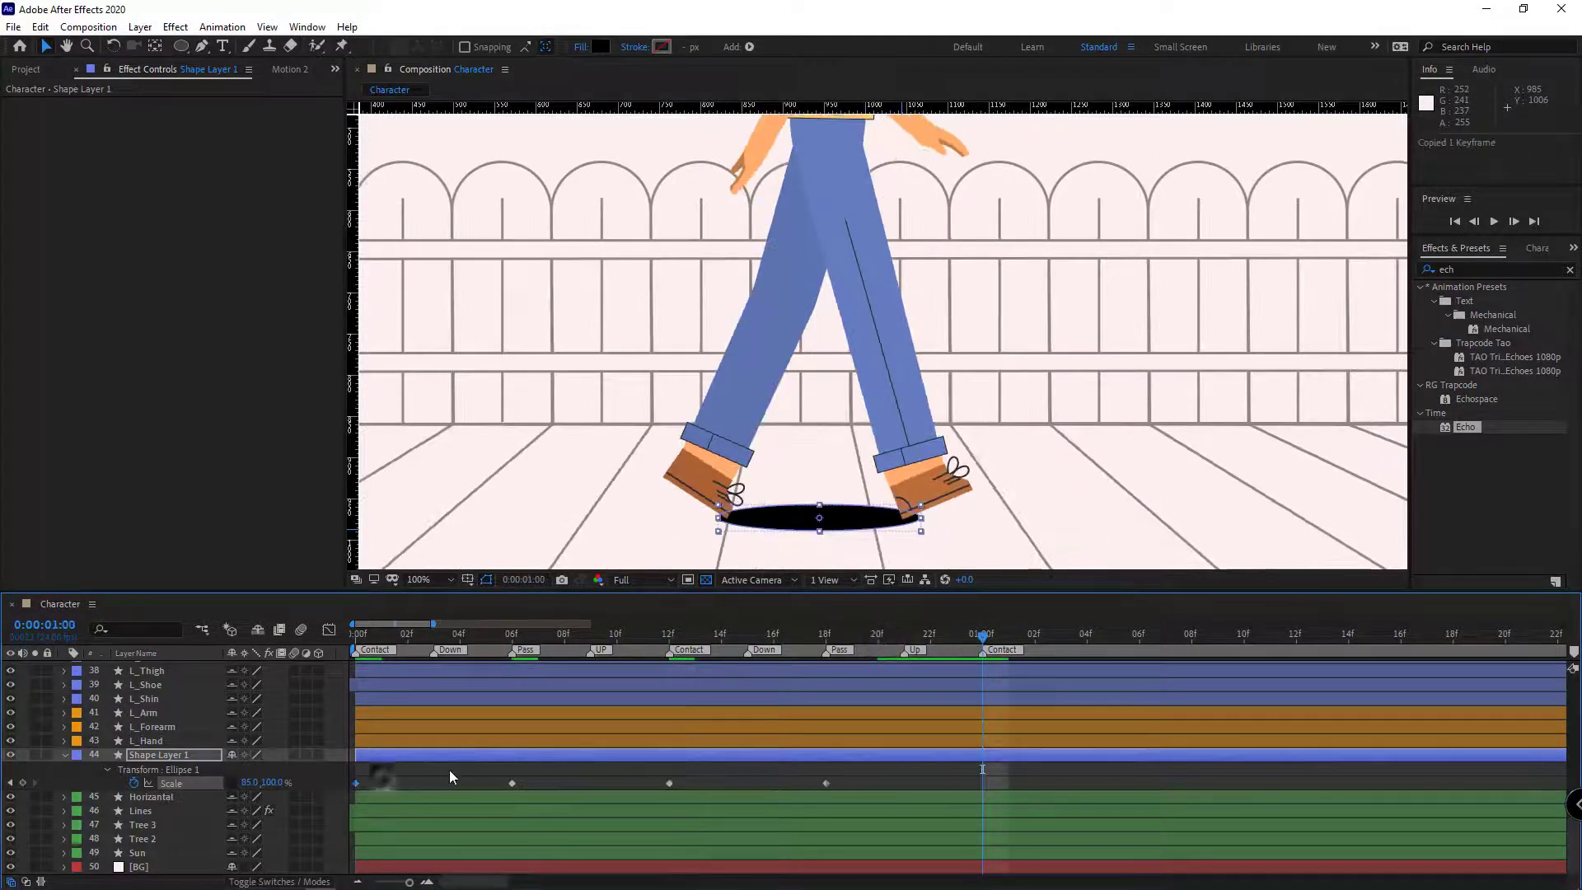
key(ctrl+v)
Apply Easy Ease to the shadow's Scale keyframes at 0:00, frame 12 and 1:00, and preview the motion
right_click(358, 782)
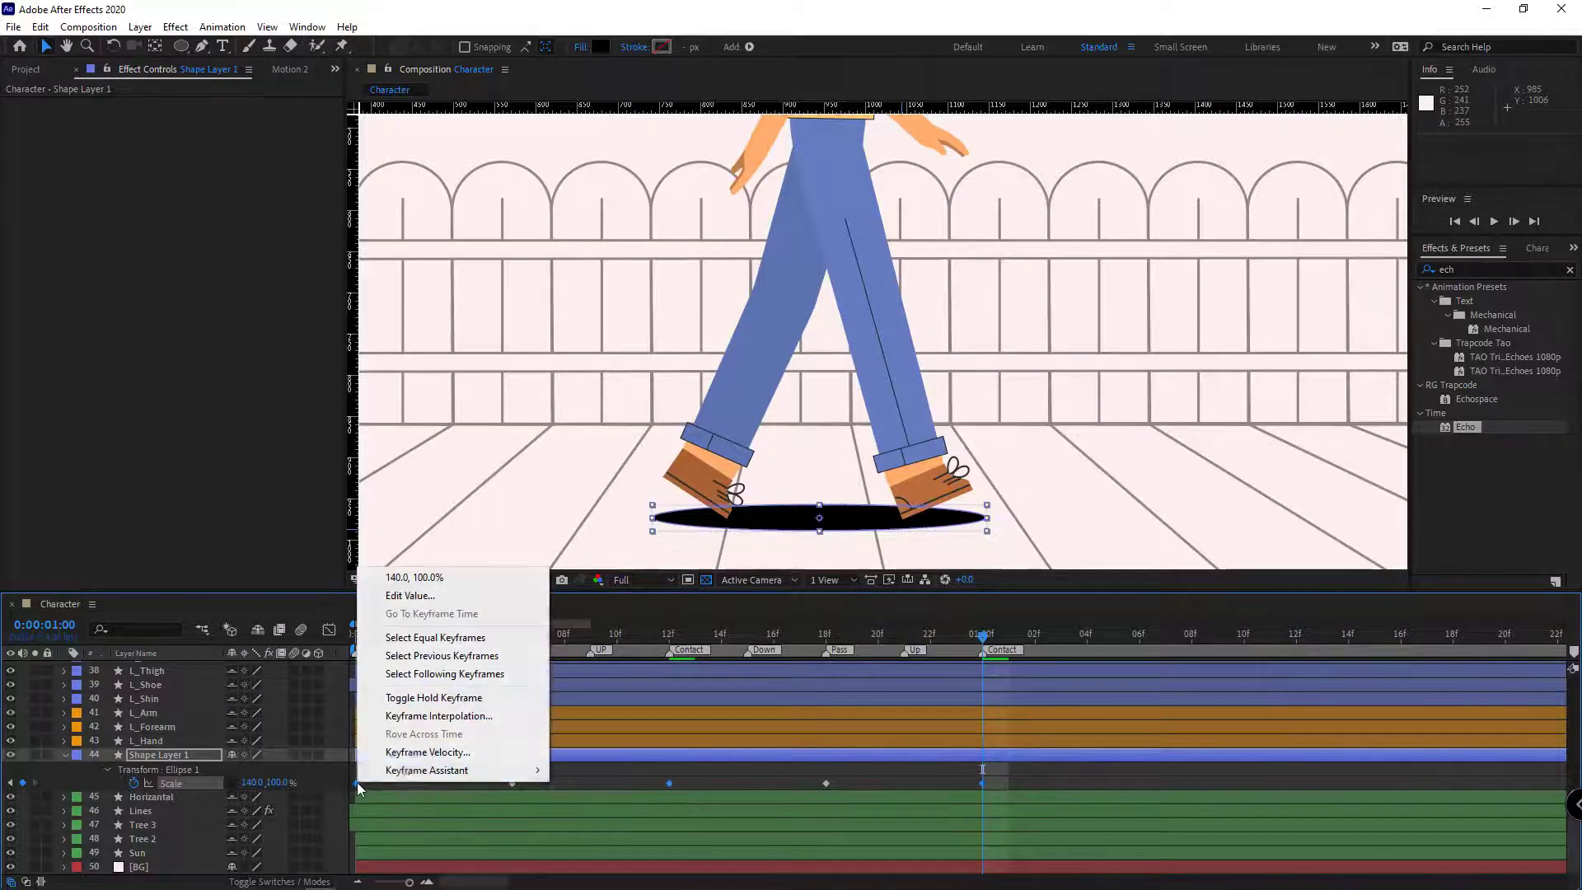
mouse_move(442, 769)
click(607, 586)
key(space)
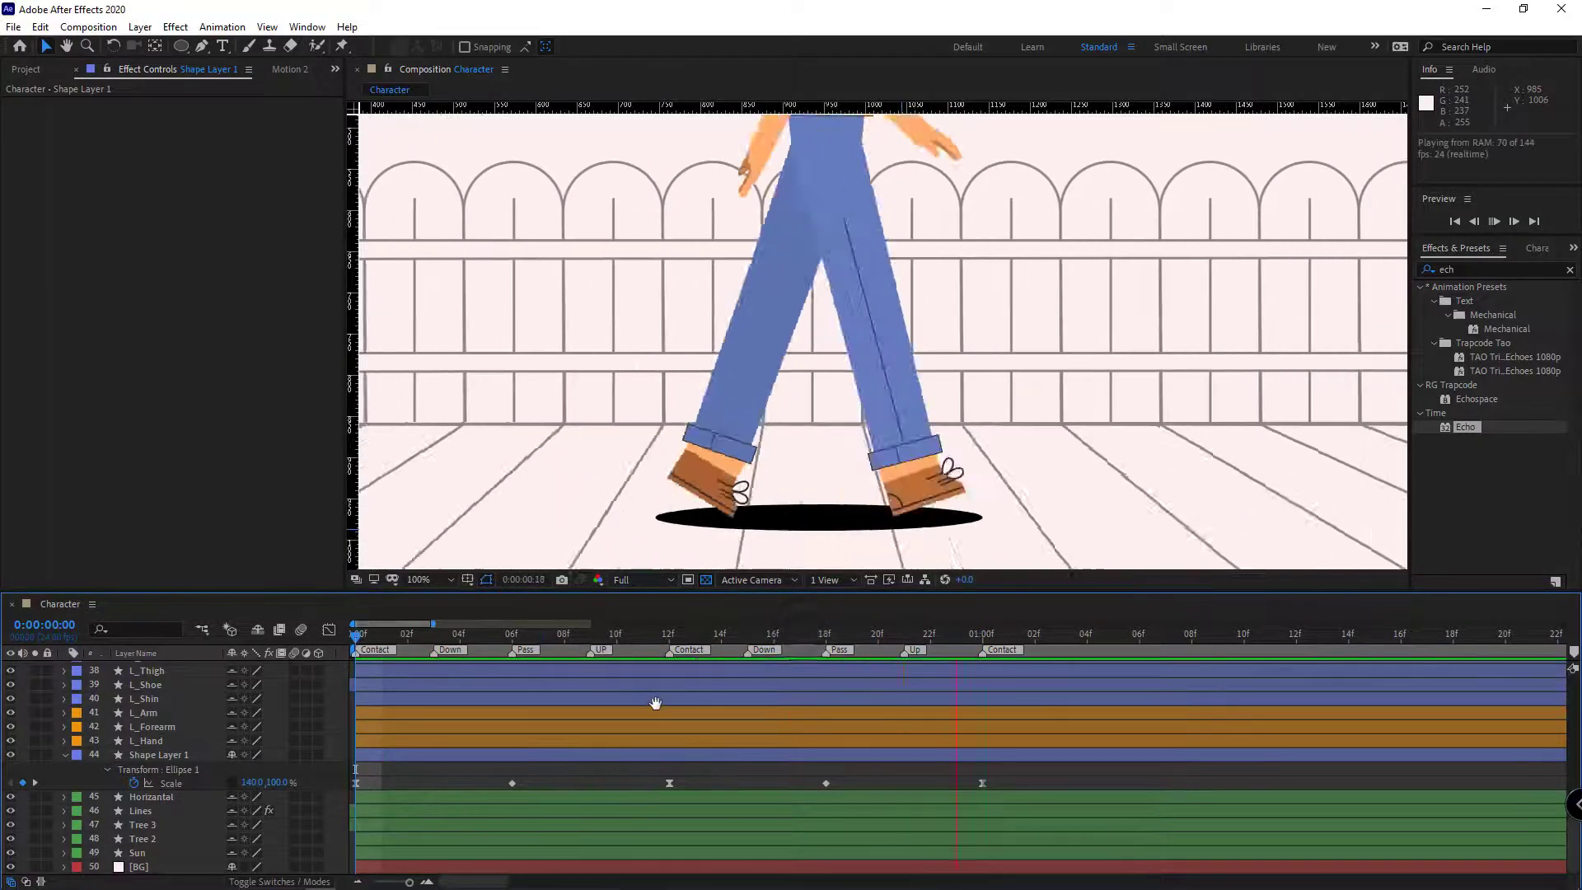
key(space)
Add a loop-out expression to Ellipse 1's Scale so the shadow's keyframes keep repeating
alt+click(135, 783)
click(287, 796)
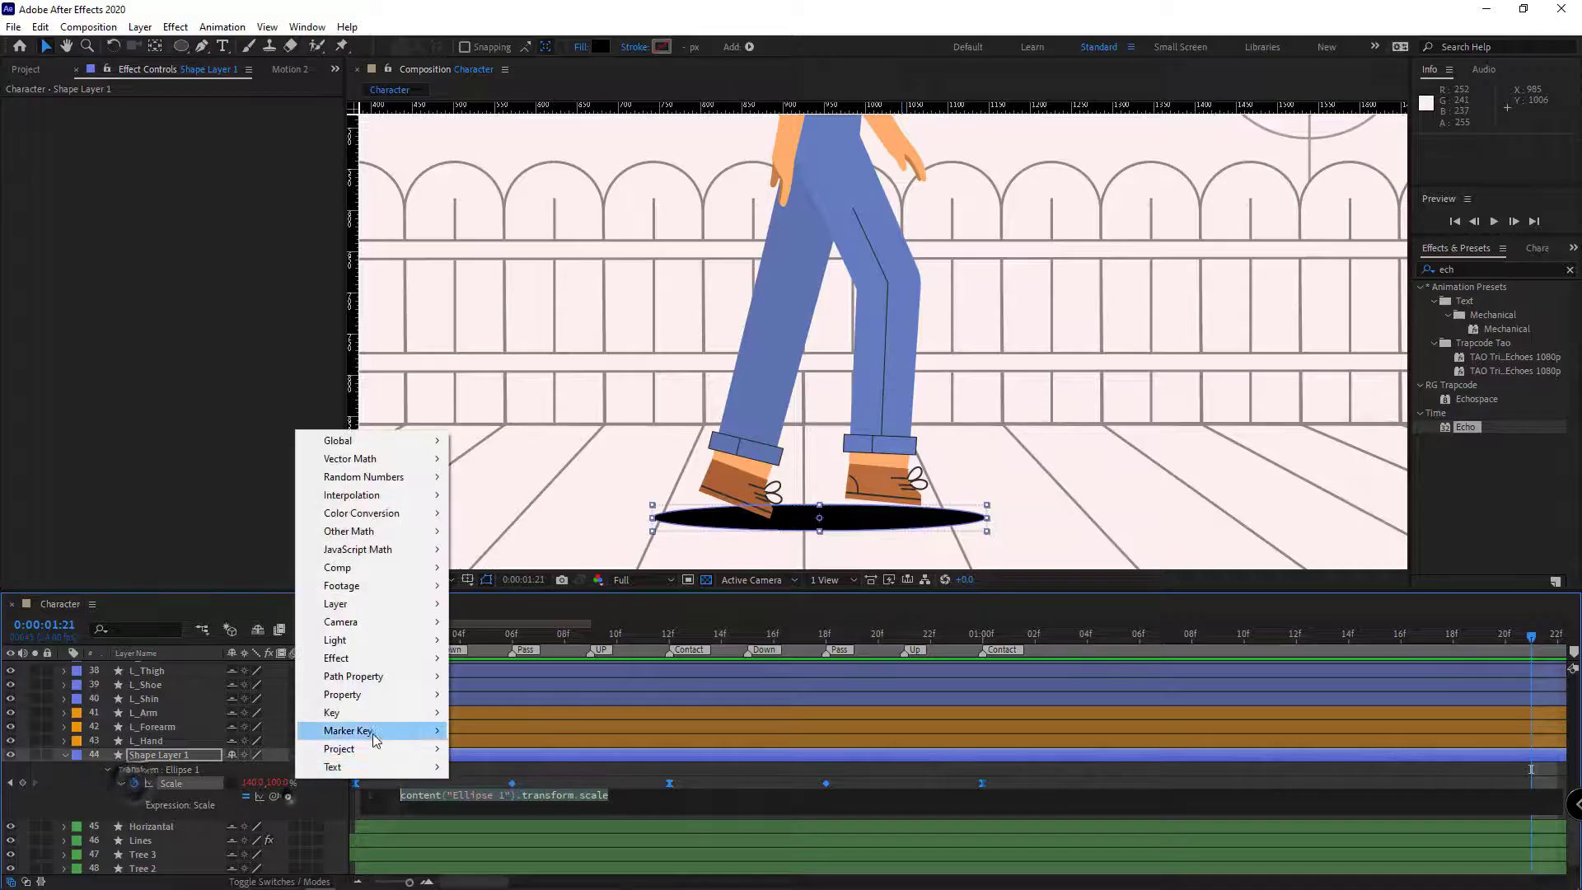
mouse_move(370, 795)
click(608, 530)
Rename Shape Layer 1 as Shadow and play back the whole composition from the start
text(uShadow)
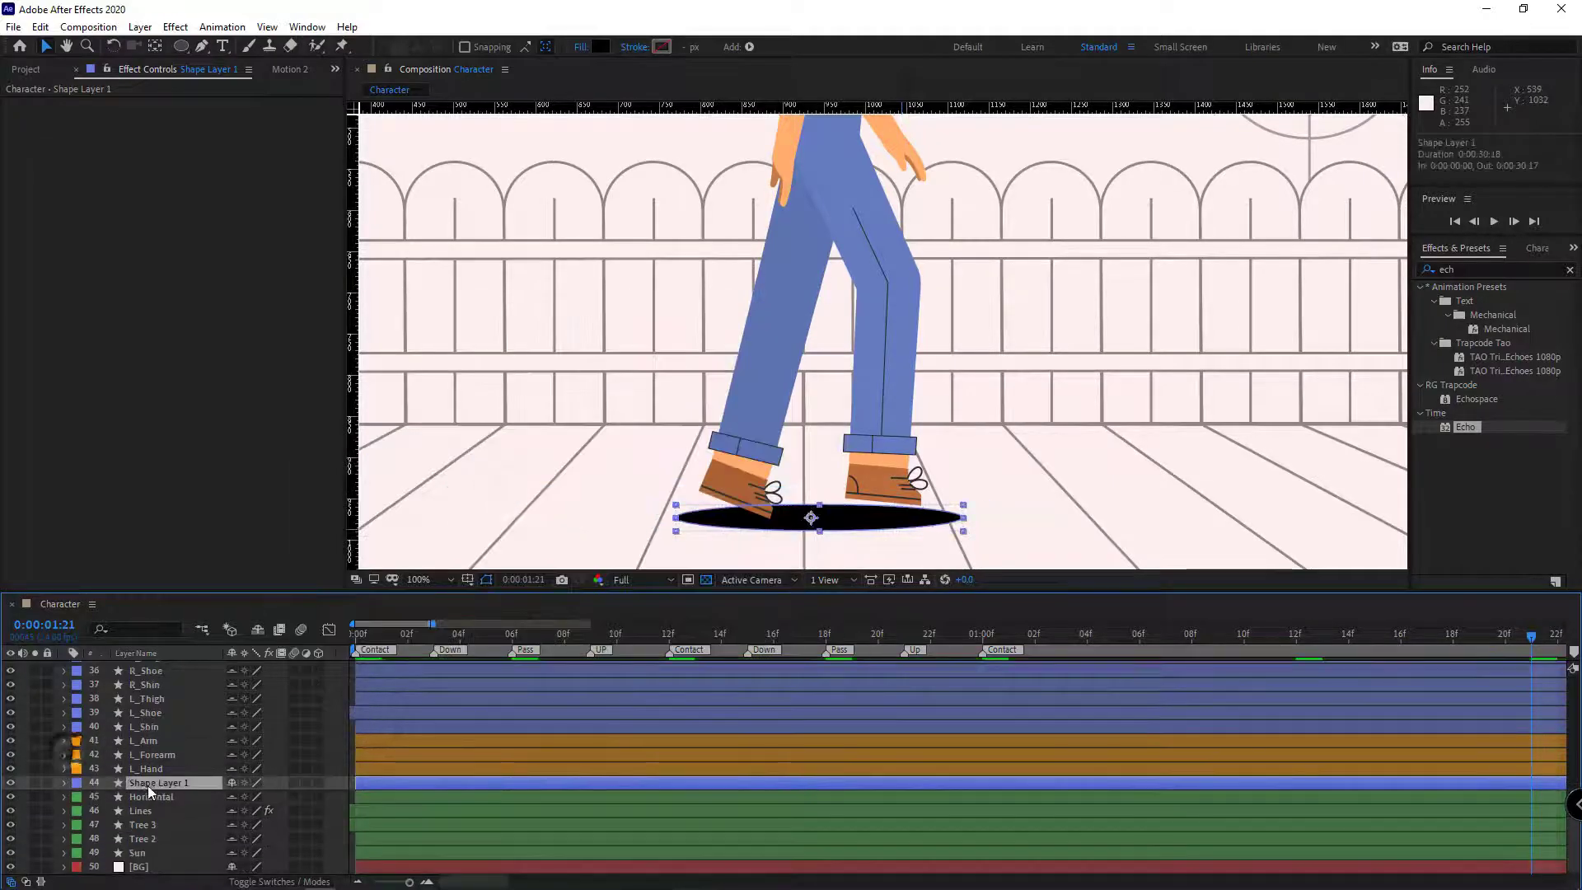
key(Return)
key(F2)
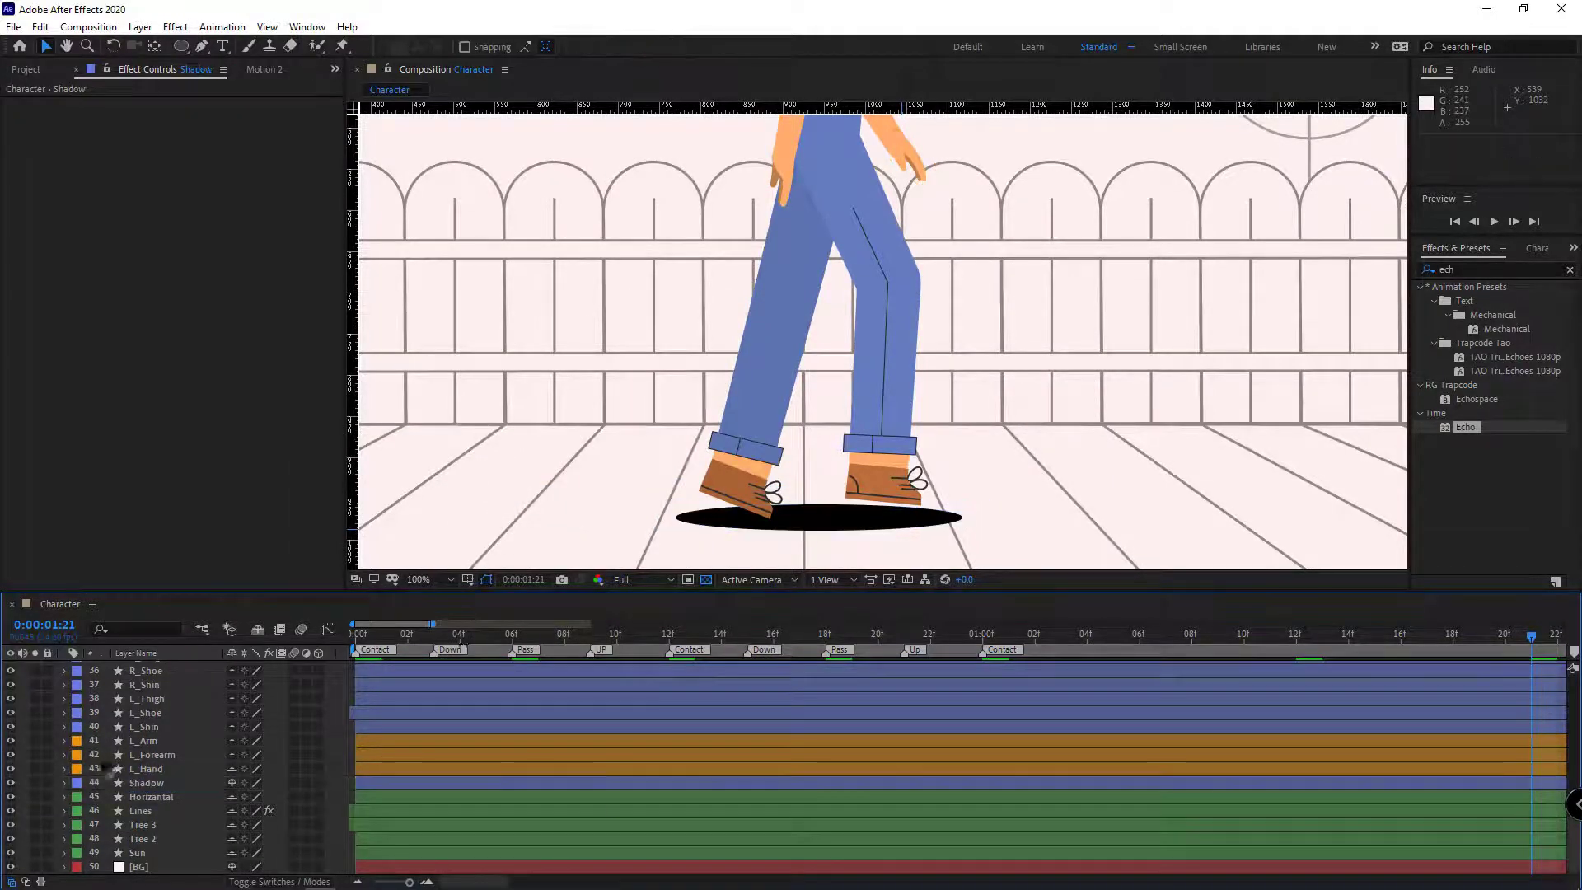
scroll(834, 442, down, 2)
scroll(808, 455, up, 1)
drag(789, 461, 756, 456)
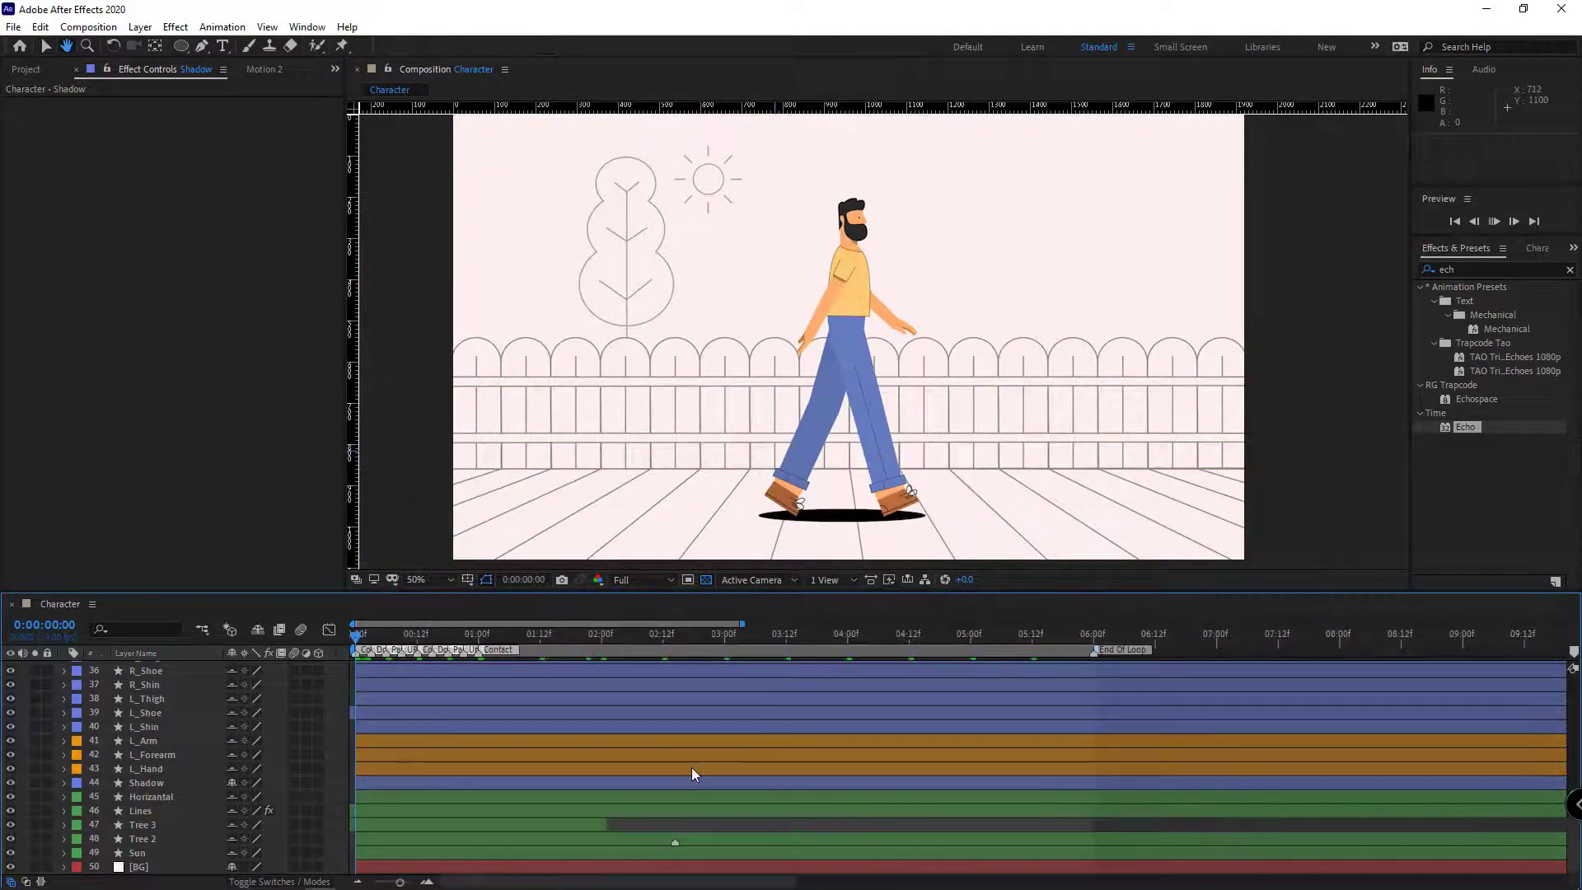
key(space)
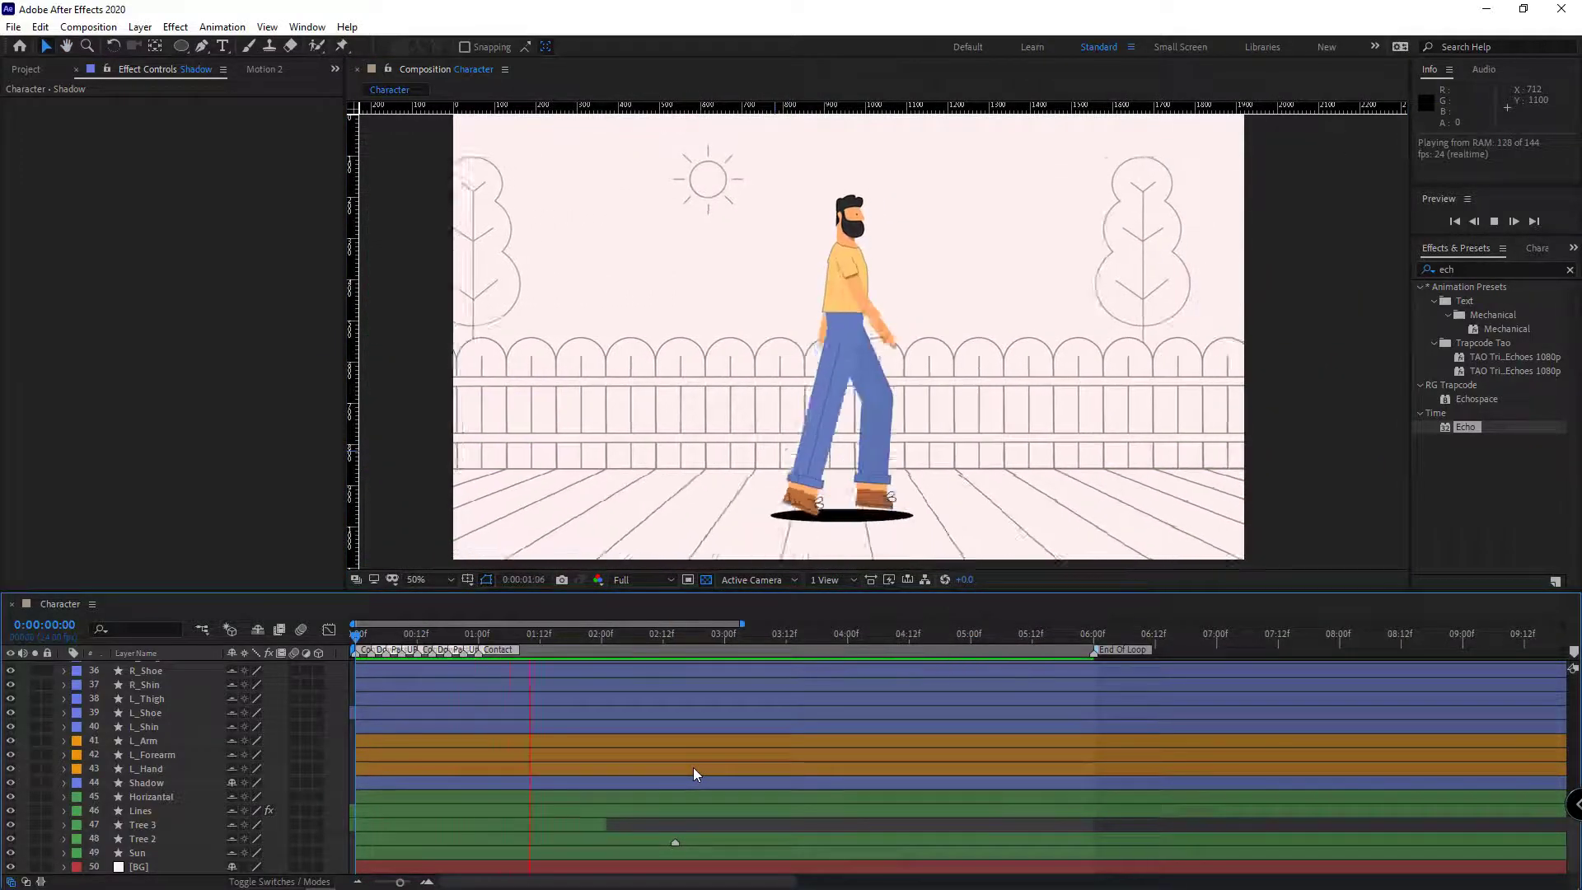